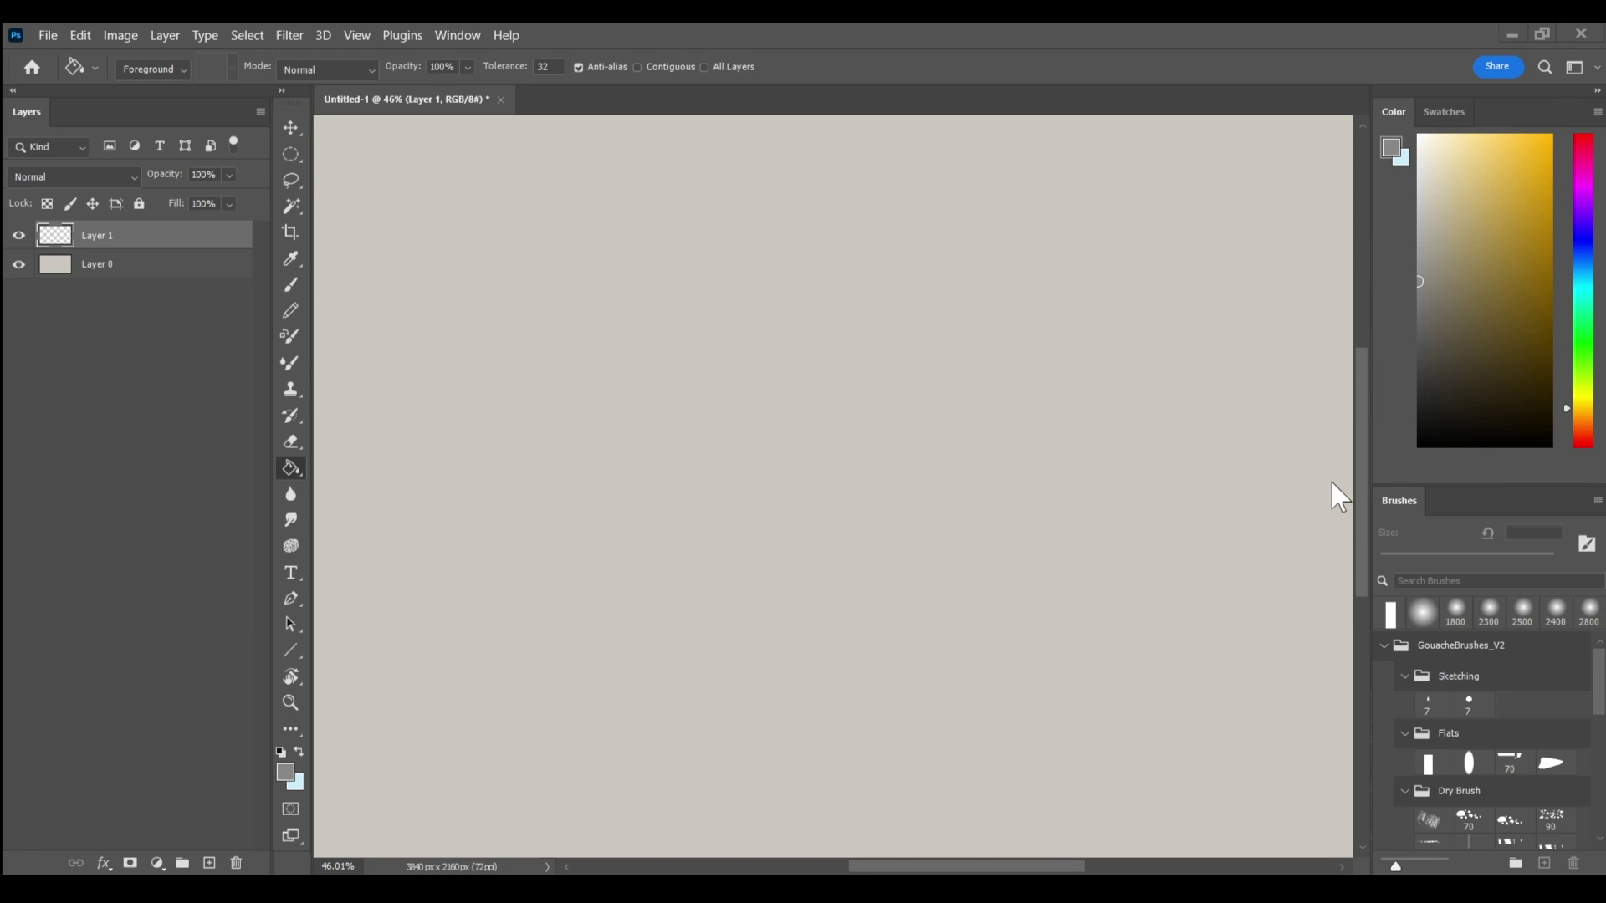
pyautogui.hotkey('ctrl', 'z')
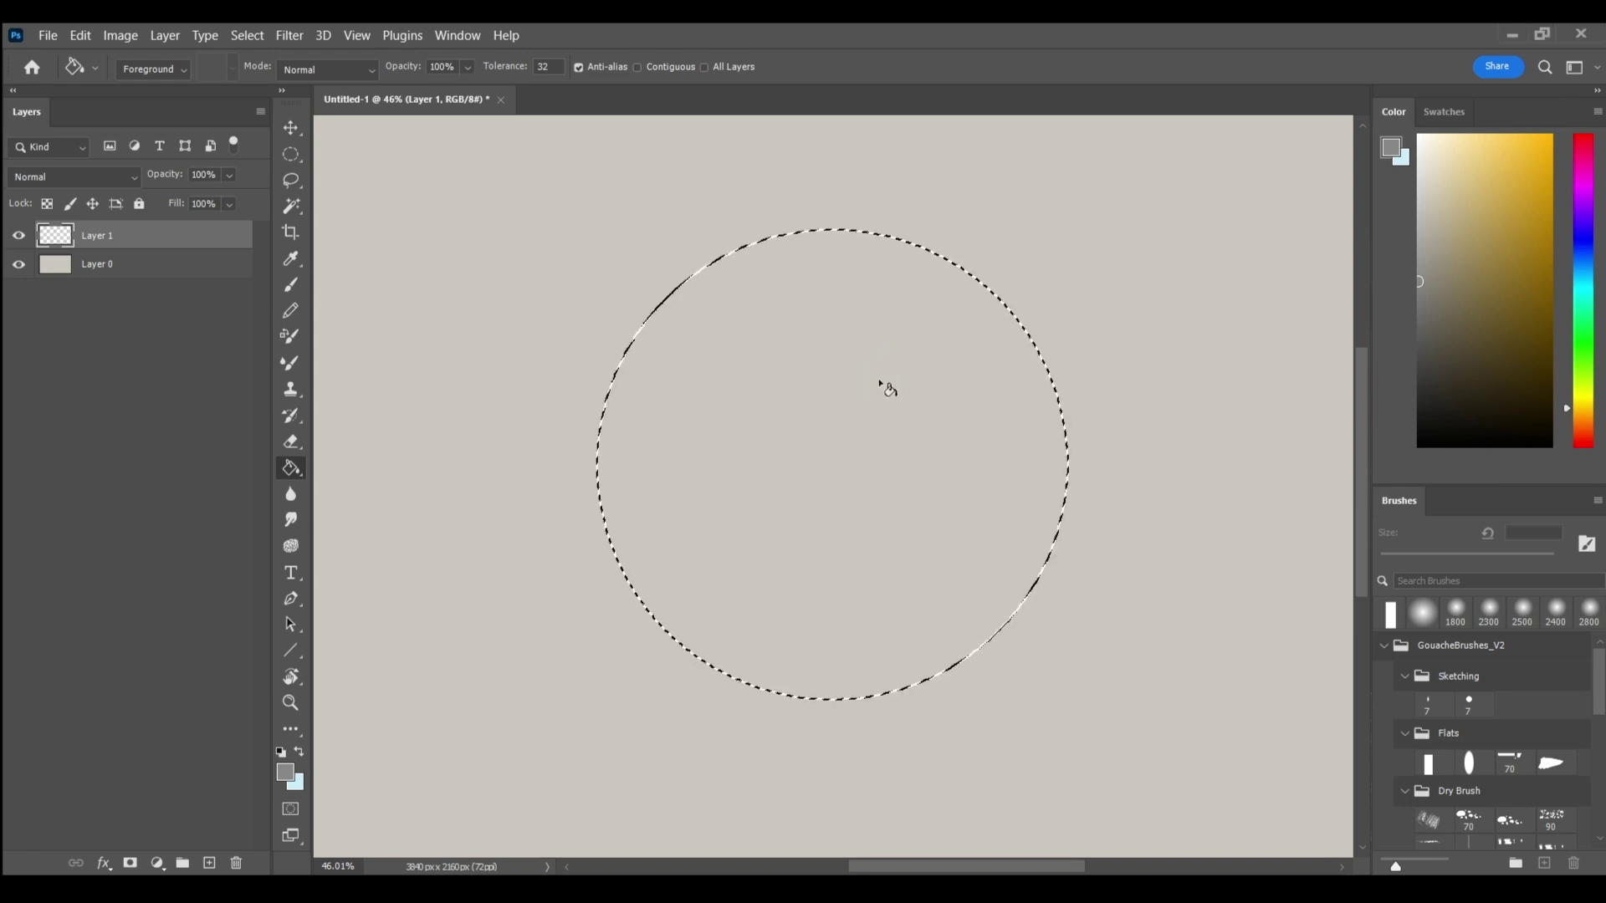
pyautogui.hotkey('ctrl', 'd')
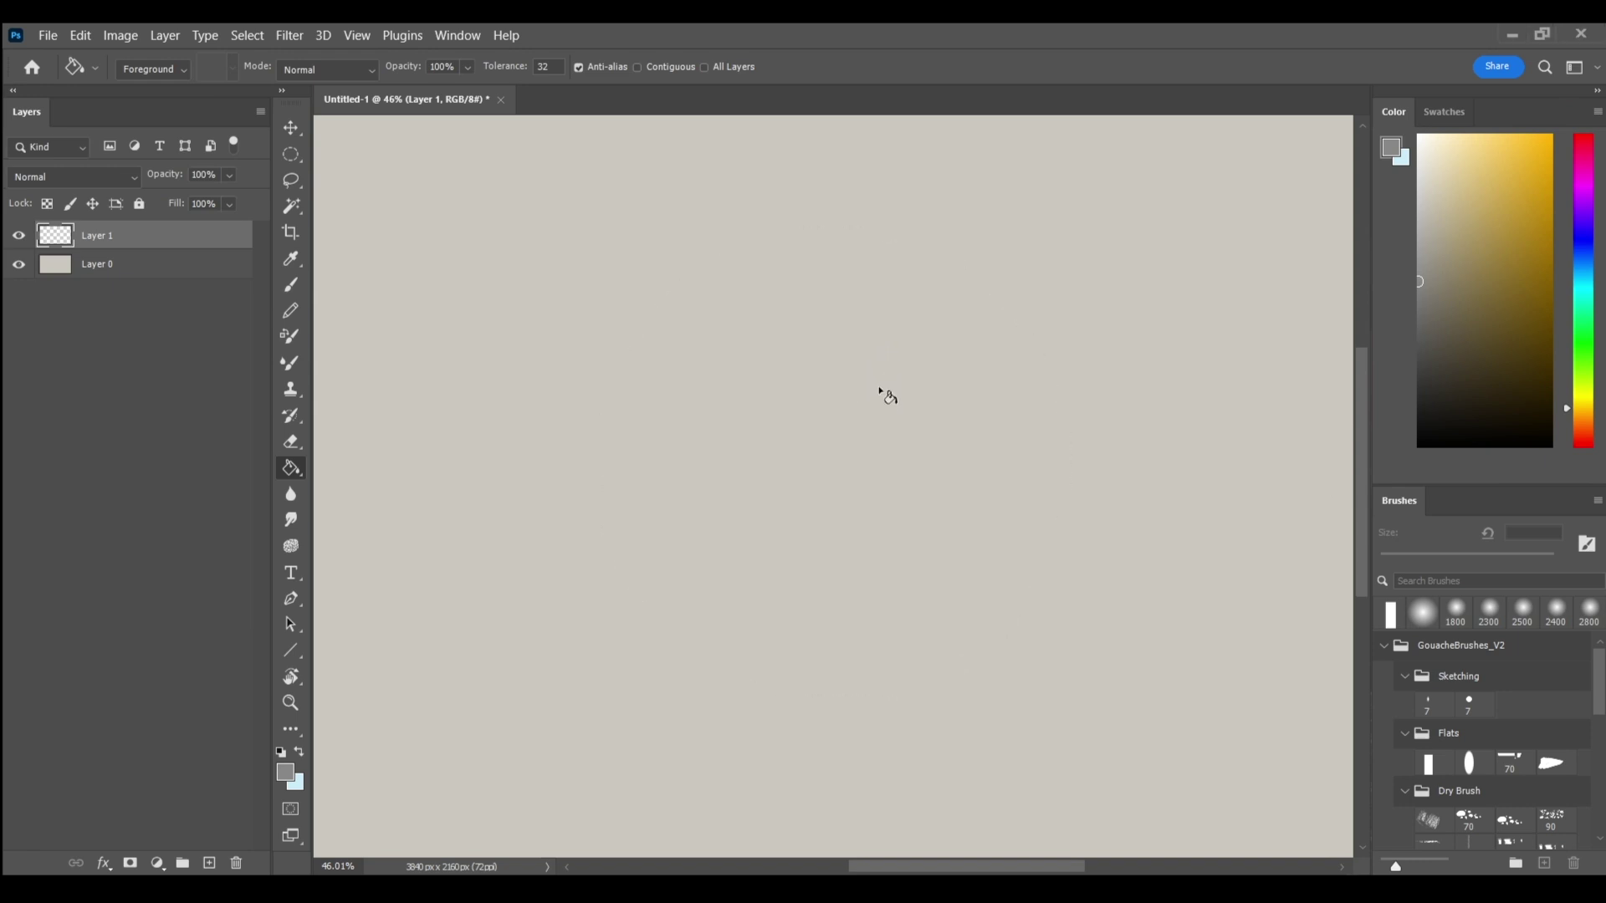
pyautogui.click(292, 153)
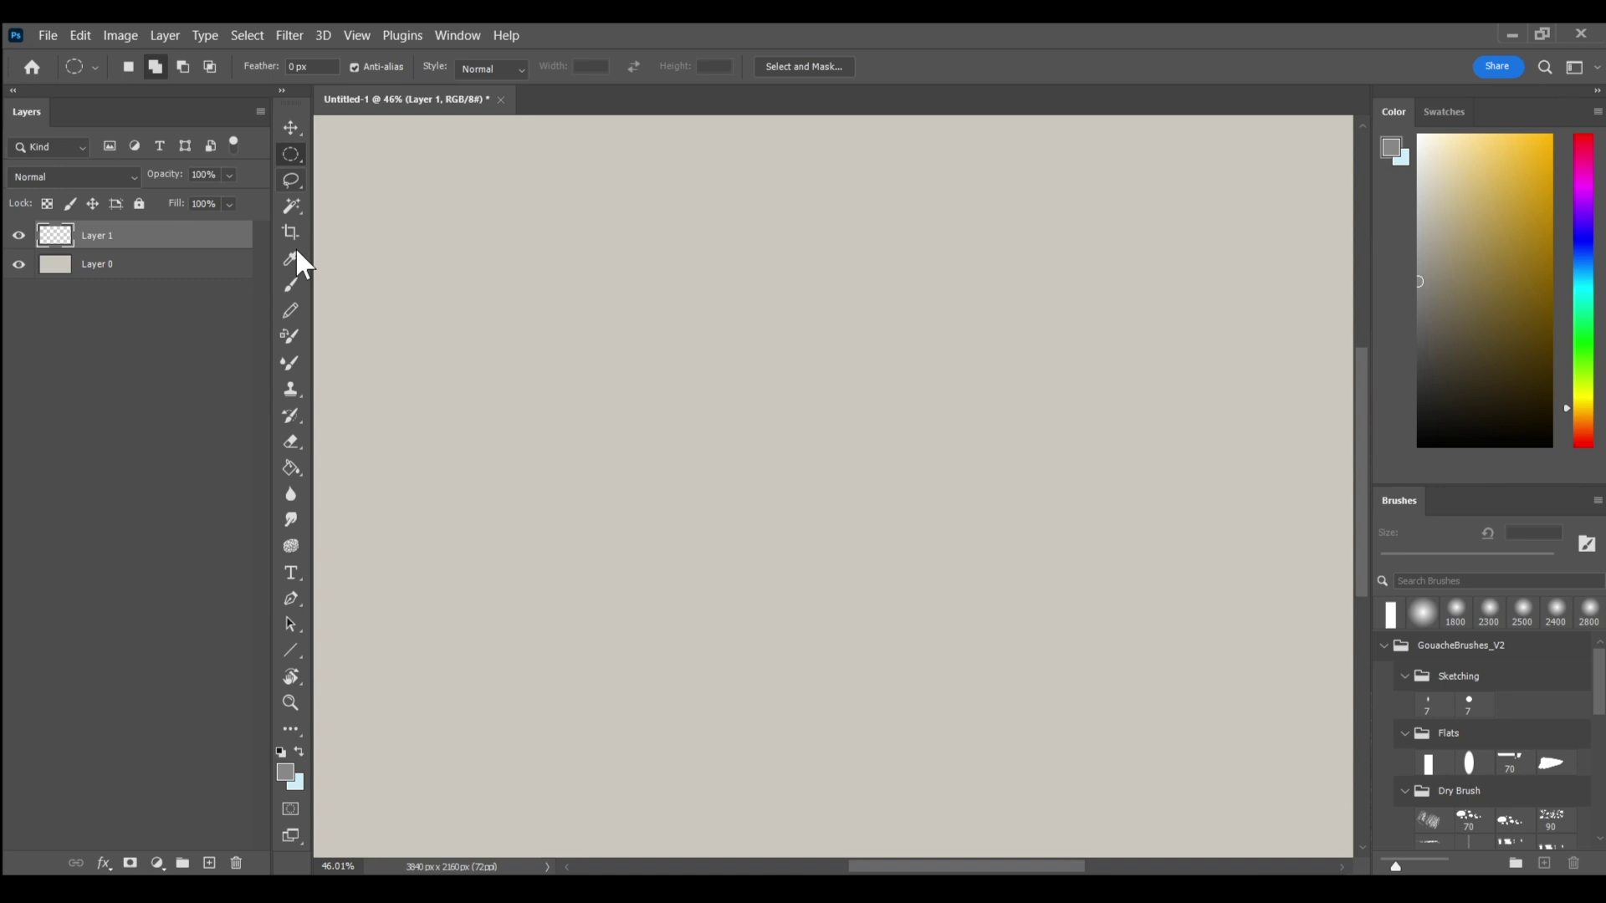
pyautogui.moveTo(736, 373); pyautogui.dragTo(1144, 718)
pyautogui.click(1420, 445)
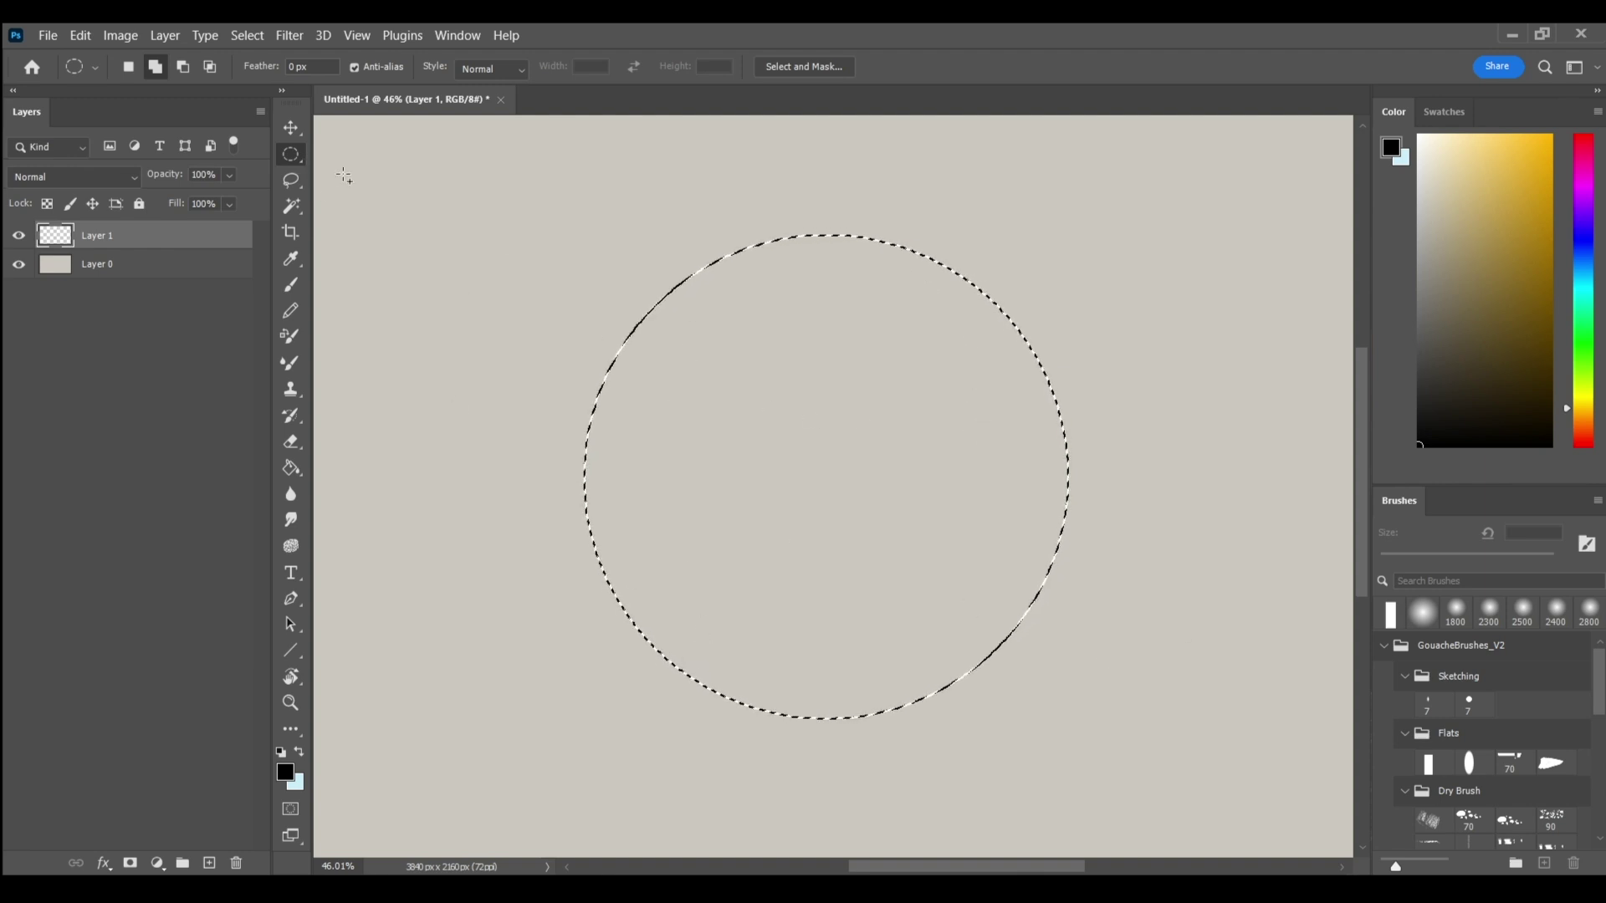
pyautogui.click(556, 228)
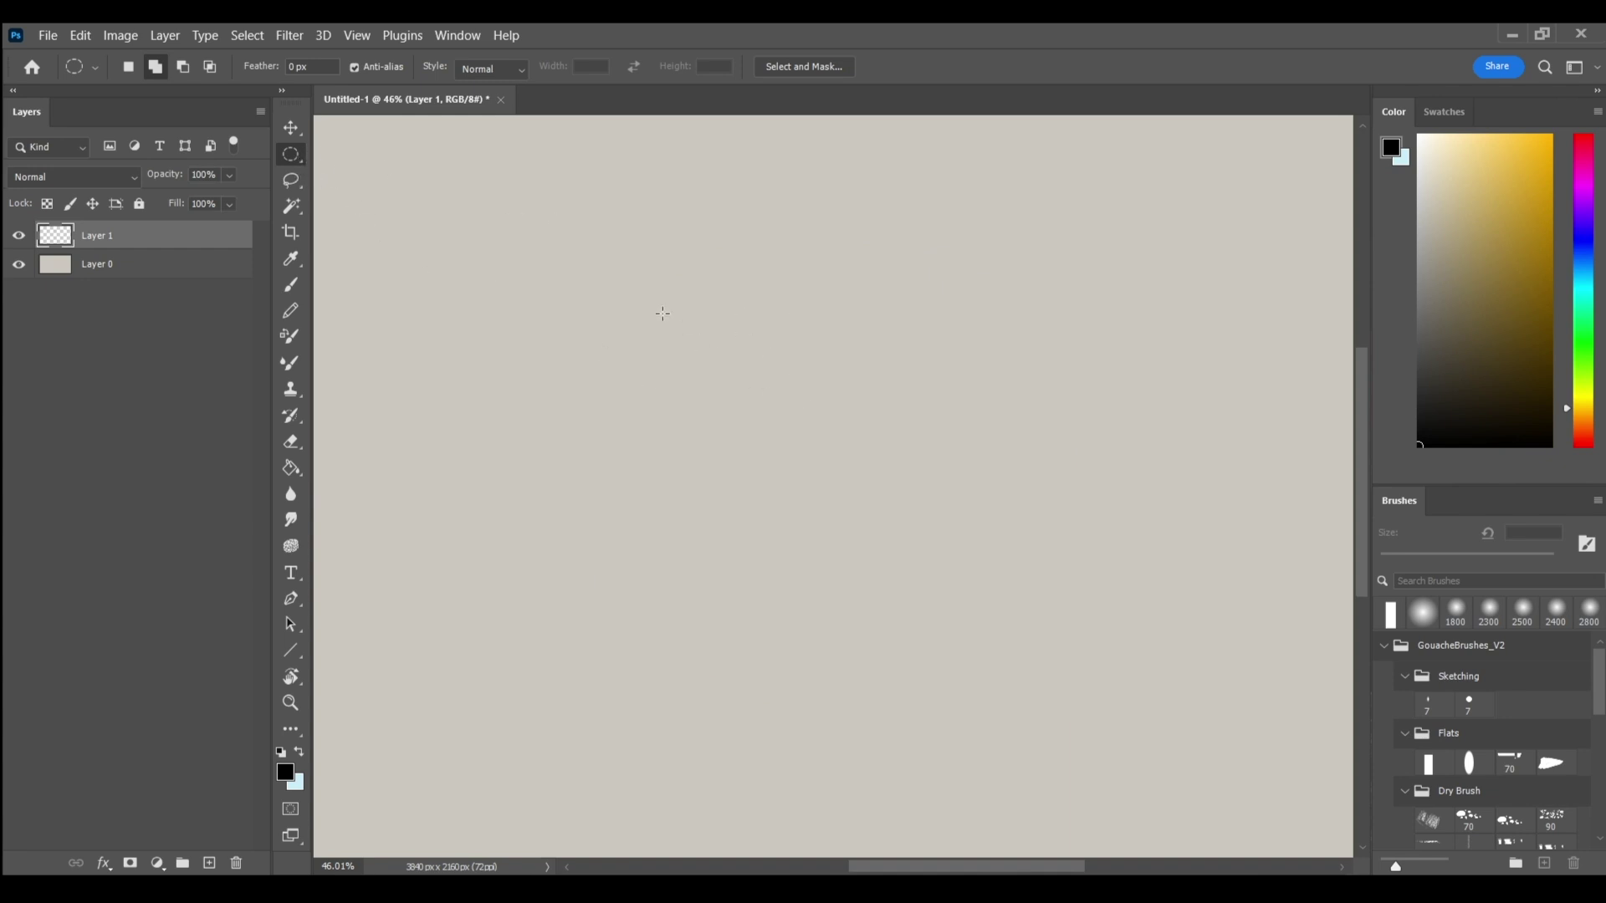
# Step: Draw a large circular selection in the middle of the canvas on Layer 1, fill it with mid gray and deselect
pyautogui.moveTo(662, 314); pyautogui.dragTo(1166, 755)
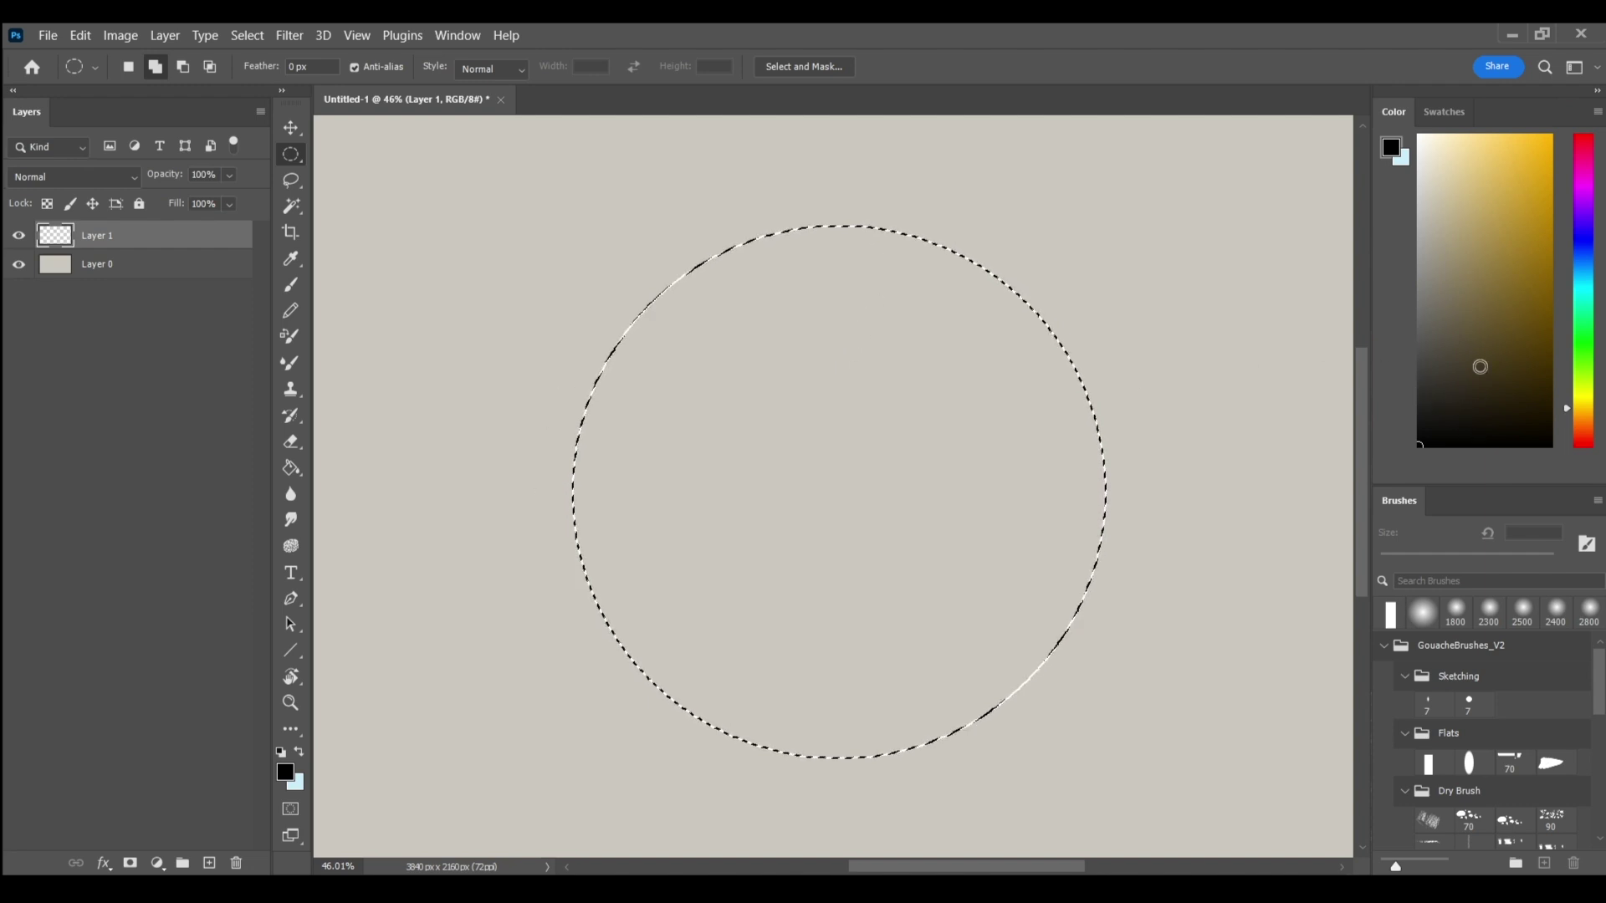
pyautogui.click(1413, 275)
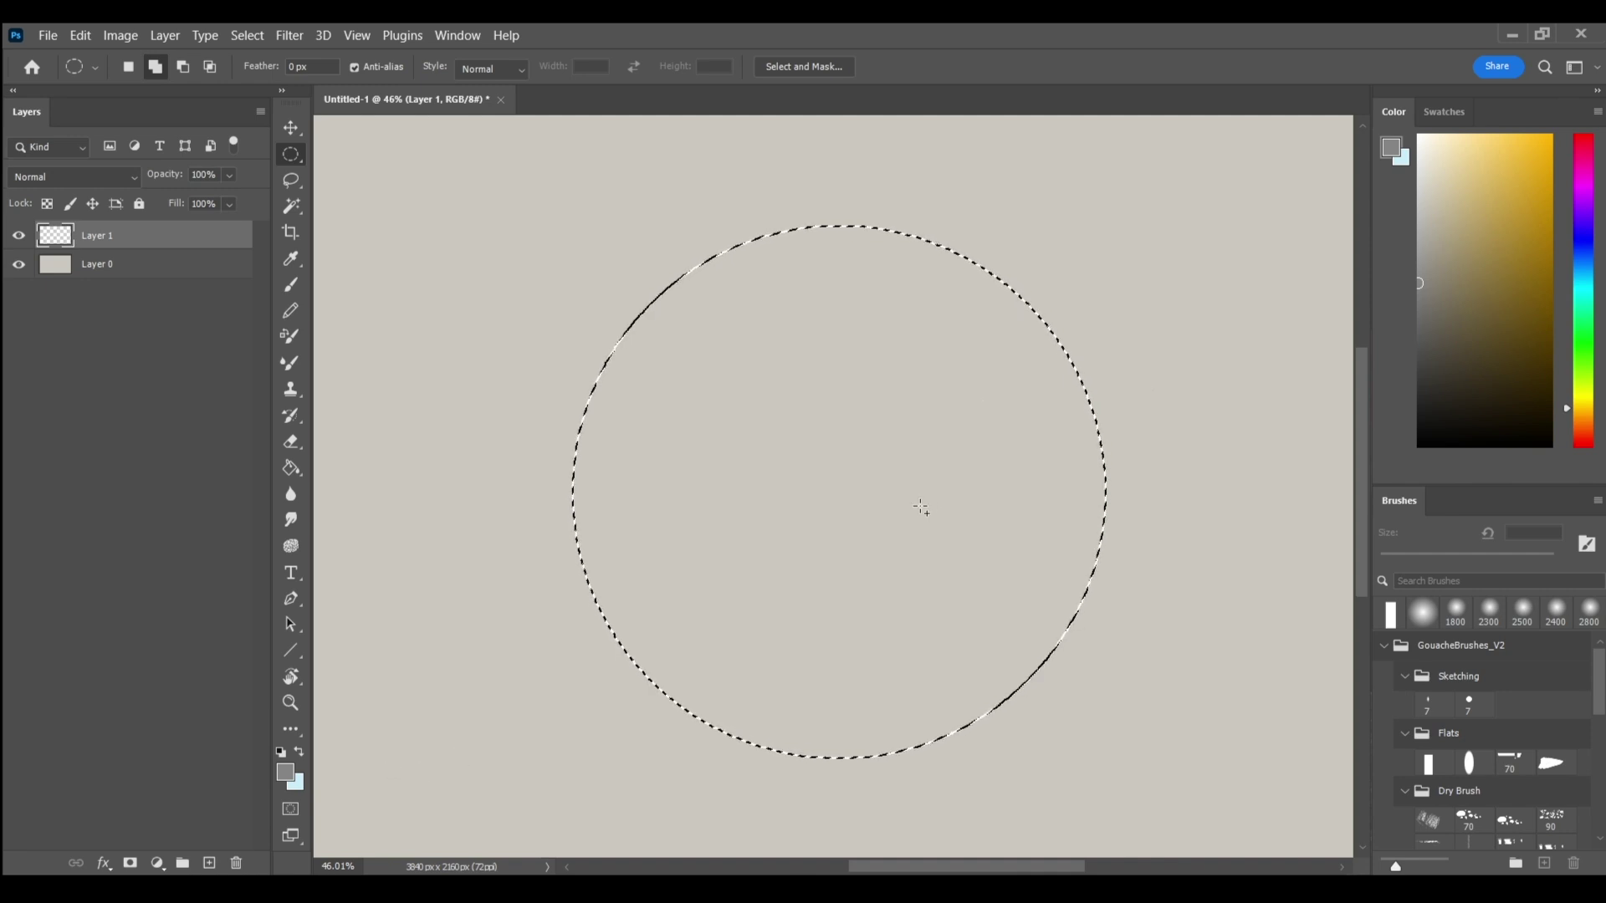
pyautogui.press('g')
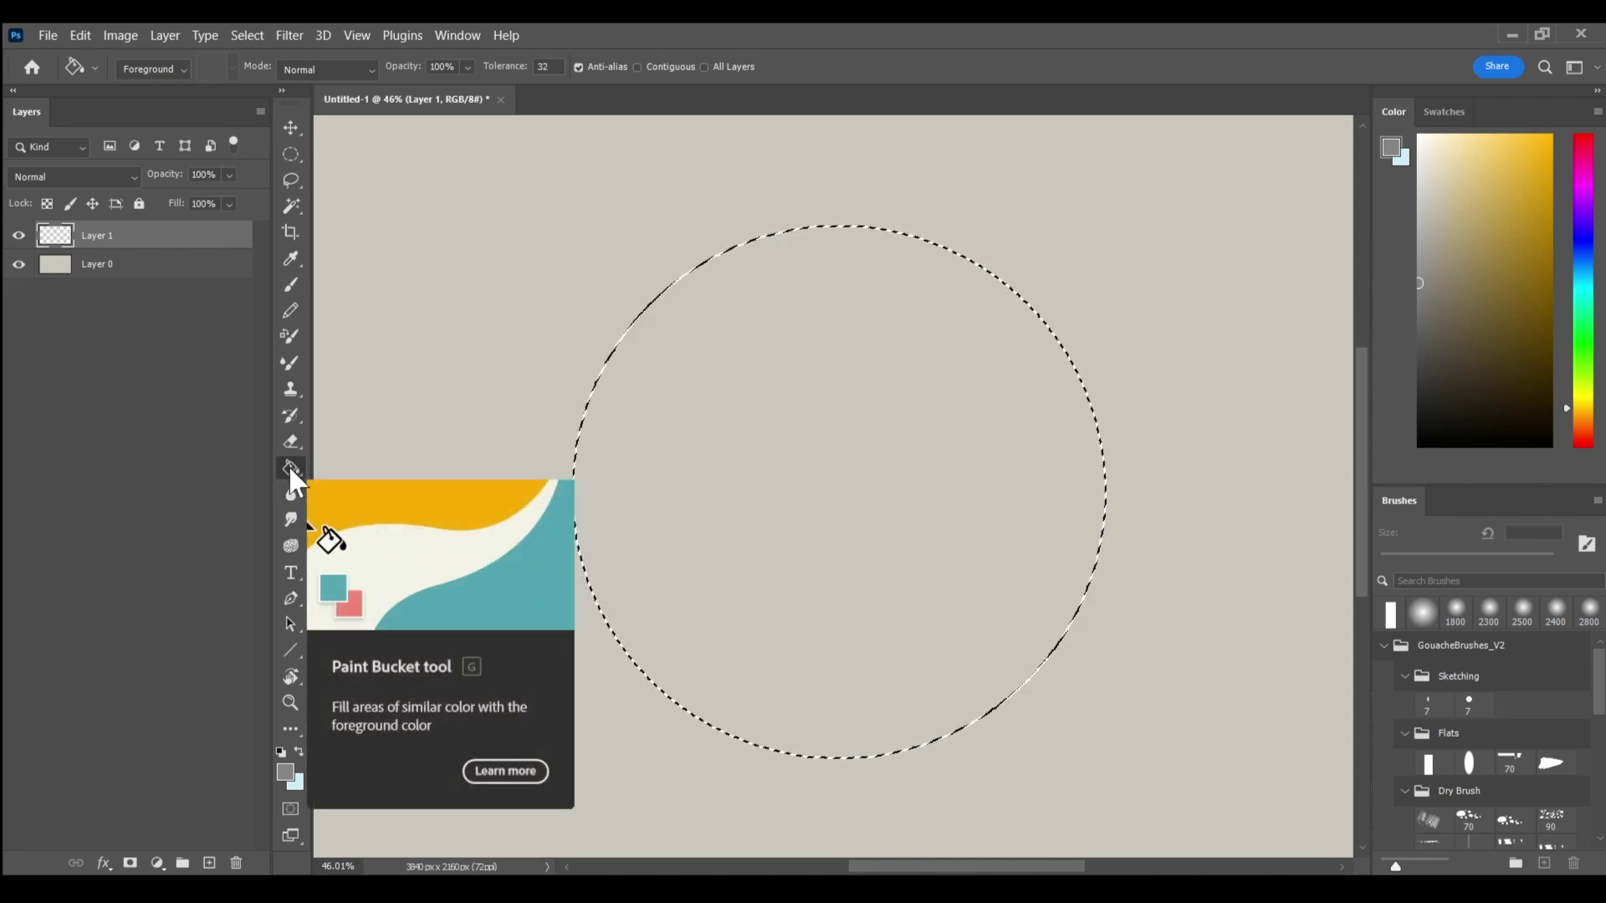
pyautogui.click(857, 493)
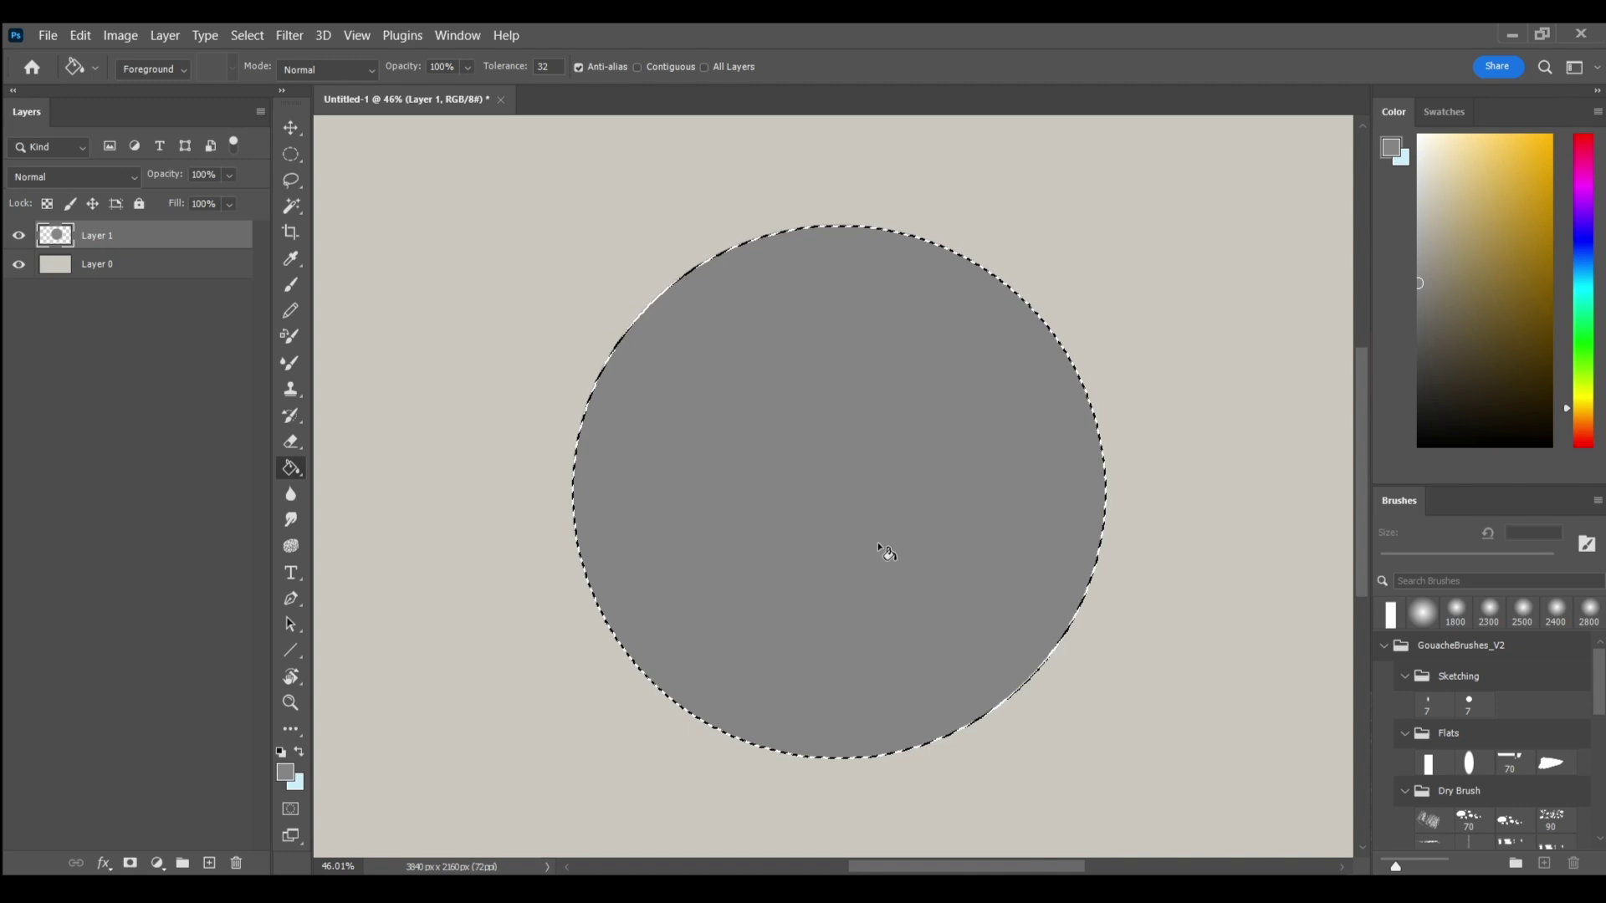
pyautogui.hotkey('ctrl', 'd')
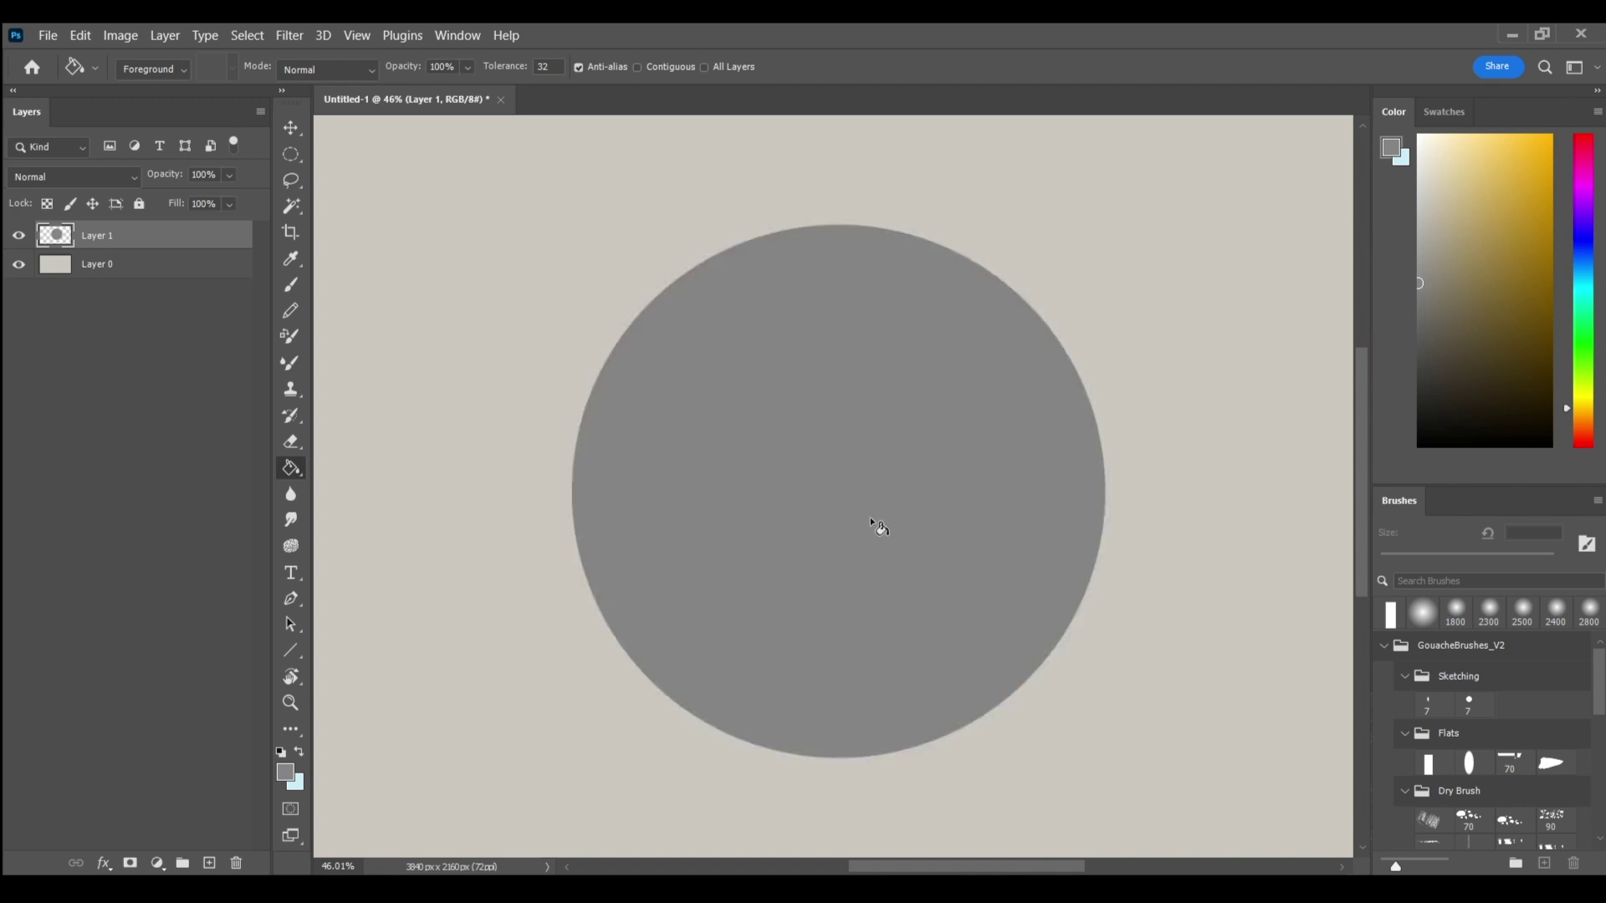
# Step: Add a layer clipped to the gray circle and paint light gray and white strokes across it with the oval Flats brush at 125 px
pyautogui.click(212, 866)
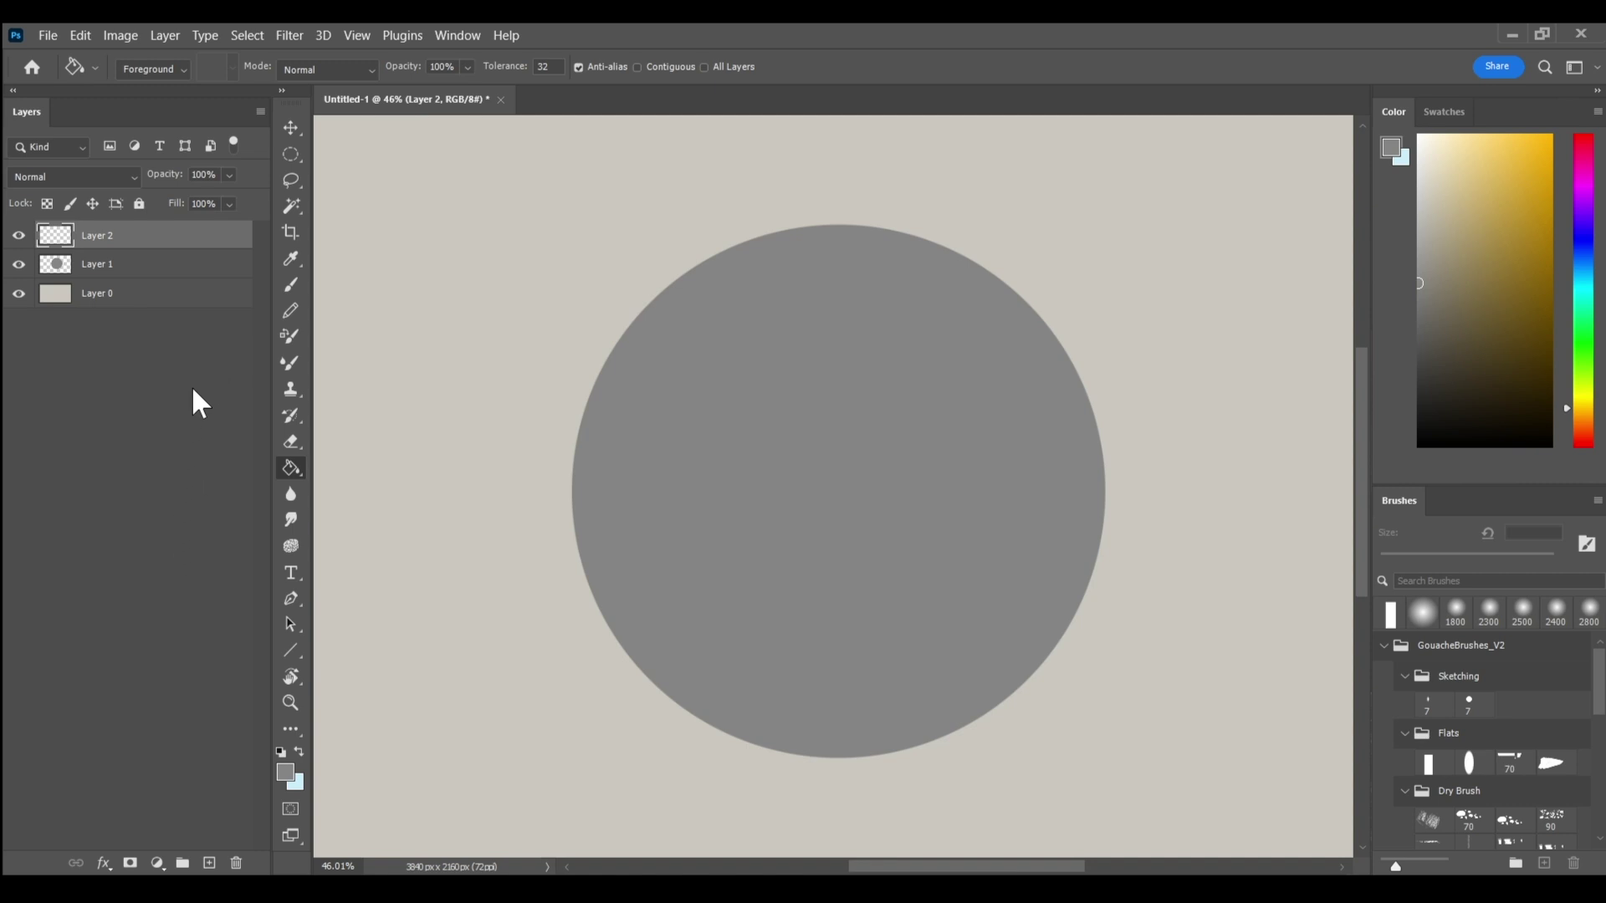
pyautogui.keyDown('alt'); pyautogui.click(198, 247); pyautogui.keyUp('alt')
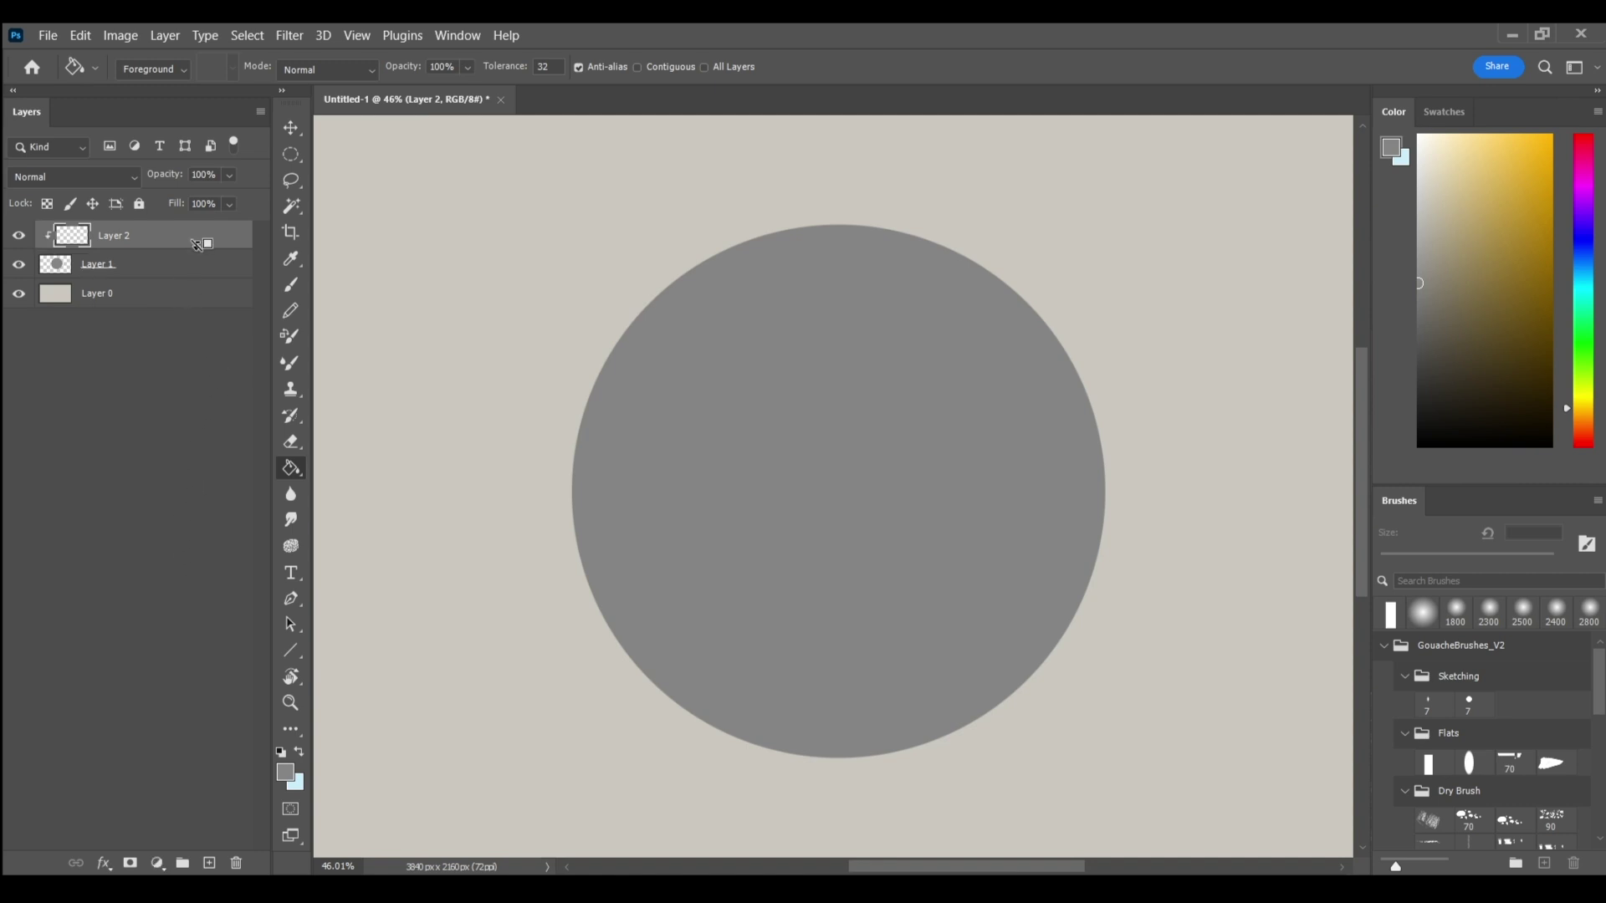
pyautogui.press('b')
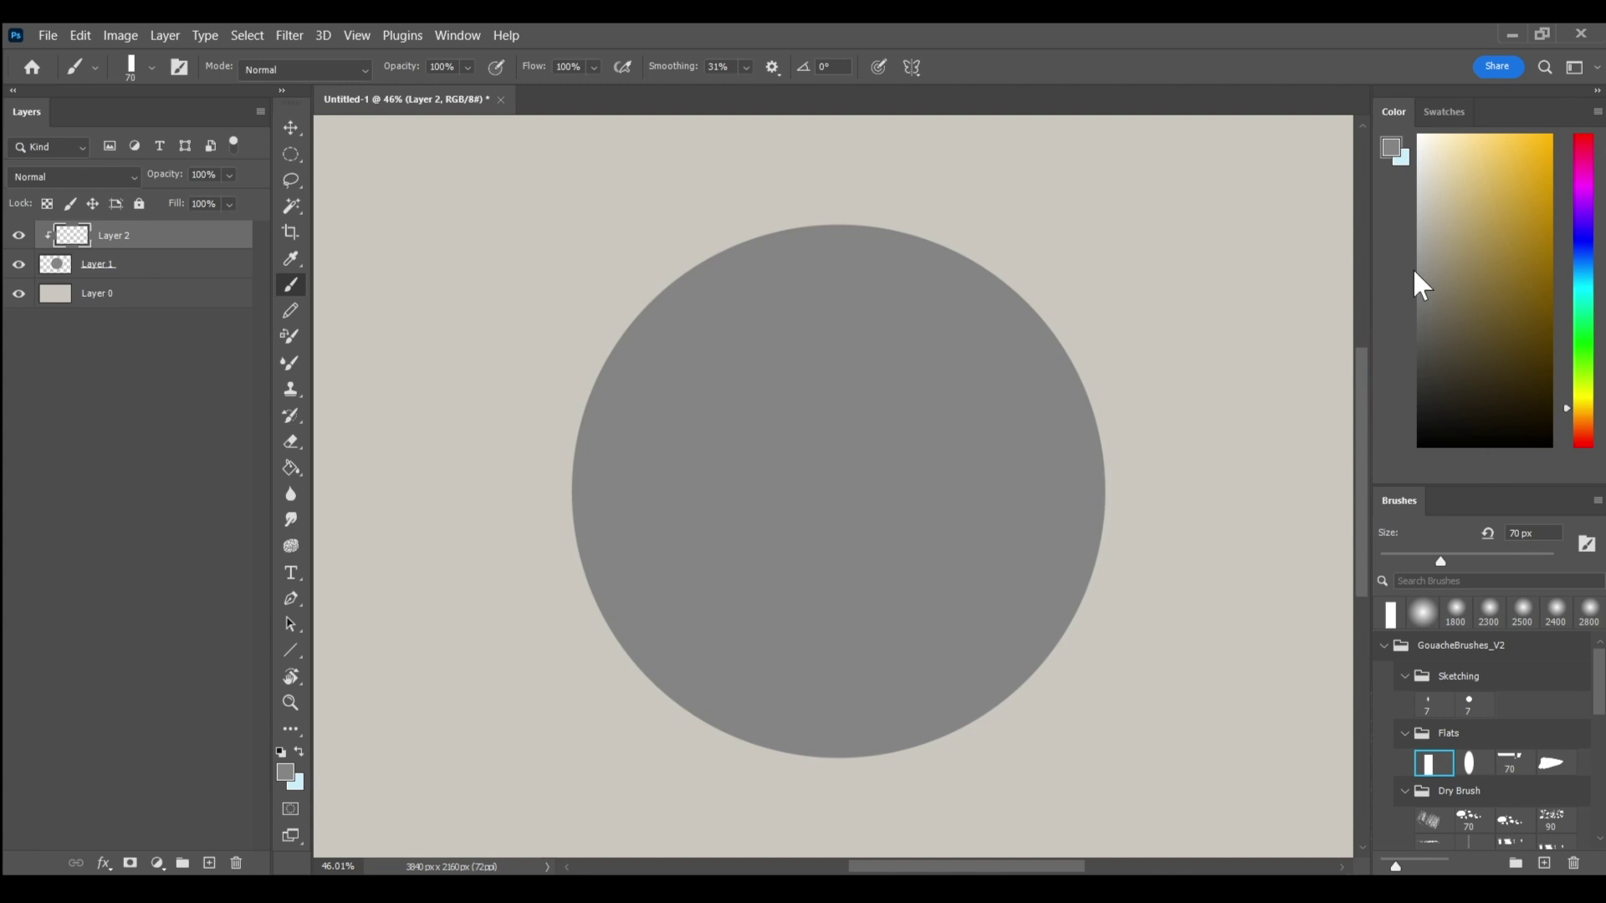
pyautogui.click(1465, 763)
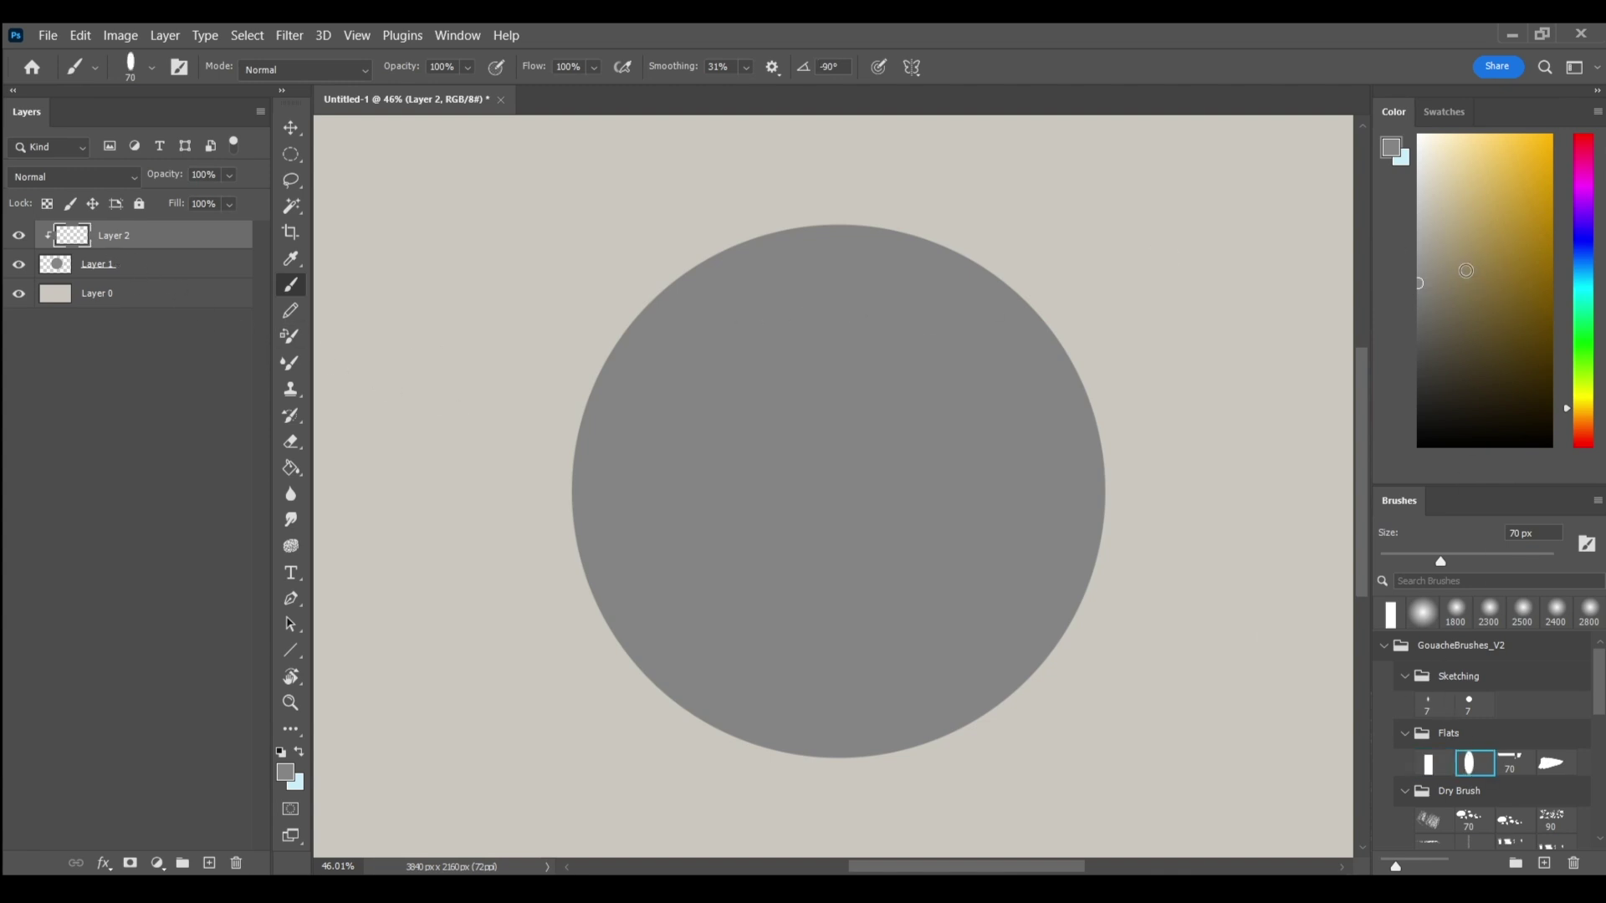
pyautogui.click(1419, 186)
pyautogui.press(']')
pyautogui.press(']')
pyautogui.press(']')
pyautogui.press(']')
pyautogui.moveTo(925, 457)
pyautogui.mouseDown()
pyautogui.moveTo(1123, 322)
pyautogui.moveTo(1100, 362)
pyautogui.moveTo(643, 763)
pyautogui.moveTo(1184, 270)
pyautogui.moveTo(555, 672)
pyautogui.moveTo(1123, 265)
pyautogui.moveTo(544, 621)
pyautogui.mouseUp()
pyautogui.click(1418, 136)
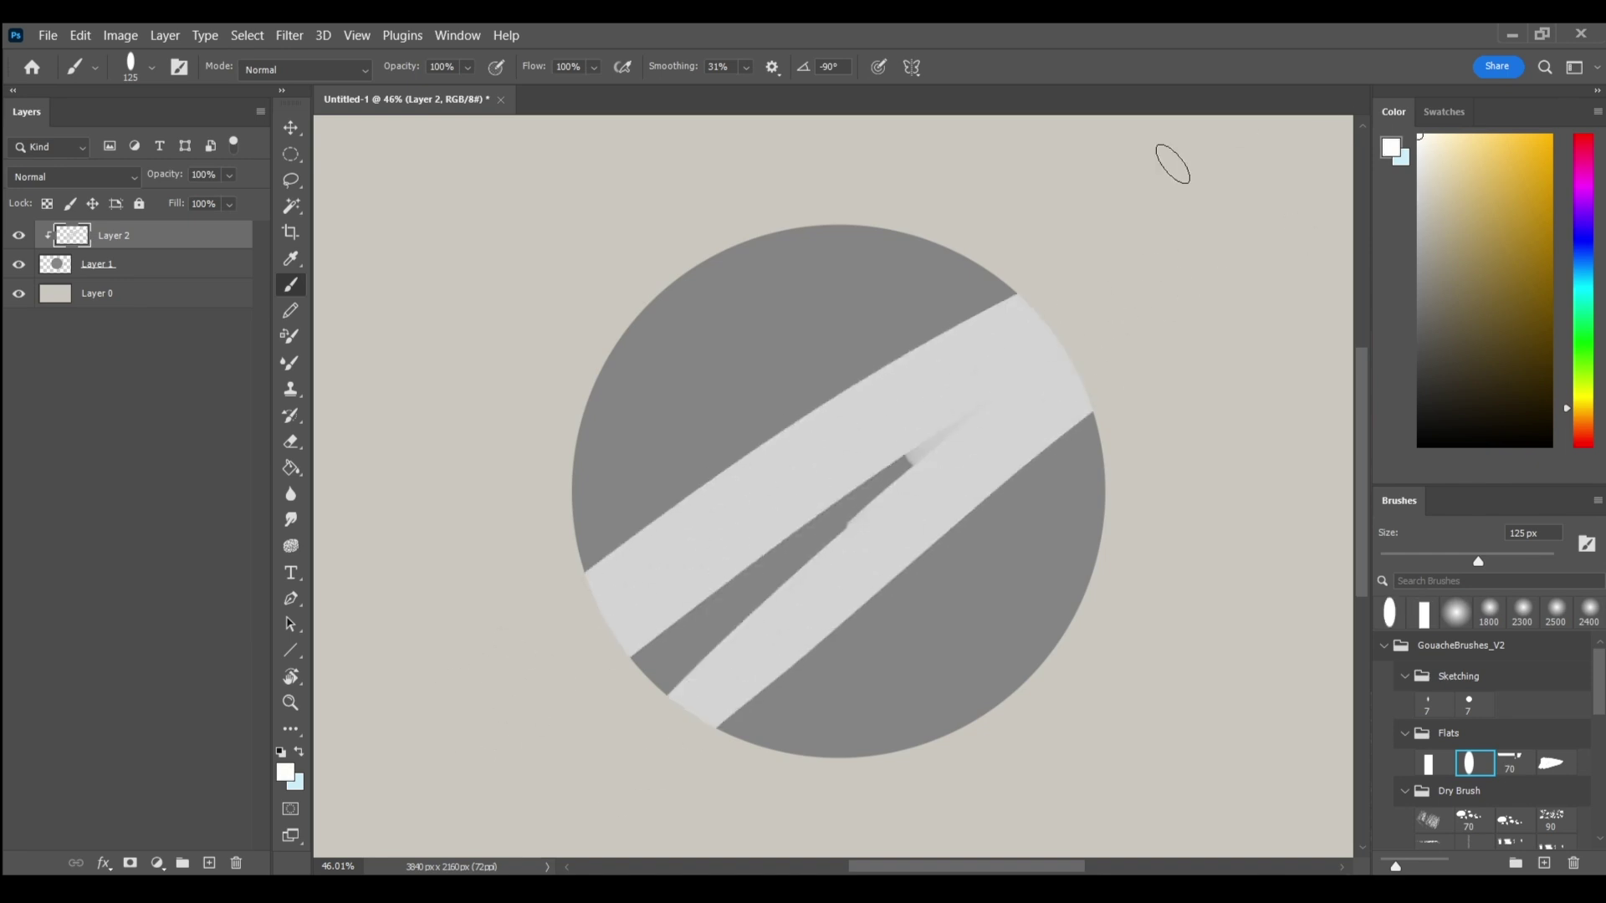
pyautogui.moveTo(1173, 164)
pyautogui.mouseDown()
pyautogui.moveTo(531, 703)
pyautogui.moveTo(1136, 265)
pyautogui.moveTo(728, 455)
pyautogui.moveTo(430, 620)
pyautogui.moveTo(1043, 234)
pyautogui.moveTo(563, 466)
pyautogui.moveTo(455, 494)
pyautogui.moveTo(538, 395)
pyautogui.moveTo(502, 594)
pyautogui.moveTo(720, 516)
pyautogui.moveTo(581, 723)
pyautogui.moveTo(1043, 401)
pyautogui.mouseUp()
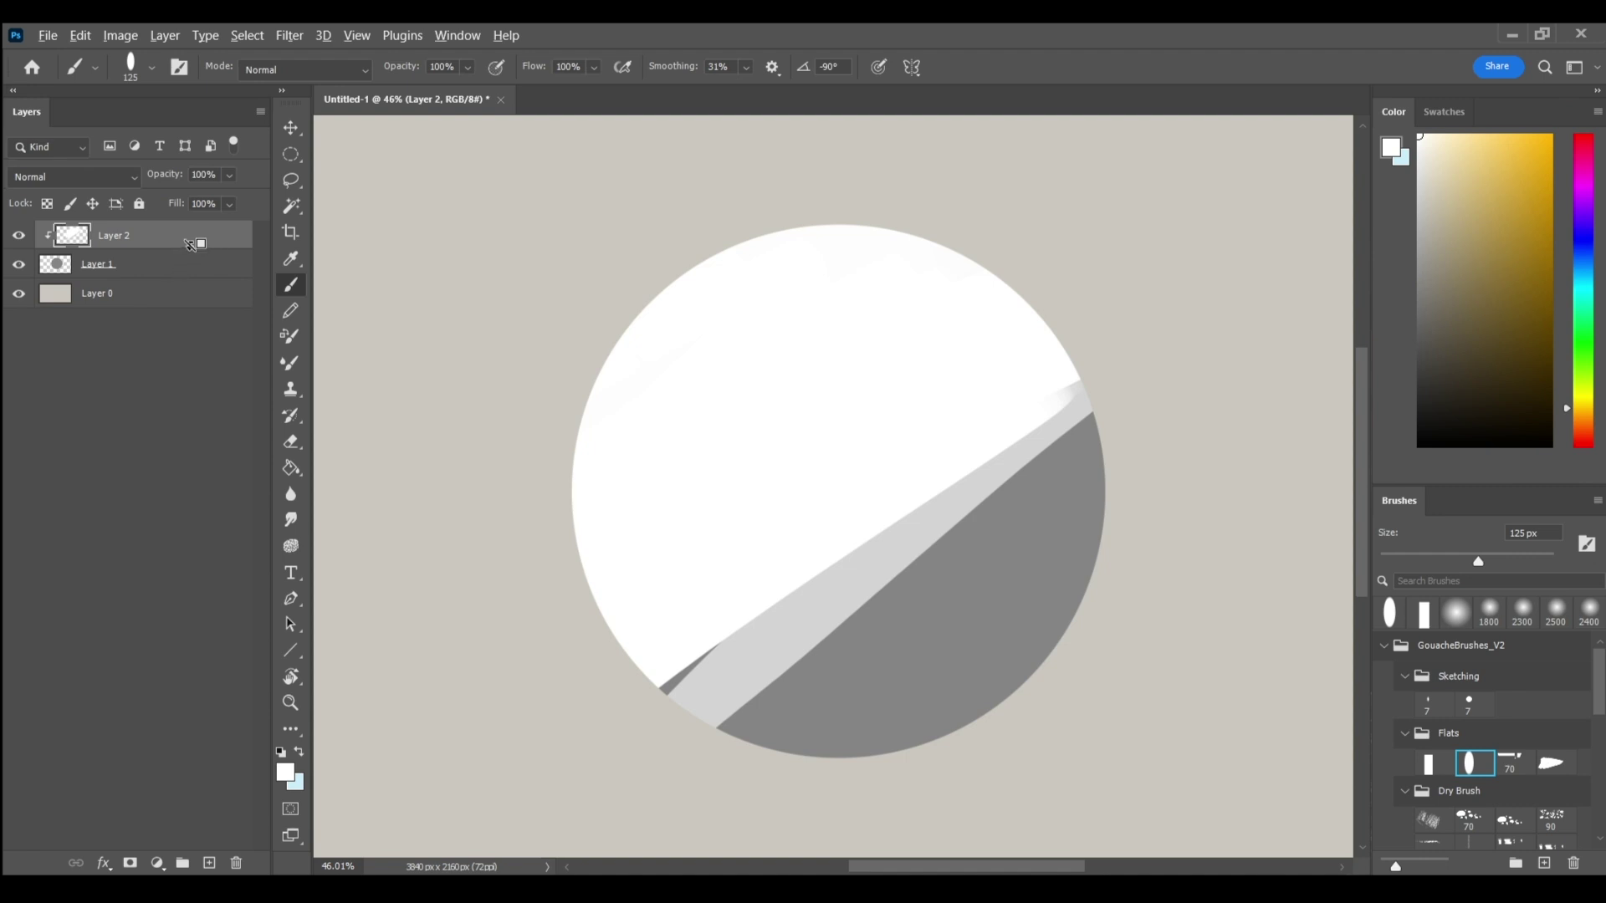
# Step: Release the painted layer's clipping mask and clip it to the circle layer again
pyautogui.moveTo(179, 239); pyautogui.dragTo(186, 242)
pyautogui.keyDown('alt'); pyautogui.click(195, 245); pyautogui.keyUp('alt')
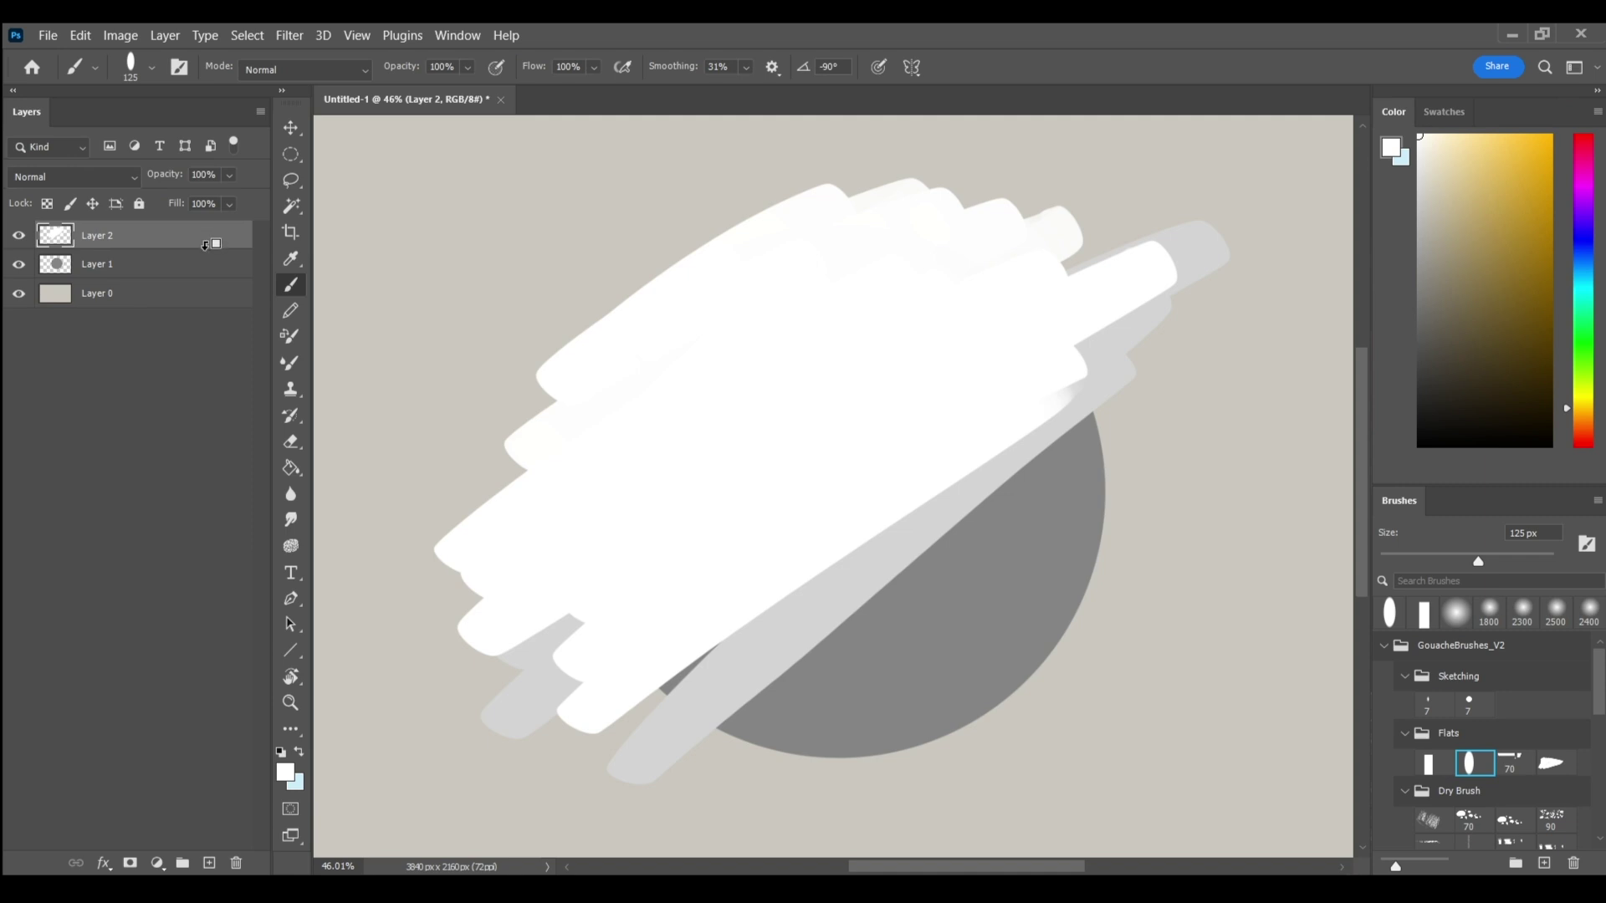
pyautogui.keyDown('alt'); pyautogui.click(182, 247); pyautogui.keyUp('alt')
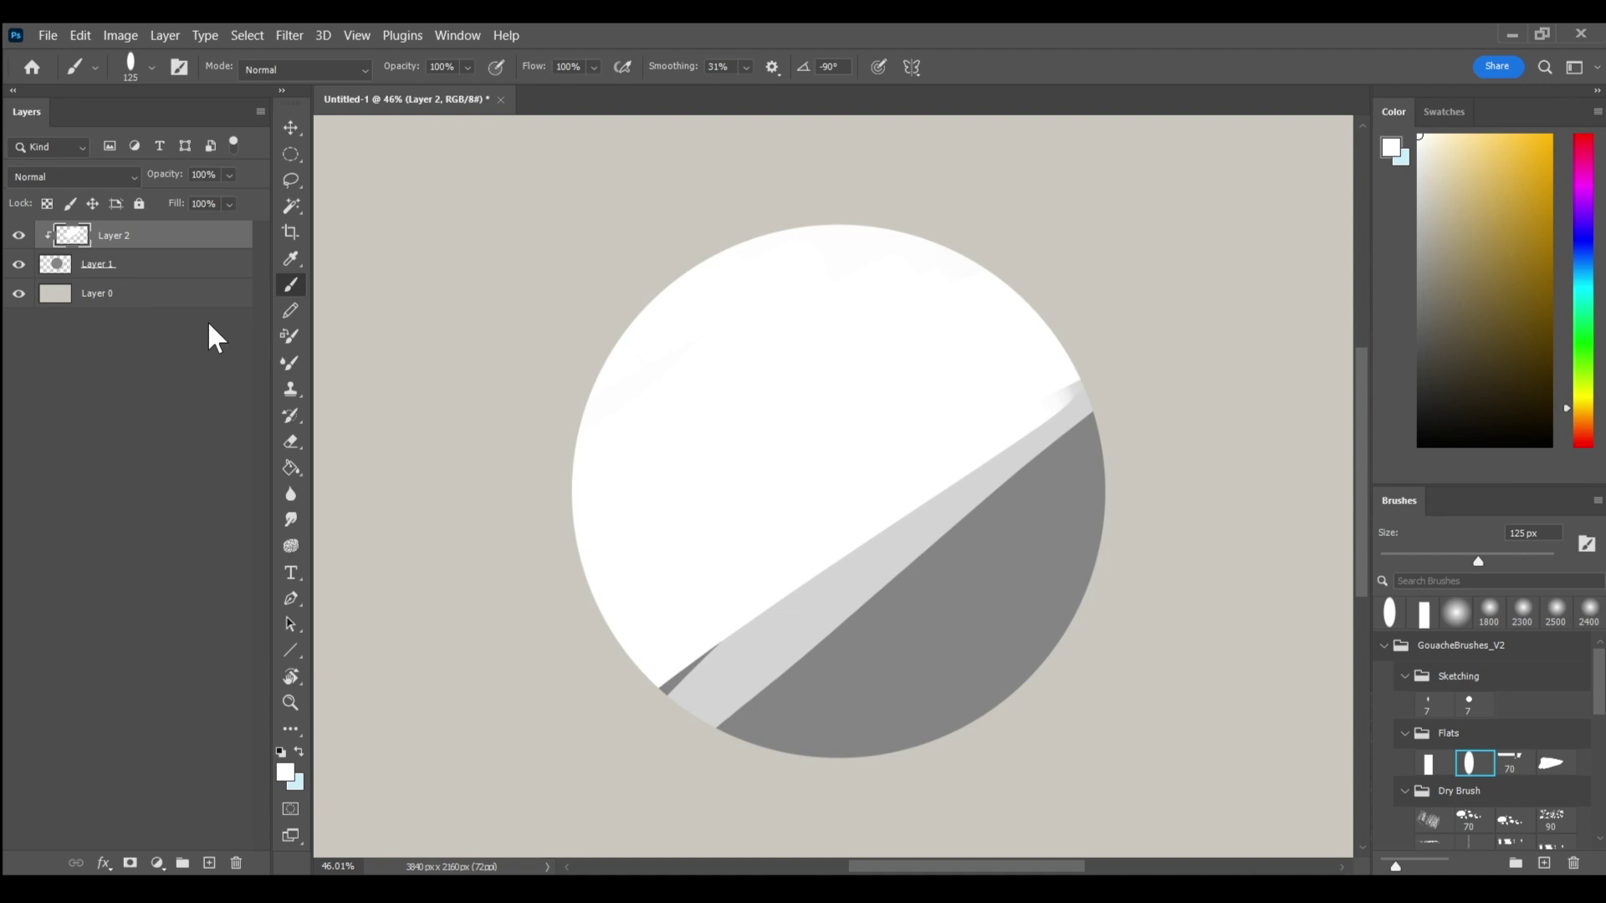
# Step: Delete the painted layer and add a new empty layer clipped to the circle layer
pyautogui.click(237, 863)
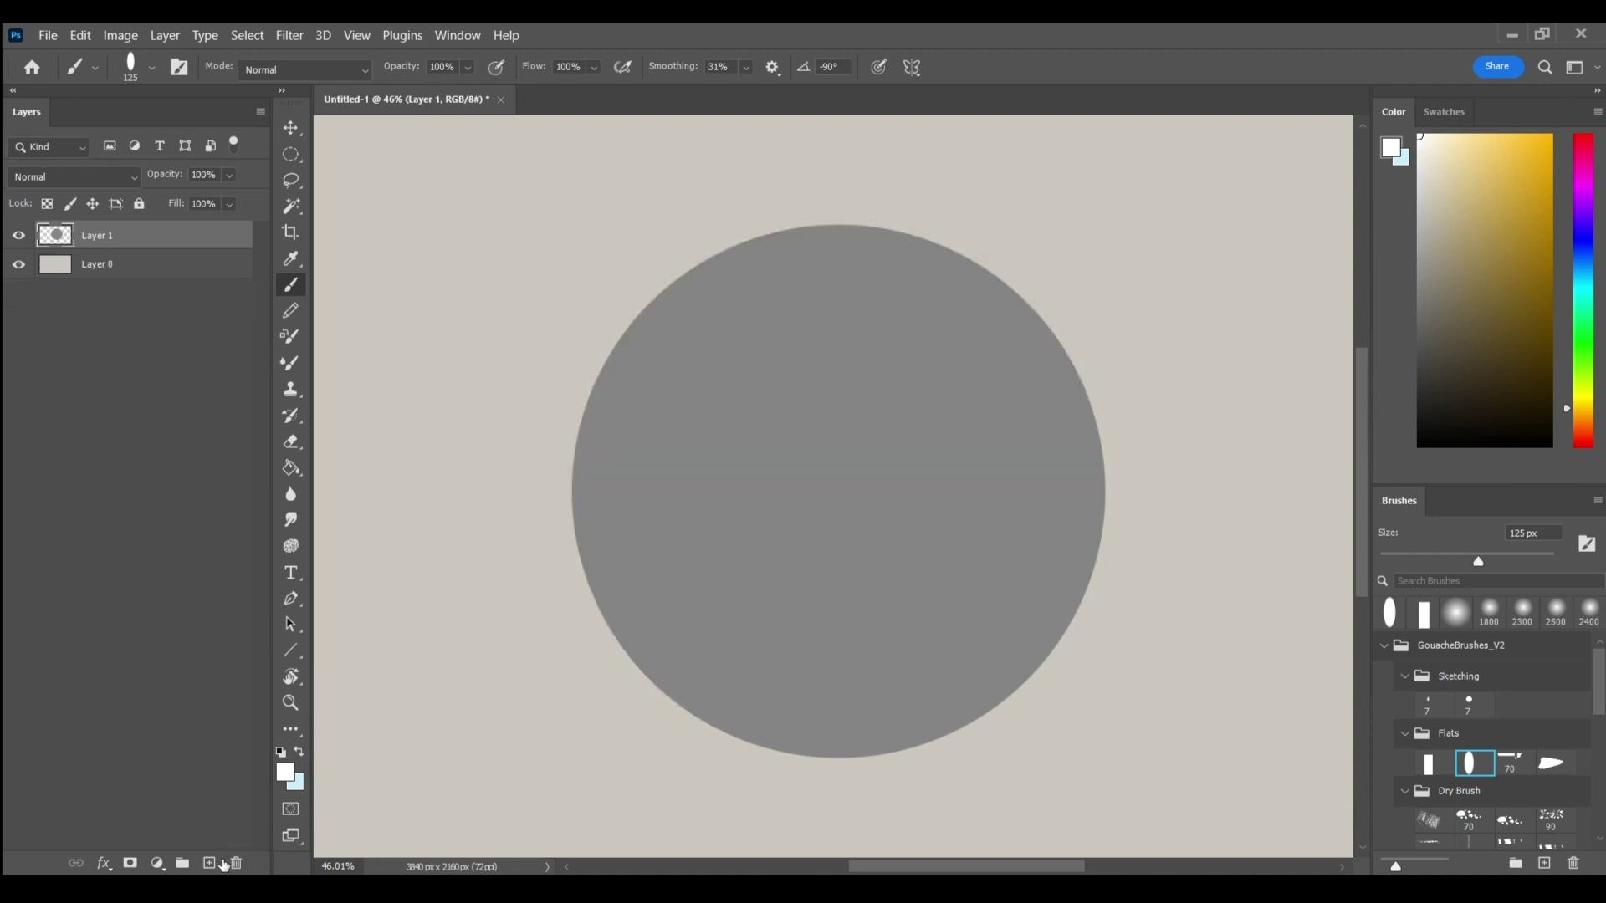
pyautogui.click(210, 863)
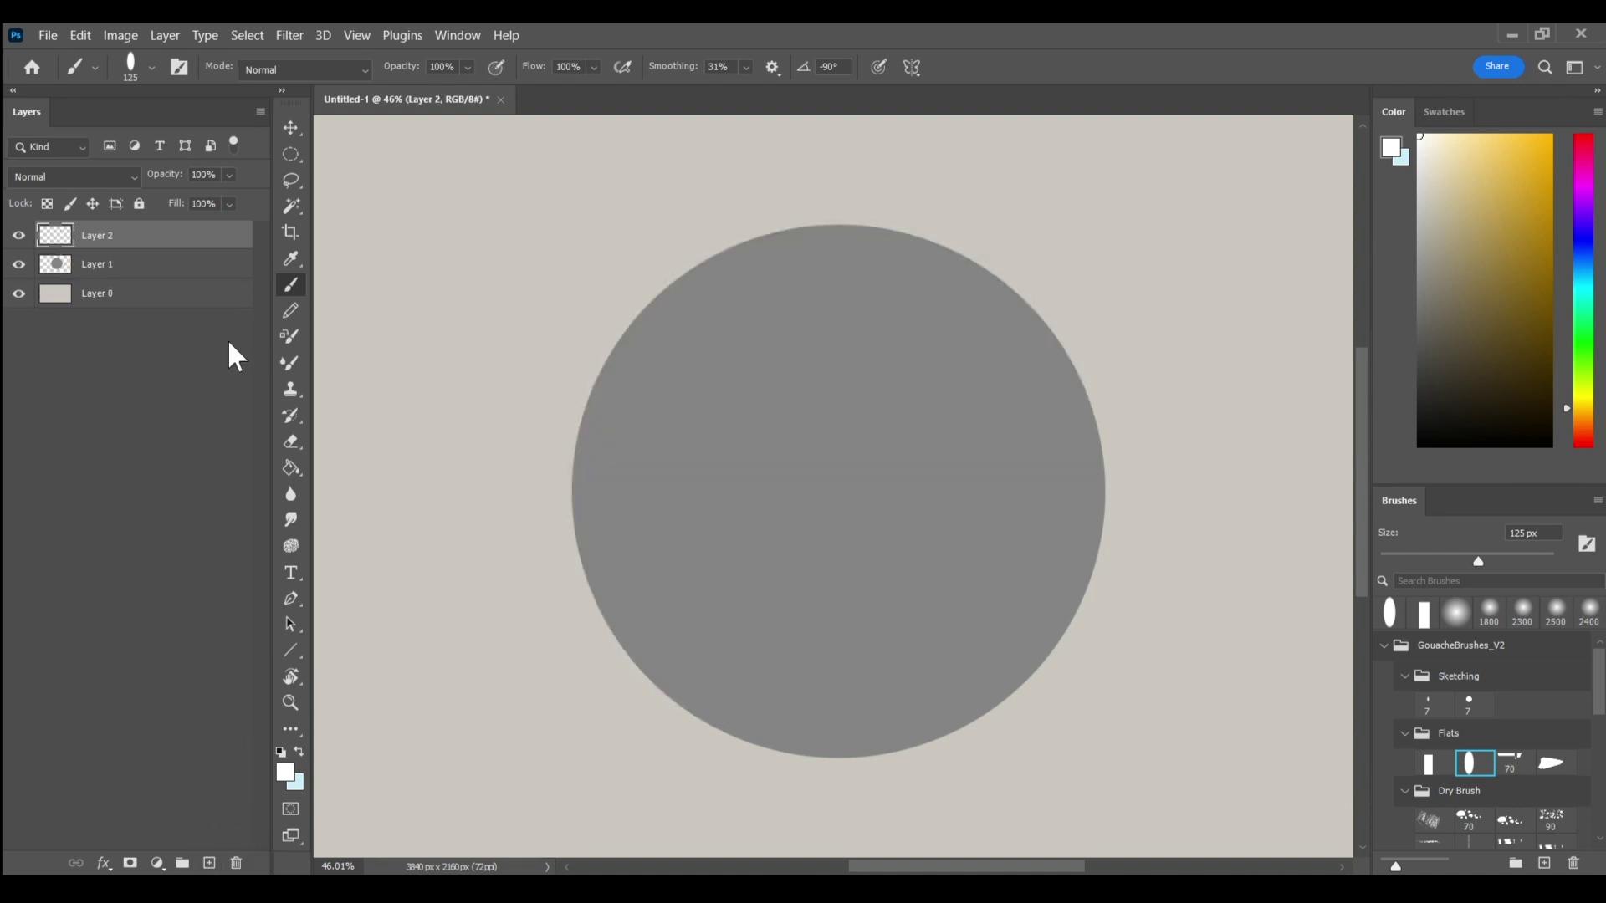
pyautogui.keyDown('alt'); pyautogui.click(220, 247); pyautogui.keyUp('alt')
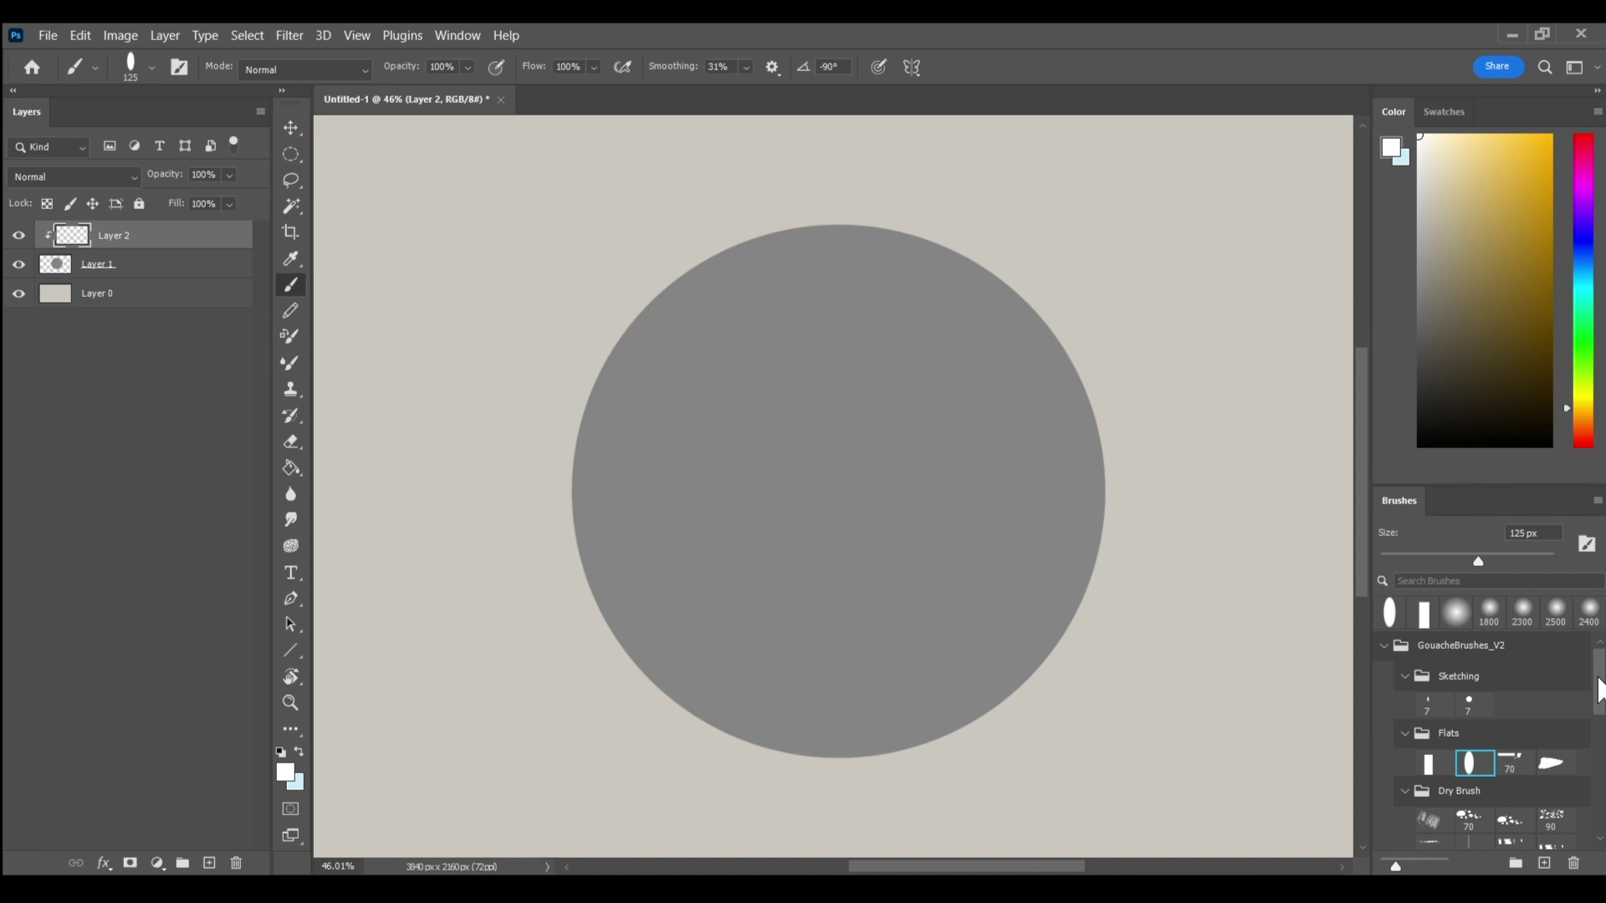
# Step: Shade the circle's upper-right side with very light gray on the clipped layer, using the round 500 Soft brush enlarged to 1100 px
pyautogui.moveTo(1599, 690); pyautogui.dragTo(1599, 773)
pyautogui.click(1556, 768)
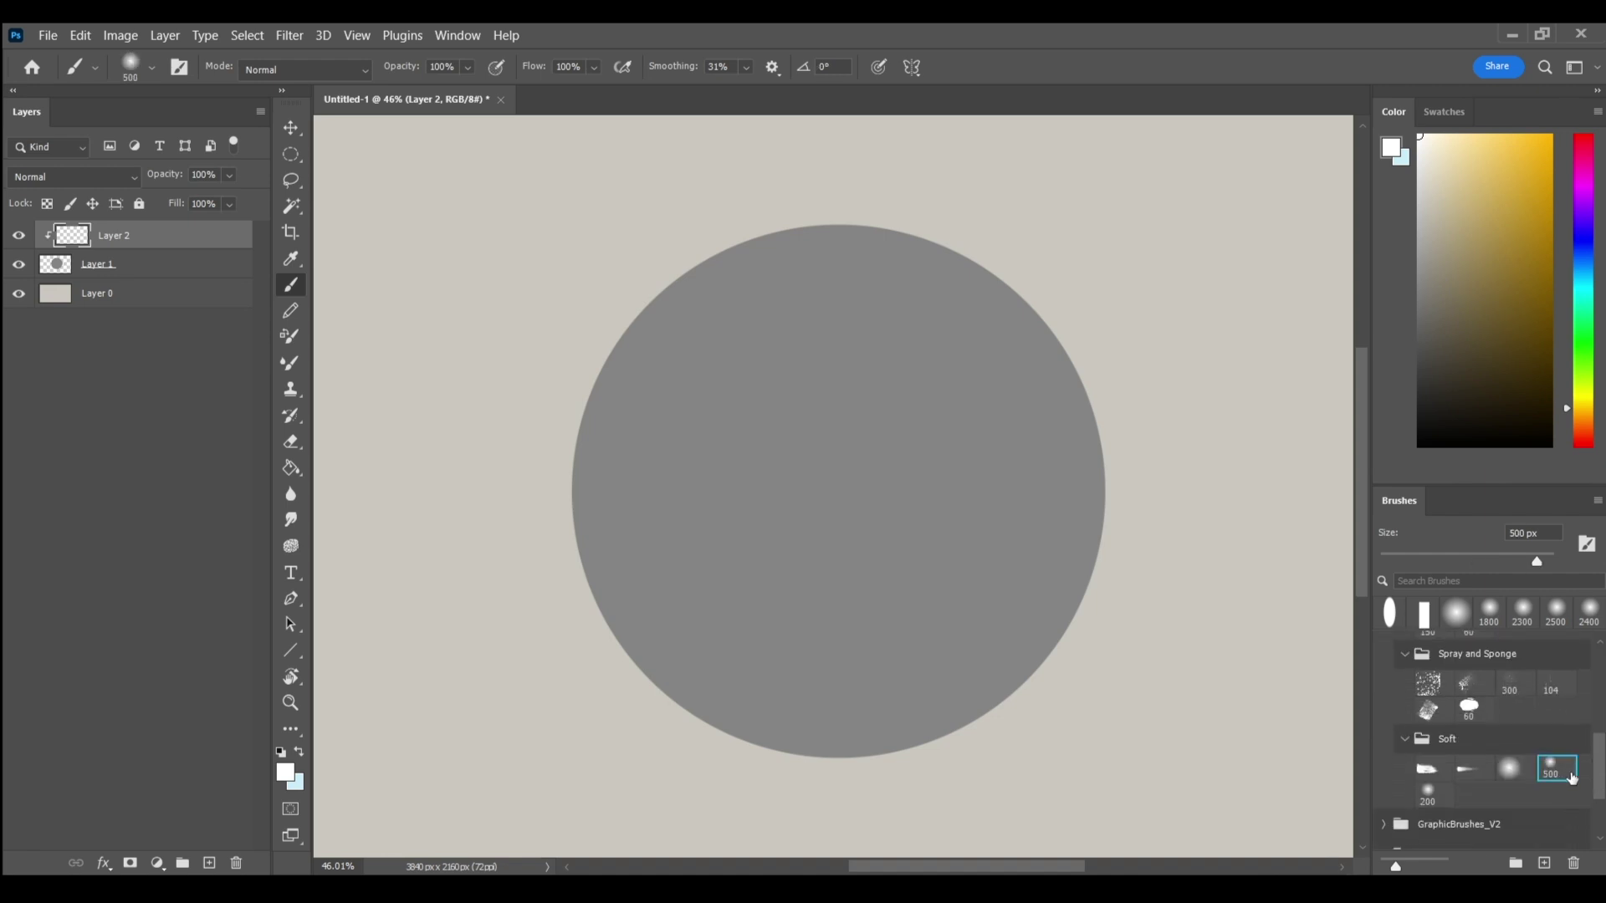
pyautogui.click(1419, 188)
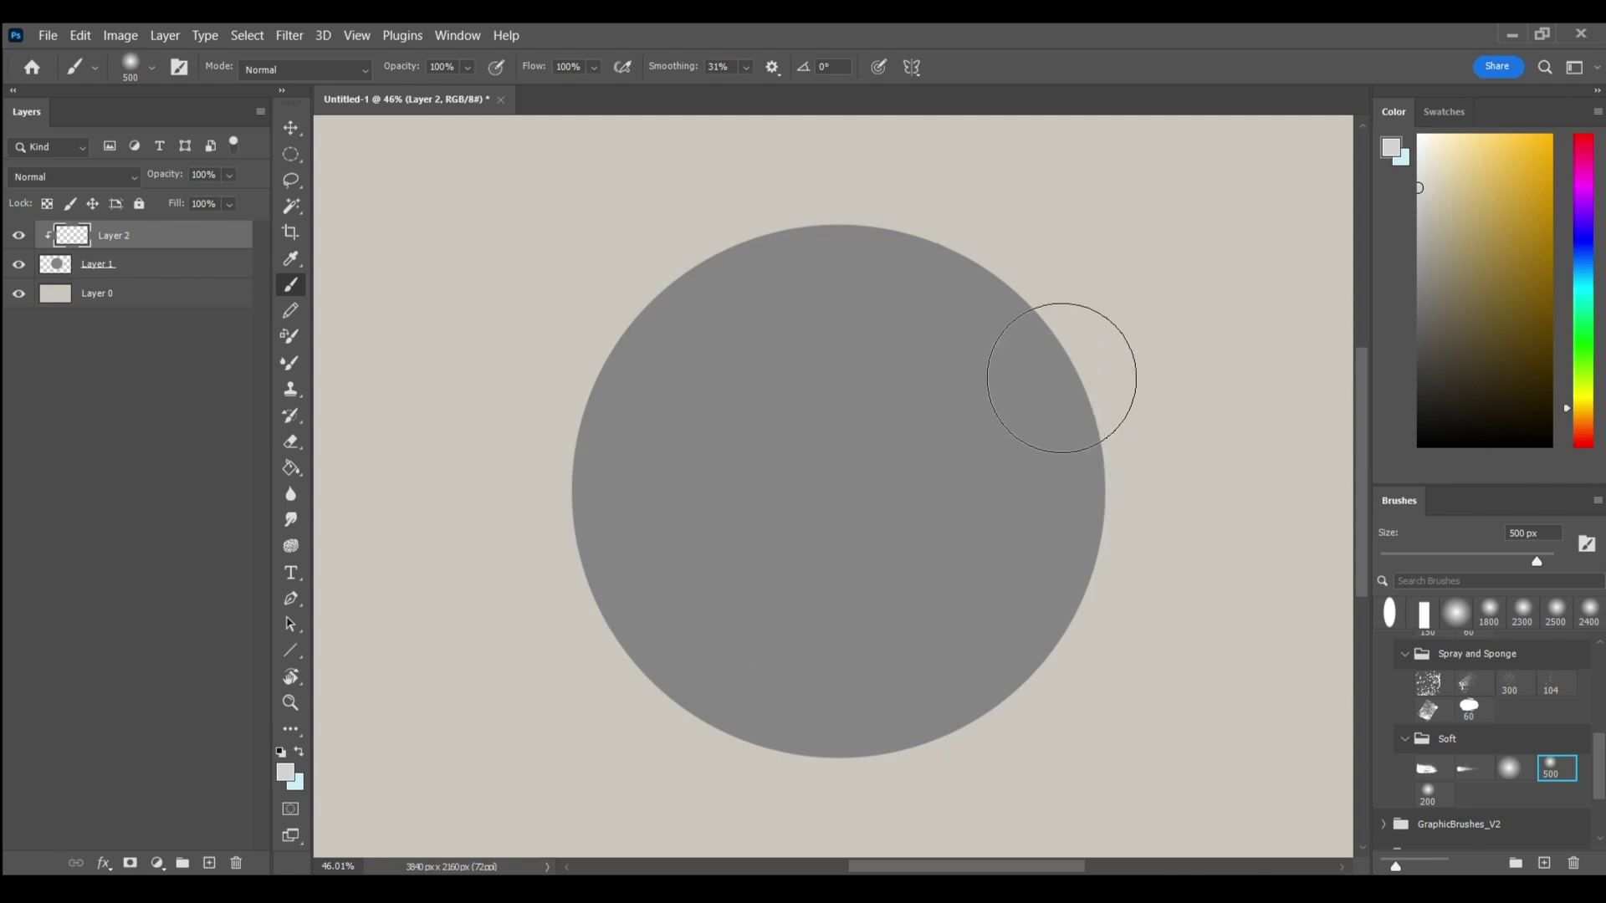
pyautogui.press(']')
pyautogui.press(']')
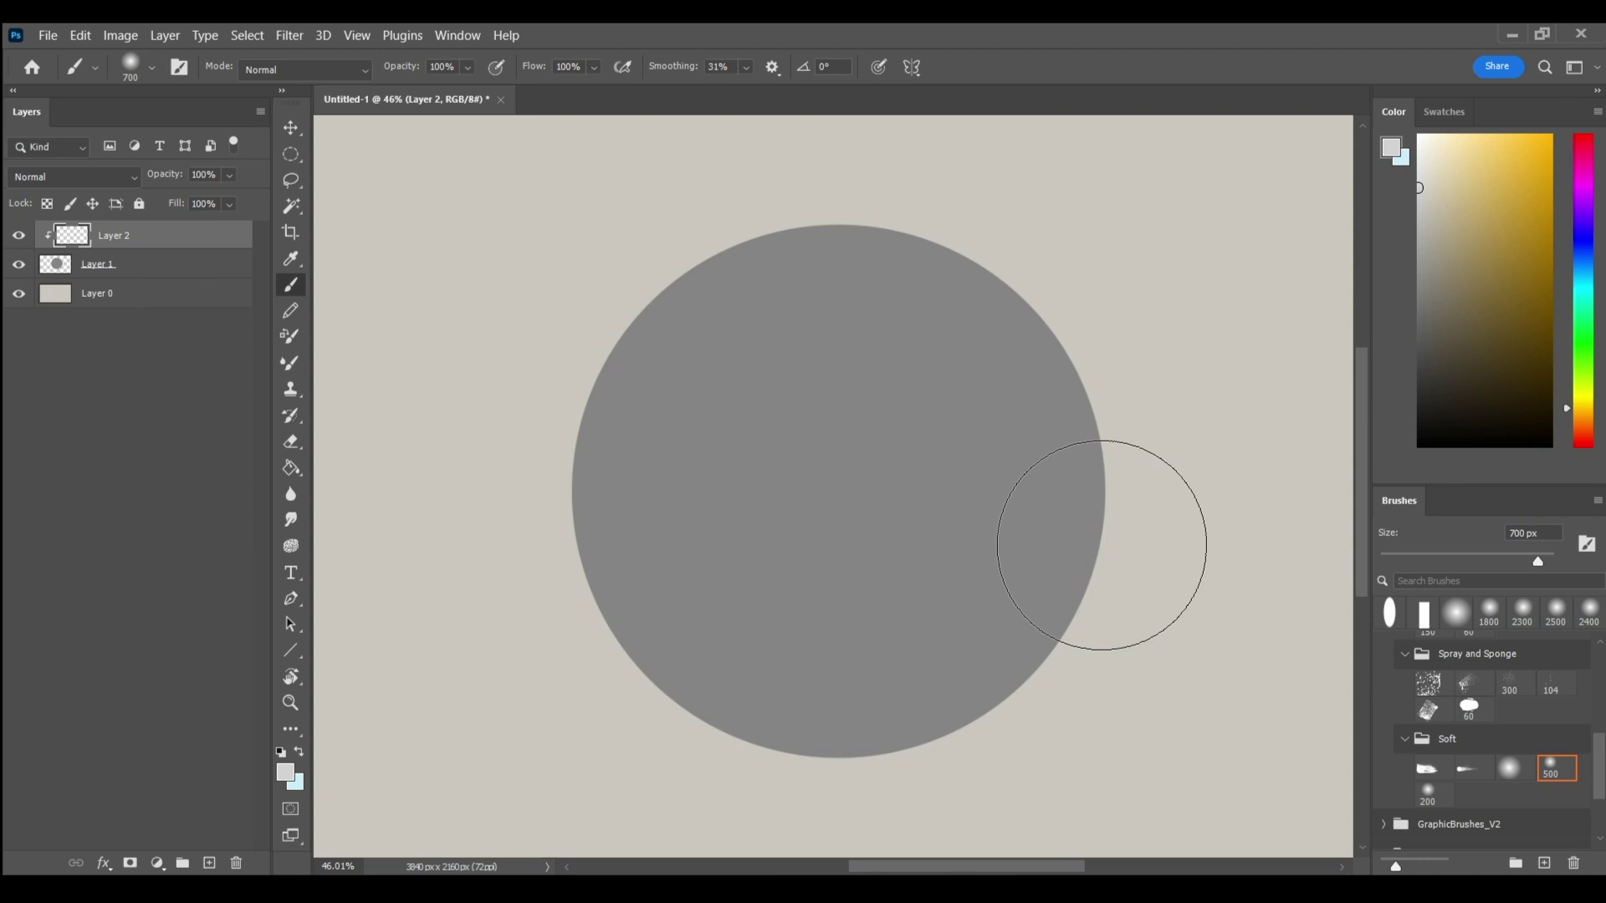
pyautogui.click(1420, 170)
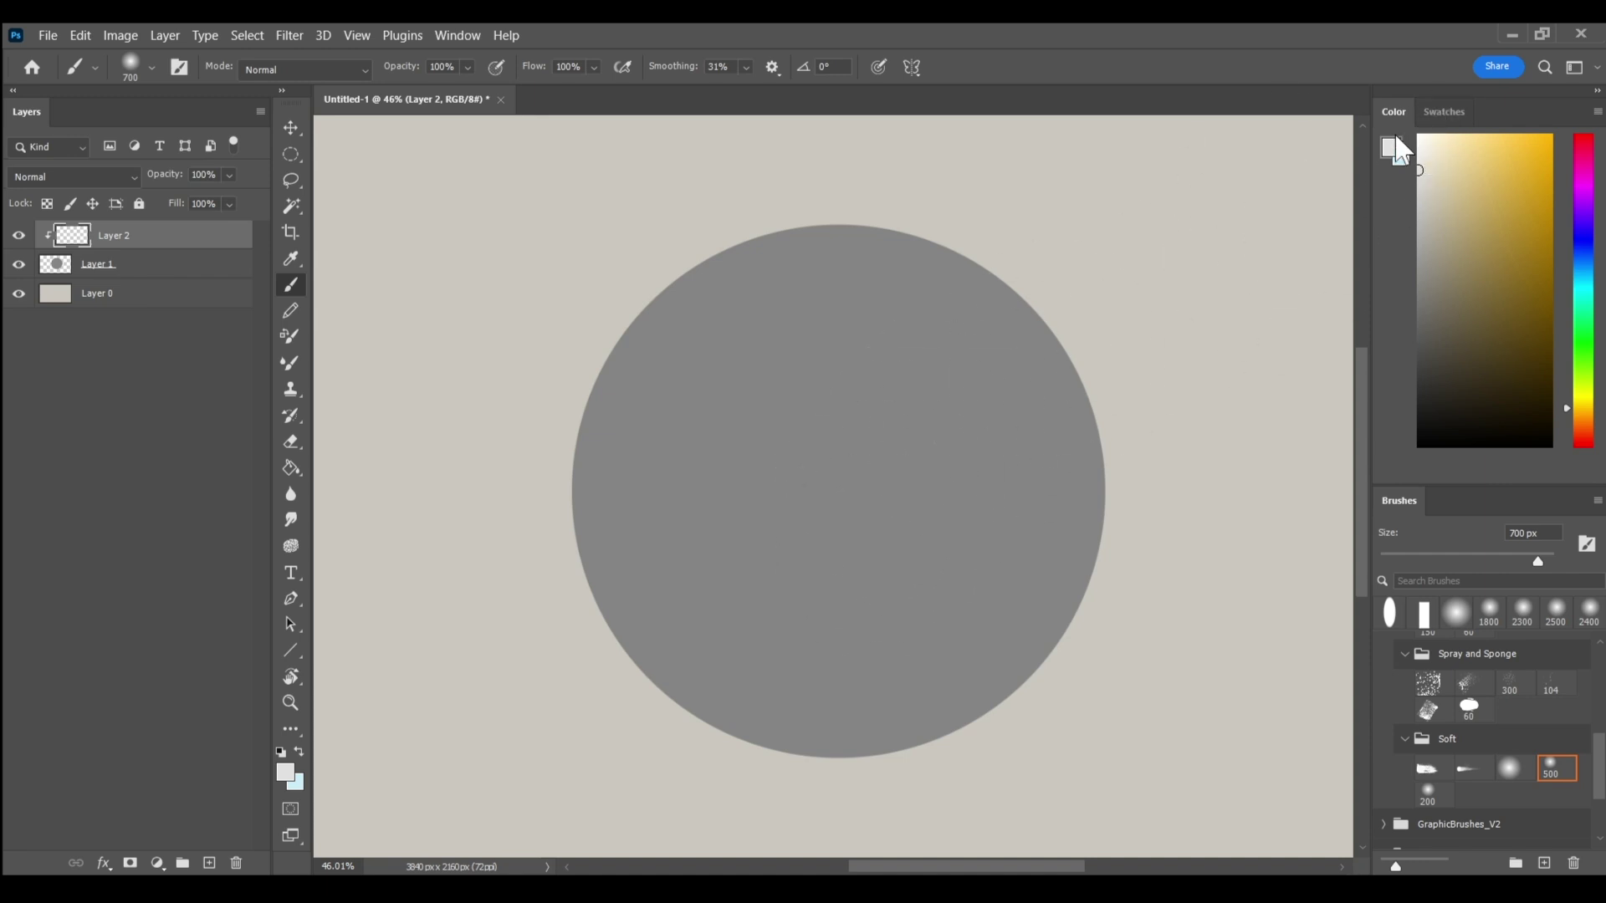
pyautogui.press(']')
pyautogui.press(']')
pyautogui.press(']')
pyautogui.press(']')
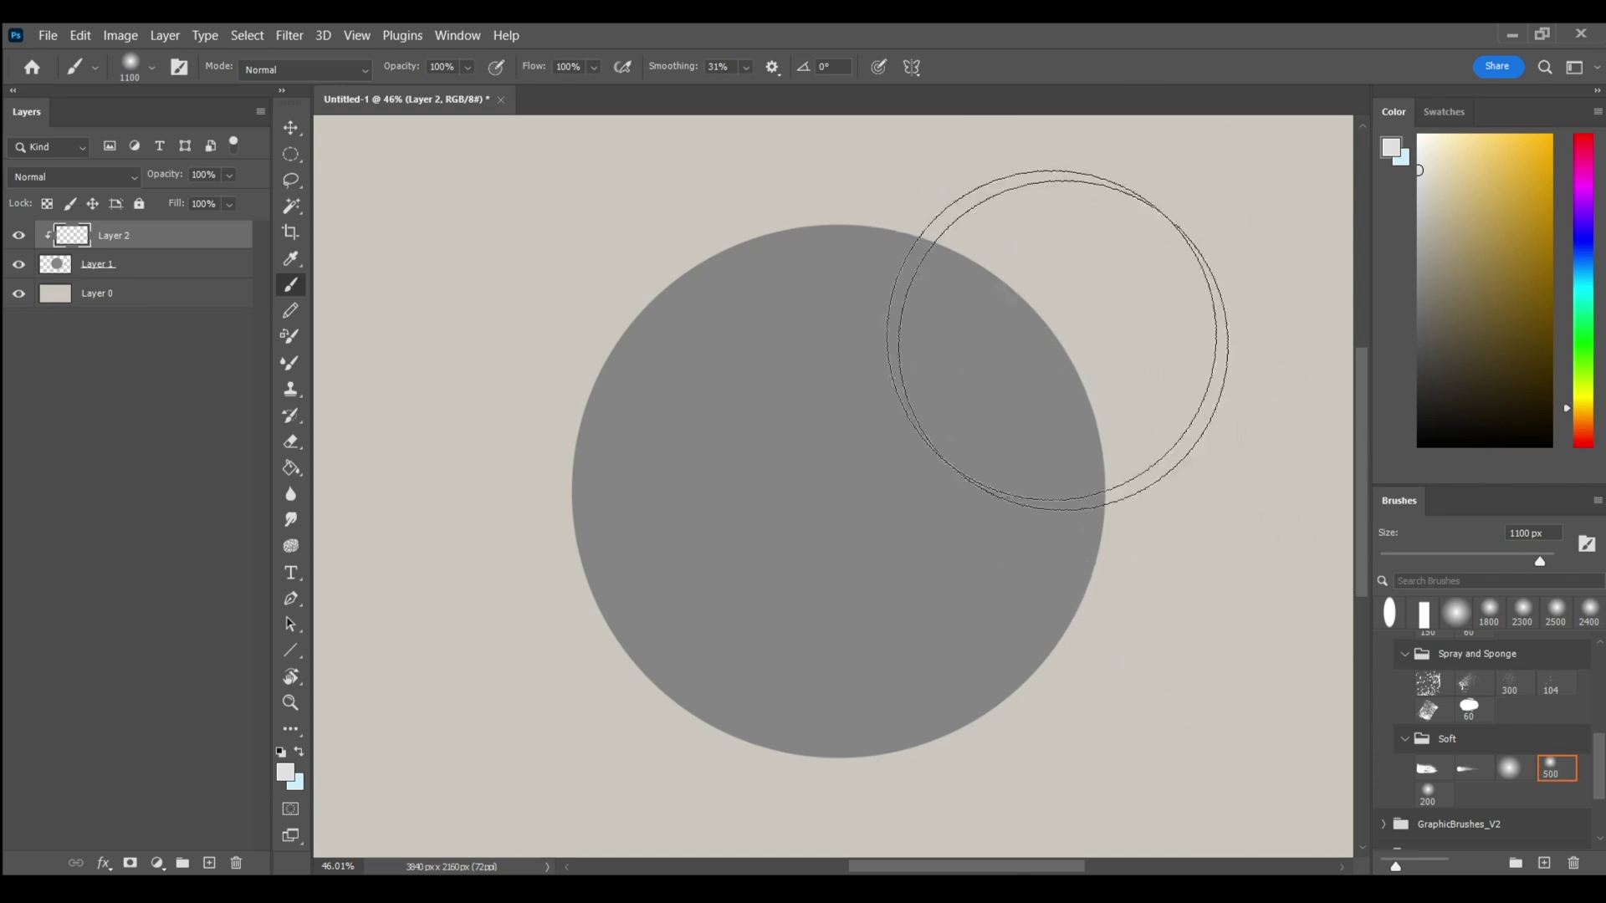
pyautogui.moveTo(1057, 304)
pyautogui.mouseDown()
pyautogui.moveTo(1016, 332)
pyautogui.moveTo(1132, 473)
pyautogui.mouseUp()
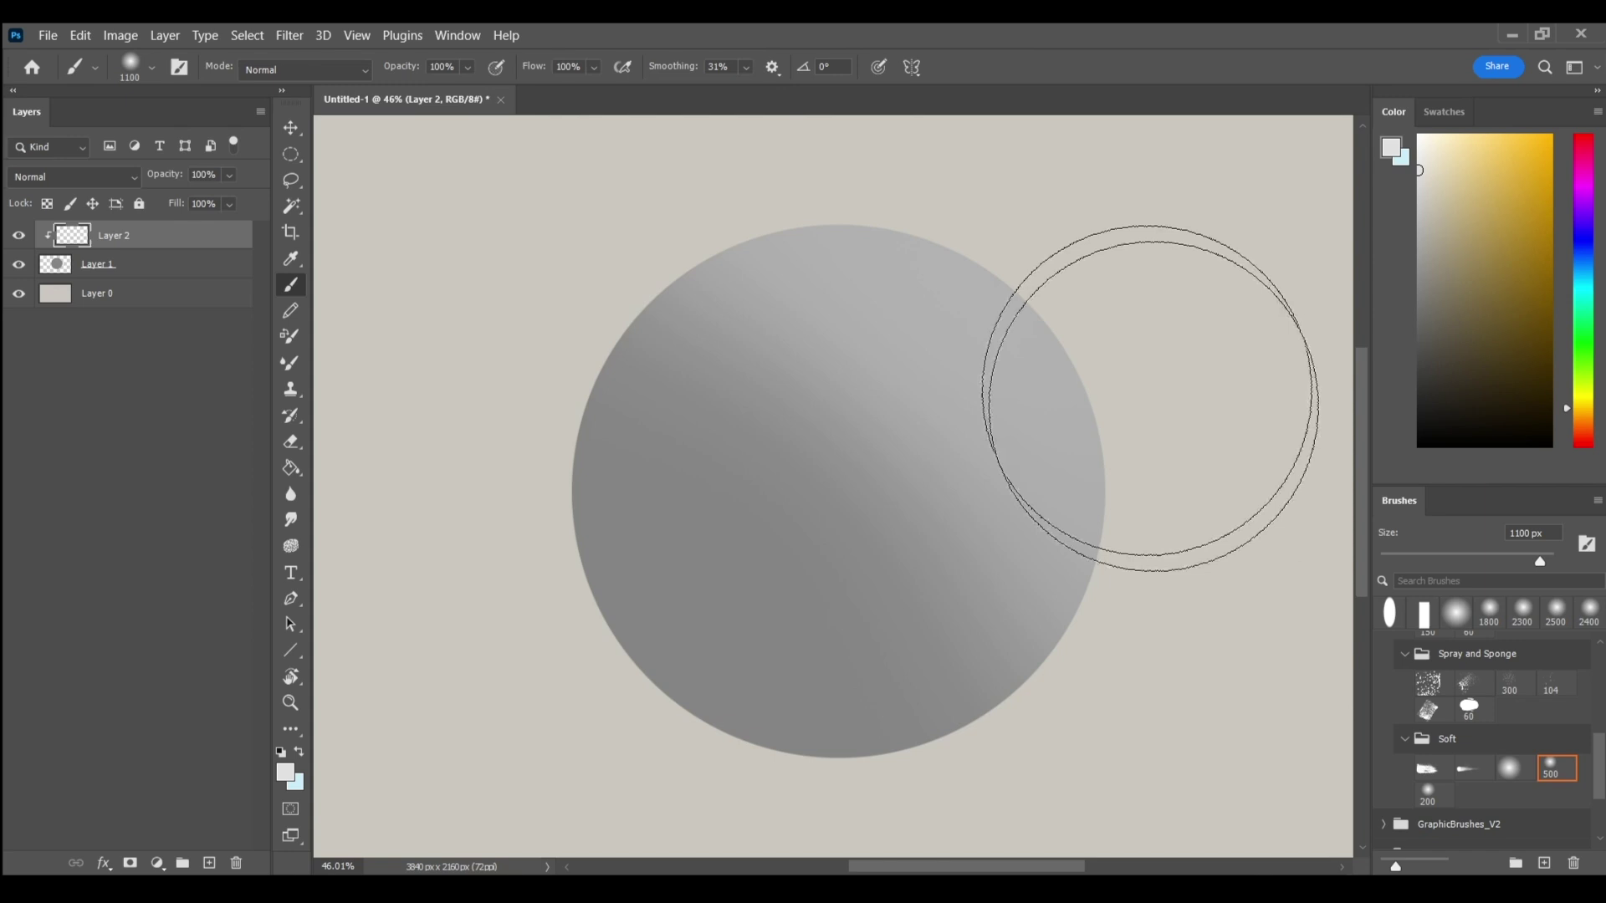
pyautogui.moveTo(1193, 595)
pyautogui.mouseDown()
pyautogui.moveTo(1096, 350)
pyautogui.moveTo(810, 162)
pyautogui.mouseUp()
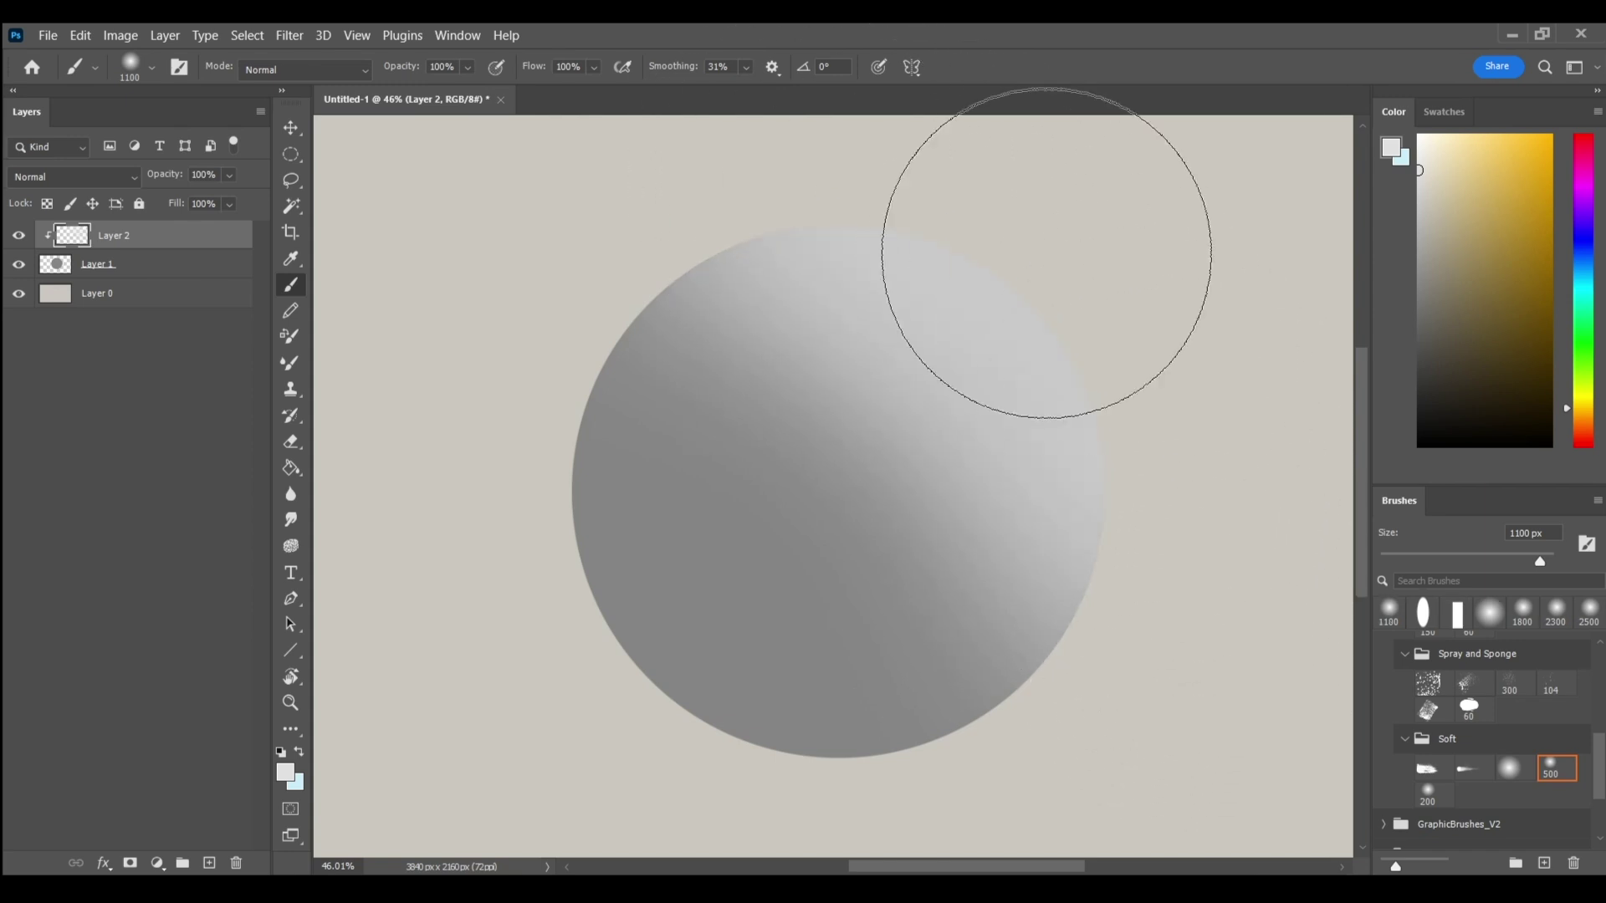
# Step: Fill the background layer with dark gray using the Paint Bucket
pyautogui.click(181, 296)
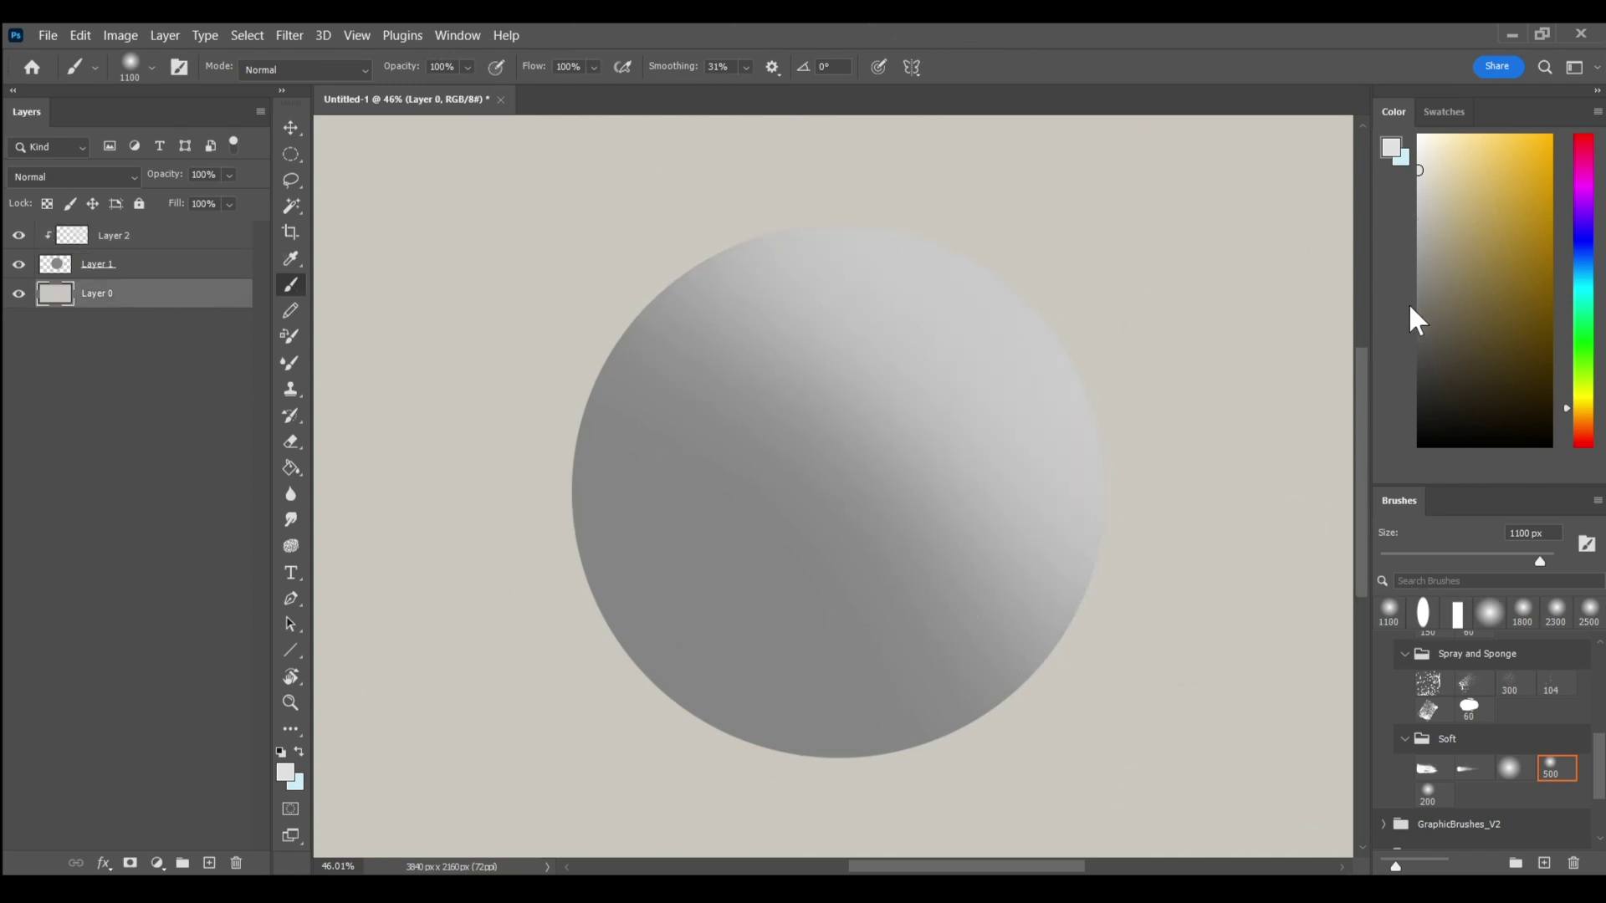
pyautogui.press('g')
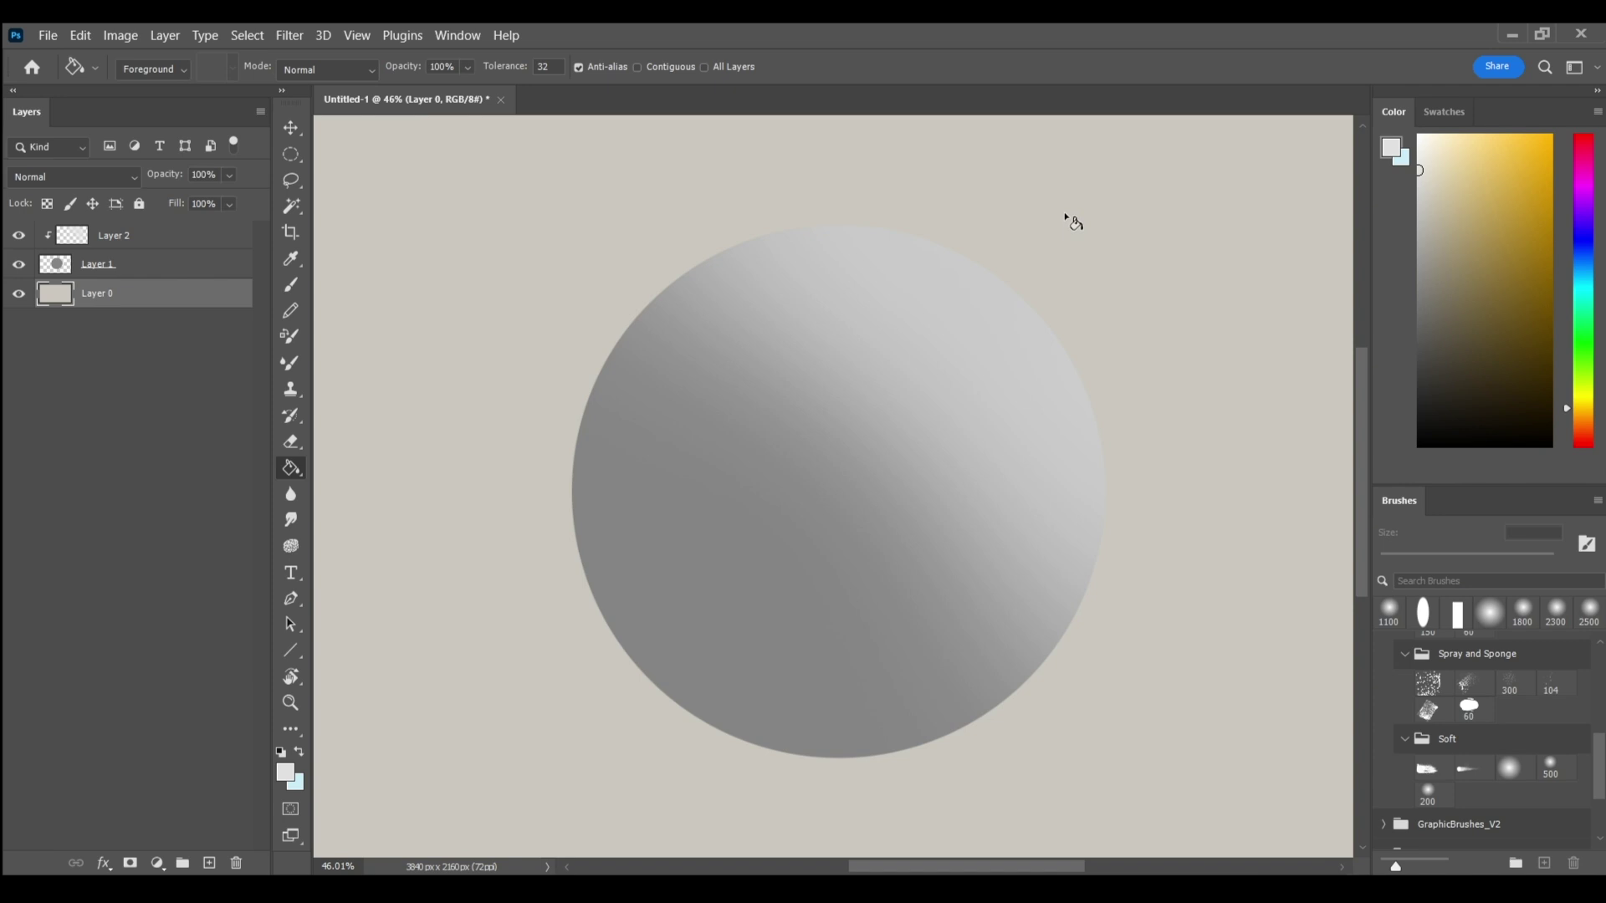
pyautogui.press('b')
pyautogui.keyDown('alt'); pyautogui.click(508, 502); pyautogui.keyUp('alt')
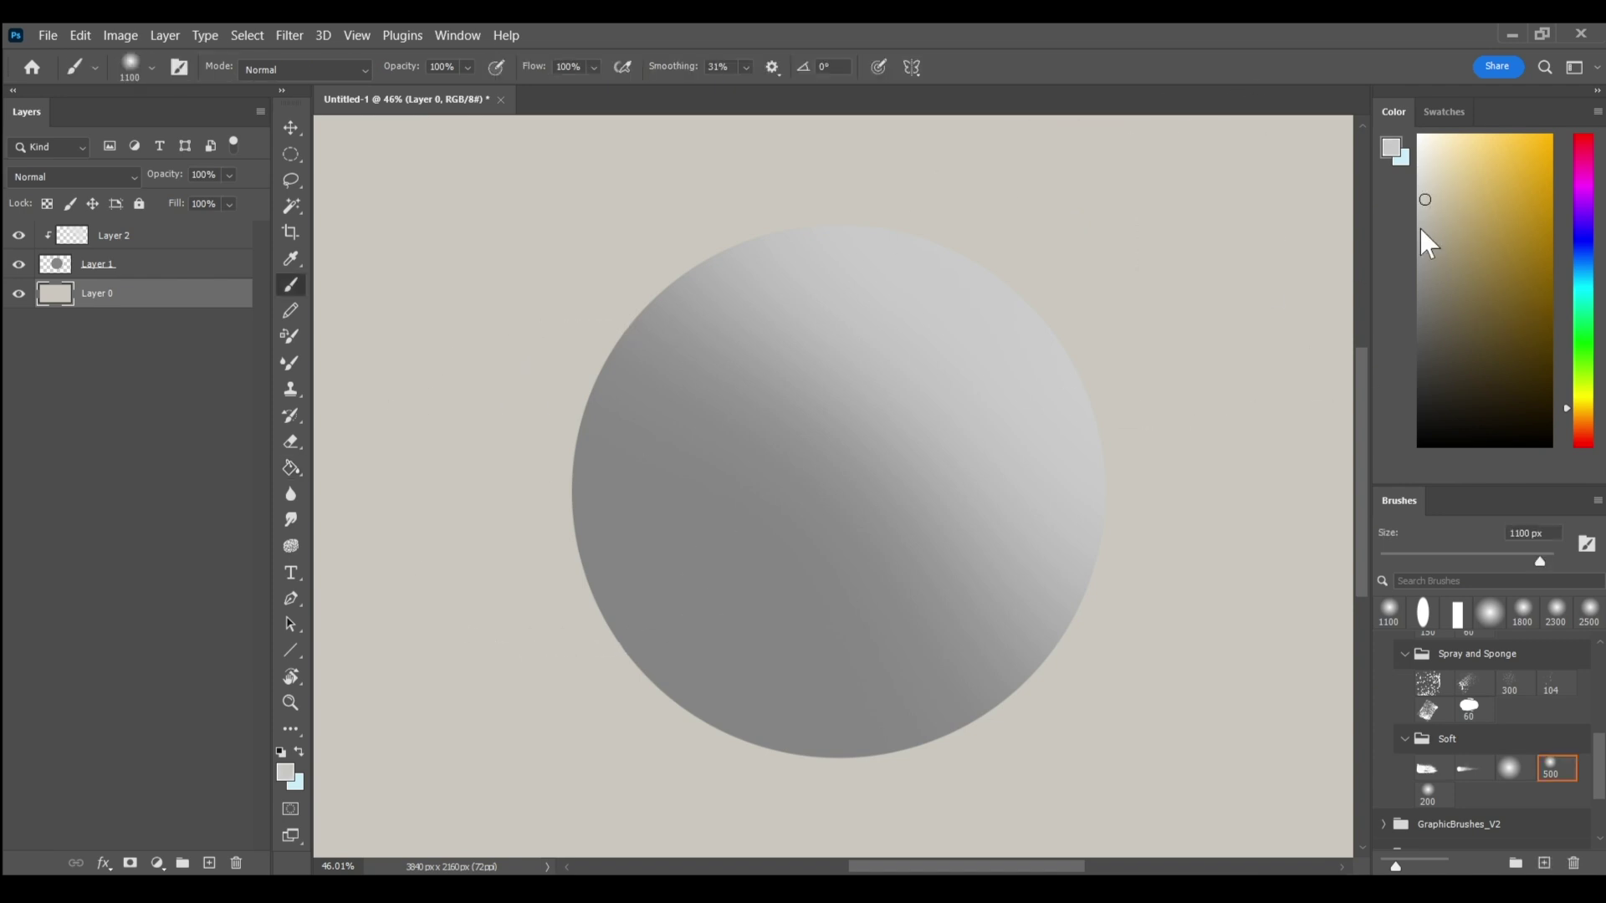
pyautogui.click(1418, 299)
pyautogui.press('g')
pyautogui.click(1265, 629)
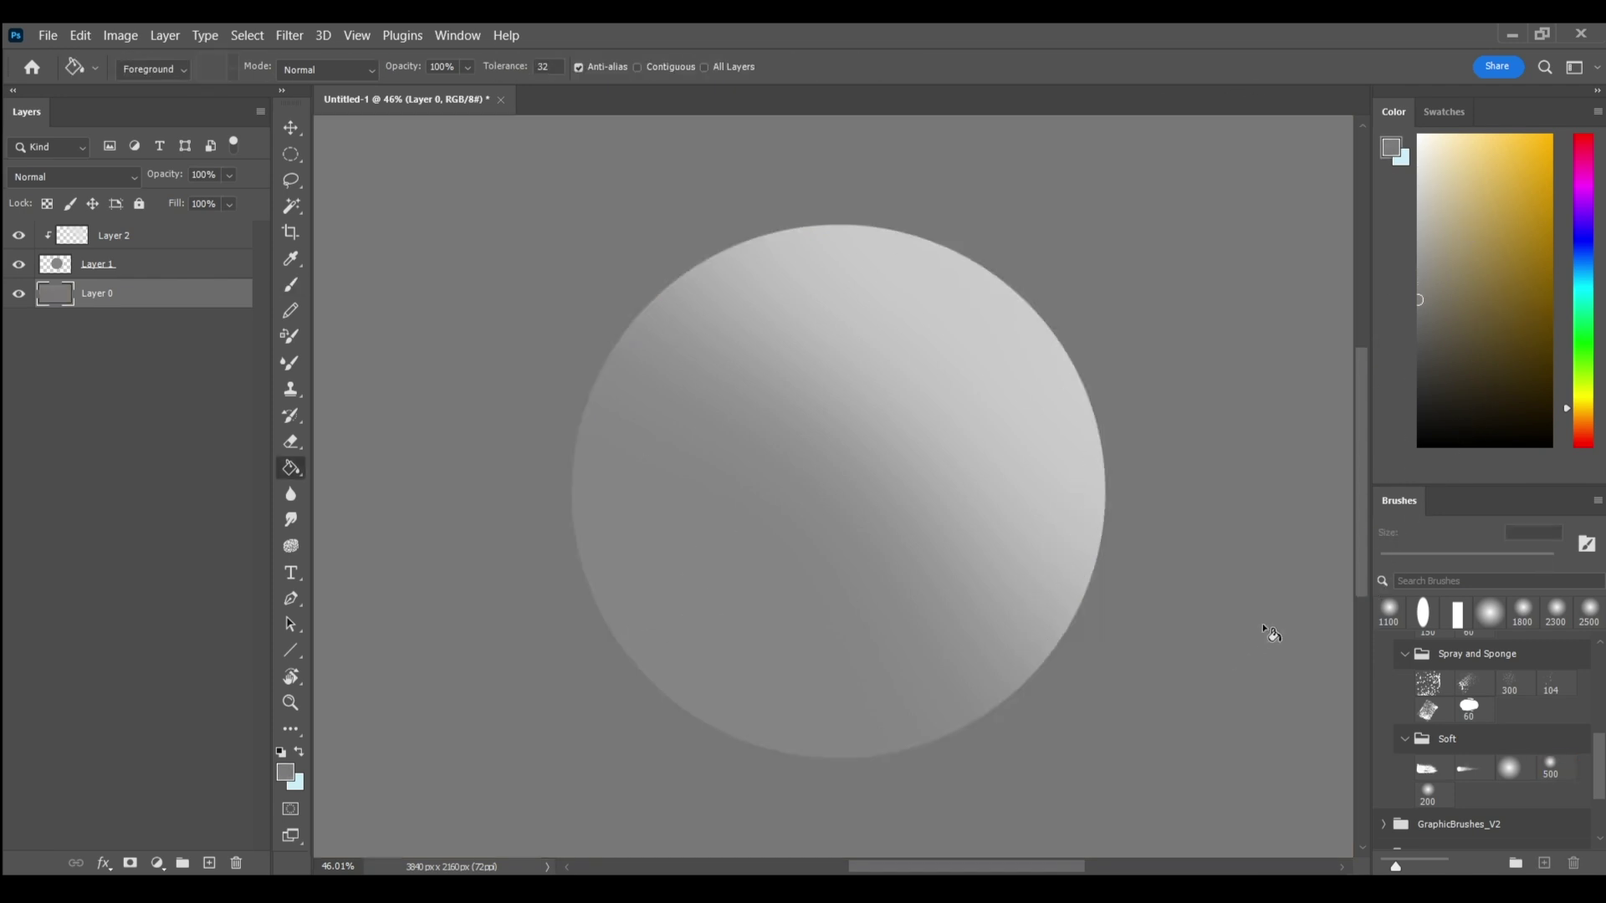
pyautogui.click(1419, 371)
pyautogui.click(1210, 665)
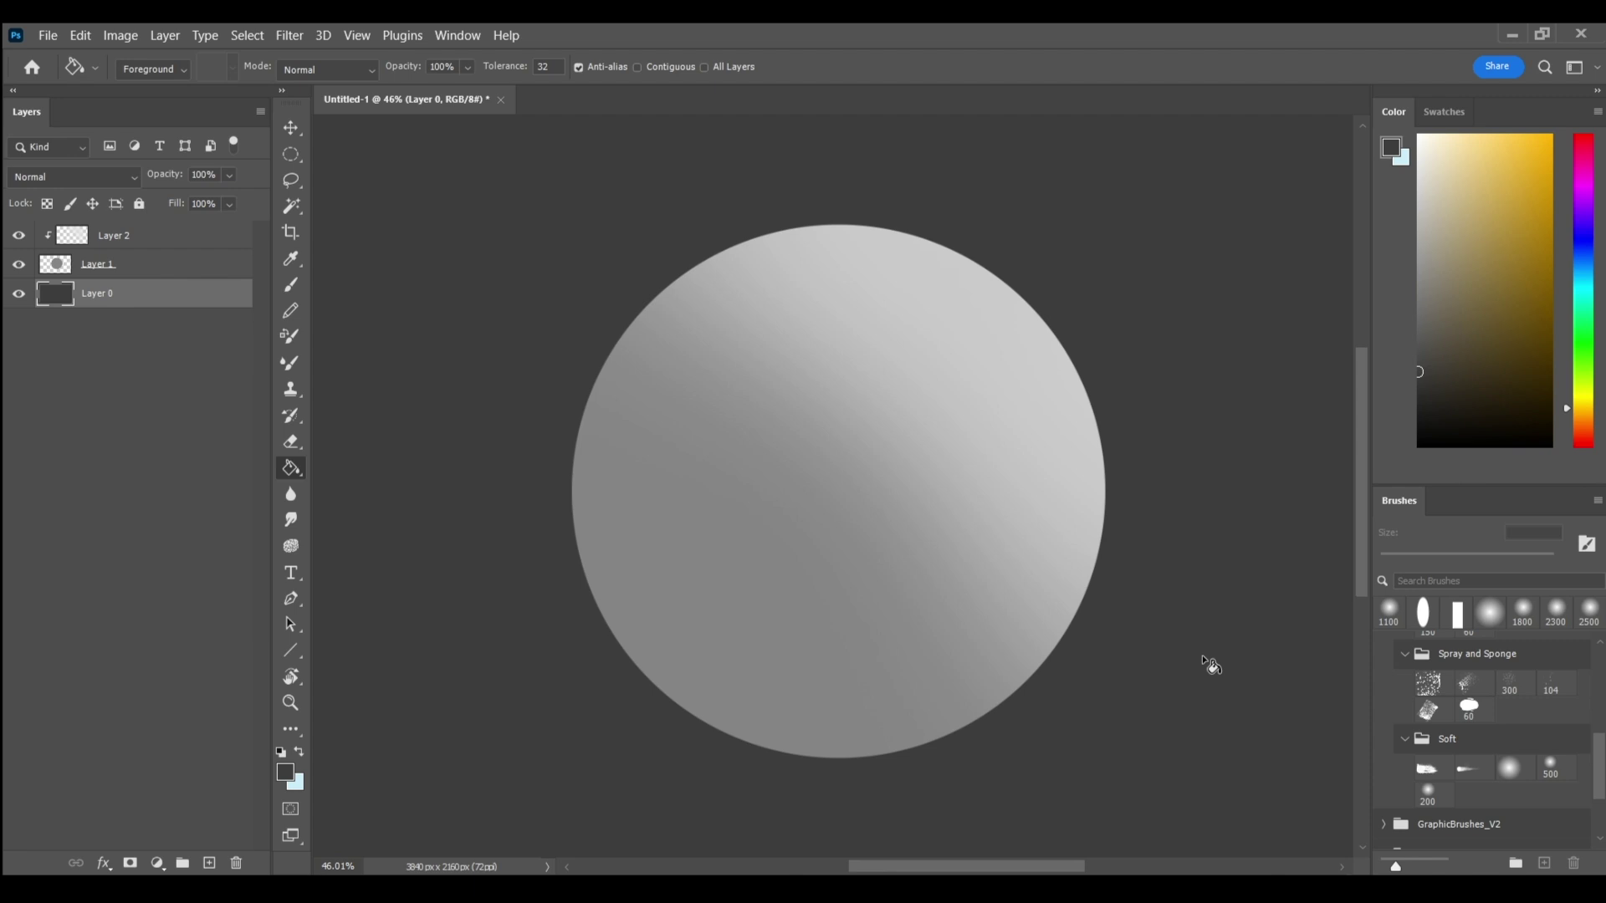
# Step: Brighten the sphere's upper-right side on the clipped Layer 2 with a lighter gray, using the soft round brush at 1100 px
pyautogui.press('z')
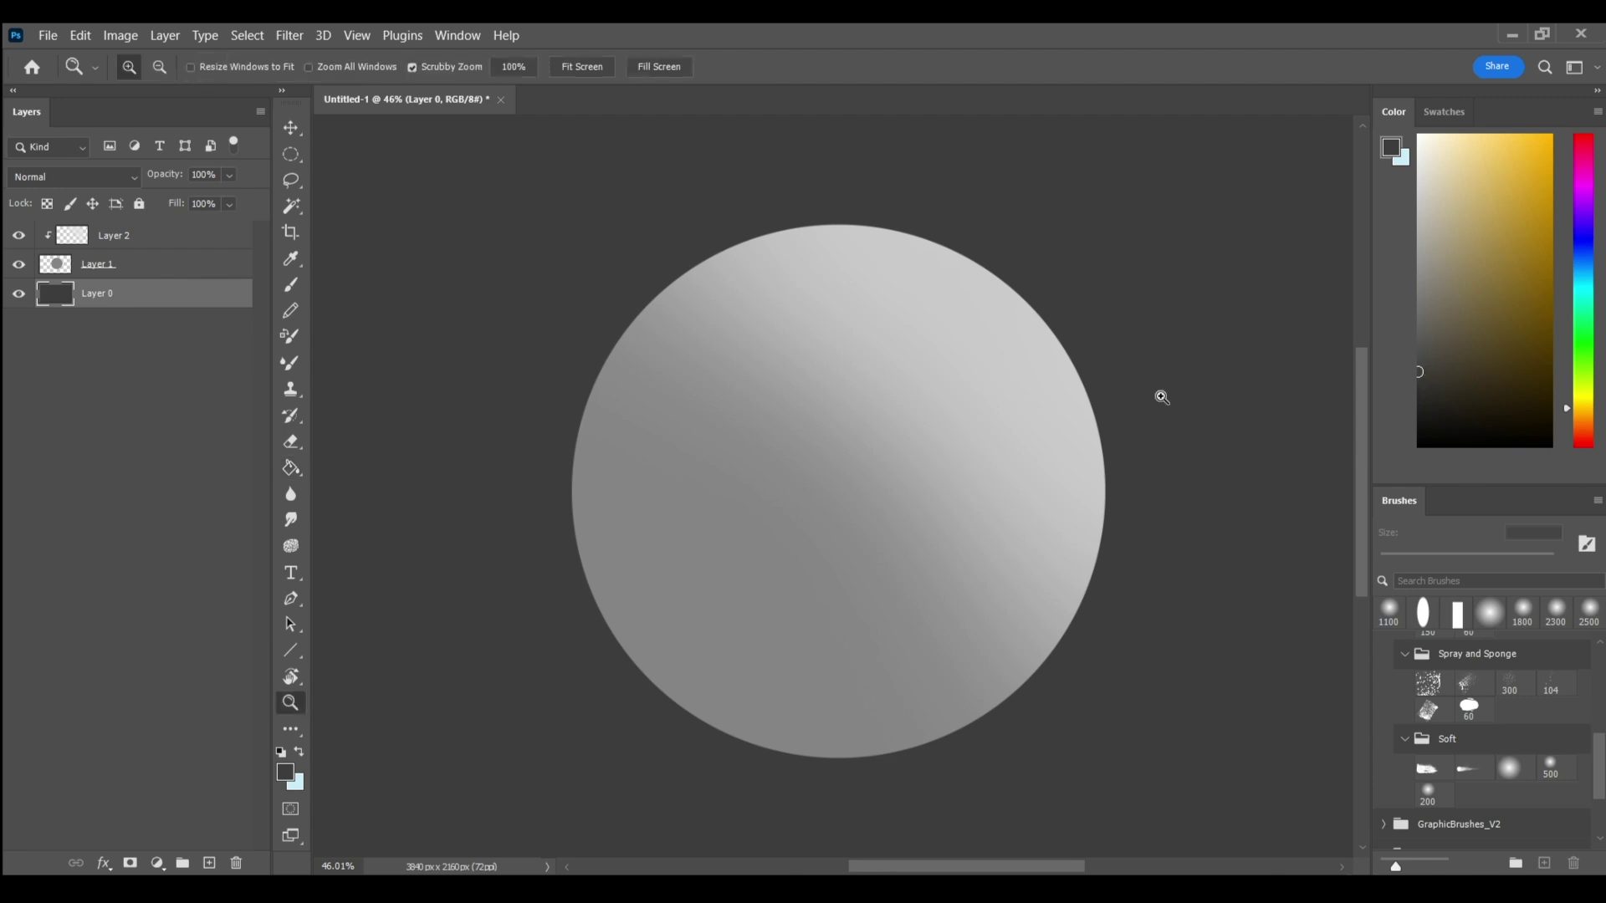
pyautogui.click(136, 243)
pyautogui.press('b')
pyautogui.keyDown('alt'); pyautogui.click(1031, 357); pyautogui.keyUp('alt')
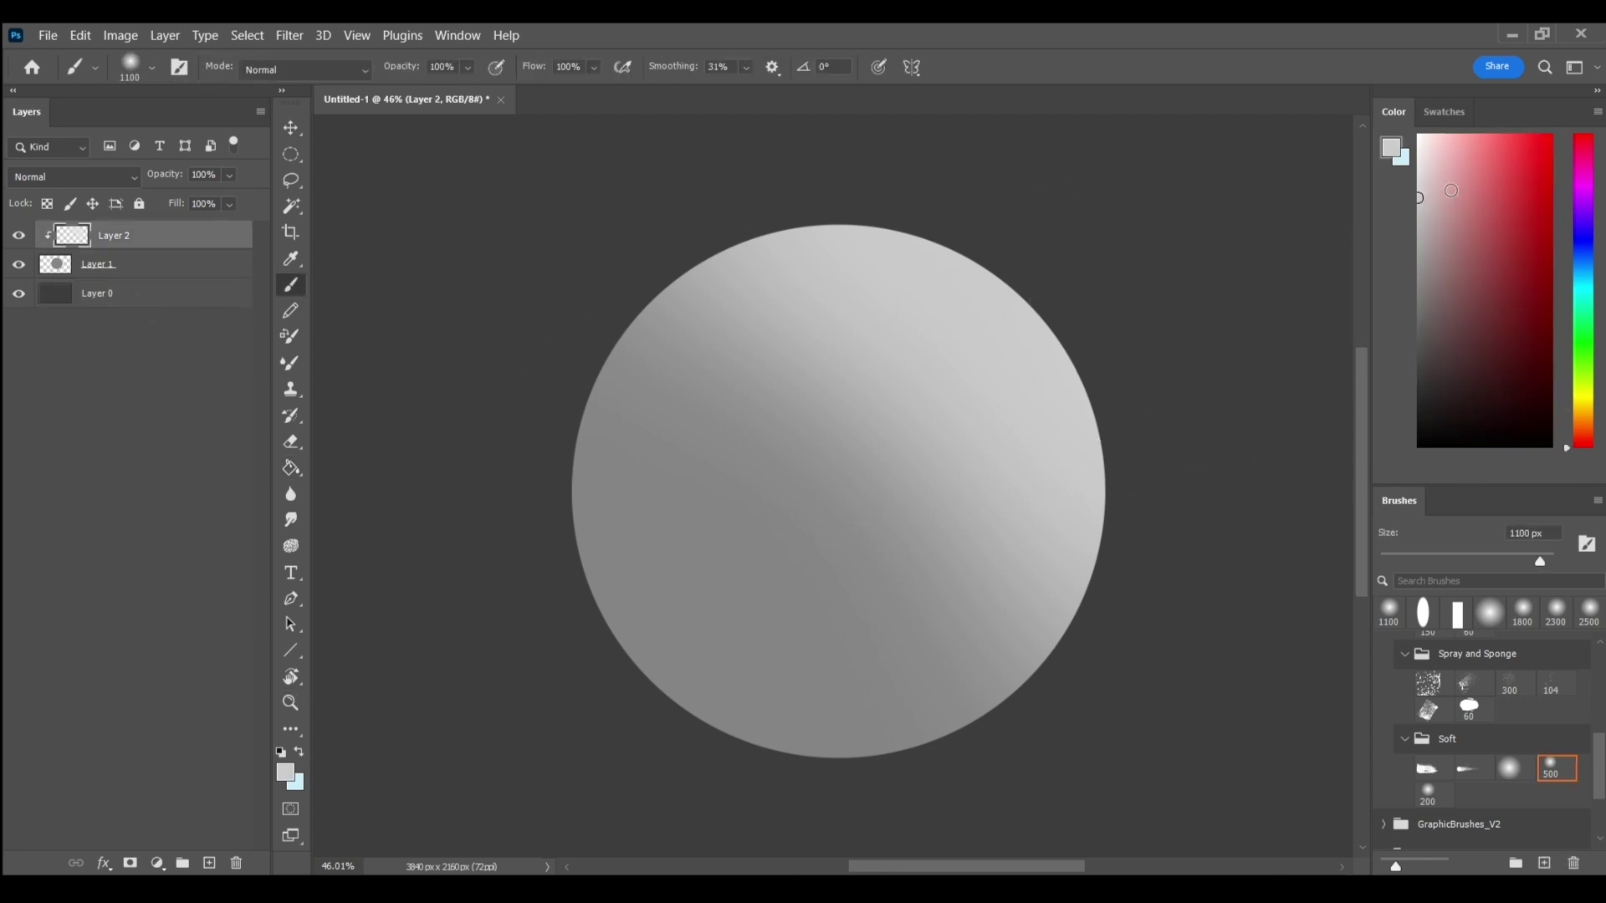
pyautogui.moveTo(1432, 186); pyautogui.dragTo(1391, 180)
pyautogui.press(']')
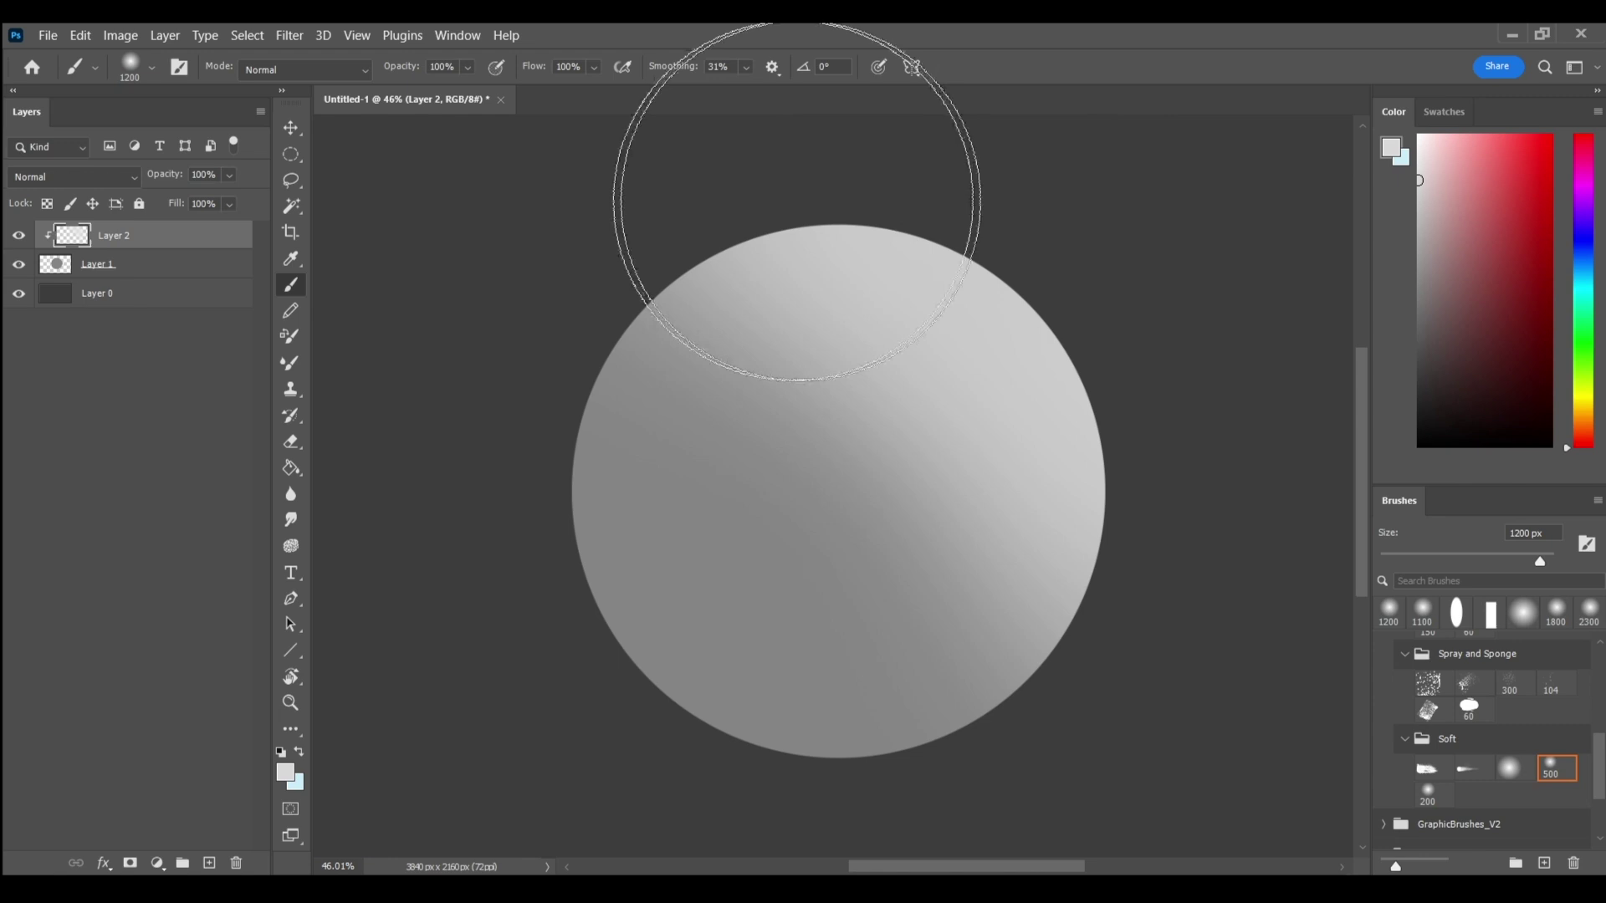
pyautogui.press('[')
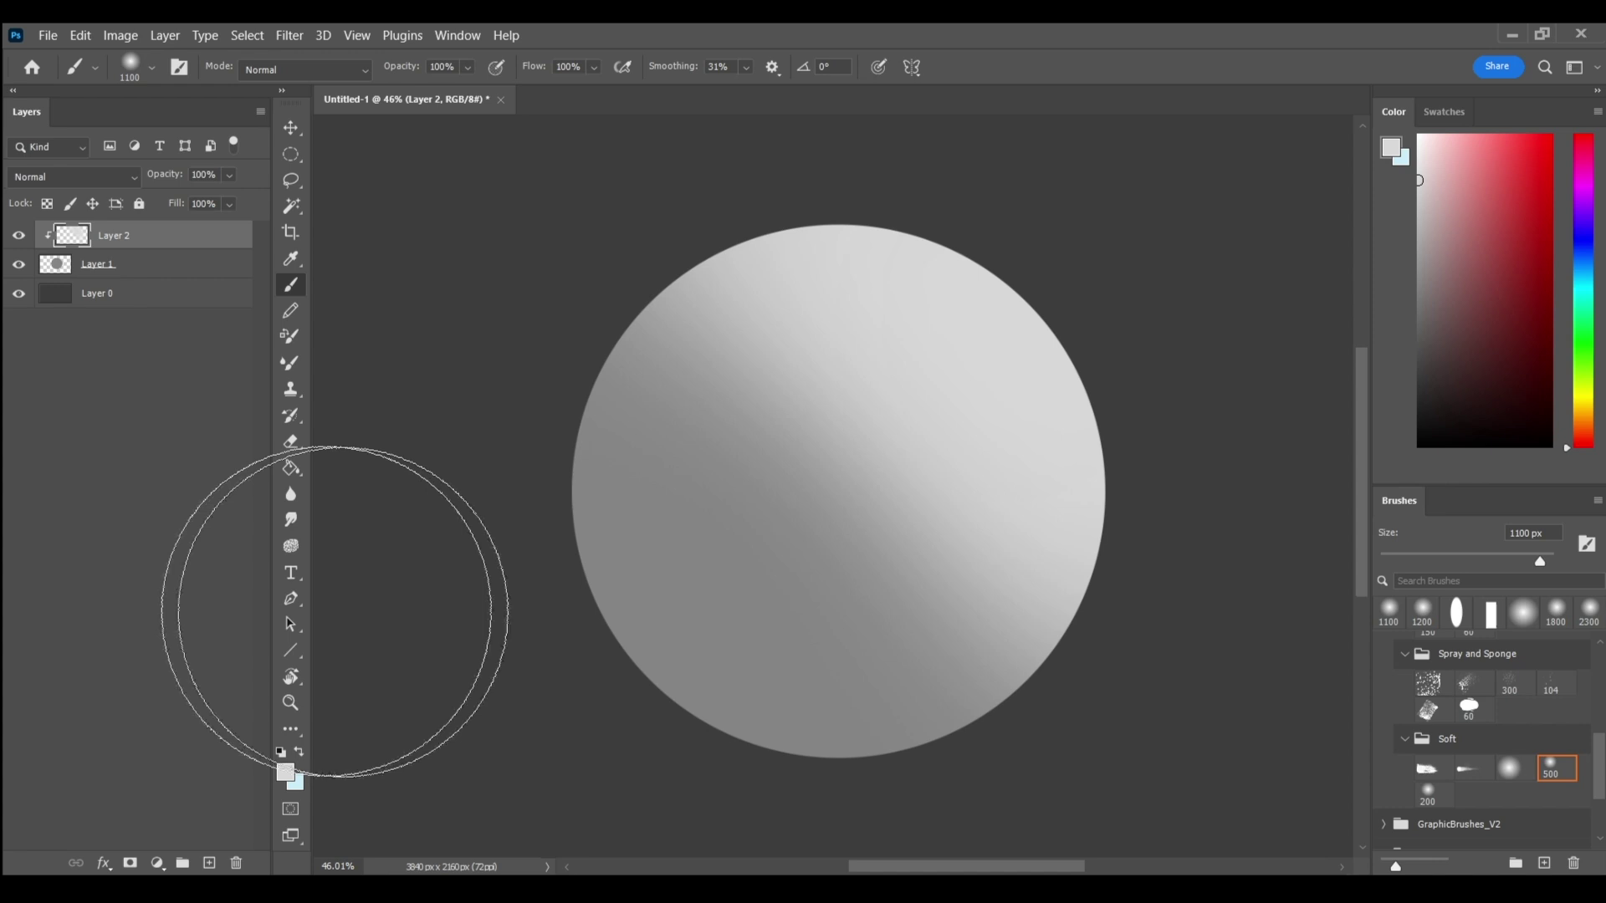
# Step: Add a clipped layer directly above the circle layer and choose dark gray as the painting color
pyautogui.click(155, 275)
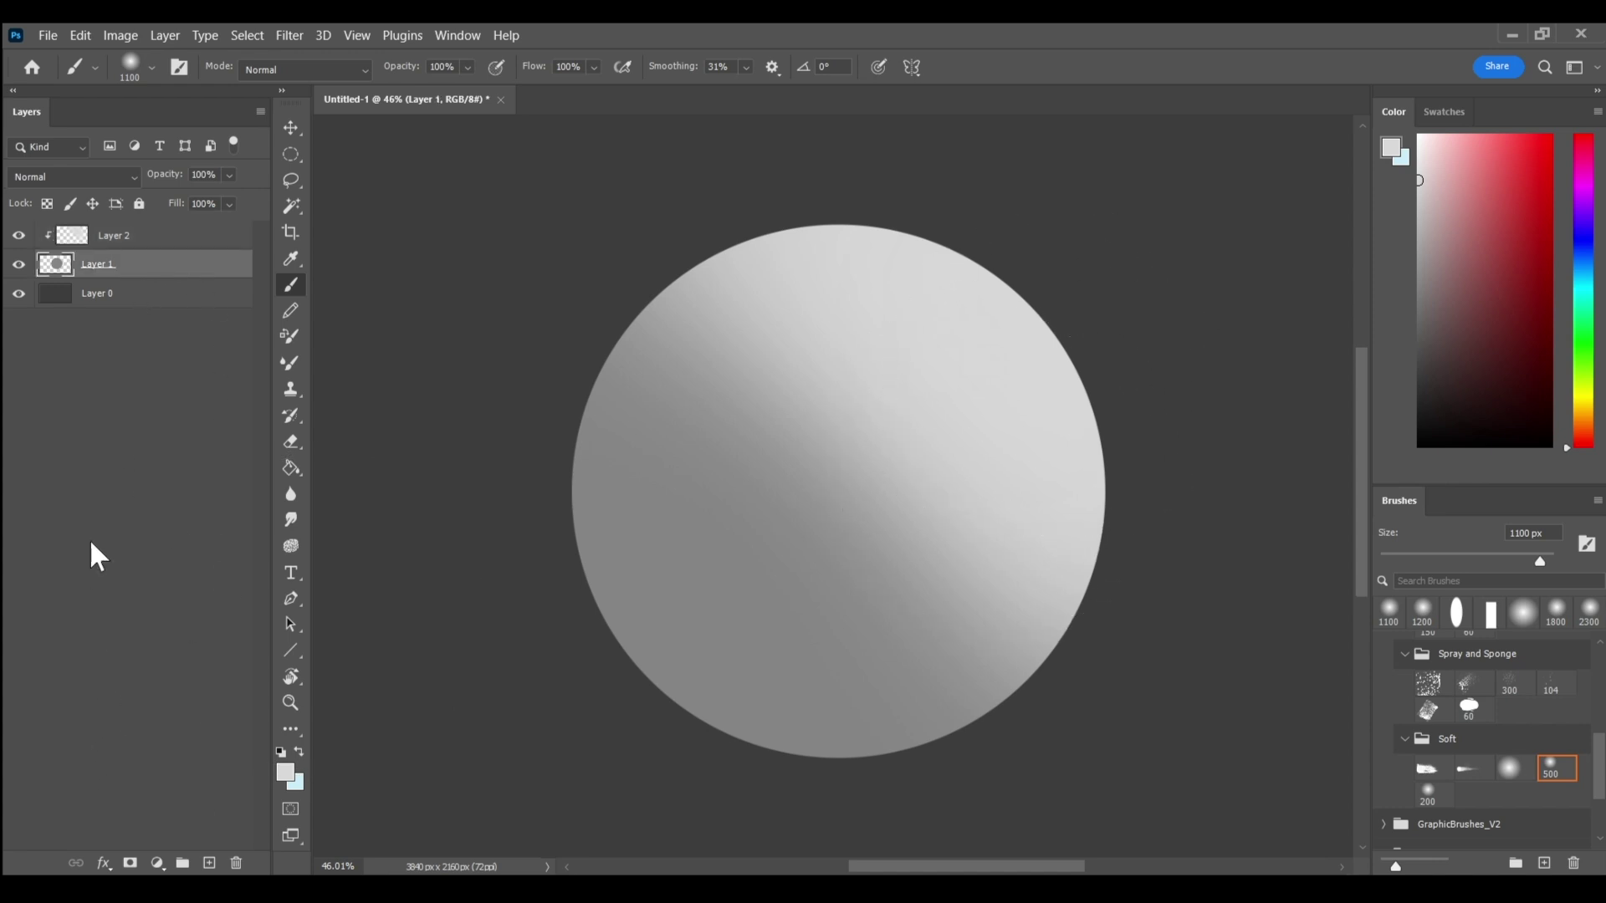
pyautogui.click(209, 862)
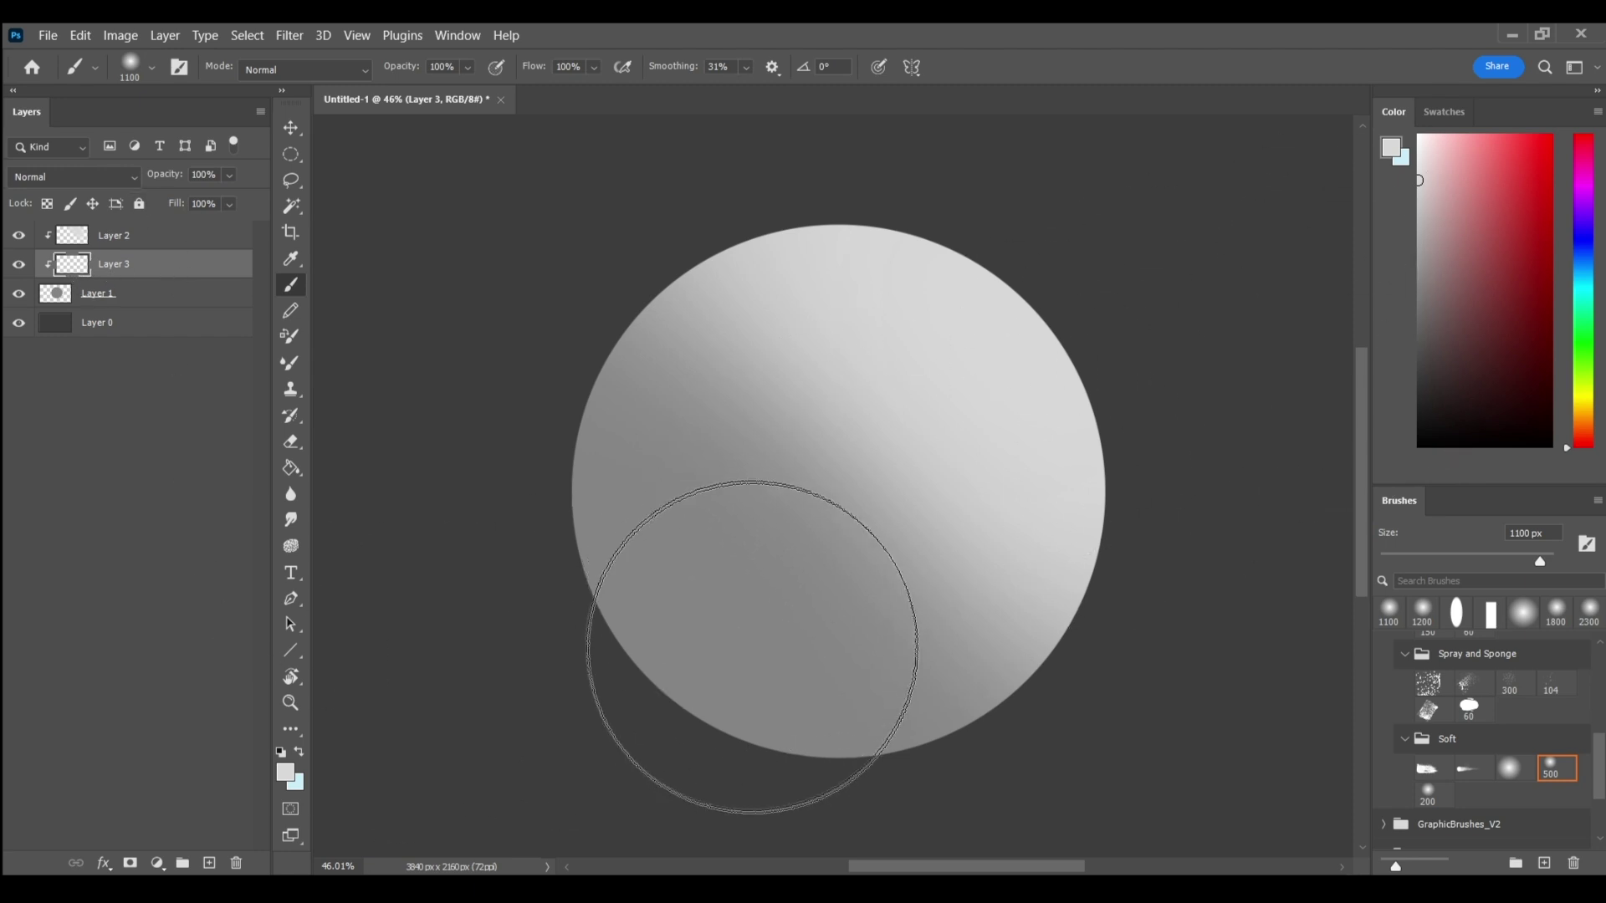
pyautogui.keyDown('alt'); pyautogui.click(755, 644); pyautogui.keyUp('alt')
pyautogui.moveTo(1424, 322); pyautogui.dragTo(1417, 368)
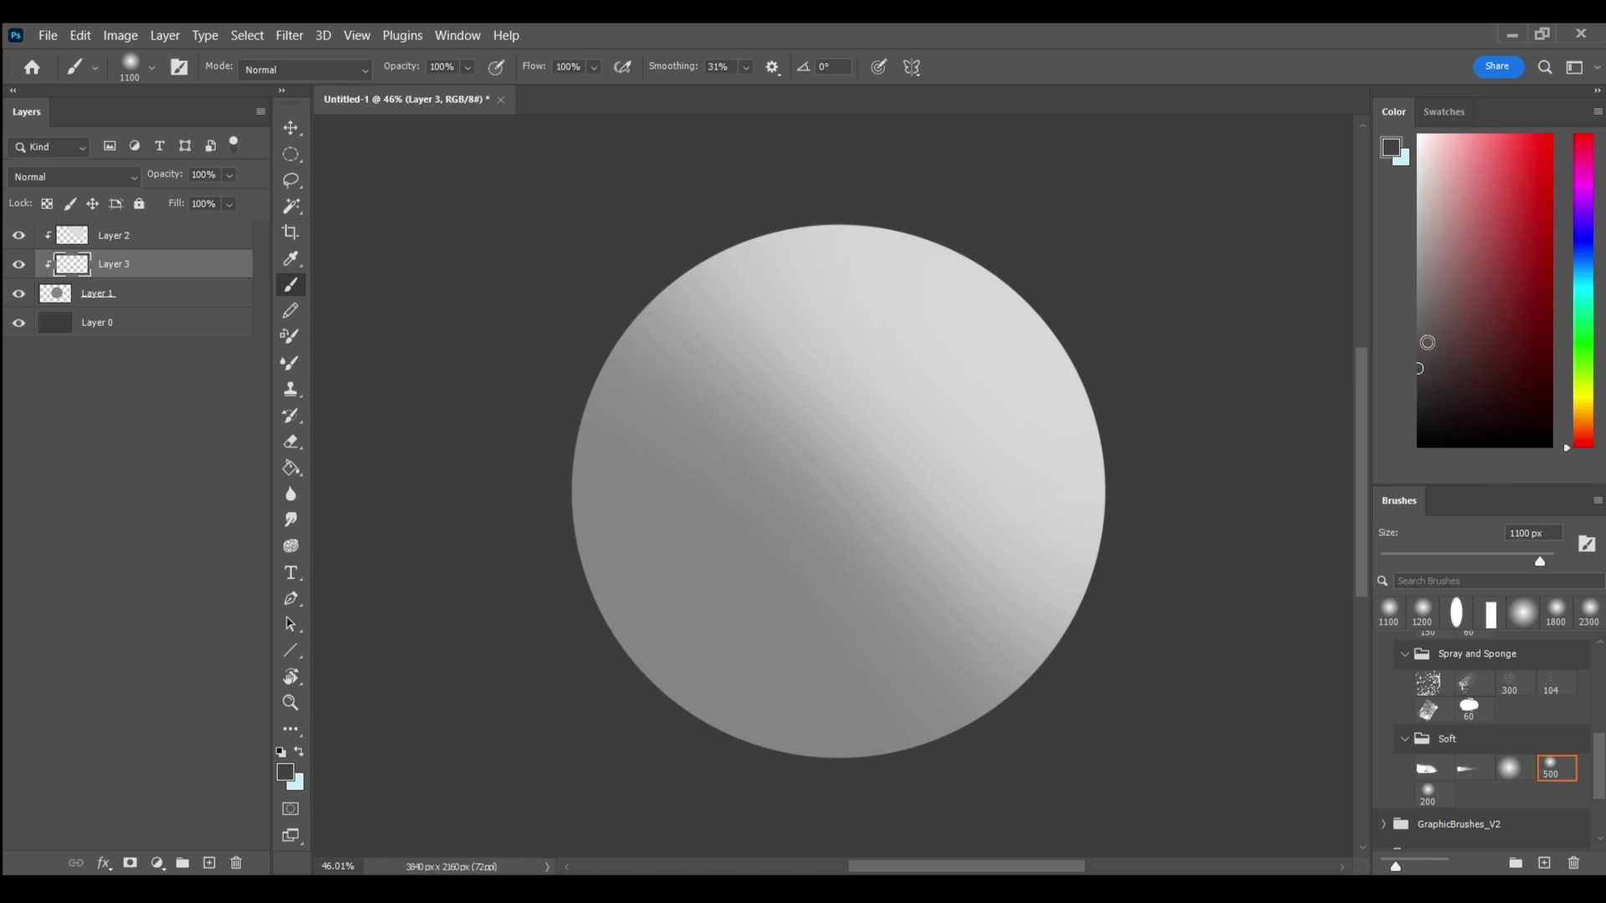
# Step: Shade the sphere's lower-left side with dark gray on the new clipped layer, using the soft round brush at 1100 px
pyautogui.press(']')
pyautogui.press(']')
pyautogui.press(']')
pyautogui.moveTo(549, 362)
pyautogui.mouseDown()
pyautogui.moveTo(570, 471)
pyautogui.moveTo(958, 749)
pyautogui.moveTo(1051, 739)
pyautogui.moveTo(581, 587)
pyautogui.moveTo(569, 177)
pyautogui.moveTo(710, 632)
pyautogui.moveTo(1065, 684)
pyautogui.mouseUp()
pyautogui.press('[')
pyautogui.press('[')
pyautogui.press('[')
pyautogui.hotkey('ctrl', 'z')
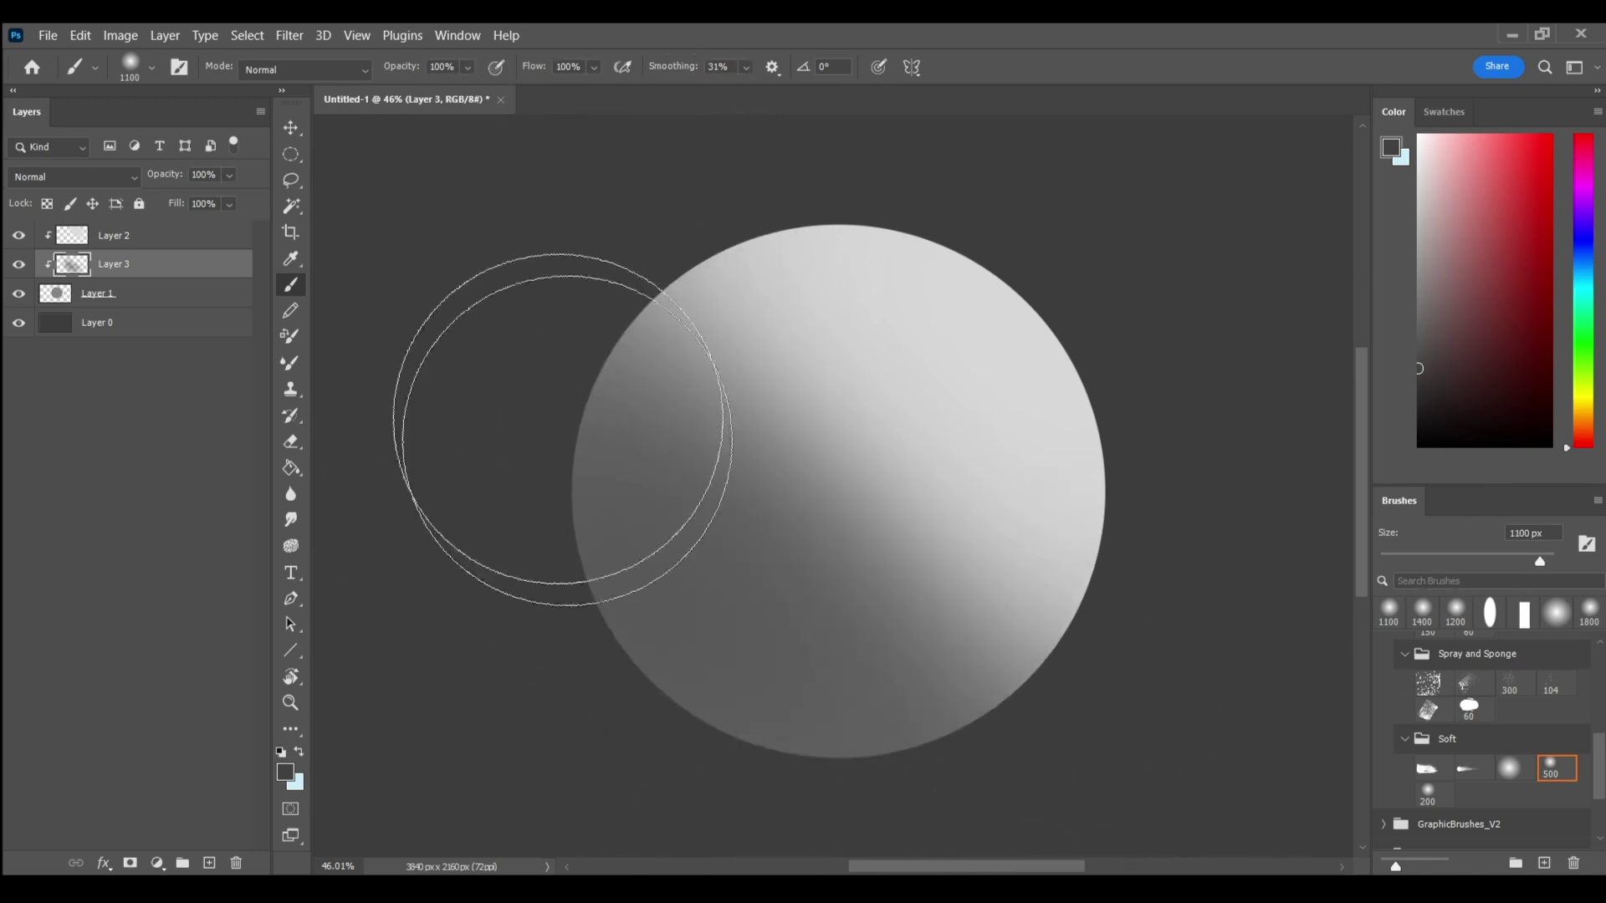
pyautogui.moveTo(569, 286)
pyautogui.mouseDown()
pyautogui.moveTo(918, 707)
pyautogui.moveTo(1077, 704)
pyautogui.mouseUp()
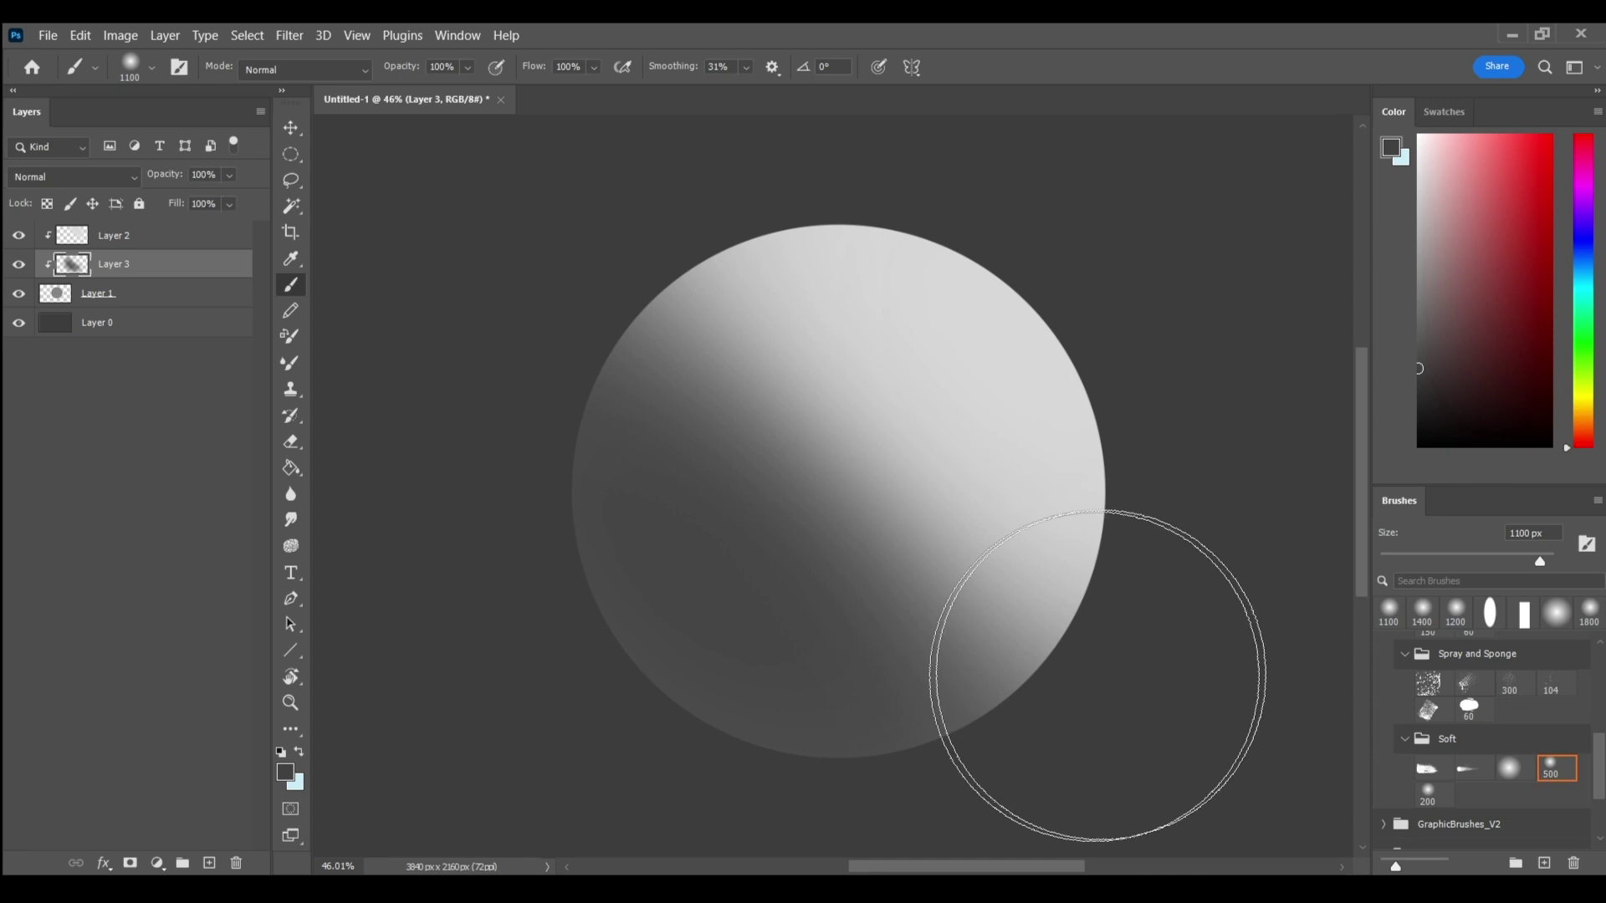
# Step: Deepen the diagonal core shadow with progressively darker gray on Layer 3, using the soft brush at 600 px
pyautogui.press('[')
pyautogui.press('[')
pyautogui.press('[')
pyautogui.press('[')
pyautogui.press('[')
pyautogui.press('[')
pyautogui.click(1418, 383)
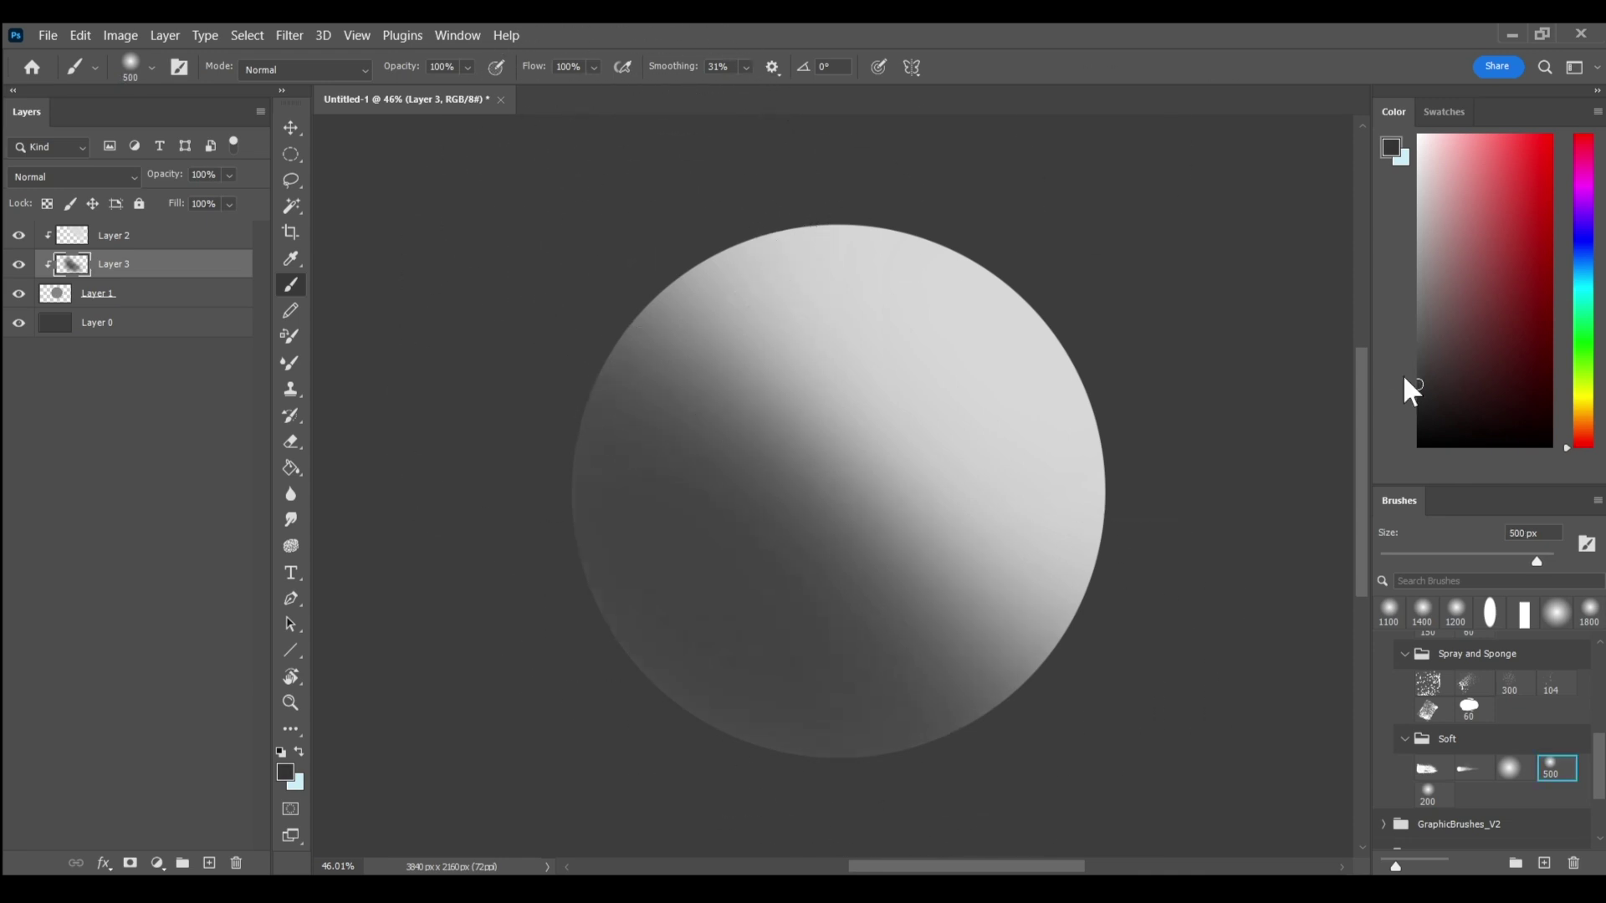
pyautogui.press(']')
pyautogui.moveTo(672, 298)
pyautogui.mouseDown()
pyautogui.moveTo(905, 570)
pyautogui.moveTo(1046, 651)
pyautogui.mouseUp()
pyautogui.click(1418, 394)
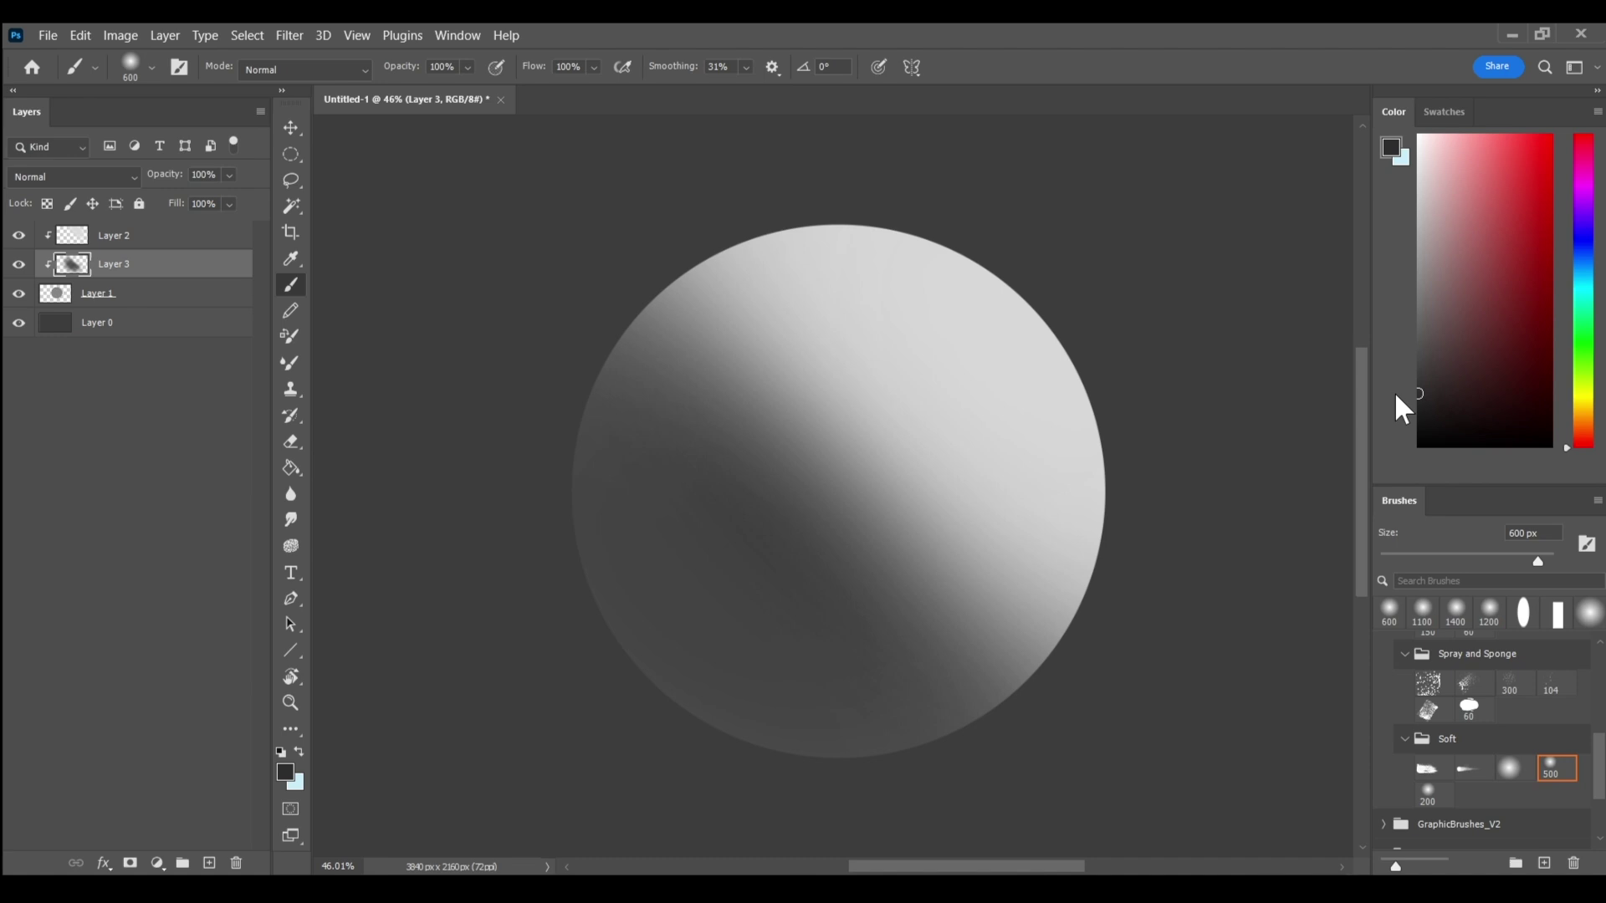
pyautogui.moveTo(682, 309); pyautogui.dragTo(771, 480)
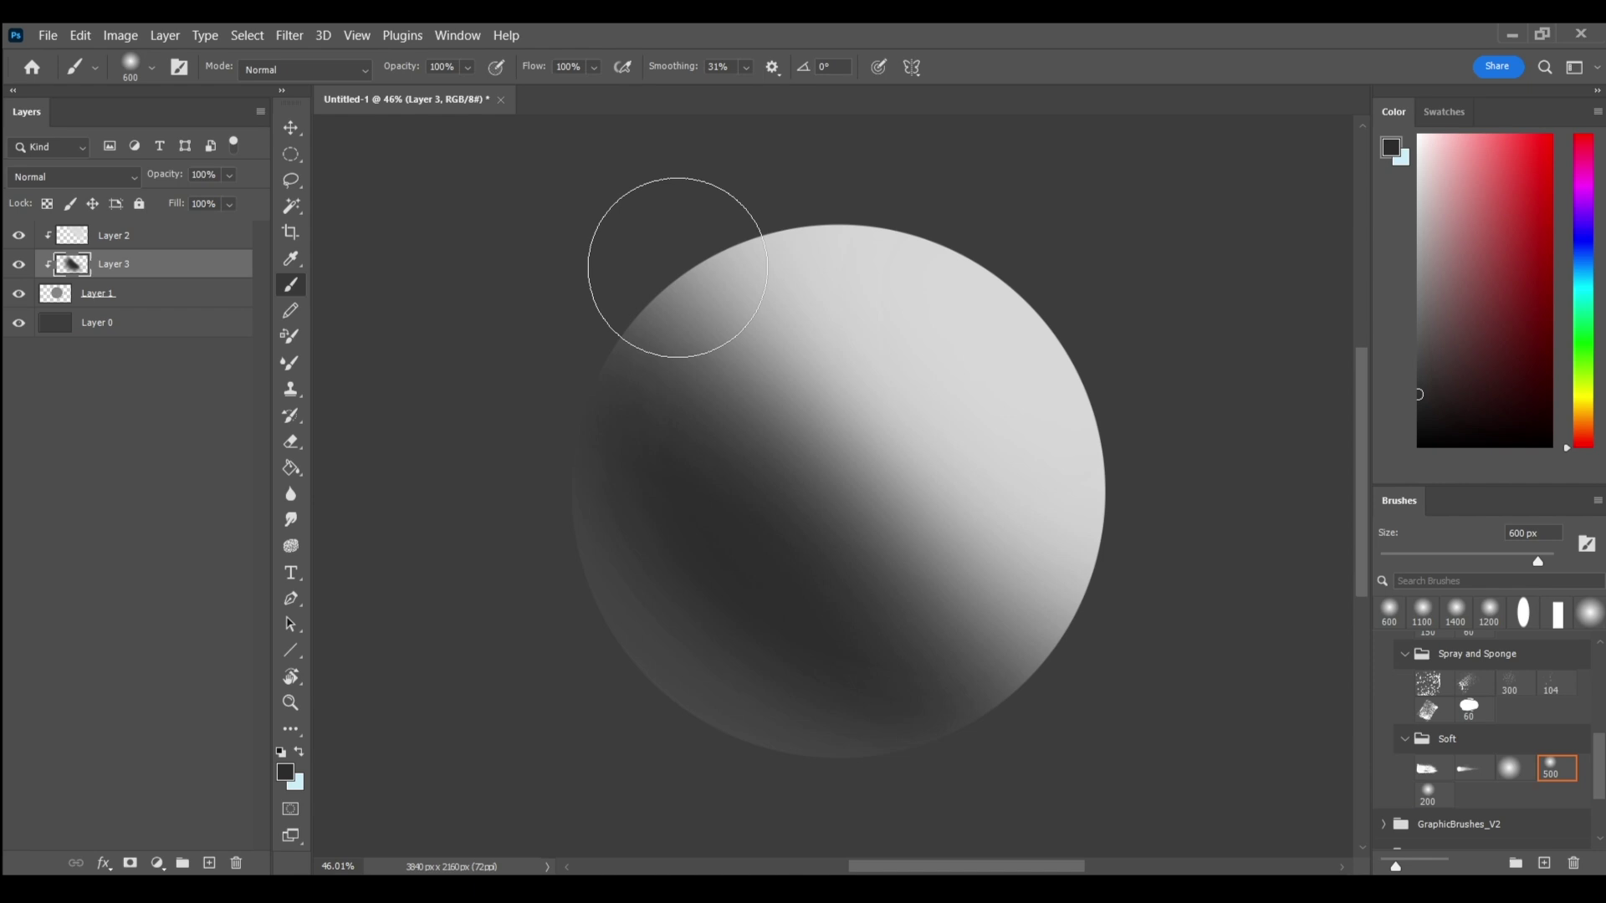
# Step: Erase the lower-right end of the light shading on Layer 2 with a soft round Eraser reduced to 700 px
pyautogui.click(103, 239)
pyautogui.press('e')
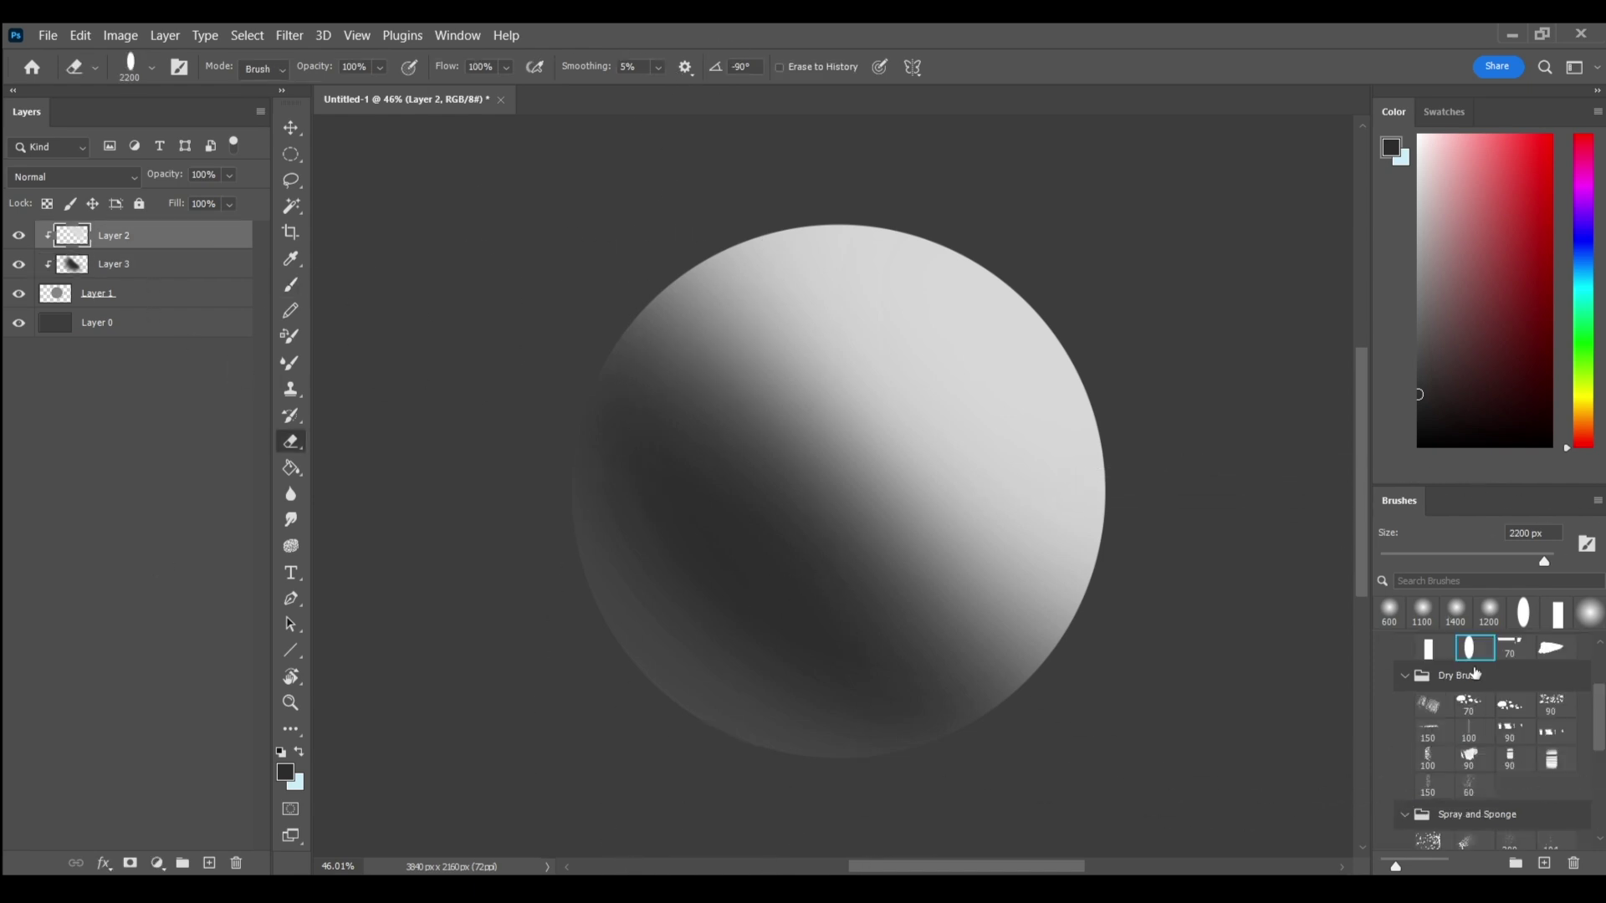
pyautogui.click(1589, 613)
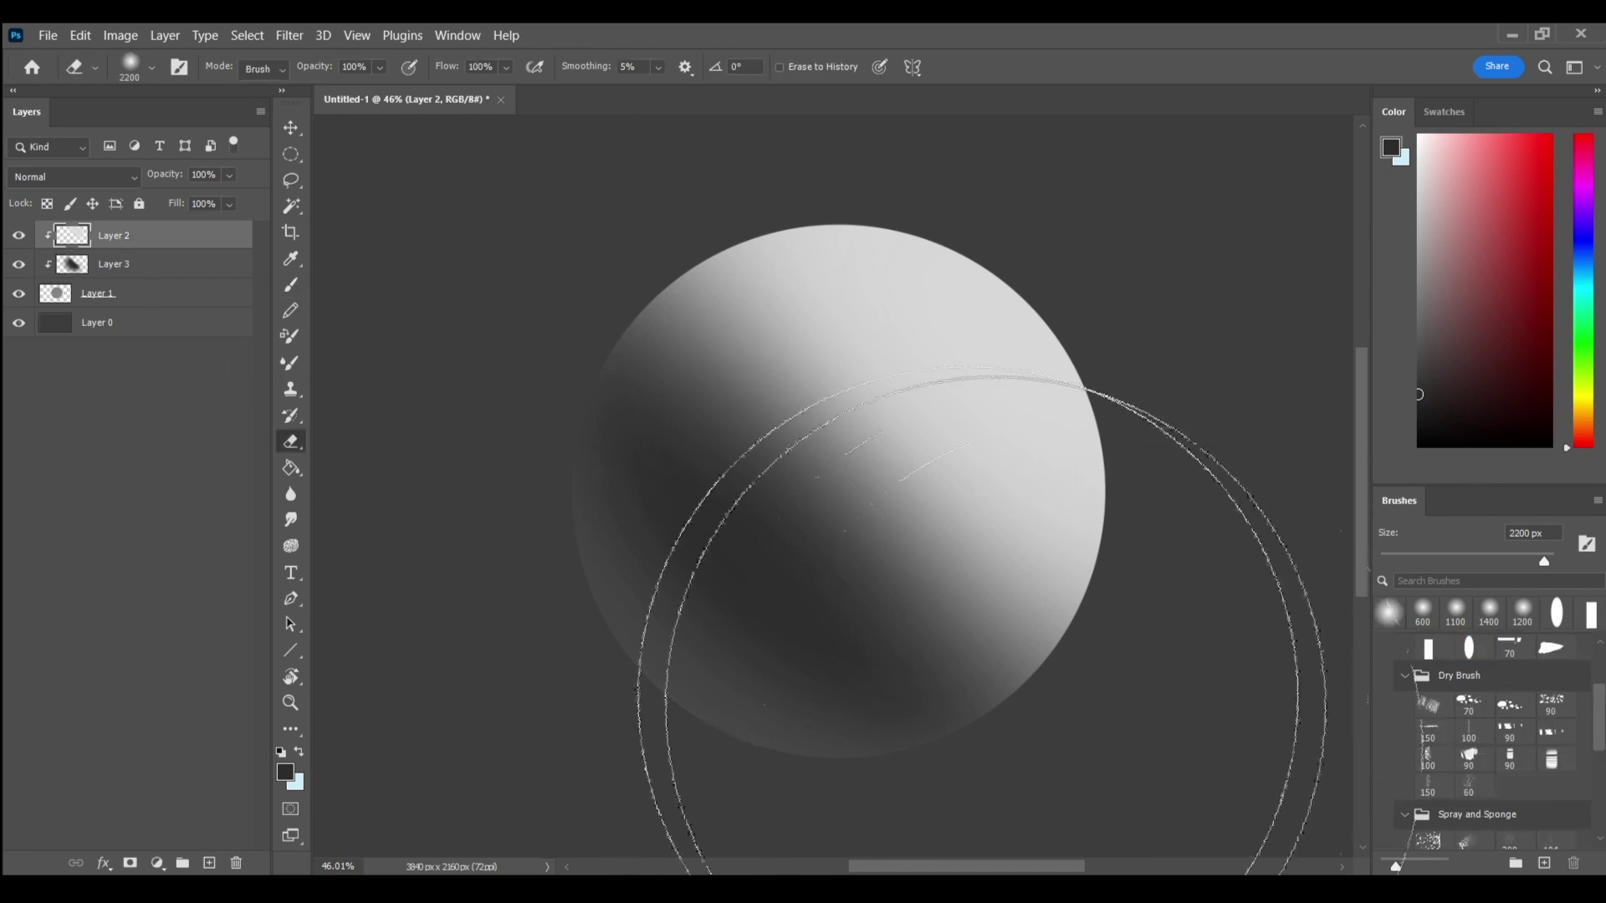
pyautogui.press('[')
pyautogui.press('[')
pyautogui.press('[')
pyautogui.press('[')
pyautogui.press('[')
pyautogui.press('[')
pyautogui.press('[')
pyautogui.press('[')
pyautogui.press('[')
pyautogui.press('[')
pyautogui.press('[')
pyautogui.press('[')
pyautogui.press('[')
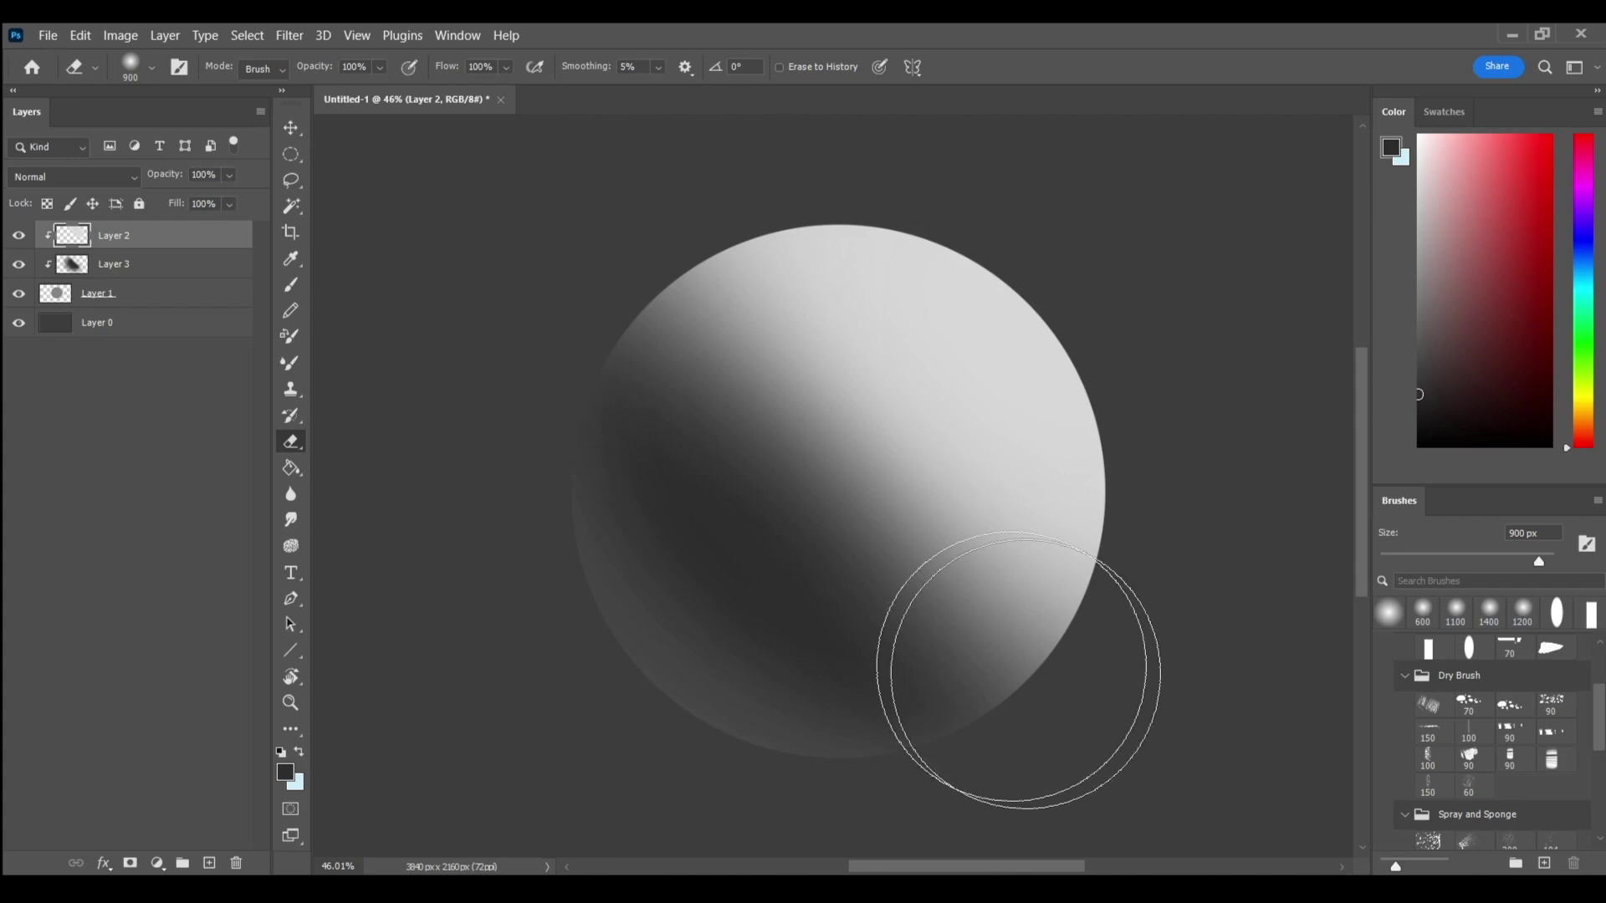
pyautogui.press('[')
pyautogui.press('[')
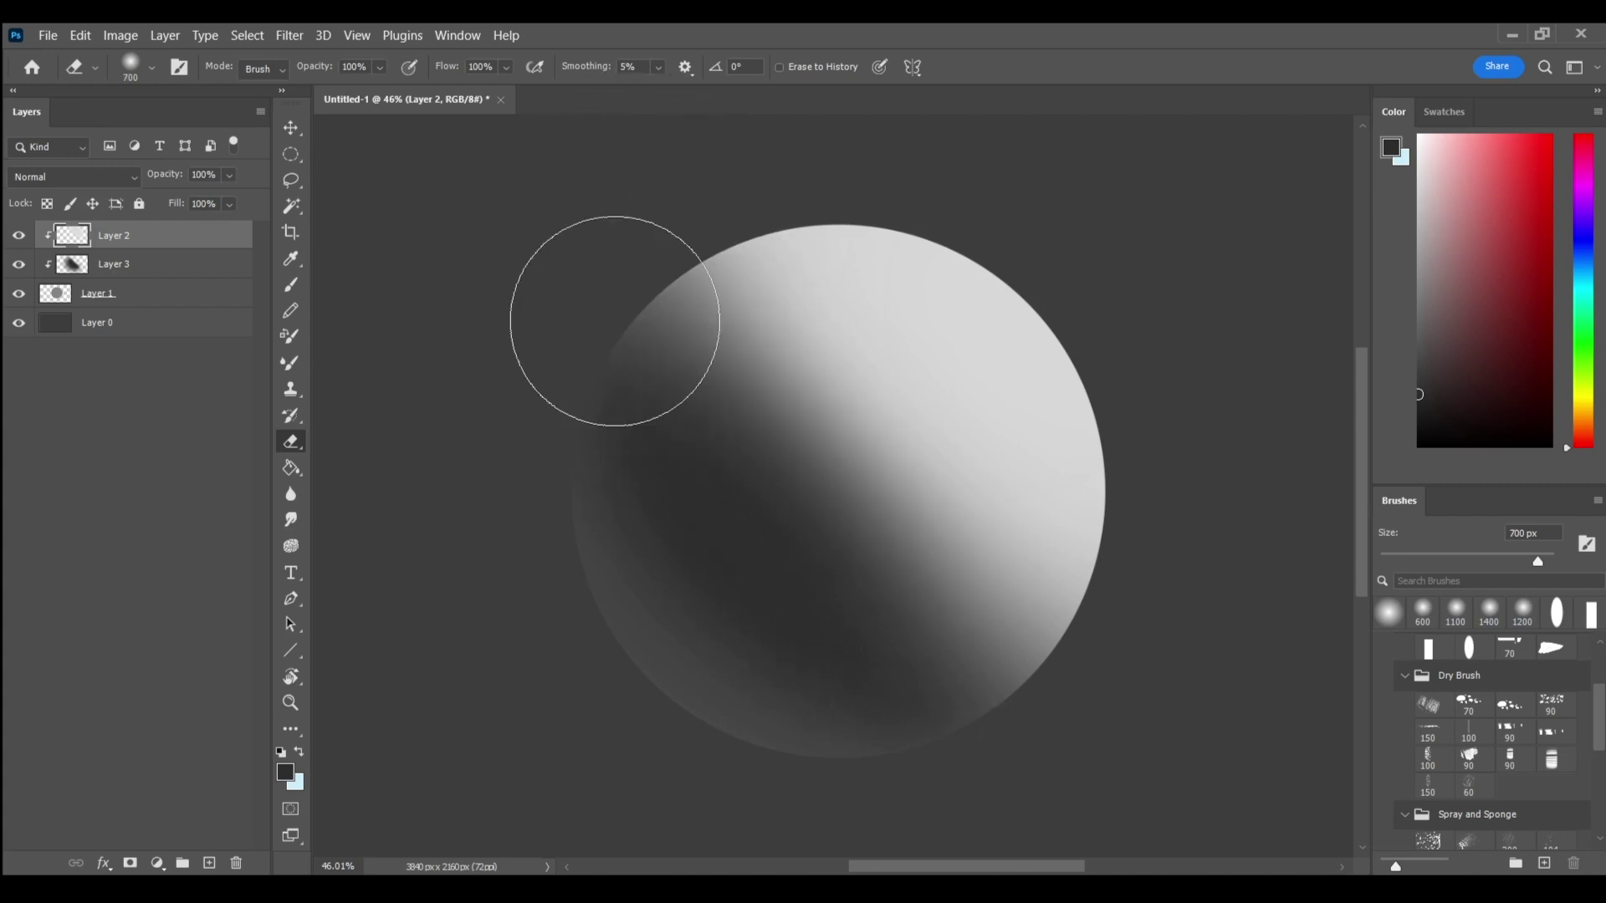
# Step: Erase more of Layer 2's light shading around its upper-left border and along the sphere's right rim
pyautogui.moveTo(663, 215); pyautogui.dragTo(649, 268)
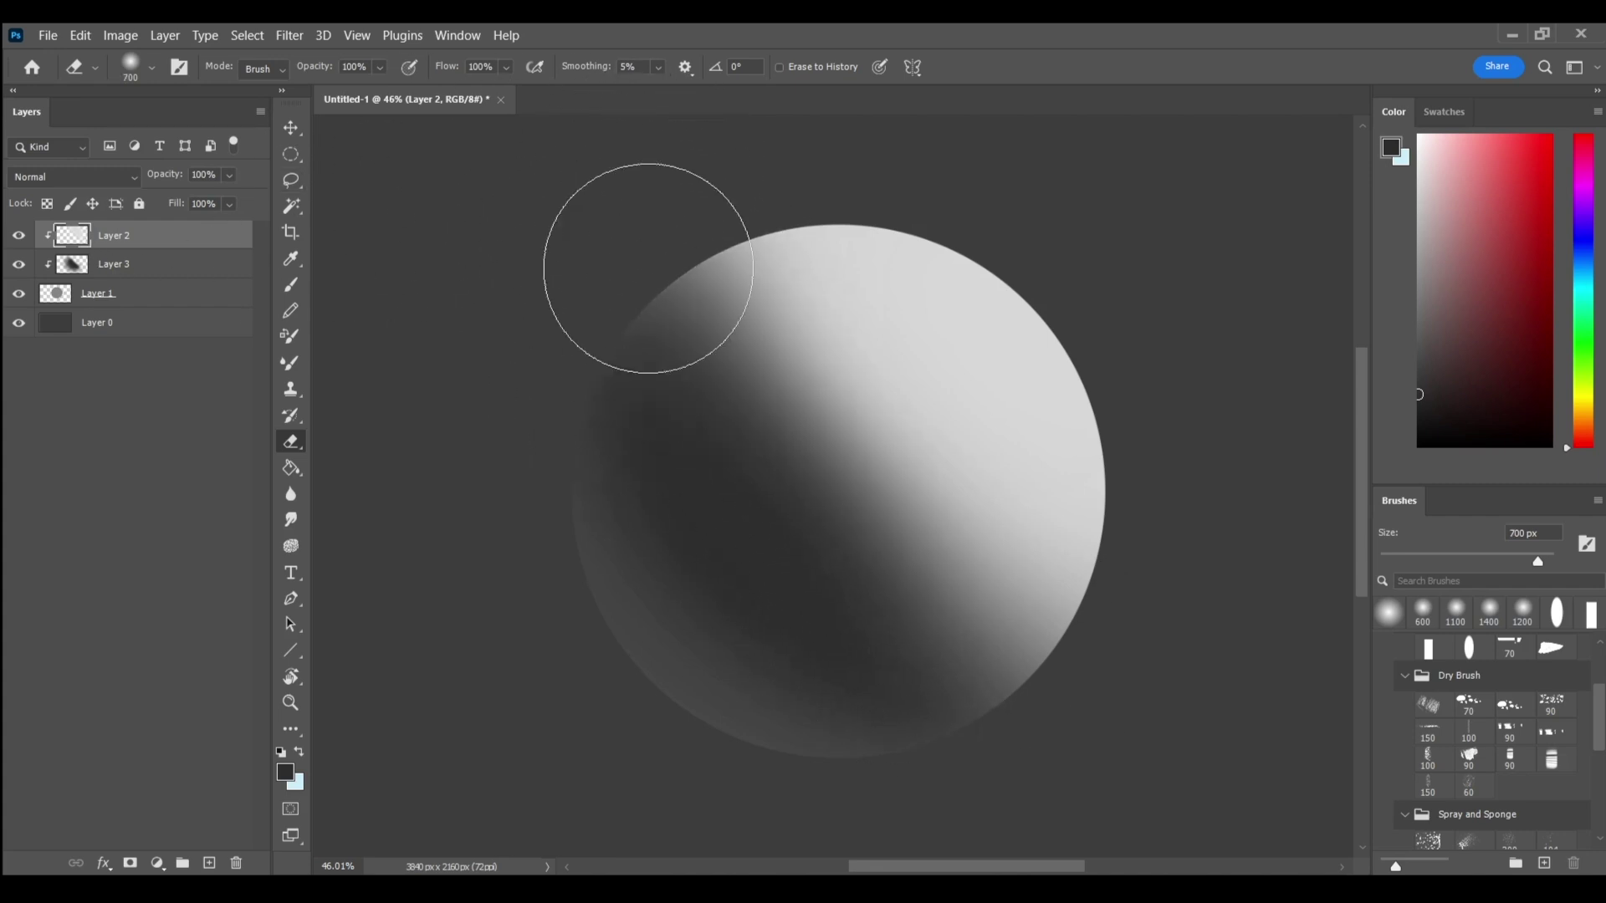
pyautogui.moveTo(655, 200)
pyautogui.mouseDown()
pyautogui.moveTo(1118, 645)
pyautogui.moveTo(753, 161)
pyautogui.moveTo(1154, 602)
pyautogui.moveTo(955, 212)
pyautogui.moveTo(853, 423)
pyautogui.moveTo(946, 165)
pyautogui.moveTo(1157, 485)
pyautogui.moveTo(755, 214)
pyautogui.mouseUp()
pyautogui.hotkey('ctrl', 'z')
pyautogui.hotkey('ctrl', 'z')
pyautogui.moveTo(877, 208); pyautogui.dragTo(1105, 645)
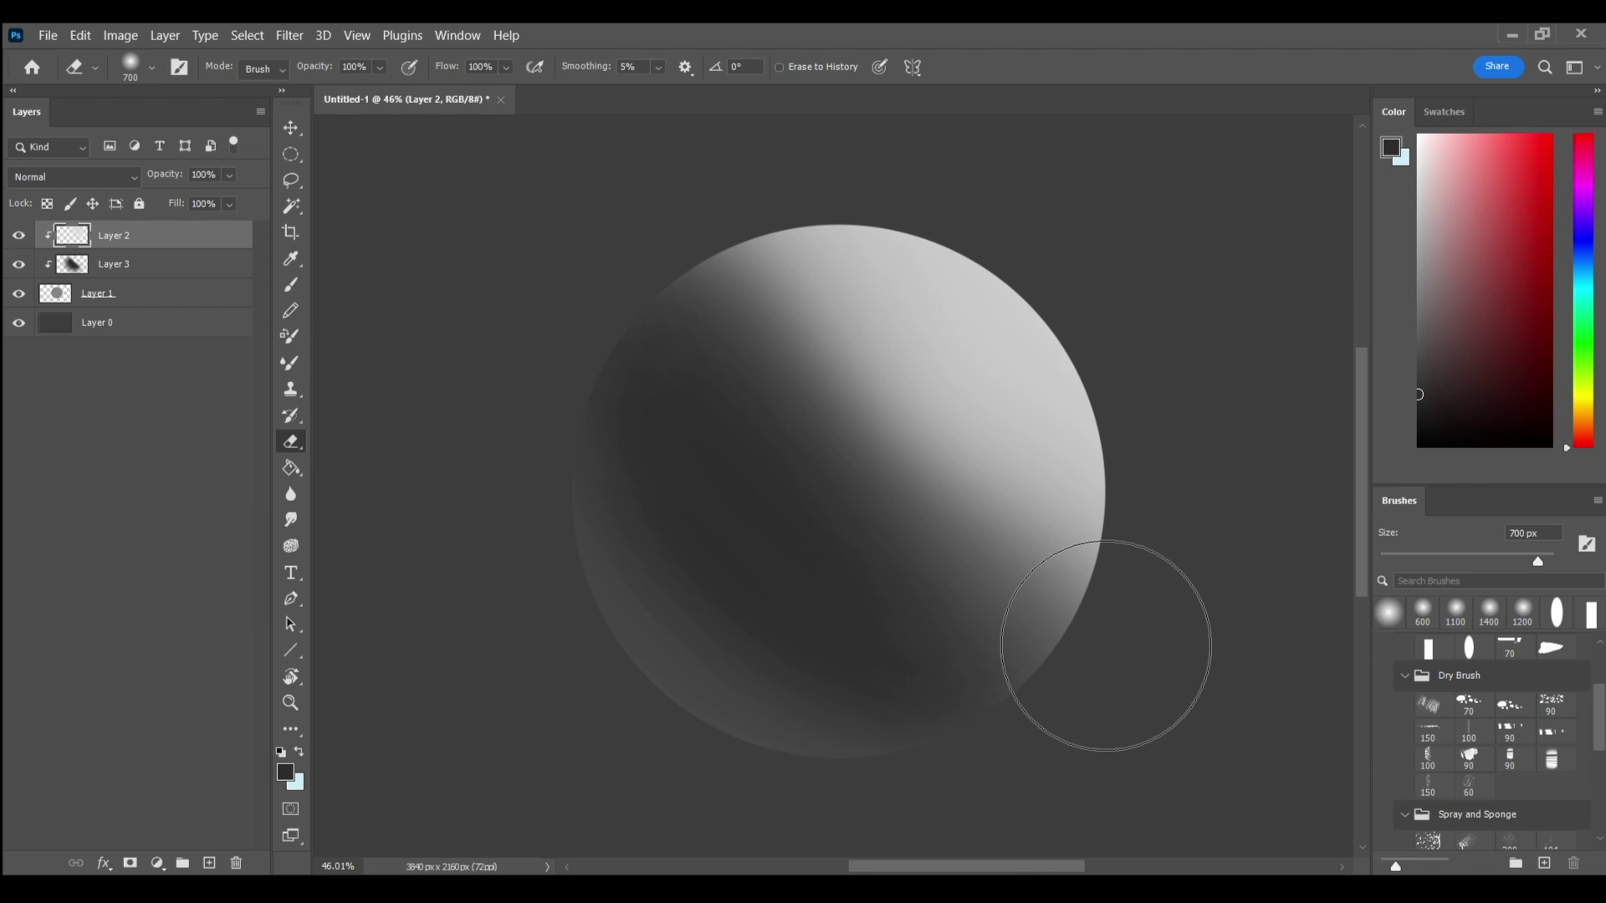
# Step: Blend mid and light gray over the sphere's lit side on Layer 2, using the soft brush reduced to 900 px
pyautogui.click(1417, 271)
pyautogui.press('b')
pyautogui.press(']')
pyautogui.press(']')
pyautogui.press(']')
pyautogui.press(']')
pyautogui.press(']')
pyautogui.press(']')
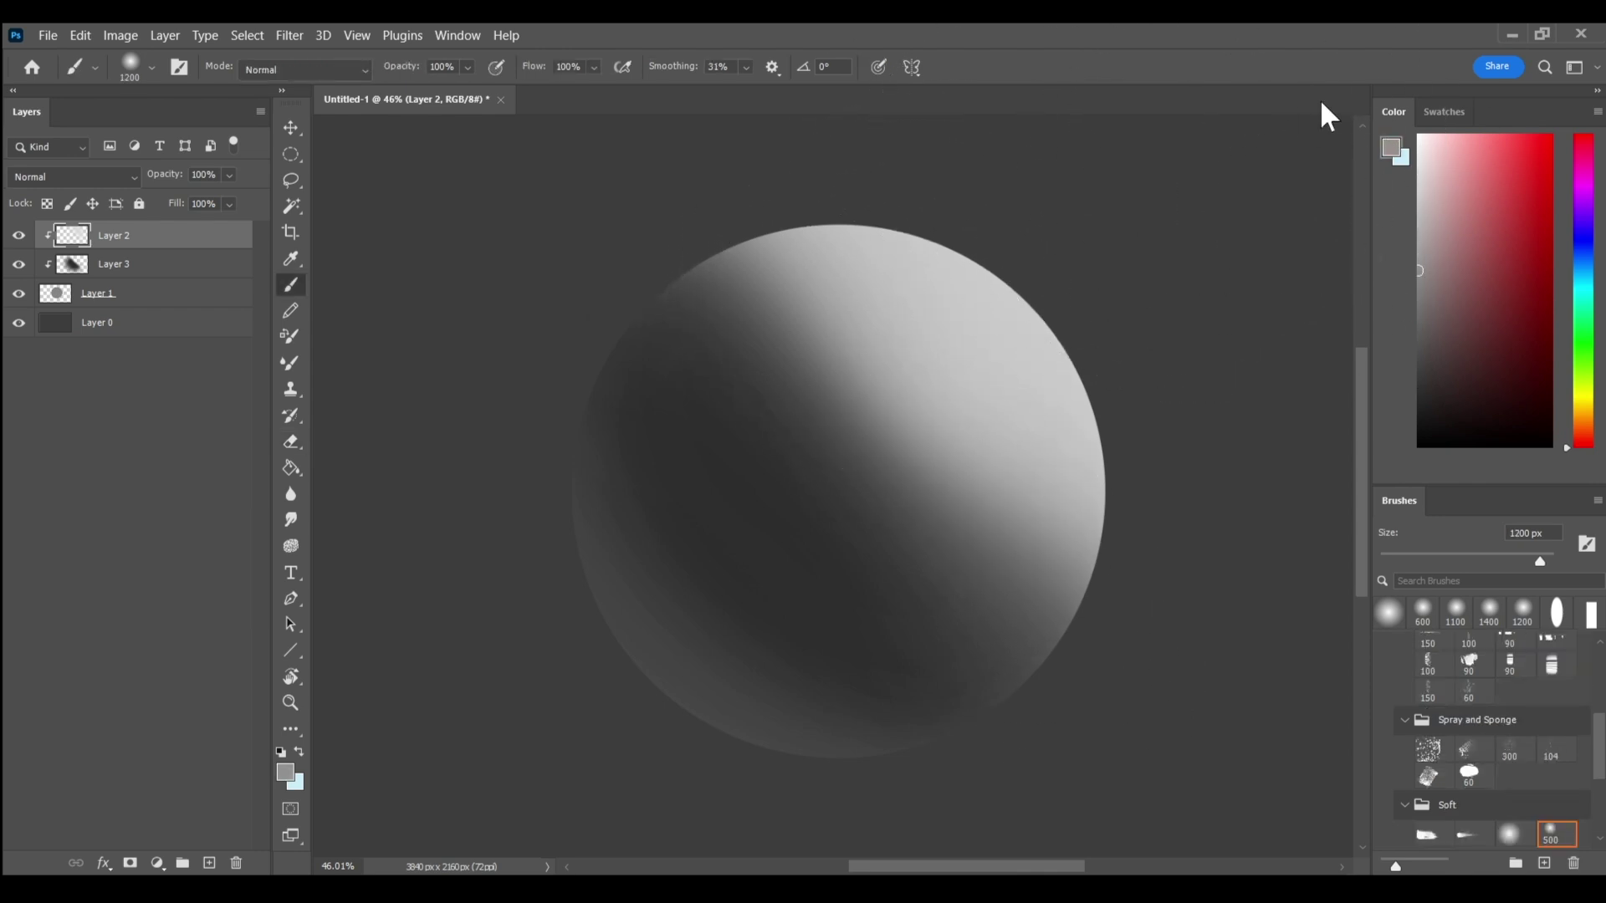
pyautogui.keyDown('alt'); pyautogui.click(930, 341); pyautogui.keyUp('alt')
pyautogui.press('[')
pyautogui.press('[')
pyautogui.press('[')
pyautogui.moveTo(848, 237)
pyautogui.mouseDown()
pyautogui.moveTo(1150, 585)
pyautogui.moveTo(796, 140)
pyautogui.moveTo(1194, 613)
pyautogui.moveTo(752, 244)
pyautogui.moveTo(1218, 563)
pyautogui.moveTo(846, 197)
pyautogui.moveTo(816, 368)
pyautogui.moveTo(954, 502)
pyautogui.mouseUp()
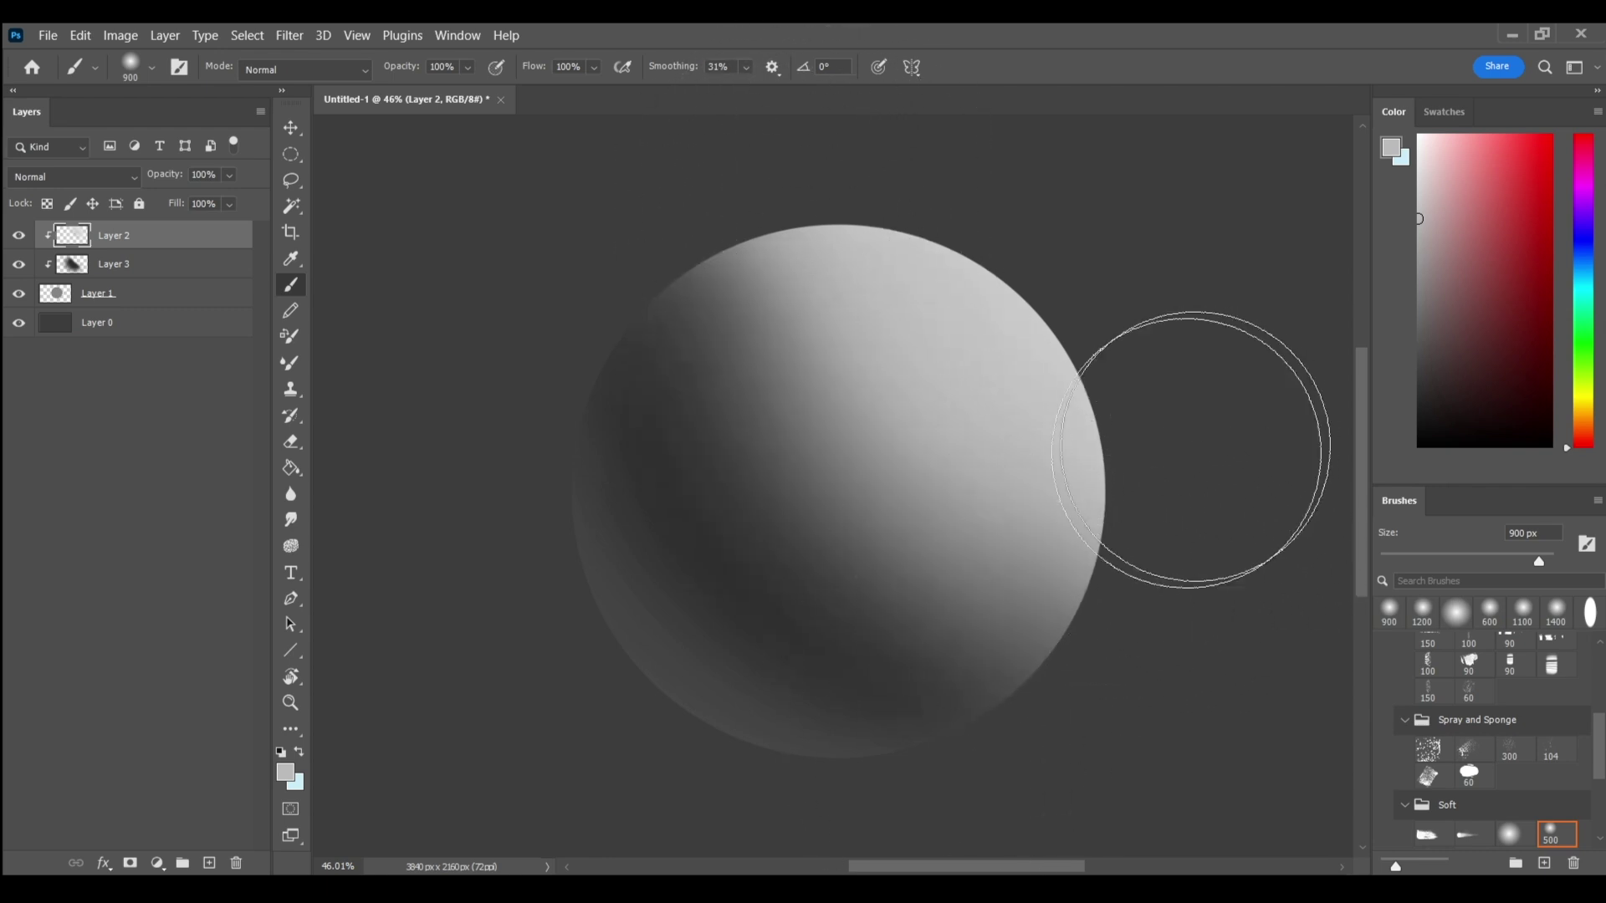
# Step: Add a new top layer clipped to the sphere and choose the first Spray and Sponge brush at 700 px
pyautogui.click(209, 863)
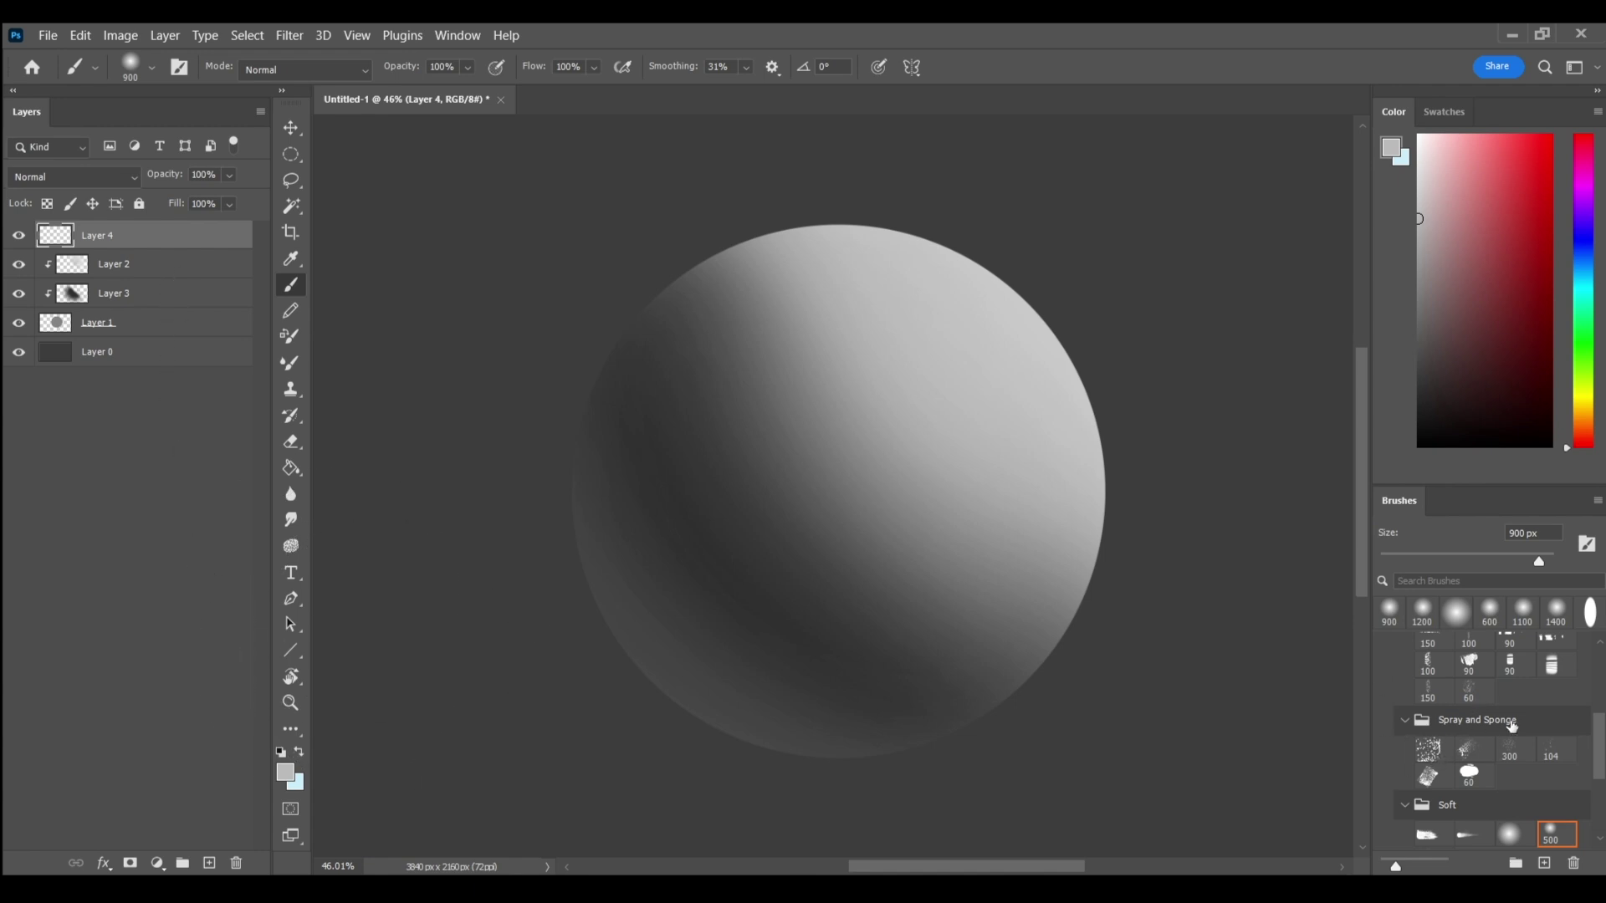
pyautogui.moveTo(1599, 746)
pyautogui.mouseDown()
pyautogui.moveTo(1599, 676)
pyautogui.moveTo(1594, 776)
pyautogui.moveTo(1589, 758)
pyautogui.mouseUp()
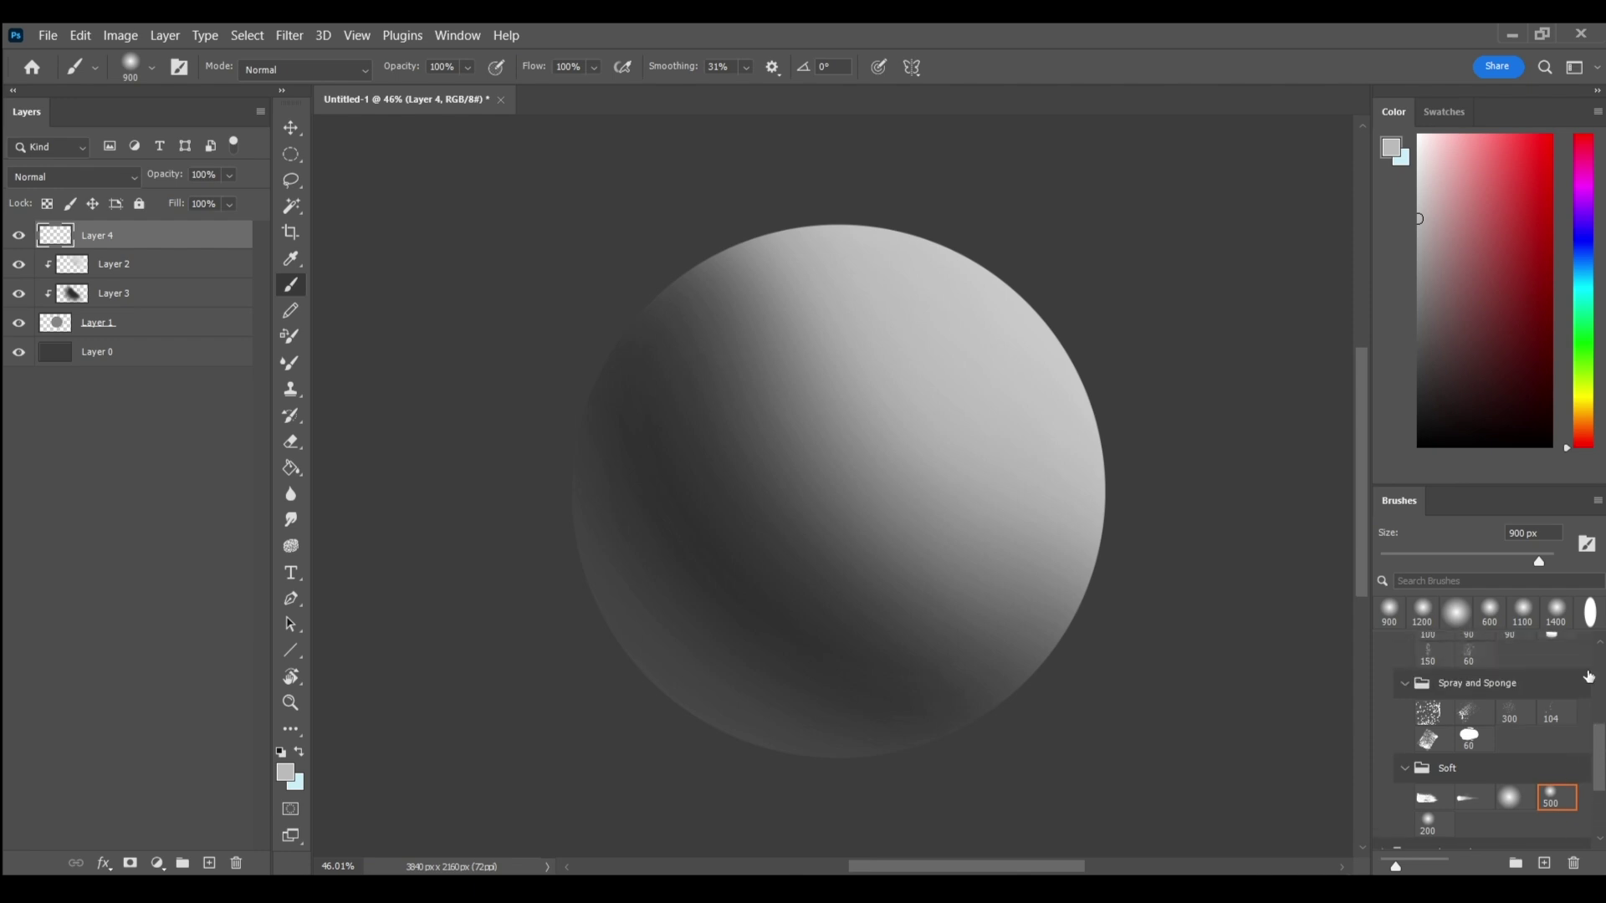
pyautogui.click(1432, 715)
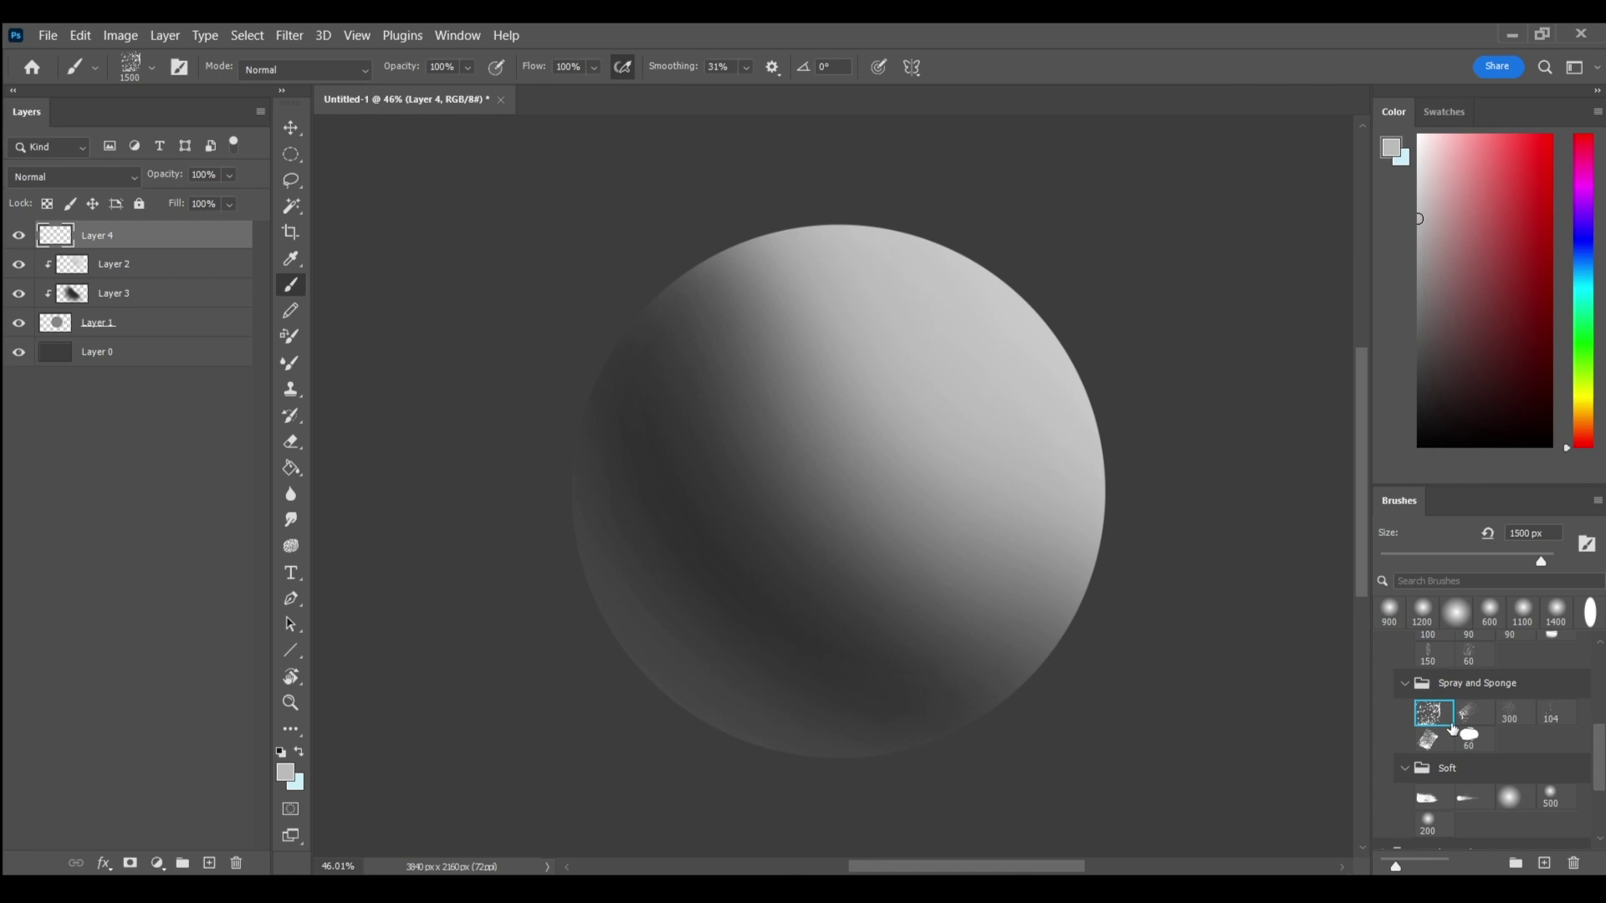
pyautogui.press('[')
pyautogui.press('[')
pyautogui.press('[')
pyautogui.press('[')
pyautogui.press('[')
pyautogui.press('[')
pyautogui.press('[')
pyautogui.keyDown('alt'); pyautogui.click(143, 246); pyautogui.keyUp('alt')
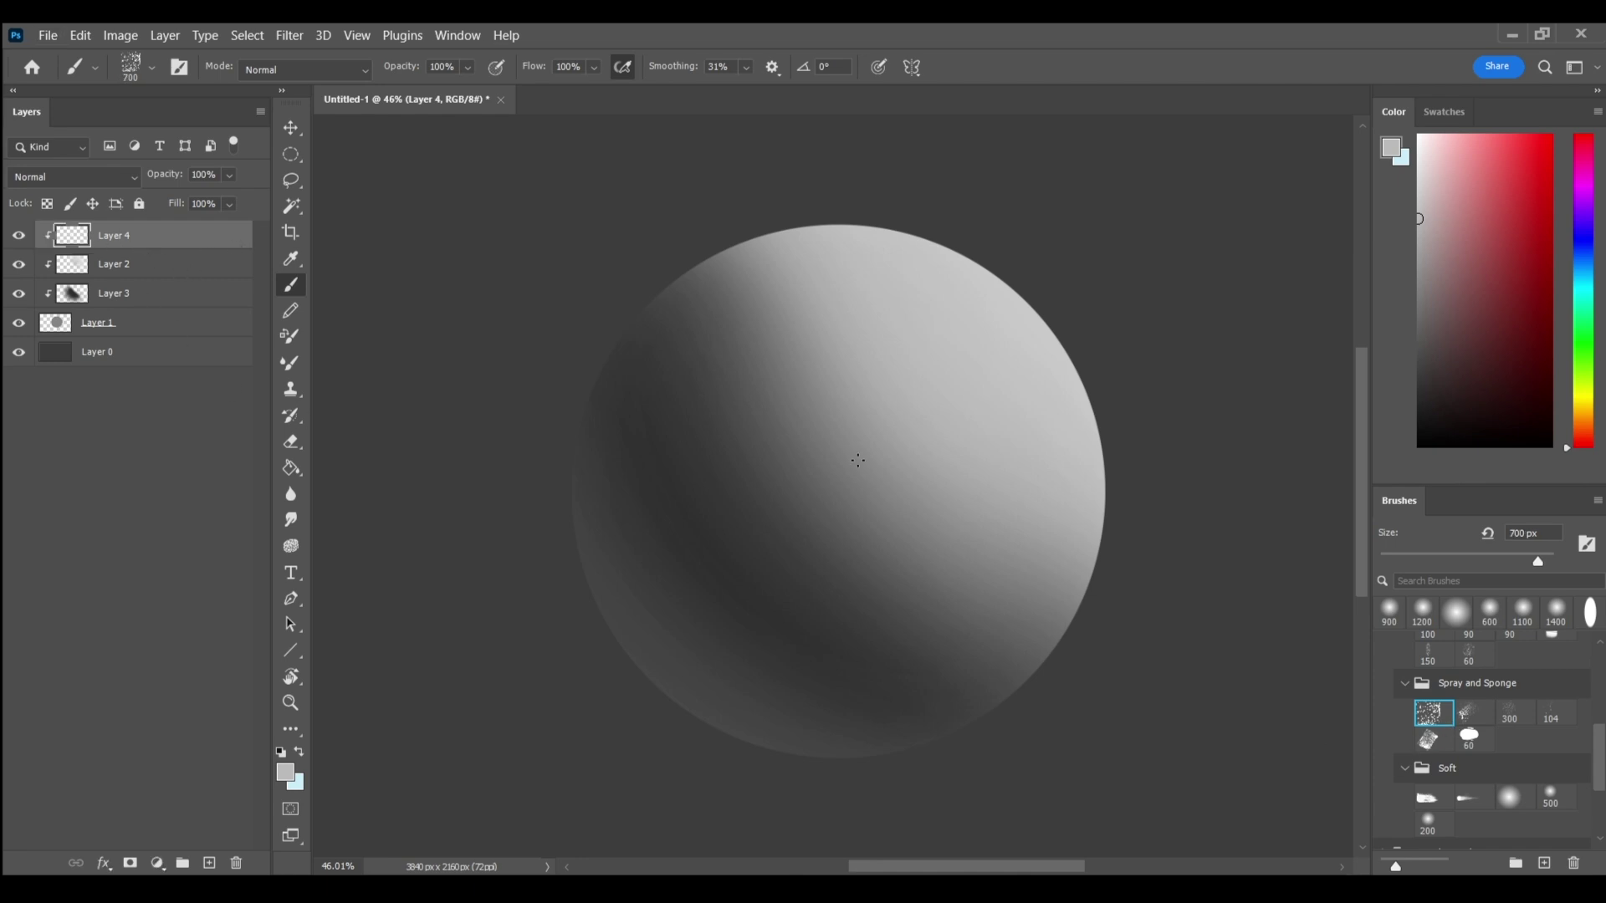
# Step: Cover the sphere with dark gray speckled texture on Layer 4, using the Spray and Sponge brush reduced to 400 px
pyautogui.moveTo(781, 538)
pyautogui.mouseDown()
pyautogui.moveTo(781, 555)
pyautogui.moveTo(825, 478)
pyautogui.mouseUp()
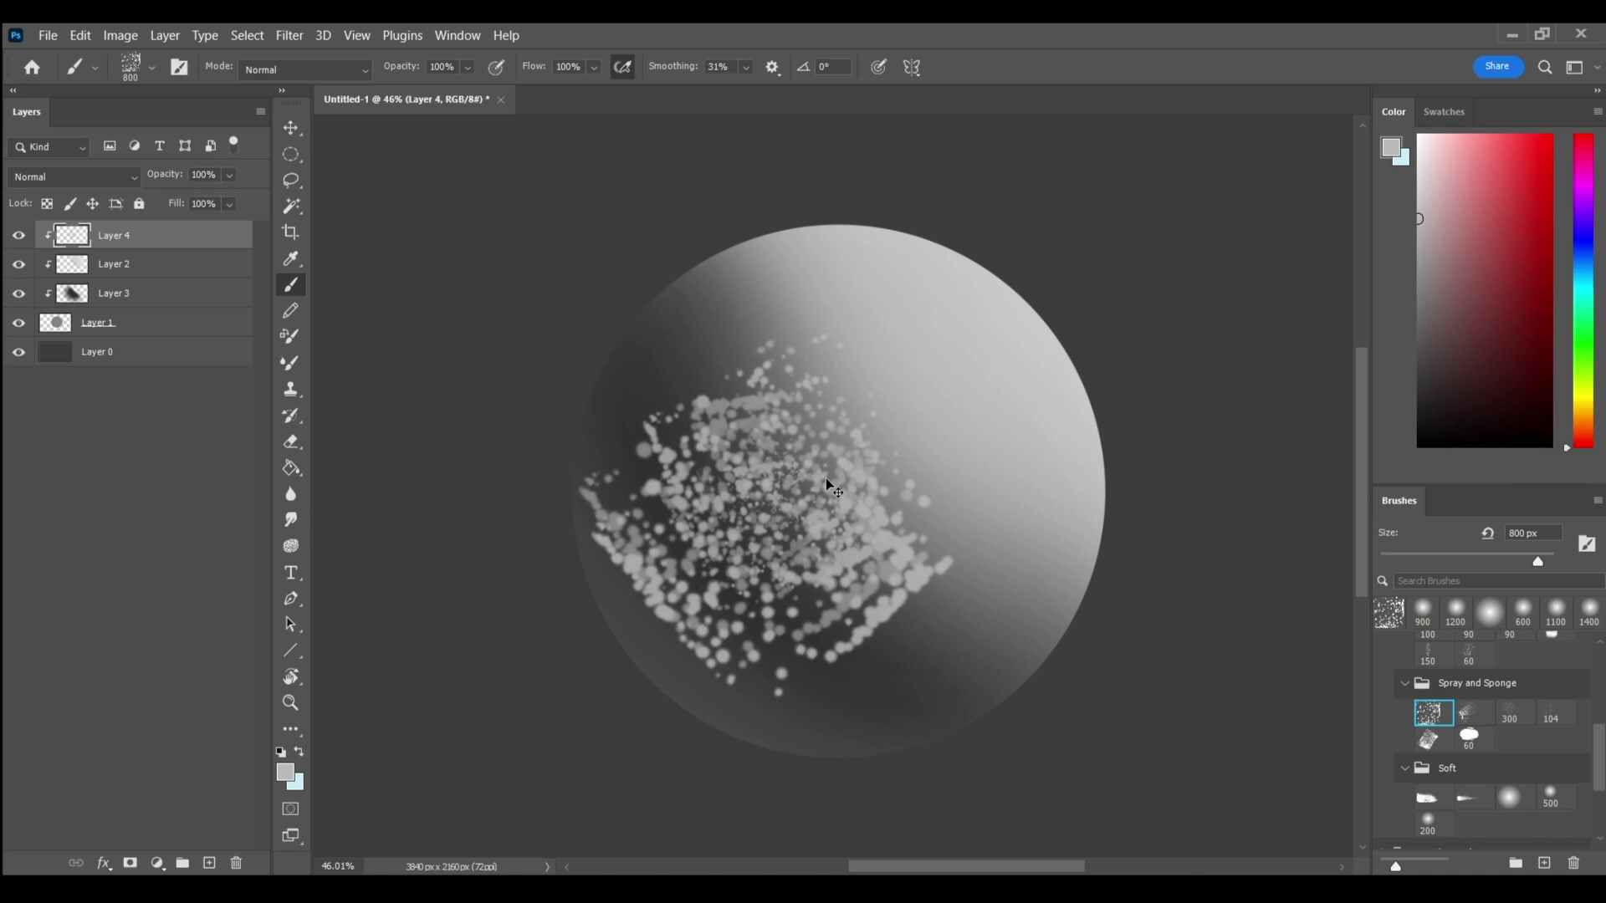
pyautogui.hotkey('ctrl', 'z')
pyautogui.keyDown('alt'); pyautogui.click(758, 549); pyautogui.keyUp('alt')
pyautogui.moveTo(758, 549); pyautogui.dragTo(751, 517)
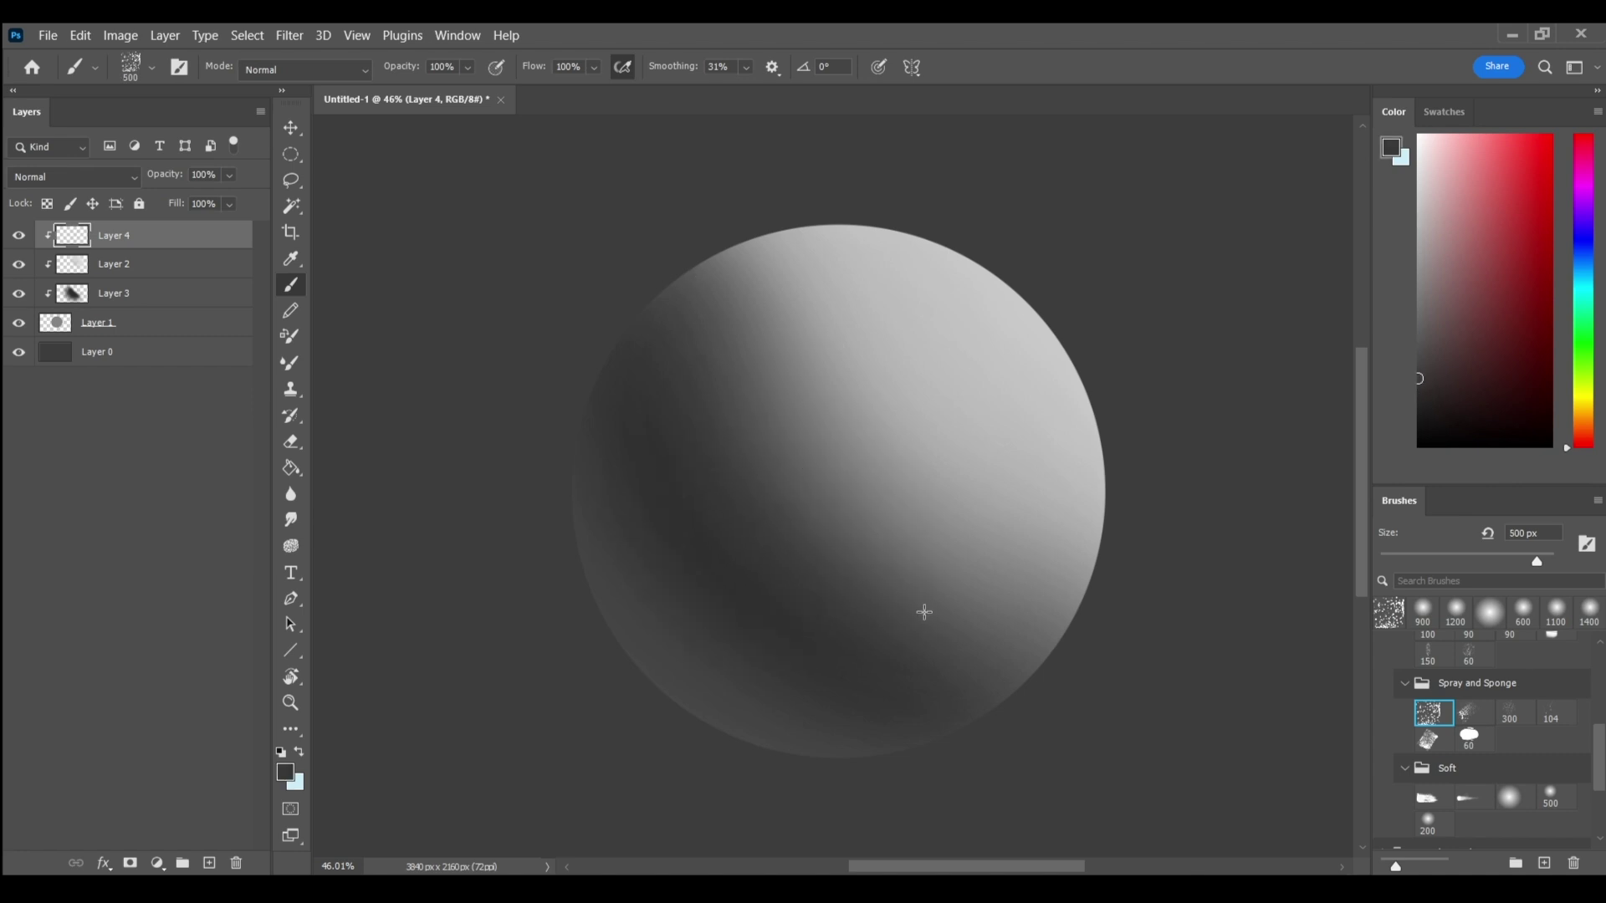
pyautogui.moveTo(924, 612)
pyautogui.mouseDown()
pyautogui.moveTo(935, 659)
pyautogui.moveTo(1097, 574)
pyautogui.mouseUp()
pyautogui.hotkey('ctrl', 'z')
pyautogui.press('[')
pyautogui.moveTo(699, 359)
pyautogui.mouseDown()
pyautogui.moveTo(803, 547)
pyautogui.moveTo(796, 571)
pyautogui.mouseUp()
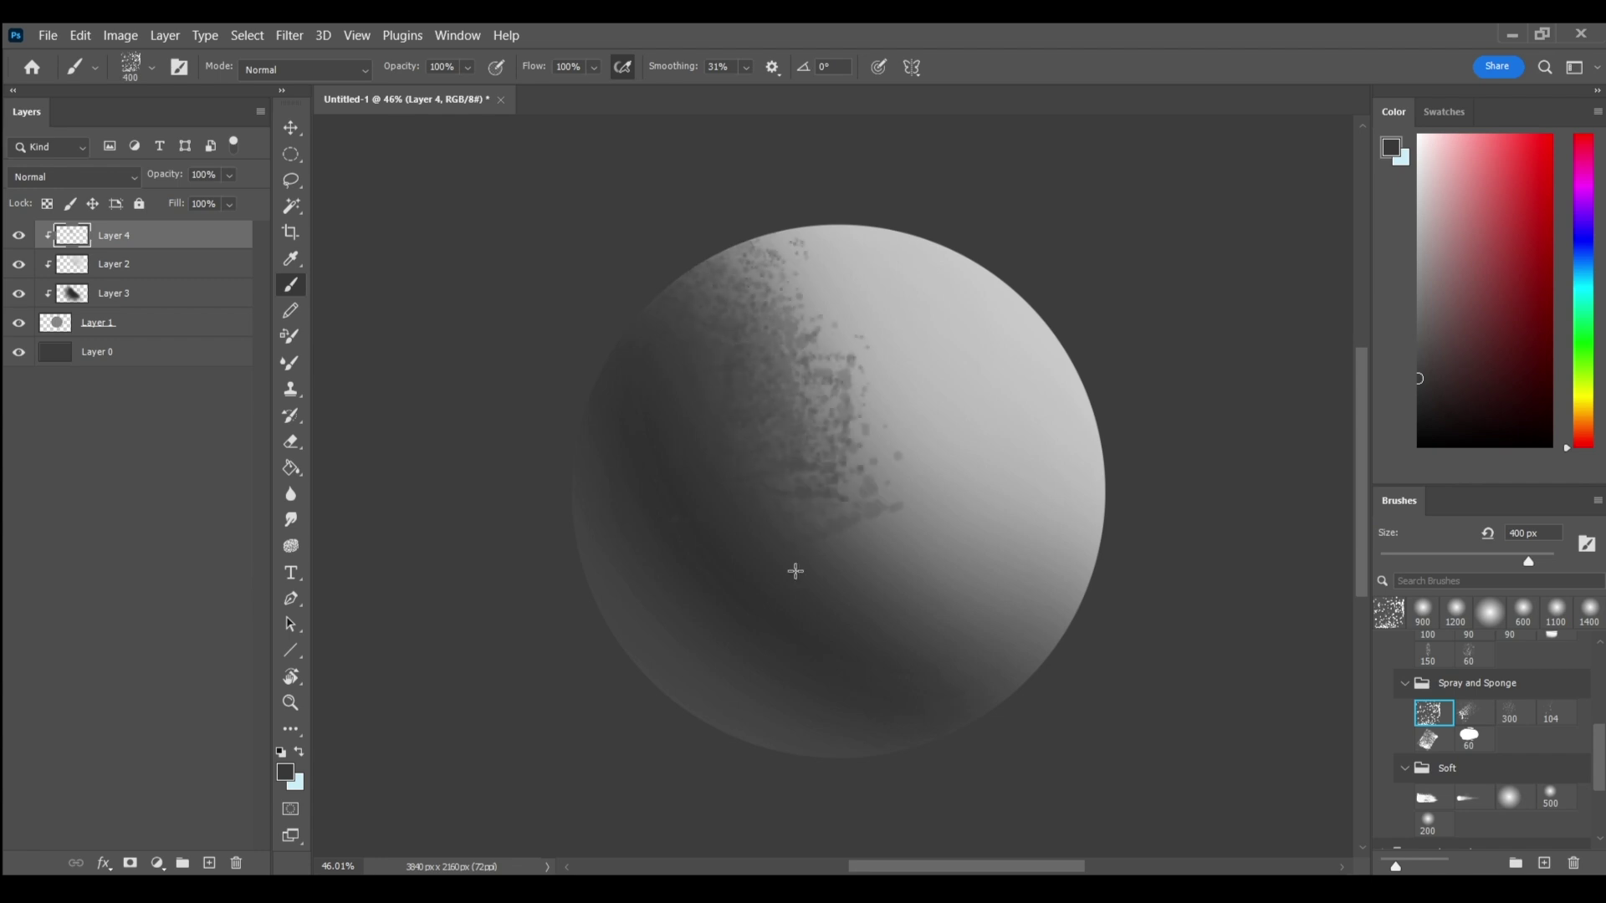
pyautogui.moveTo(840, 468)
pyautogui.mouseDown()
pyautogui.moveTo(936, 630)
pyautogui.moveTo(1021, 688)
pyautogui.moveTo(1058, 611)
pyautogui.moveTo(940, 517)
pyautogui.moveTo(836, 342)
pyautogui.moveTo(1057, 322)
pyautogui.moveTo(1100, 413)
pyautogui.moveTo(911, 239)
pyautogui.moveTo(962, 351)
pyautogui.moveTo(837, 334)
pyautogui.moveTo(778, 251)
pyautogui.mouseUp()
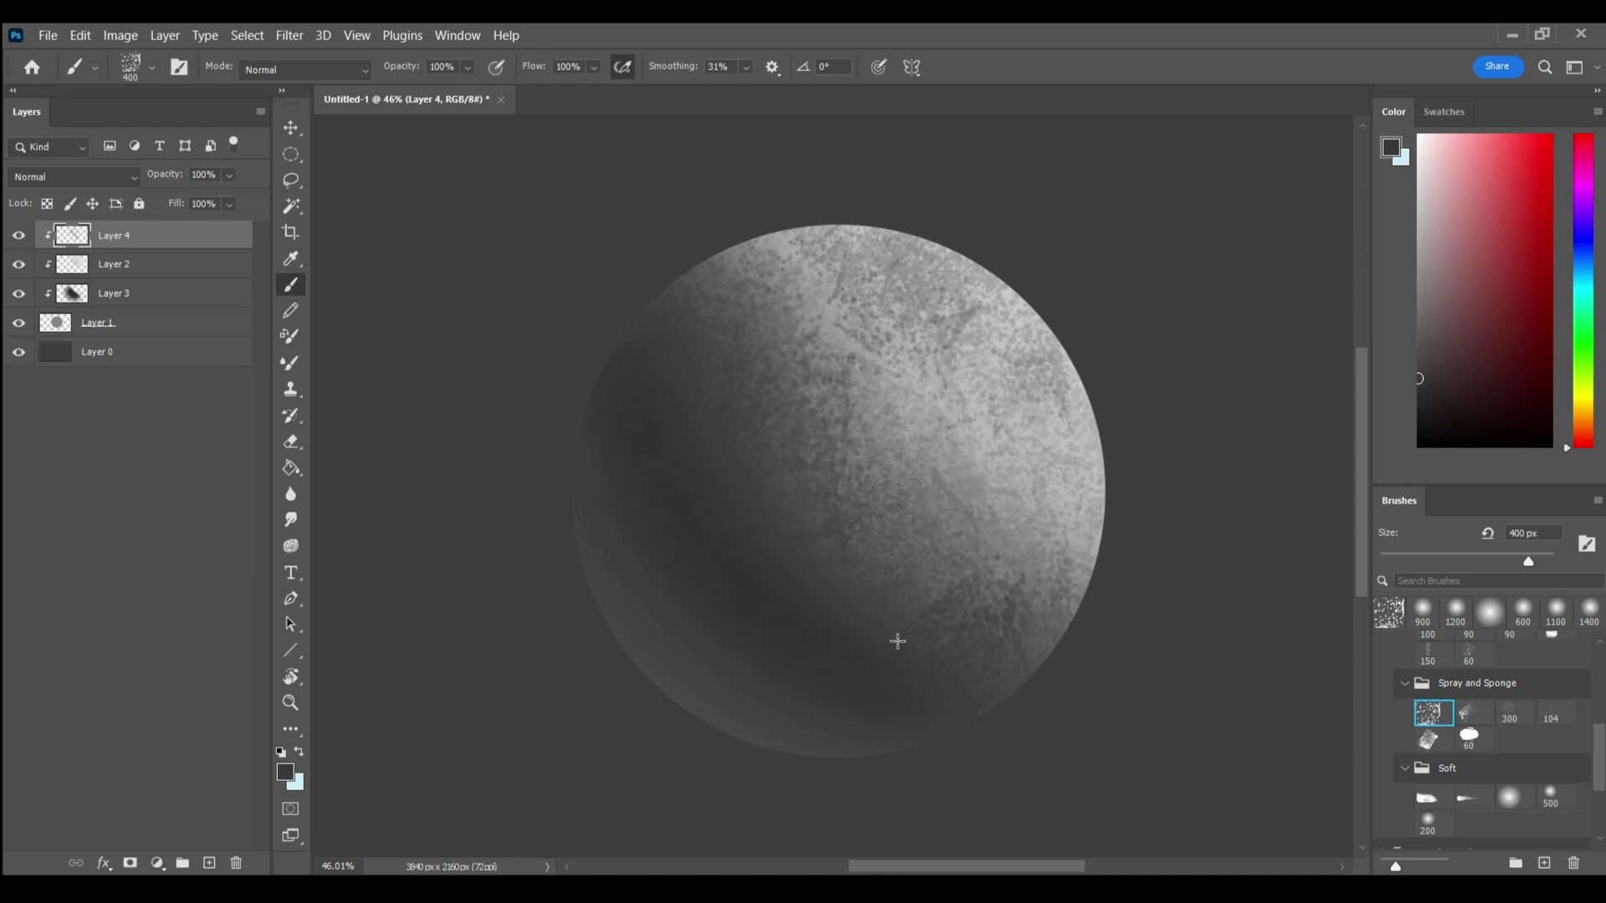
# Step: Set the texture layer's blend mode to Multiply and its opacity to 23%
pyautogui.click(98, 174)
pyautogui.click(99, 271)
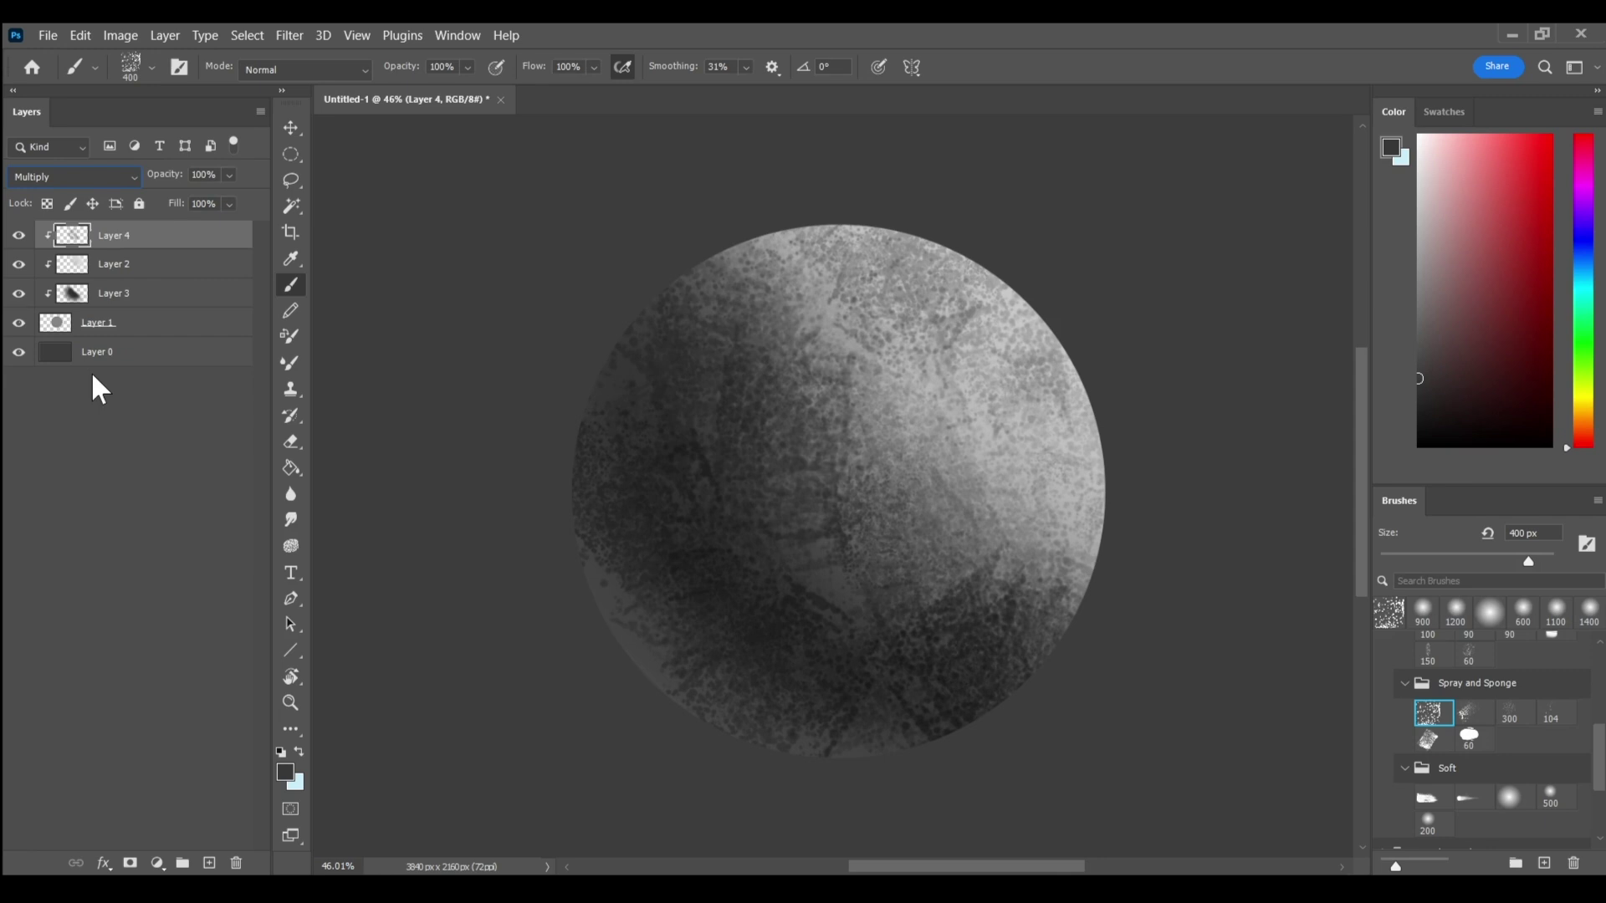
pyautogui.click(228, 175)
pyautogui.moveTo(197, 198); pyautogui.dragTo(175, 199)
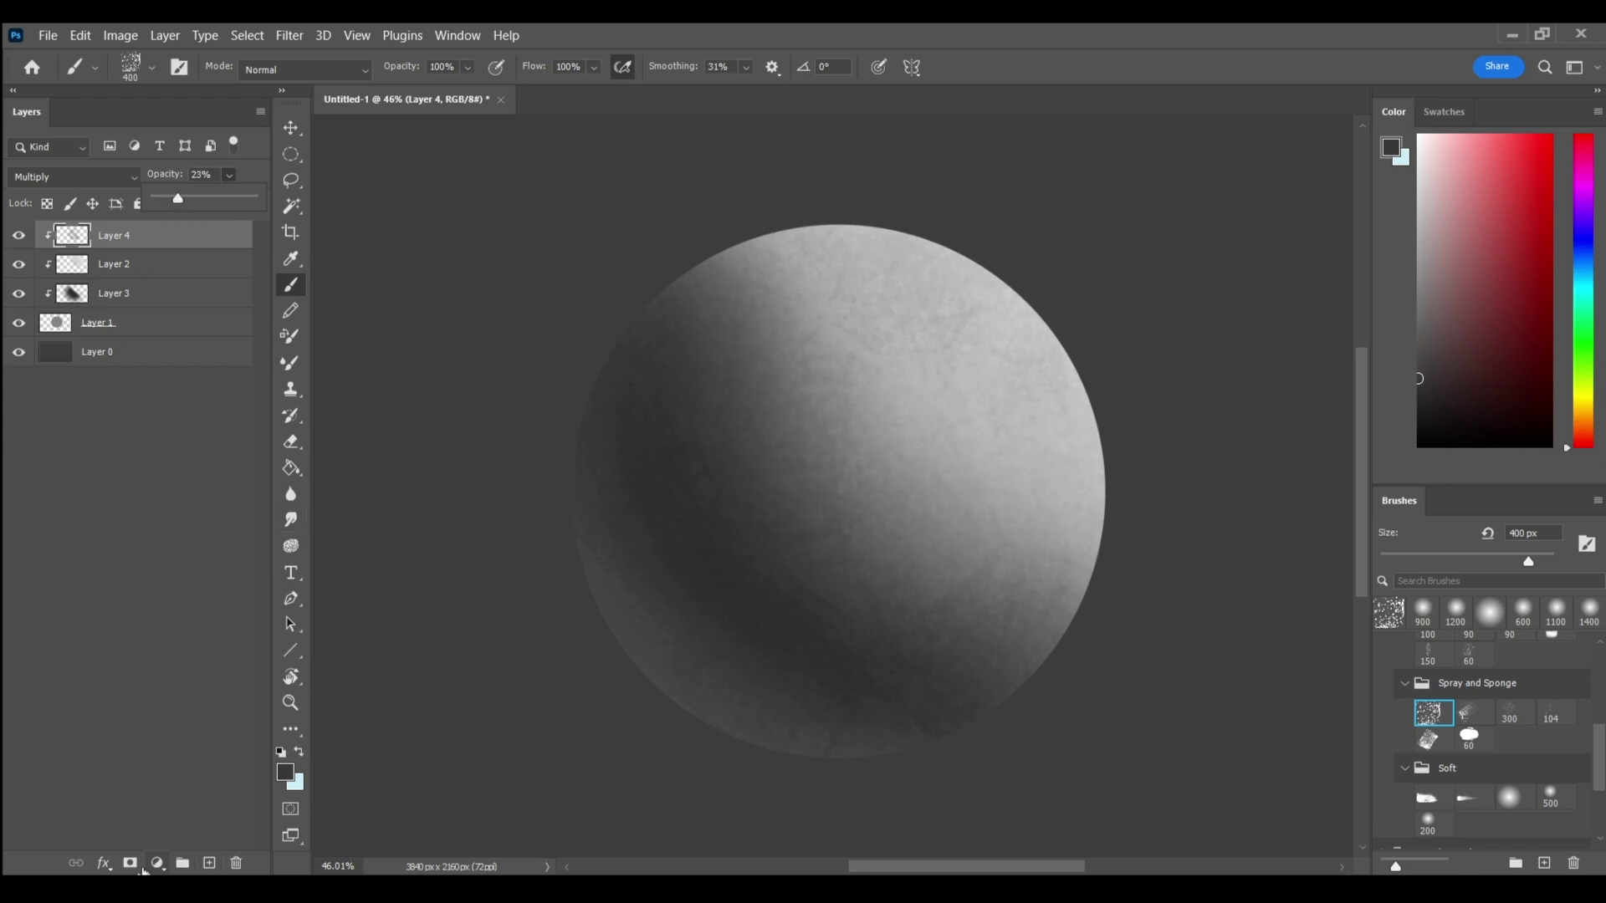
pyautogui.click(194, 538)
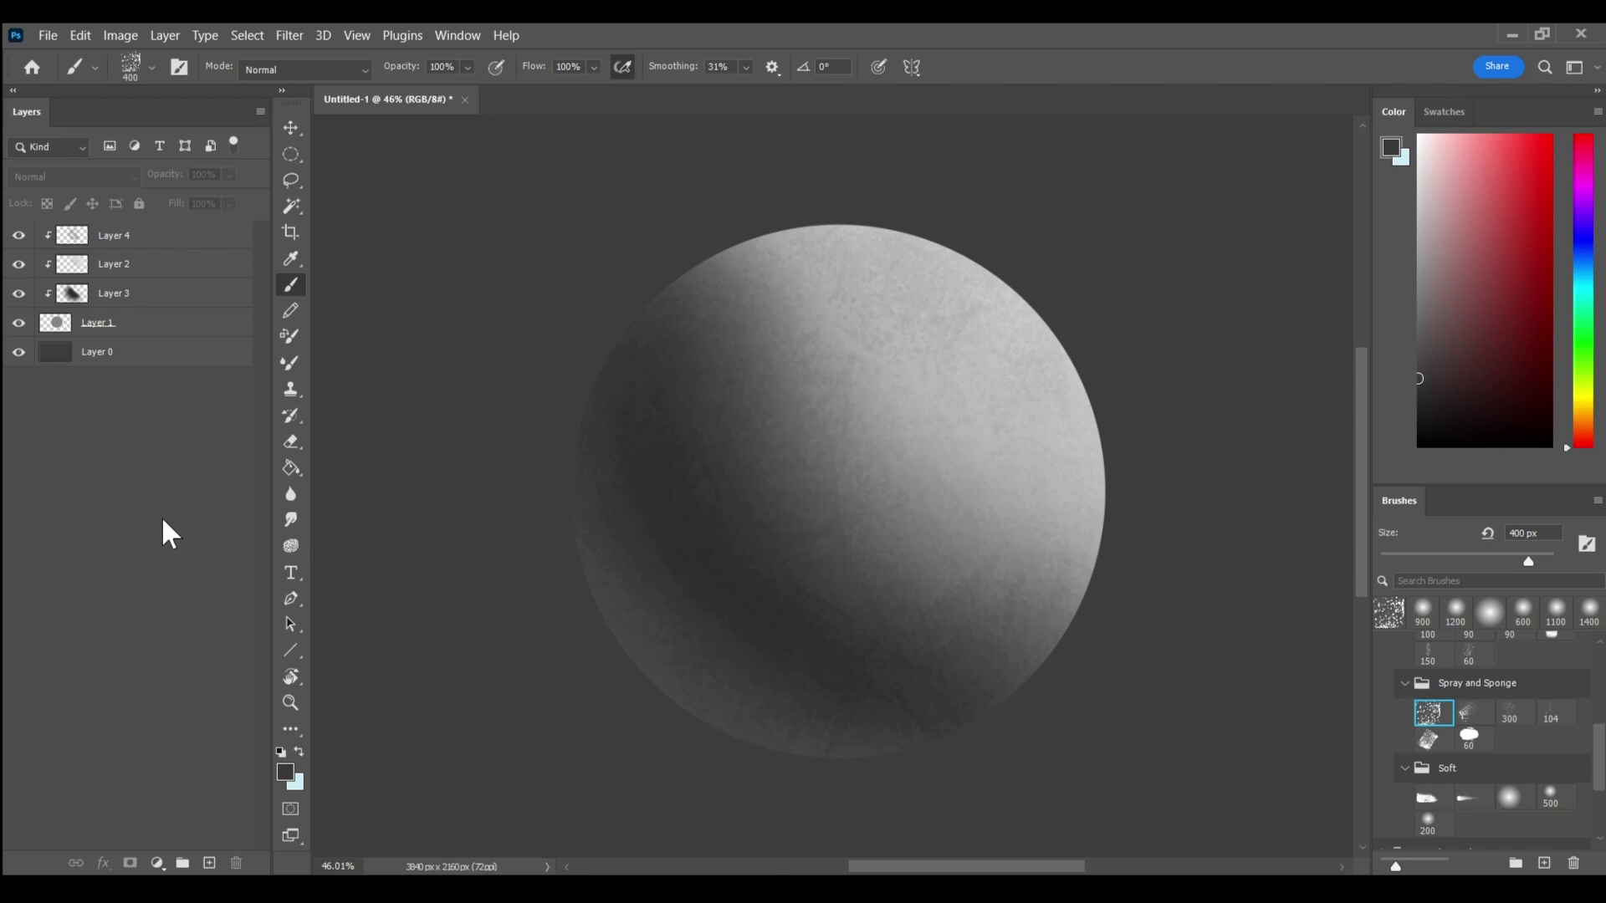
# Step: Add a layer mask to the texture layer and paint black on it to fade the texture near the sphere's center
pyautogui.click(173, 238)
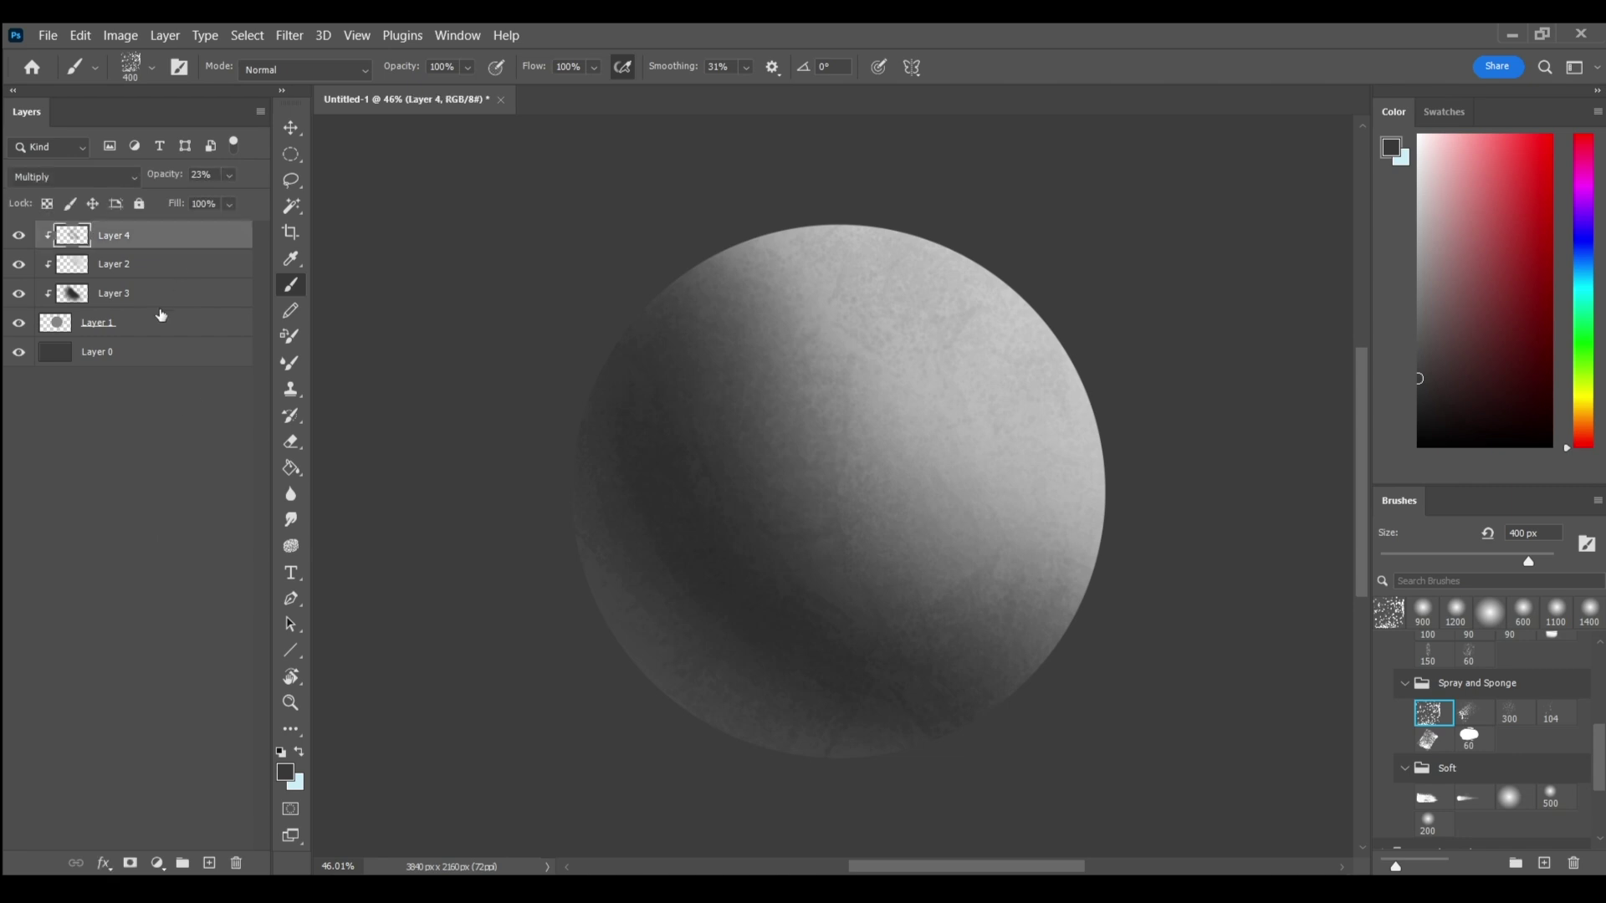
pyautogui.click(131, 864)
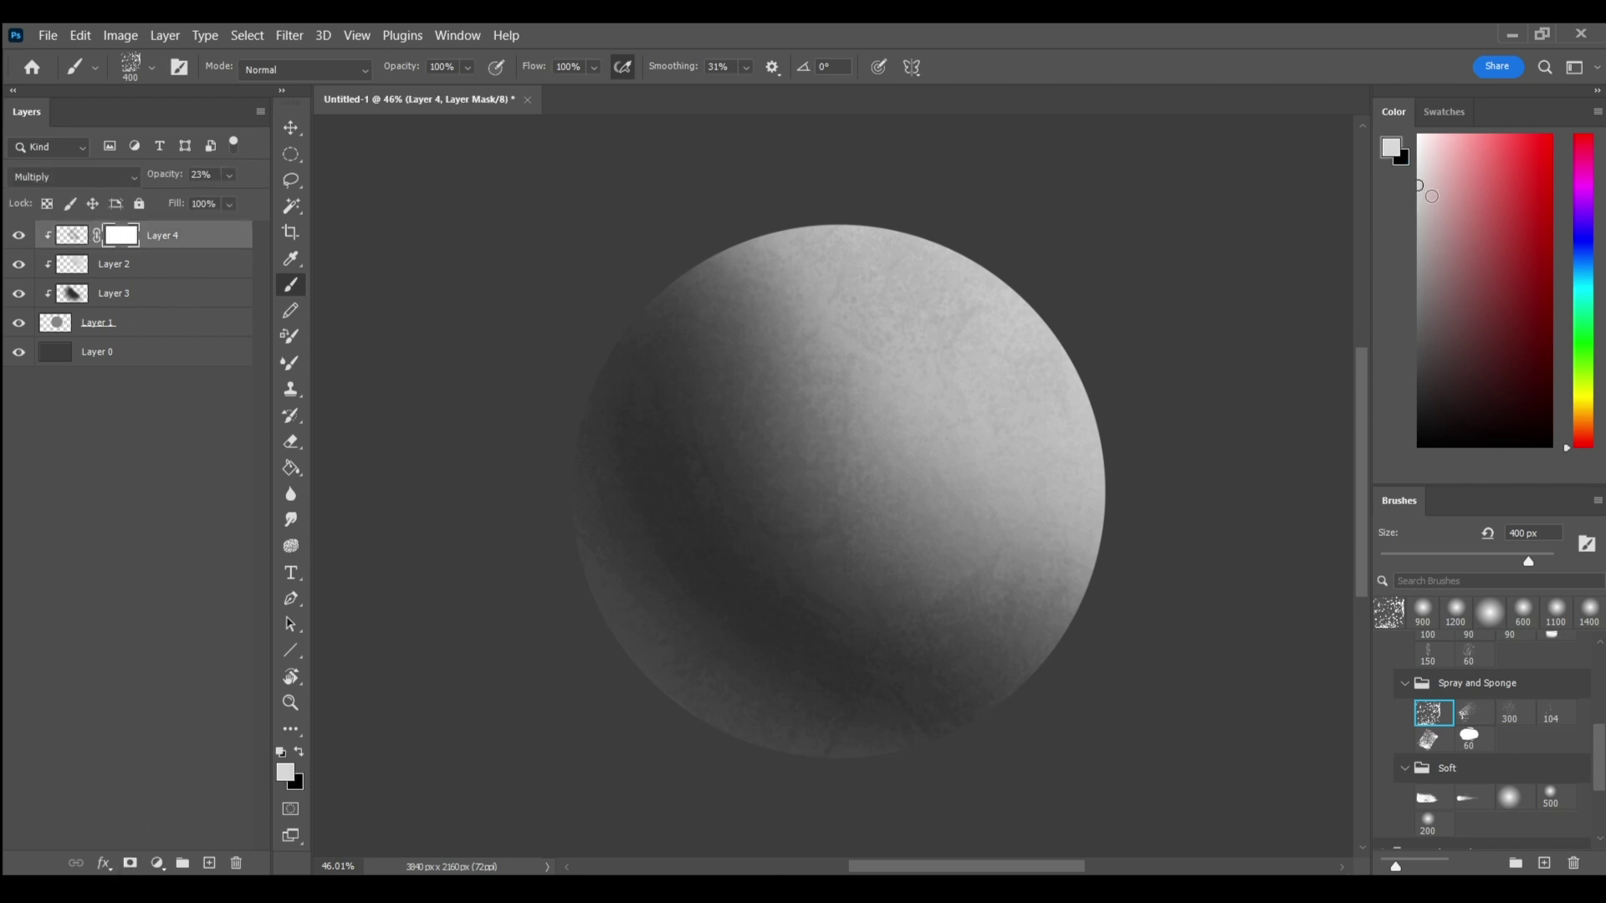
pyautogui.moveTo(1419, 185); pyautogui.dragTo(1419, 136)
pyautogui.press('x')
pyautogui.press(']')
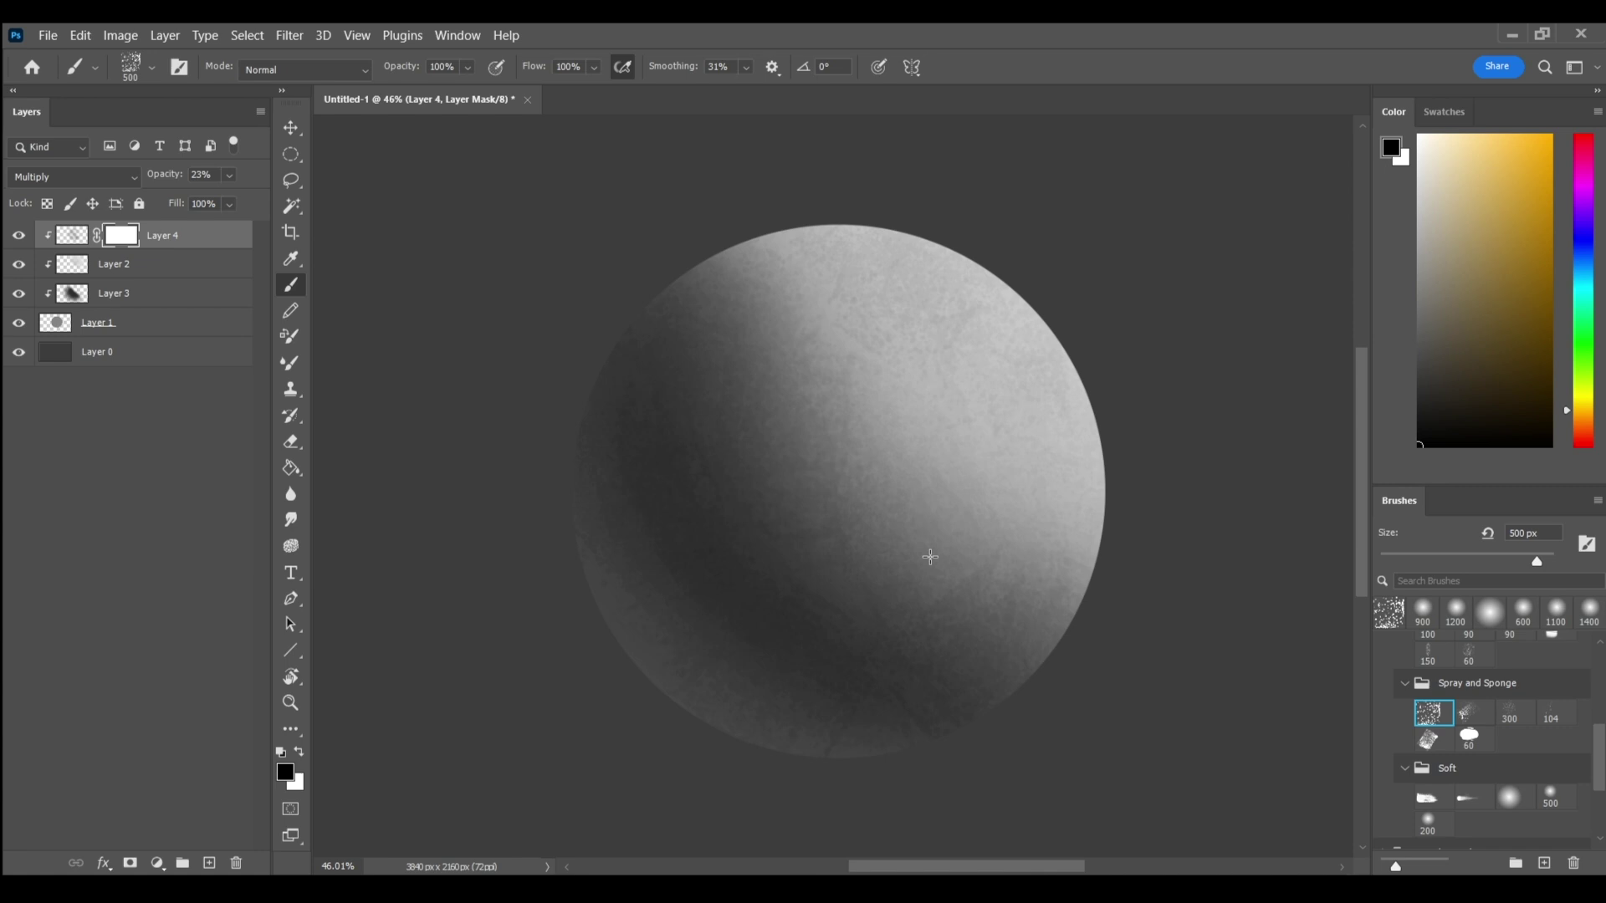
pyautogui.press('[')
pyautogui.press('[')
pyautogui.press('[')
pyautogui.press('[')
pyautogui.press('[')
pyautogui.press('[')
pyautogui.press('x')
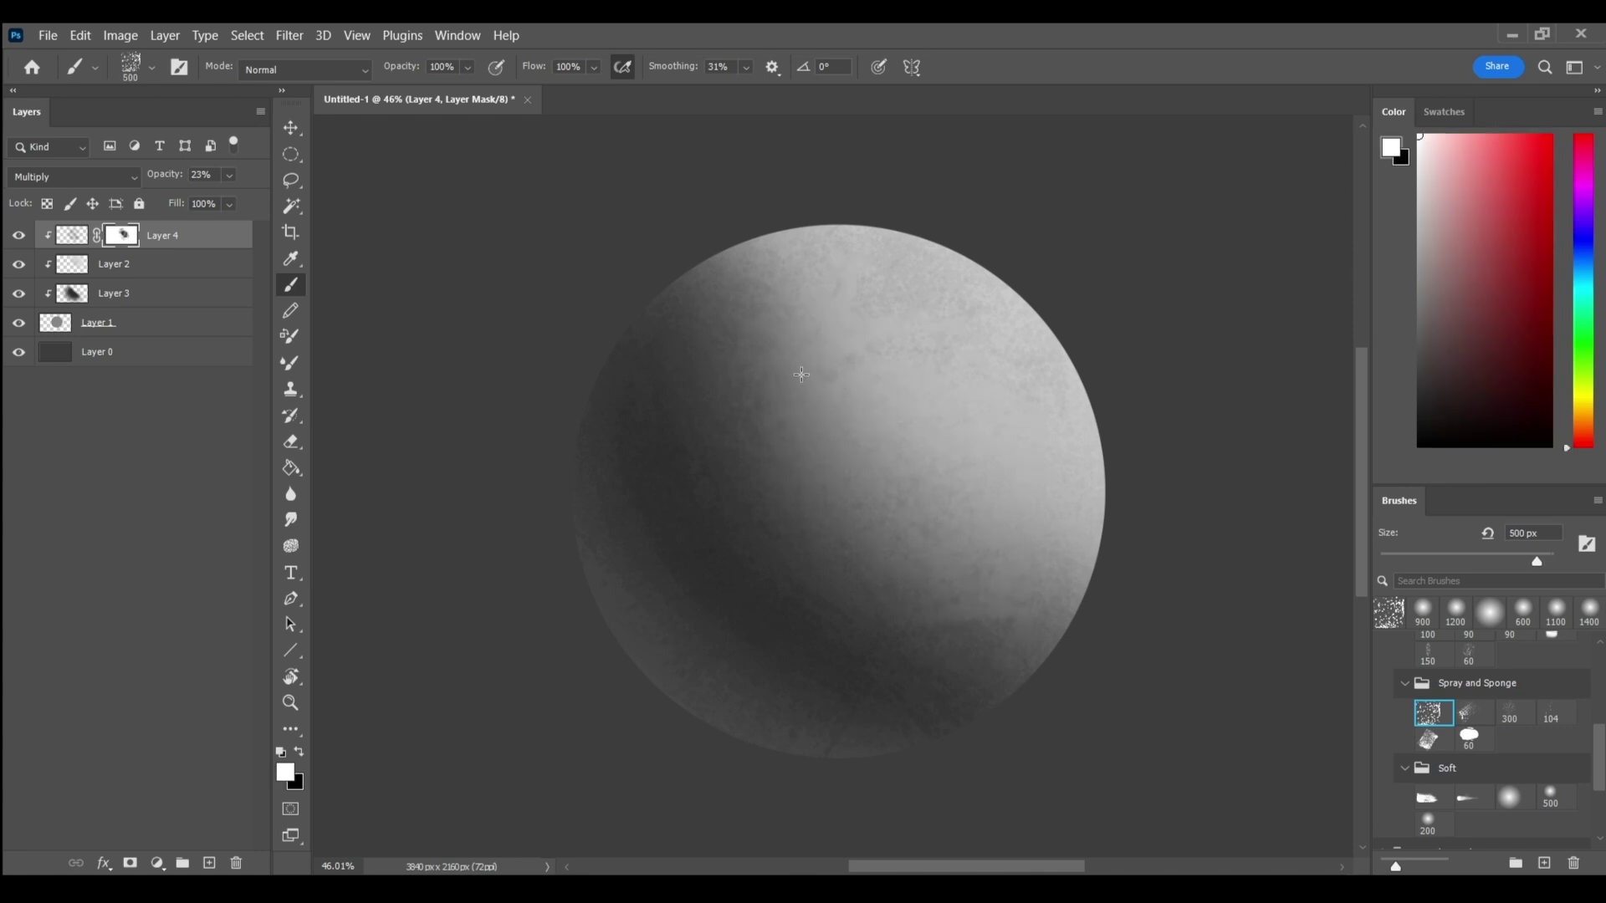
# Step: Refine the texture layer's mask with black and white paint around the sphere, using the speckled brush at 300 to 400 px
pyautogui.press('[')
pyautogui.press('[')
pyautogui.press('x')
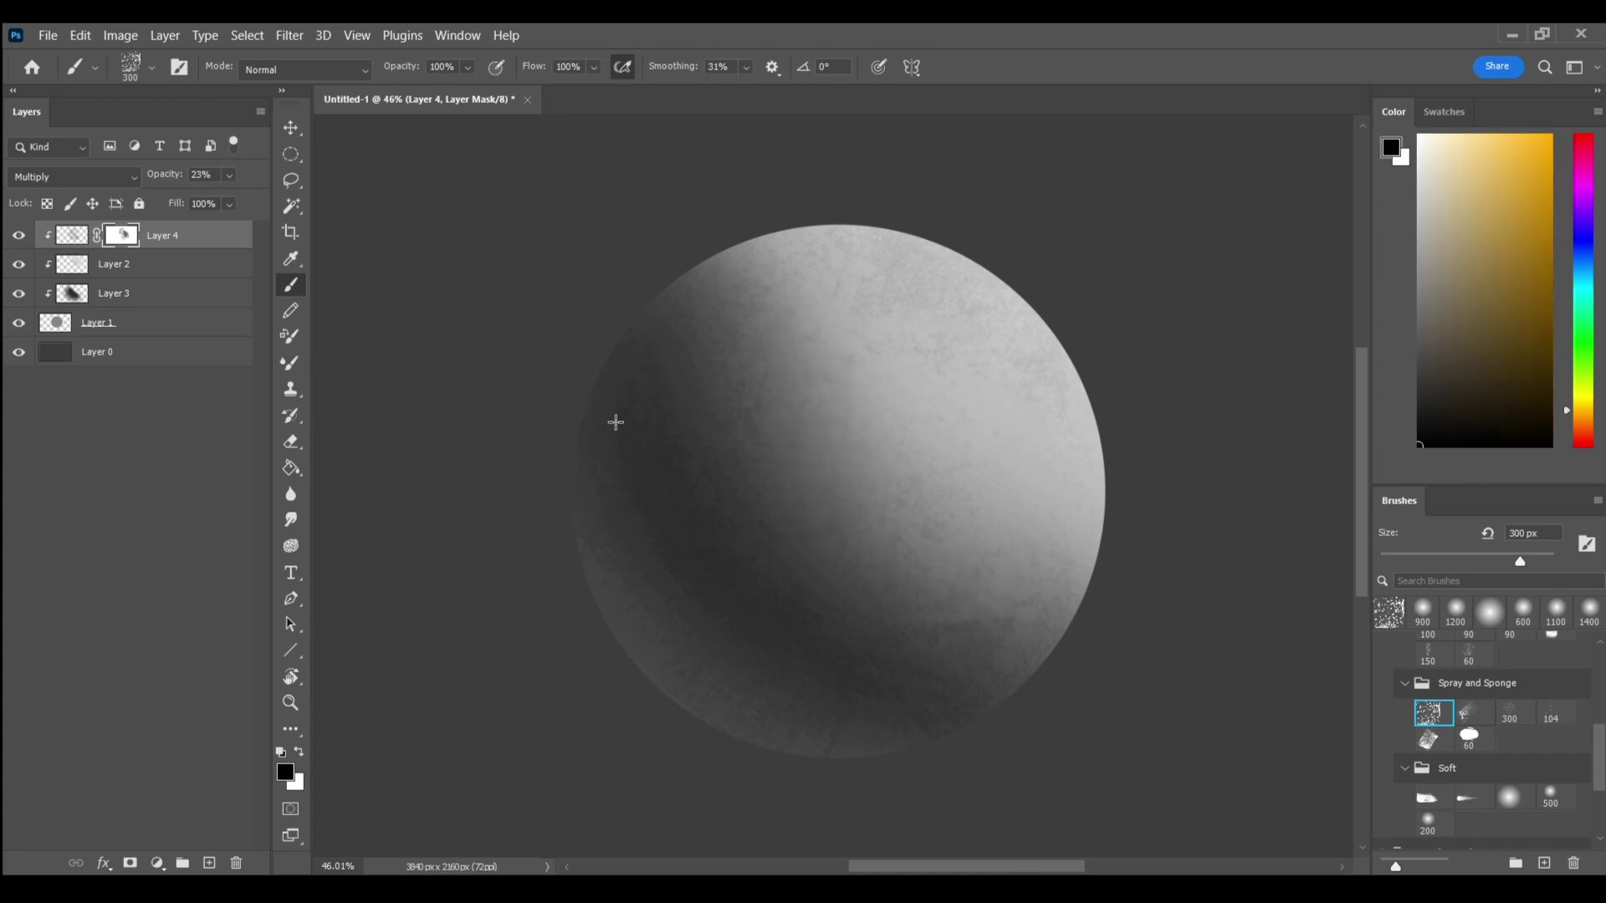
pyautogui.press(']')
pyautogui.press('x')
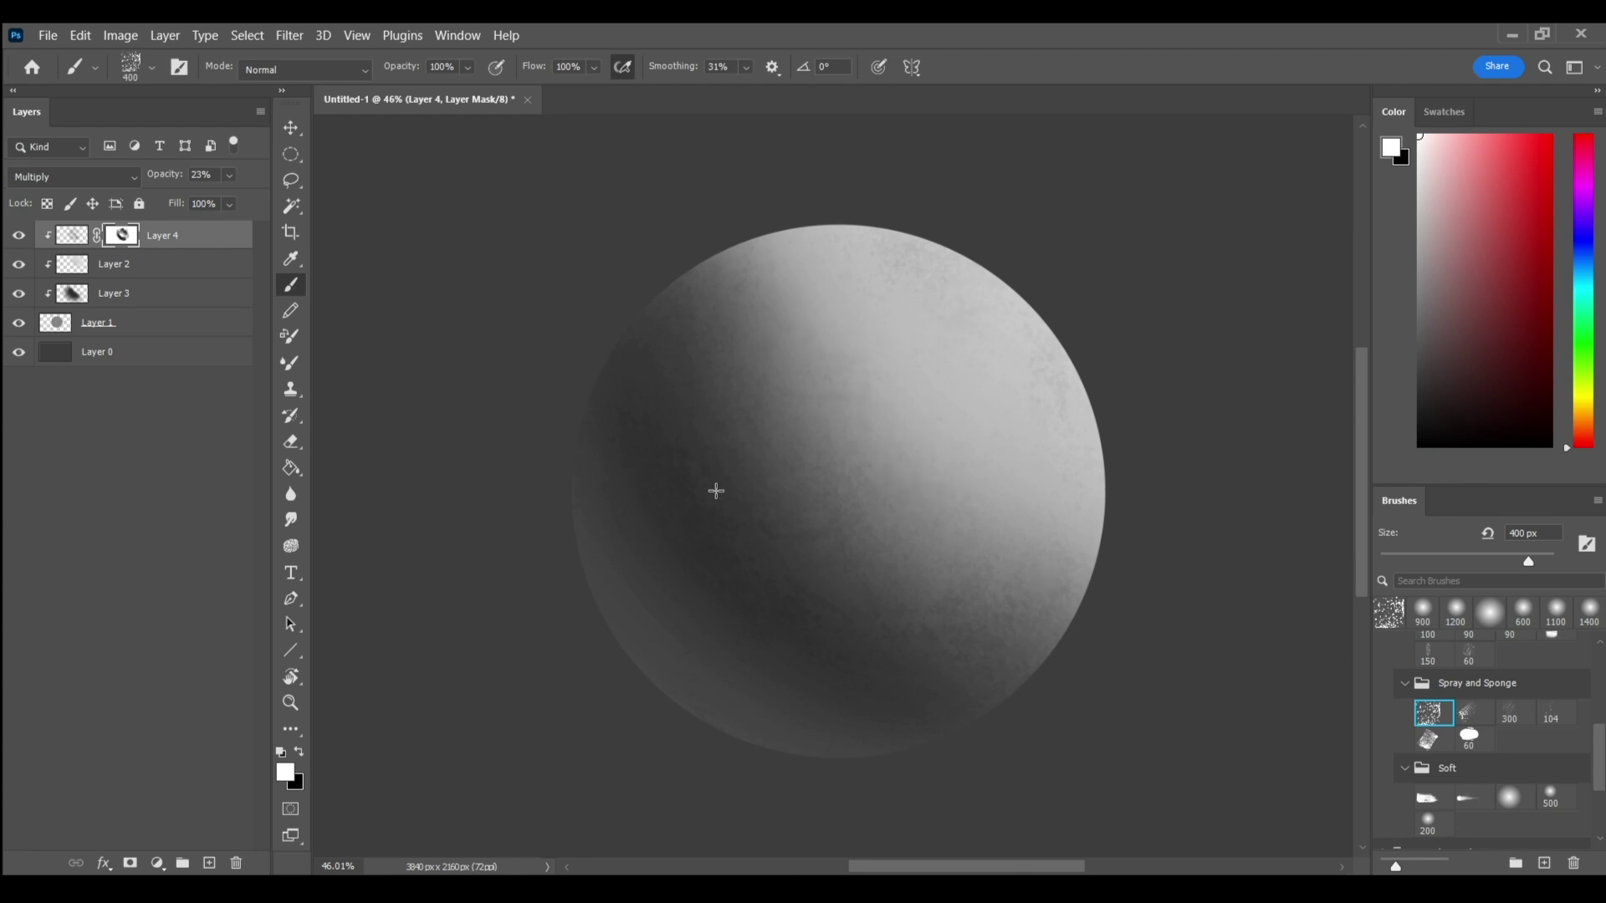
# Step: Add a new top layer clipped to the sphere and set its blend mode to Color Dodge
pyautogui.click(209, 863)
pyautogui.press('z')
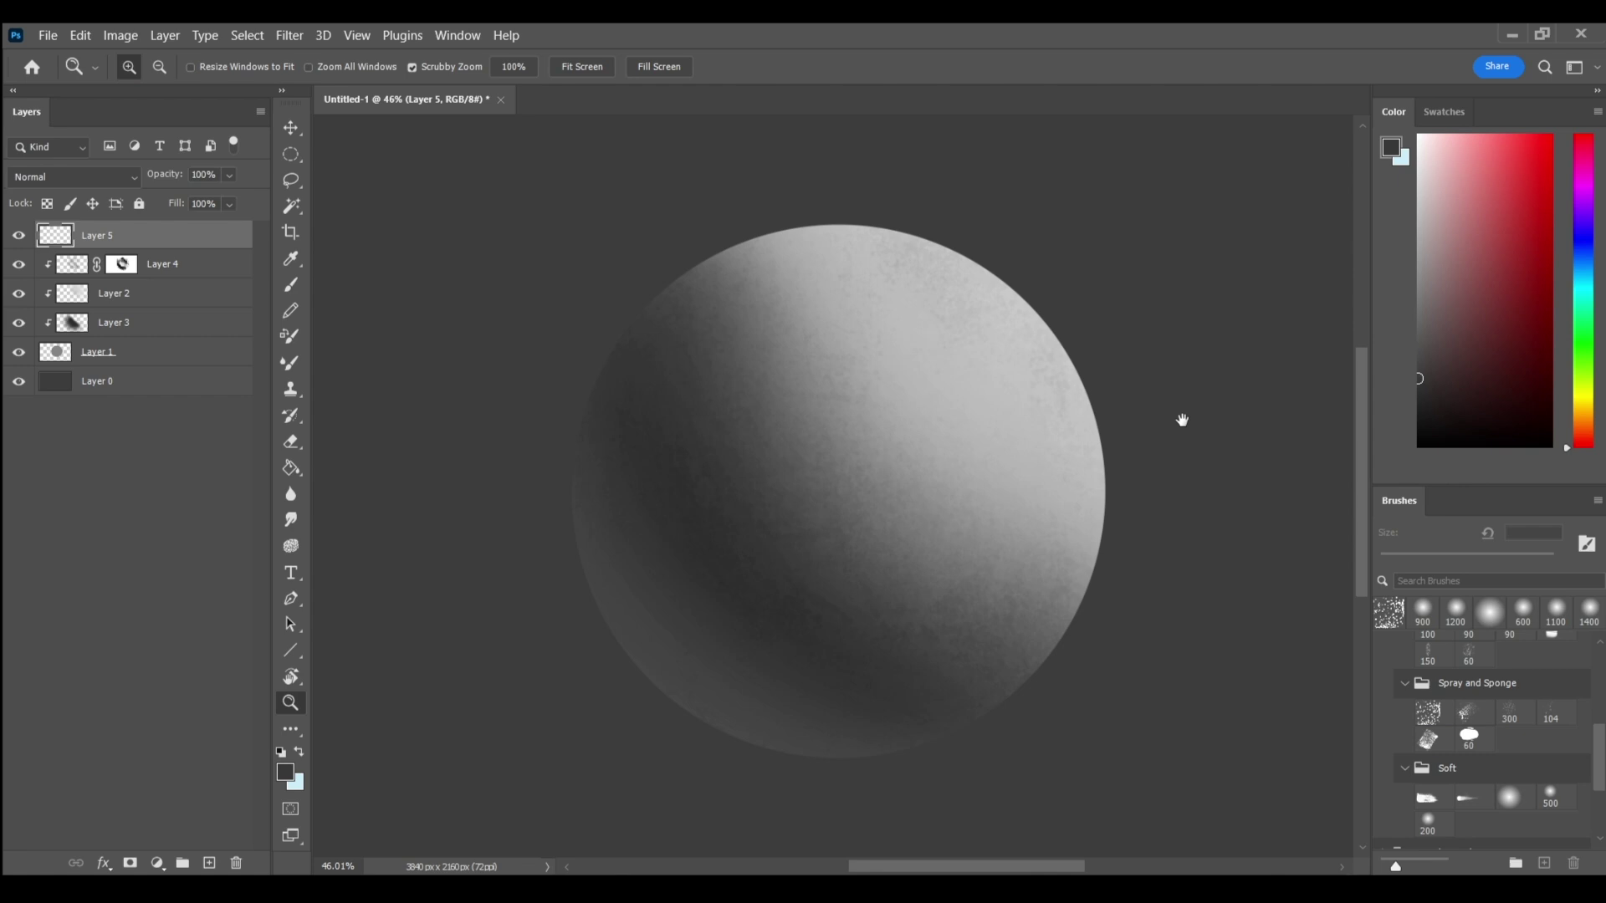
pyautogui.moveTo(1182, 420); pyautogui.dragTo(1175, 422)
pyautogui.click(133, 175)
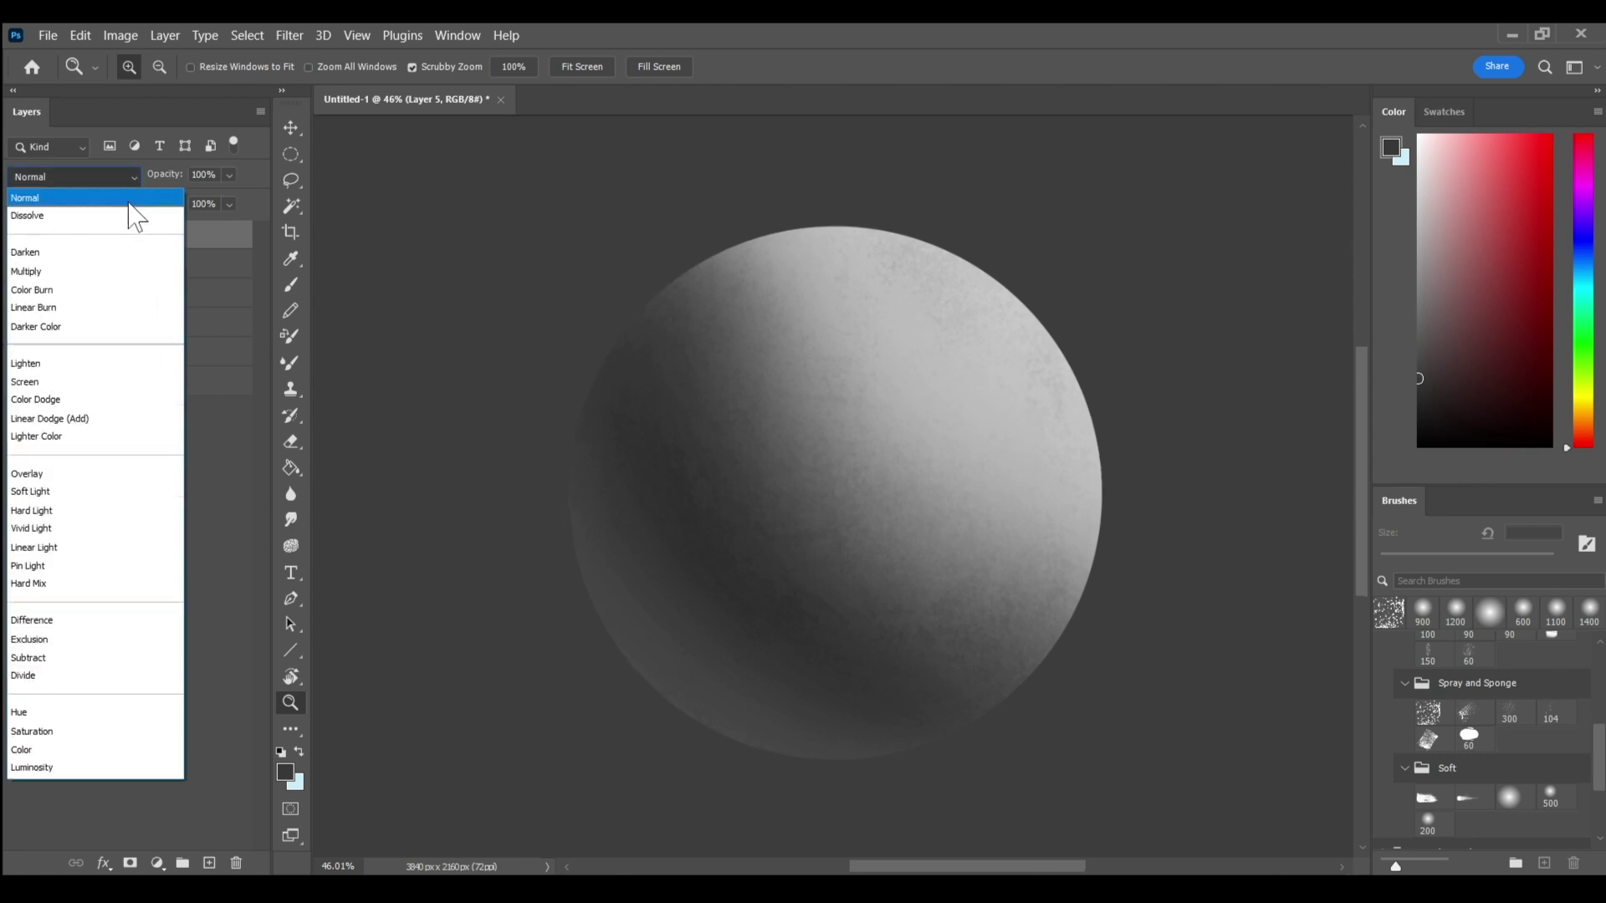
pyautogui.click(128, 172)
pyautogui.press('alt')
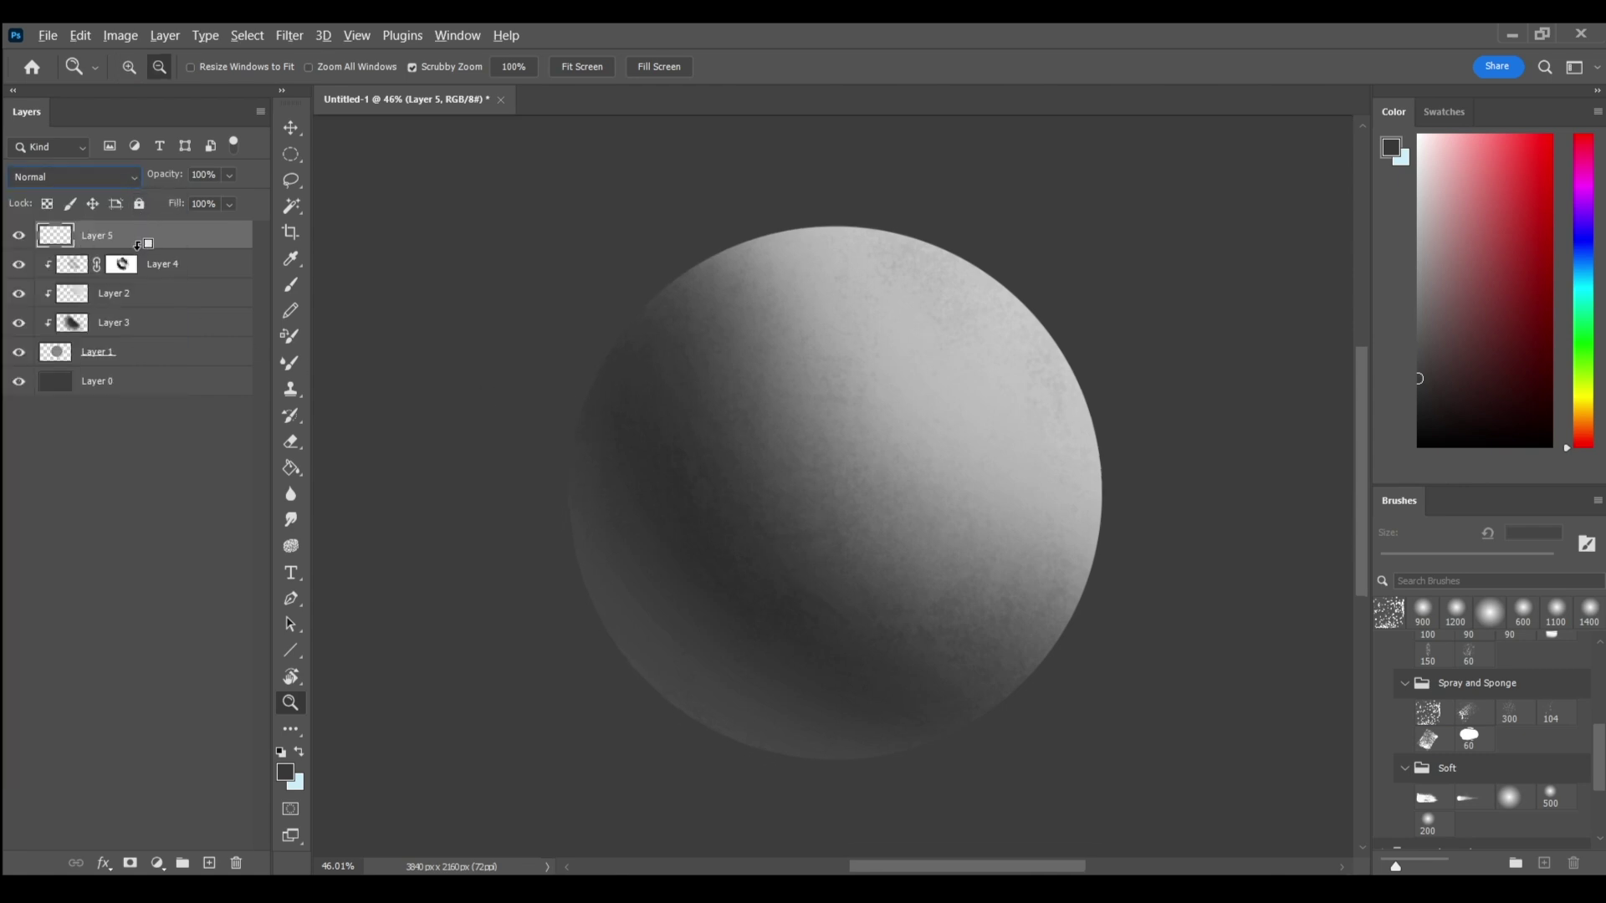
pyautogui.keyDown('alt'); pyautogui.click(138, 245); pyautogui.keyUp('alt')
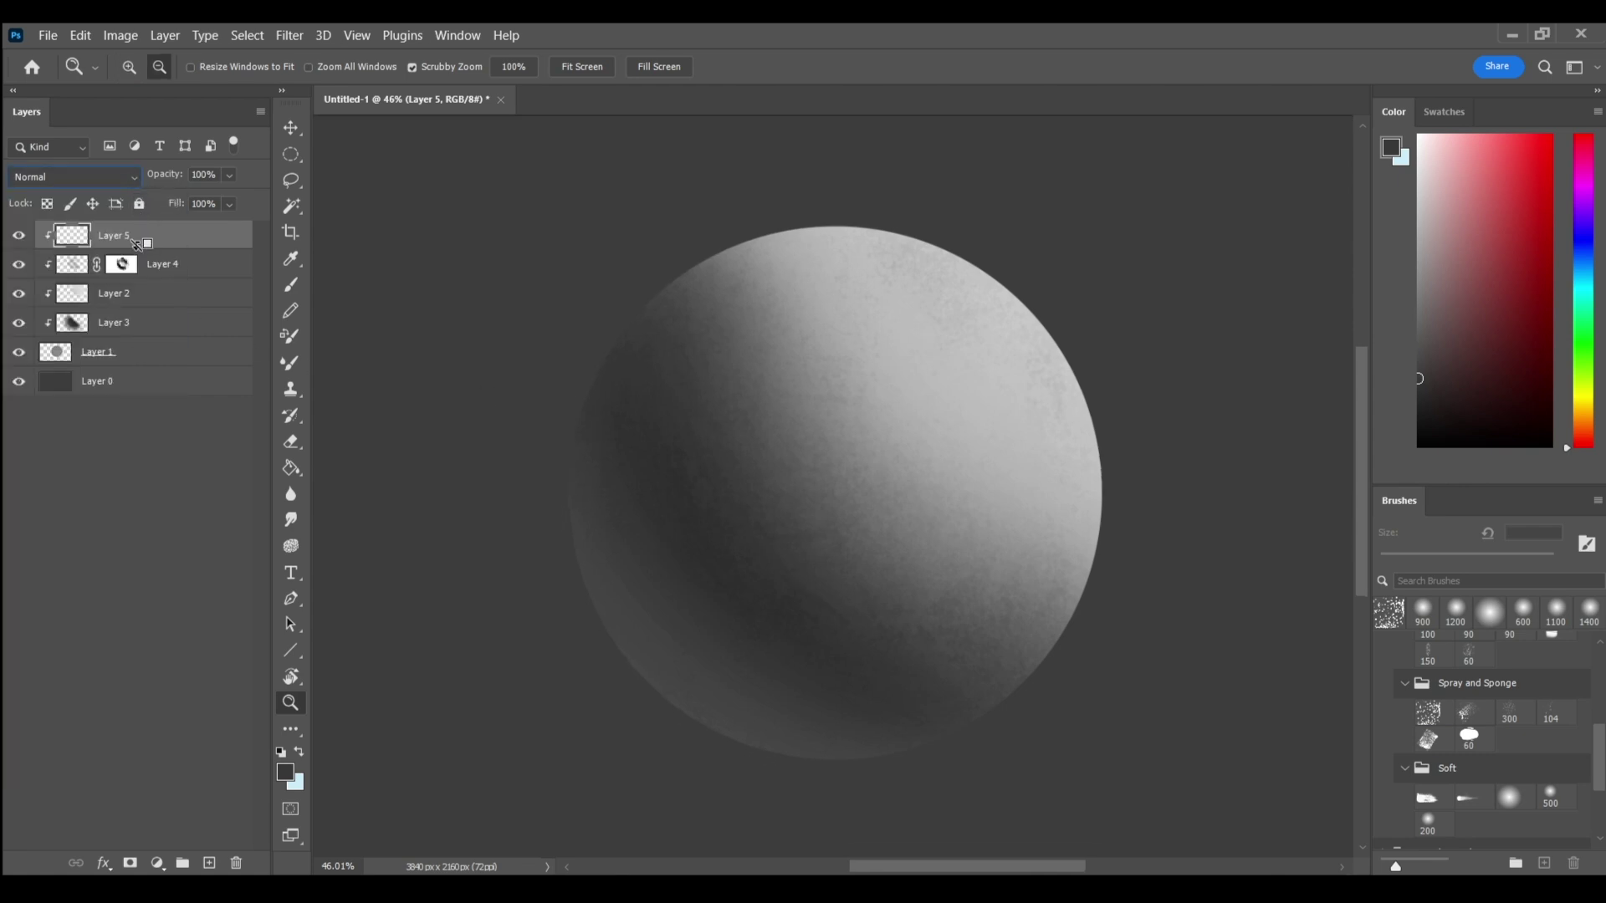
pyautogui.click(121, 176)
pyautogui.click(115, 402)
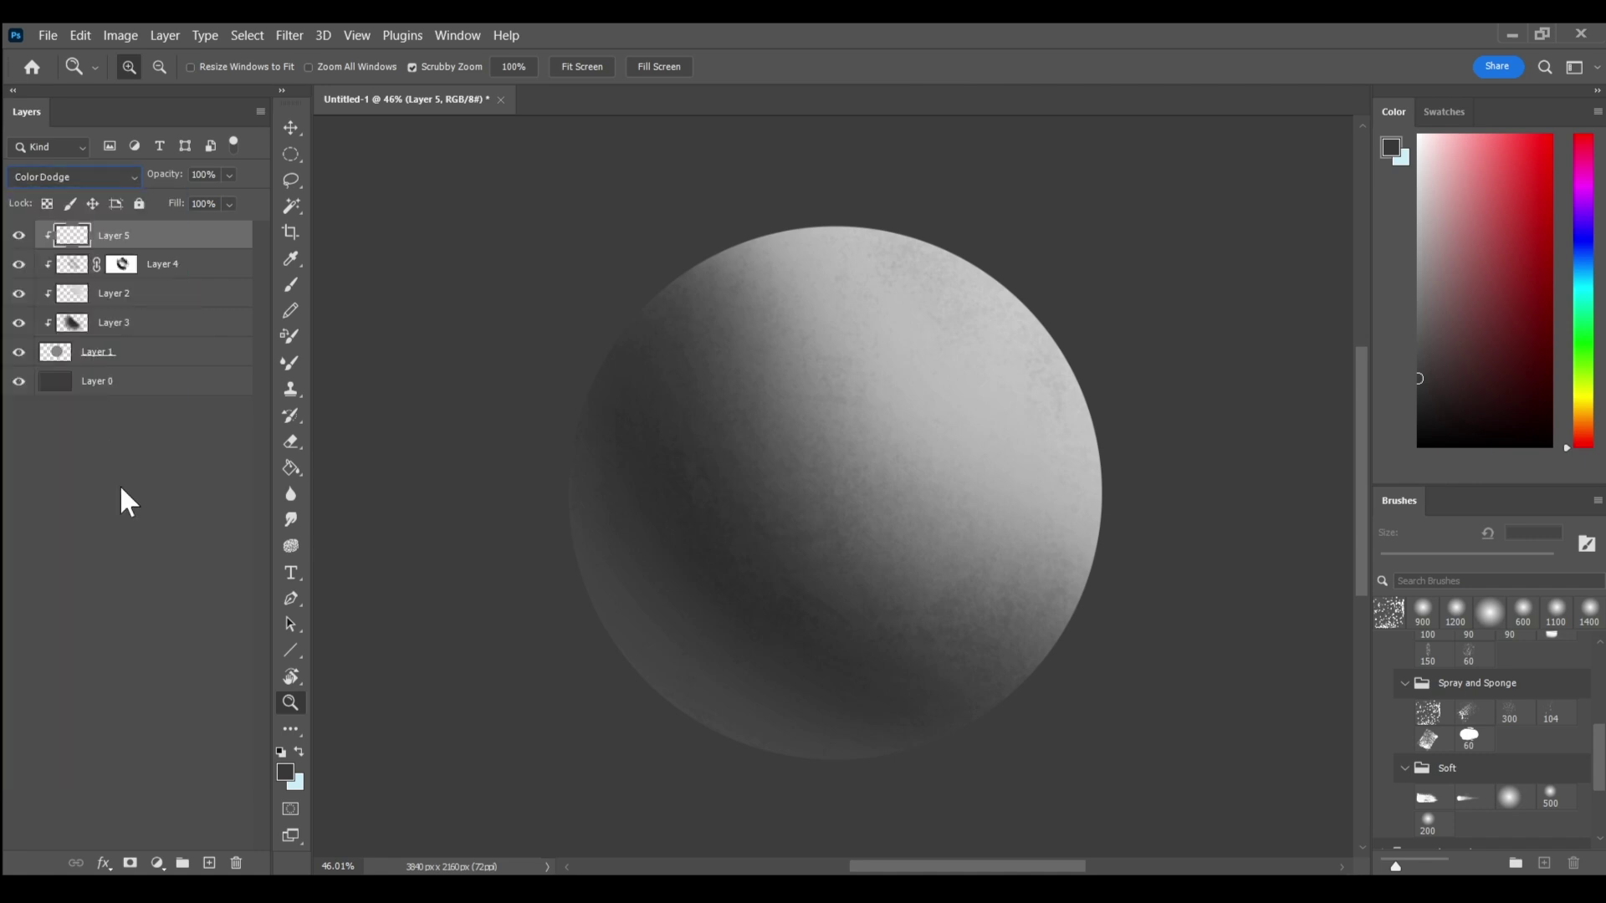
# Step: Choose the soft round brush and brush a broad dark gray Color Dodge highlight over the sphere's upper-right lit area
pyautogui.click(1493, 615)
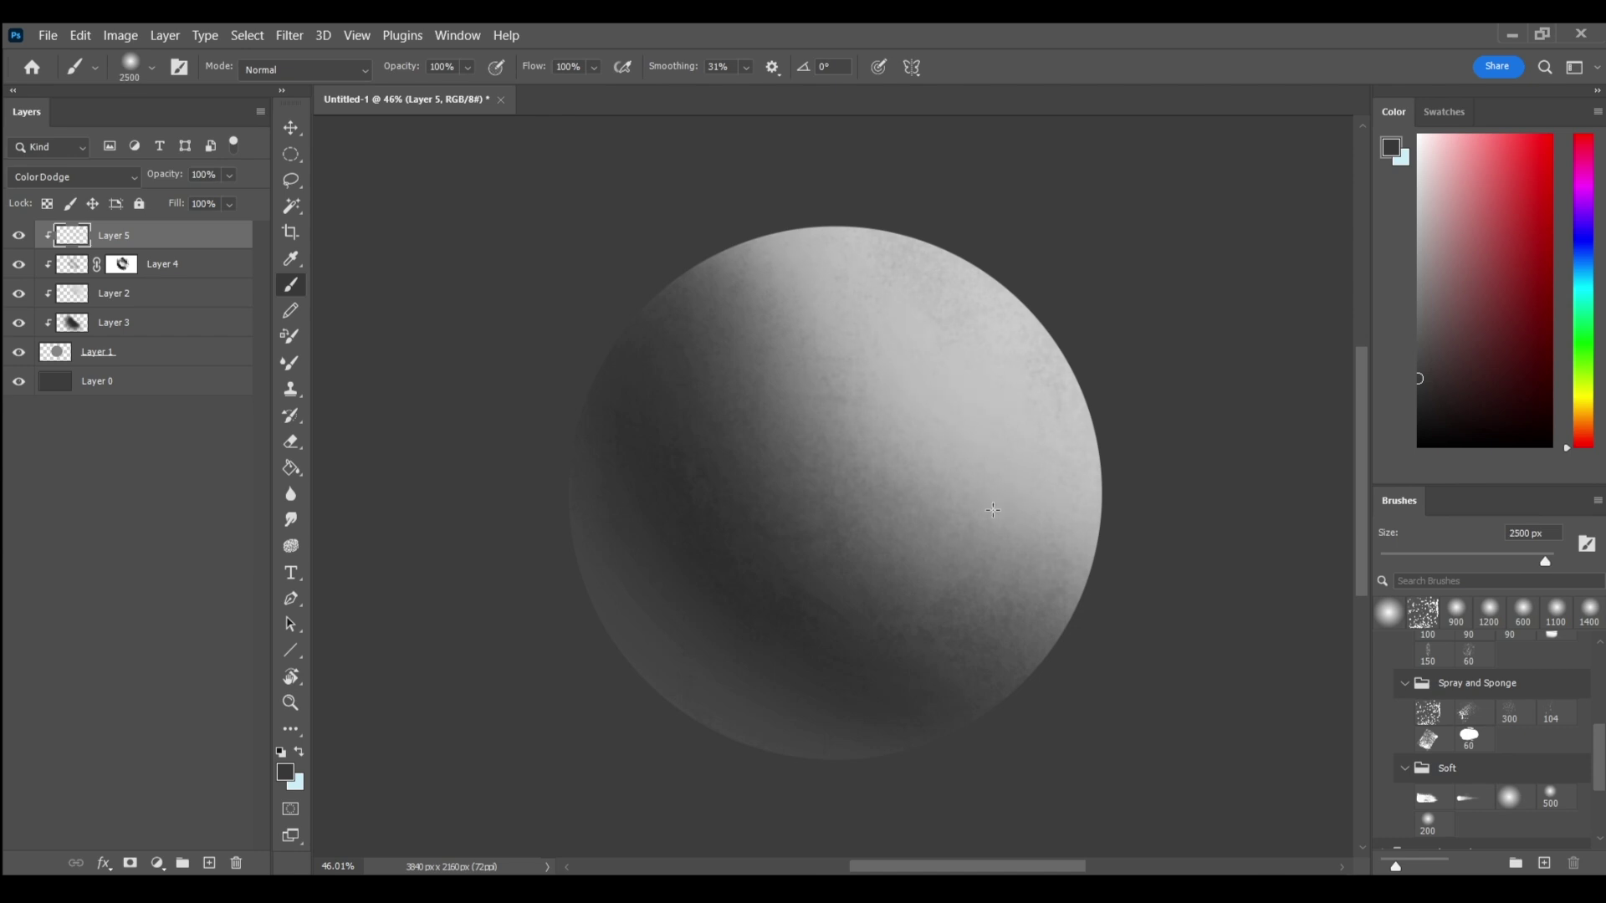
pyautogui.press('[')
pyautogui.press('[')
pyautogui.press('[')
pyautogui.press('[')
pyautogui.press('[')
pyautogui.press('[')
pyautogui.press('[')
pyautogui.press('[')
pyautogui.press('[')
pyautogui.press('[')
pyautogui.press('[')
pyautogui.press('[')
pyautogui.press('[')
pyautogui.press('[')
pyautogui.press('[')
pyautogui.press('[')
pyautogui.press('[')
pyautogui.press('[')
pyautogui.press('[')
pyautogui.press('[')
pyautogui.press(']')
pyautogui.press(']')
pyautogui.press(']')
pyautogui.moveTo(901, 324); pyautogui.dragTo(966, 474)
pyautogui.press(']')
pyautogui.press(']')
pyautogui.press(']')
pyautogui.press(']')
pyautogui.press(']')
pyautogui.press(']')
pyautogui.press(']')
pyautogui.press(']')
pyautogui.press(']')
pyautogui.press(']')
pyautogui.press(']')
pyautogui.press(']')
pyautogui.press(']')
pyautogui.press(']')
pyautogui.press(']')
pyautogui.press(']')
pyautogui.press(']')
pyautogui.press(']')
pyautogui.press(']')
pyautogui.press(']')
pyautogui.press('[')
pyautogui.press('[')
pyautogui.press('[')
pyautogui.press('[')
pyautogui.press('[')
pyautogui.press('[')
pyautogui.press('[')
pyautogui.press('[')
pyautogui.press('[')
pyautogui.press('[')
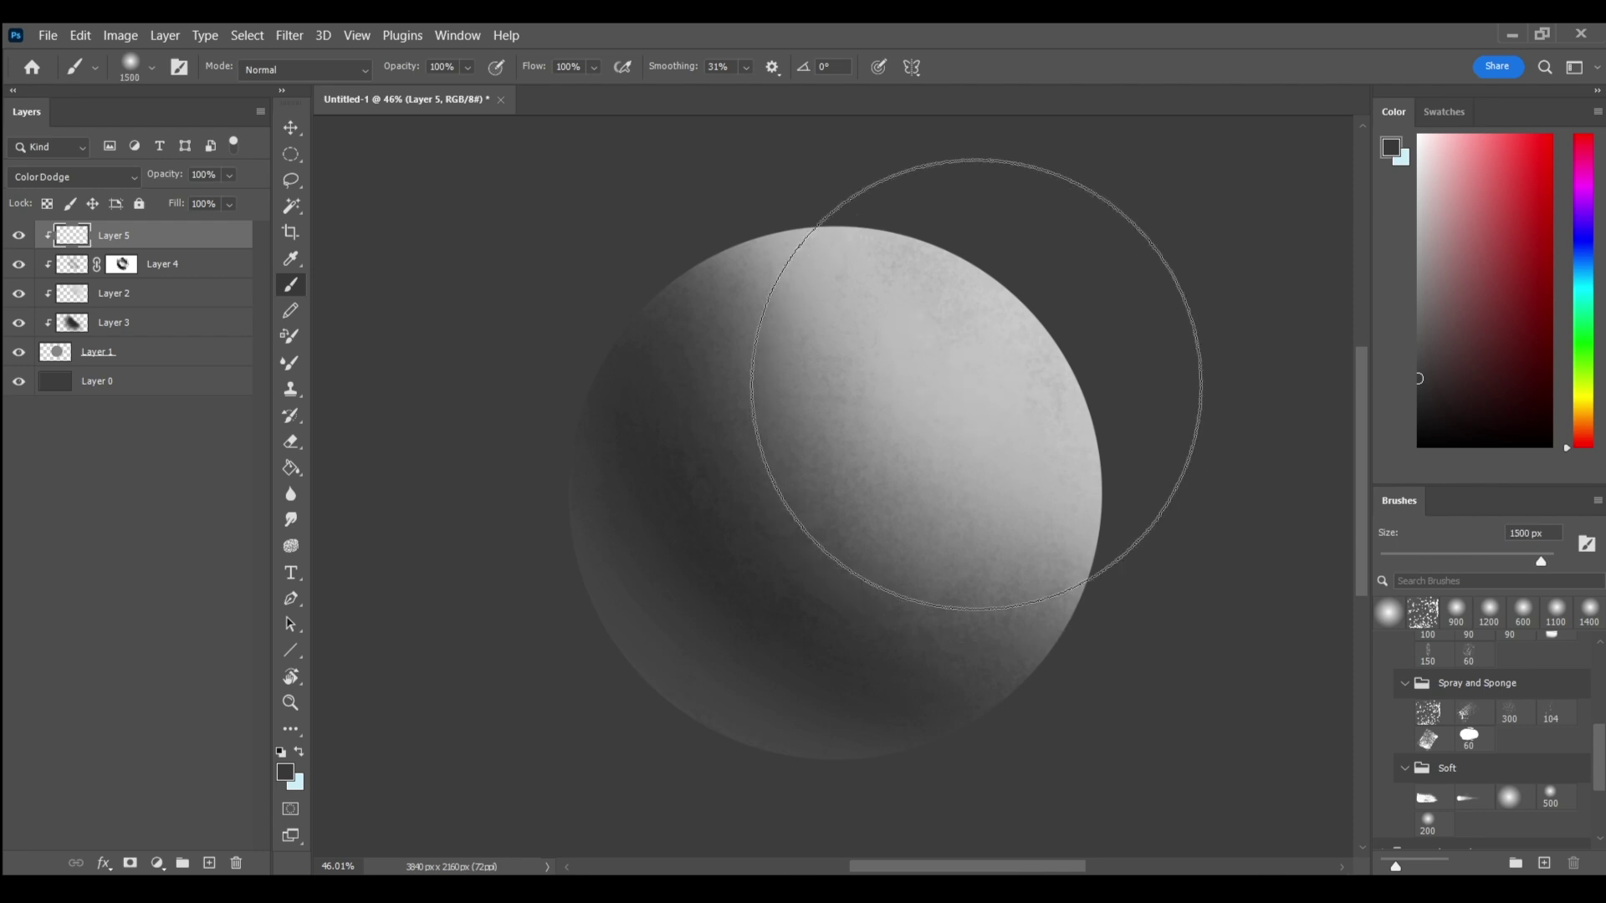
pyautogui.moveTo(918, 348); pyautogui.dragTo(990, 480)
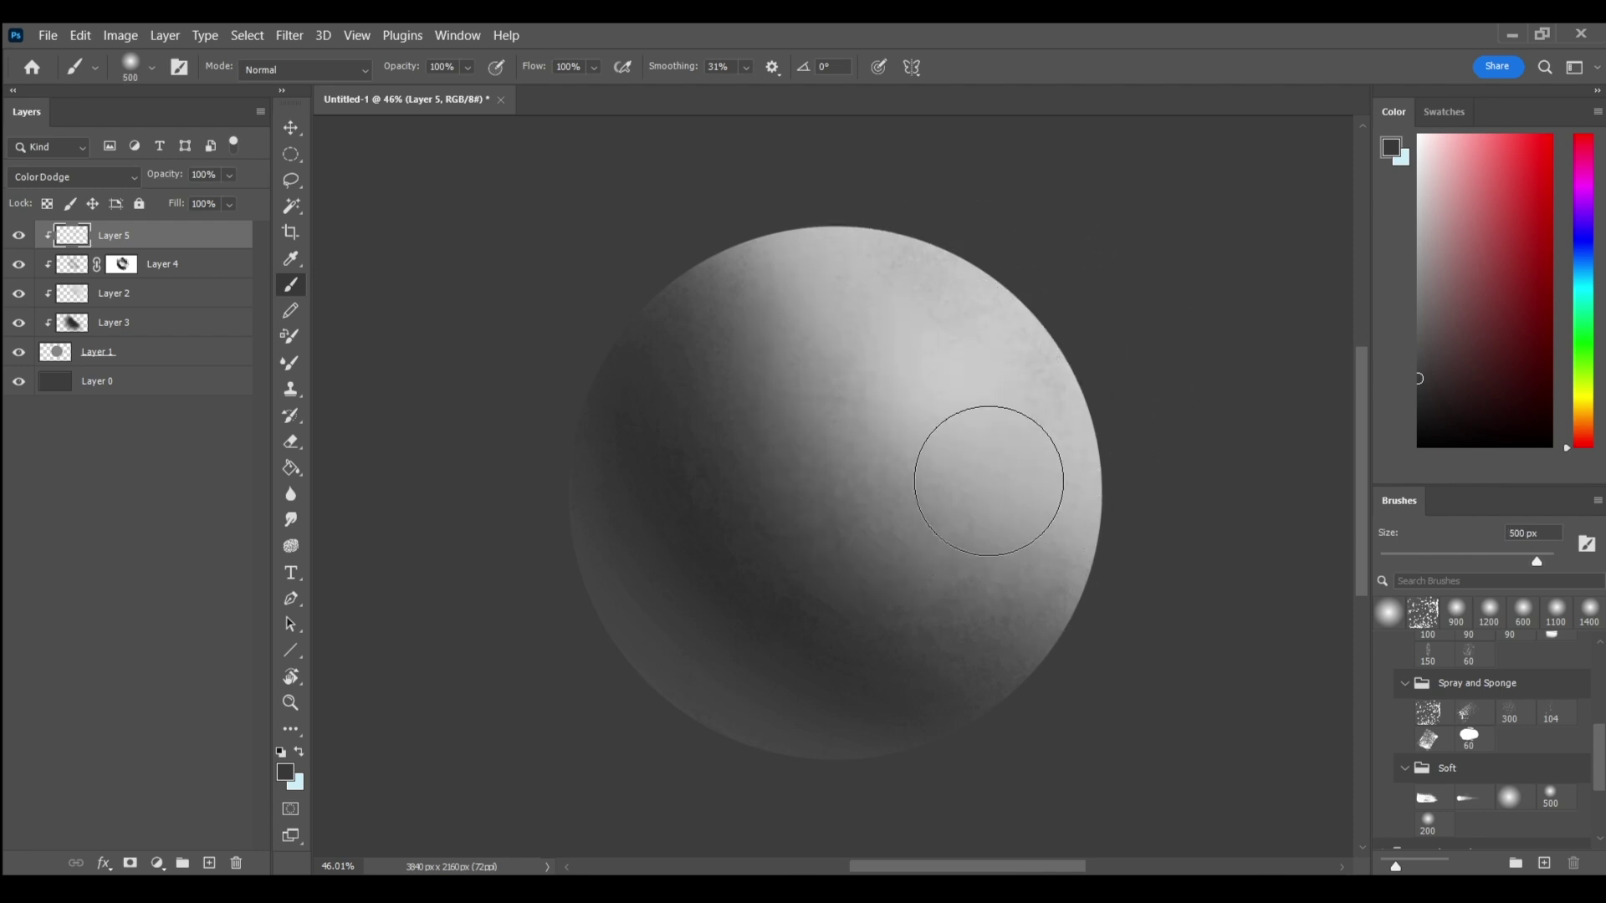
# Step: Concentrate the Color Dodge highlight on the sphere's upper-right area with the soft brush at 500 px
pyautogui.press(']')
pyautogui.press(']')
pyautogui.press(']')
pyautogui.moveTo(932, 360); pyautogui.dragTo(994, 450)
pyautogui.press('[')
pyautogui.press('[')
pyautogui.press('[')
pyautogui.press('[')
pyautogui.press('[')
pyautogui.press(']')
pyautogui.press(']')
pyautogui.press(']')
pyautogui.press(']')
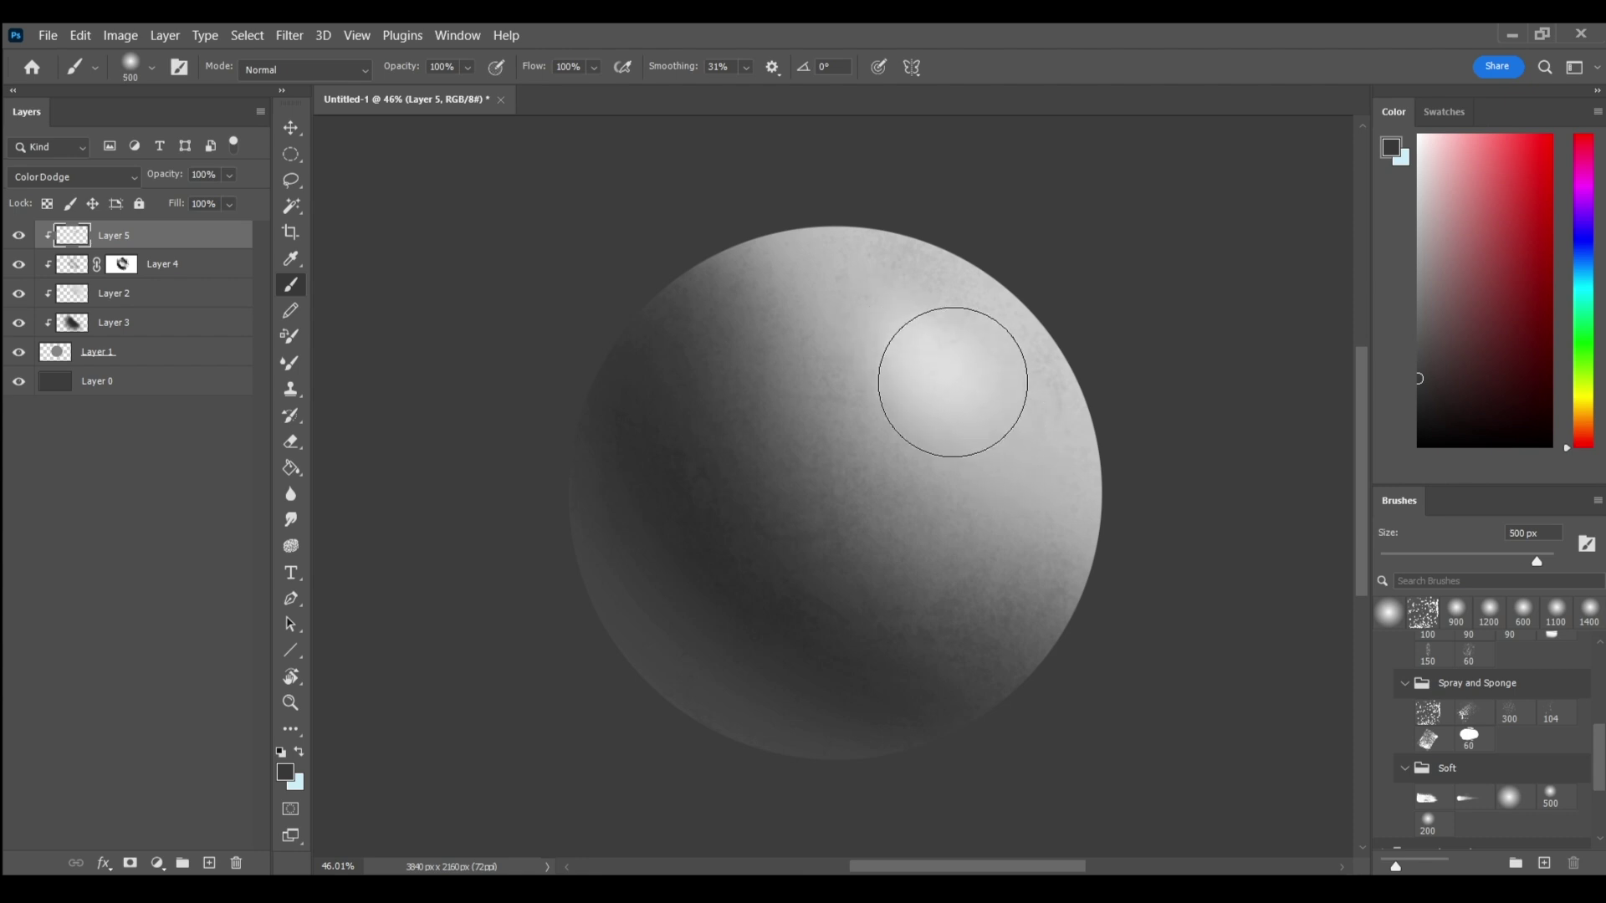
pyautogui.press('[')
pyautogui.press('[')
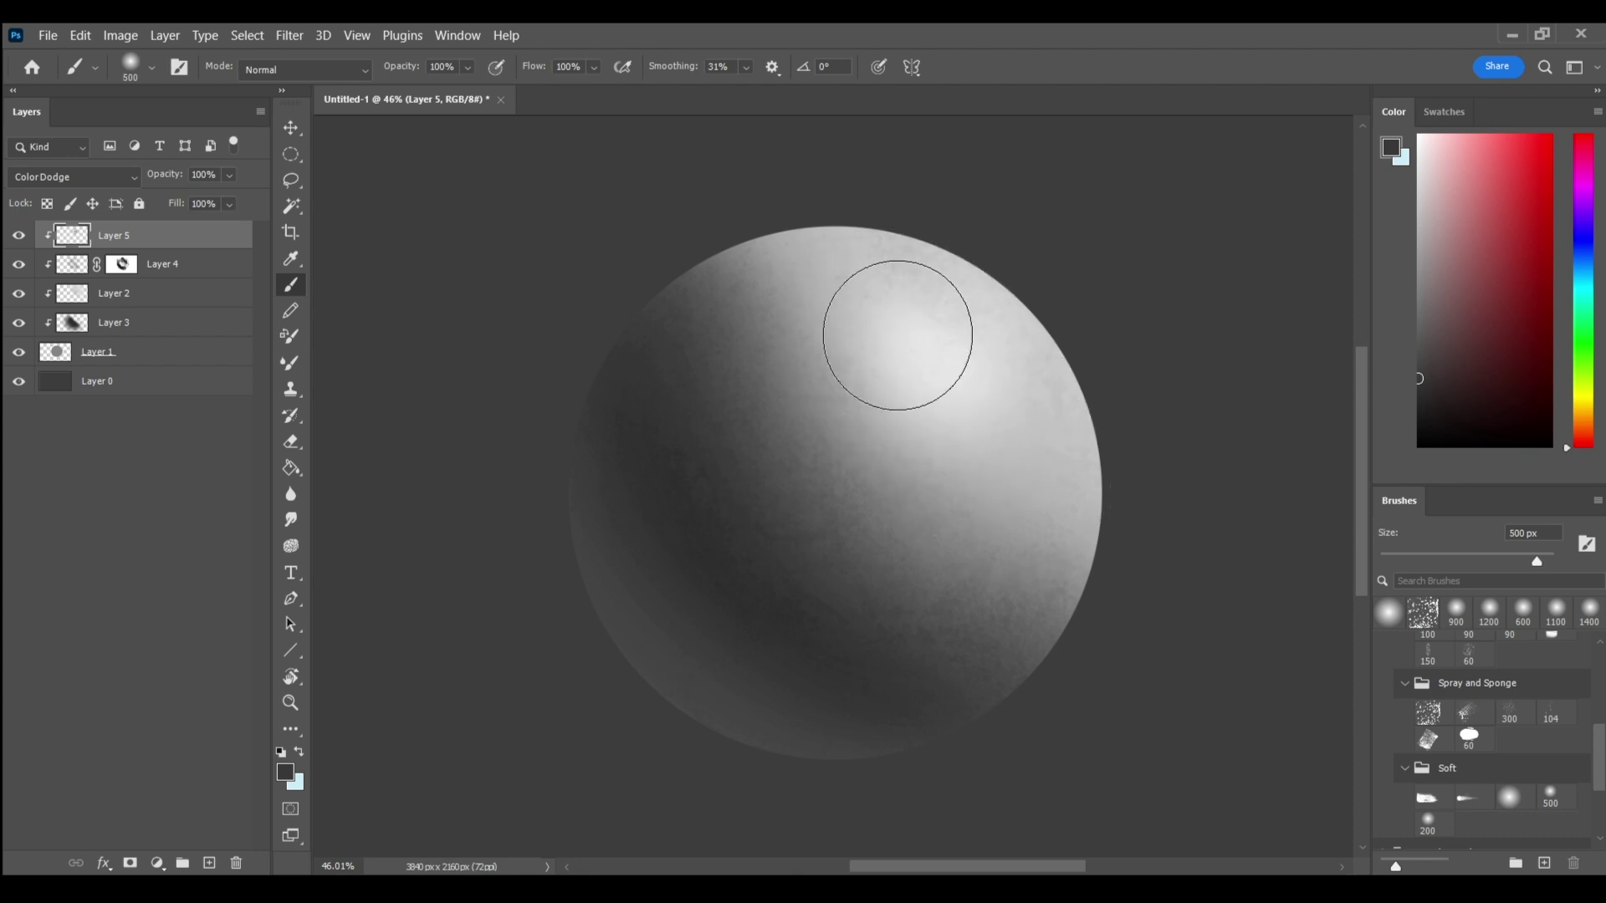
# Step: Extend and soften the highlight diagonally across the lit side with dark gray strokes at 500 and 700 px
pyautogui.moveTo(895, 333); pyautogui.dragTo(980, 435)
pyautogui.press(']')
pyautogui.press(']')
pyautogui.moveTo(925, 370); pyautogui.dragTo(964, 437)
pyautogui.moveTo(890, 335); pyautogui.dragTo(985, 452)
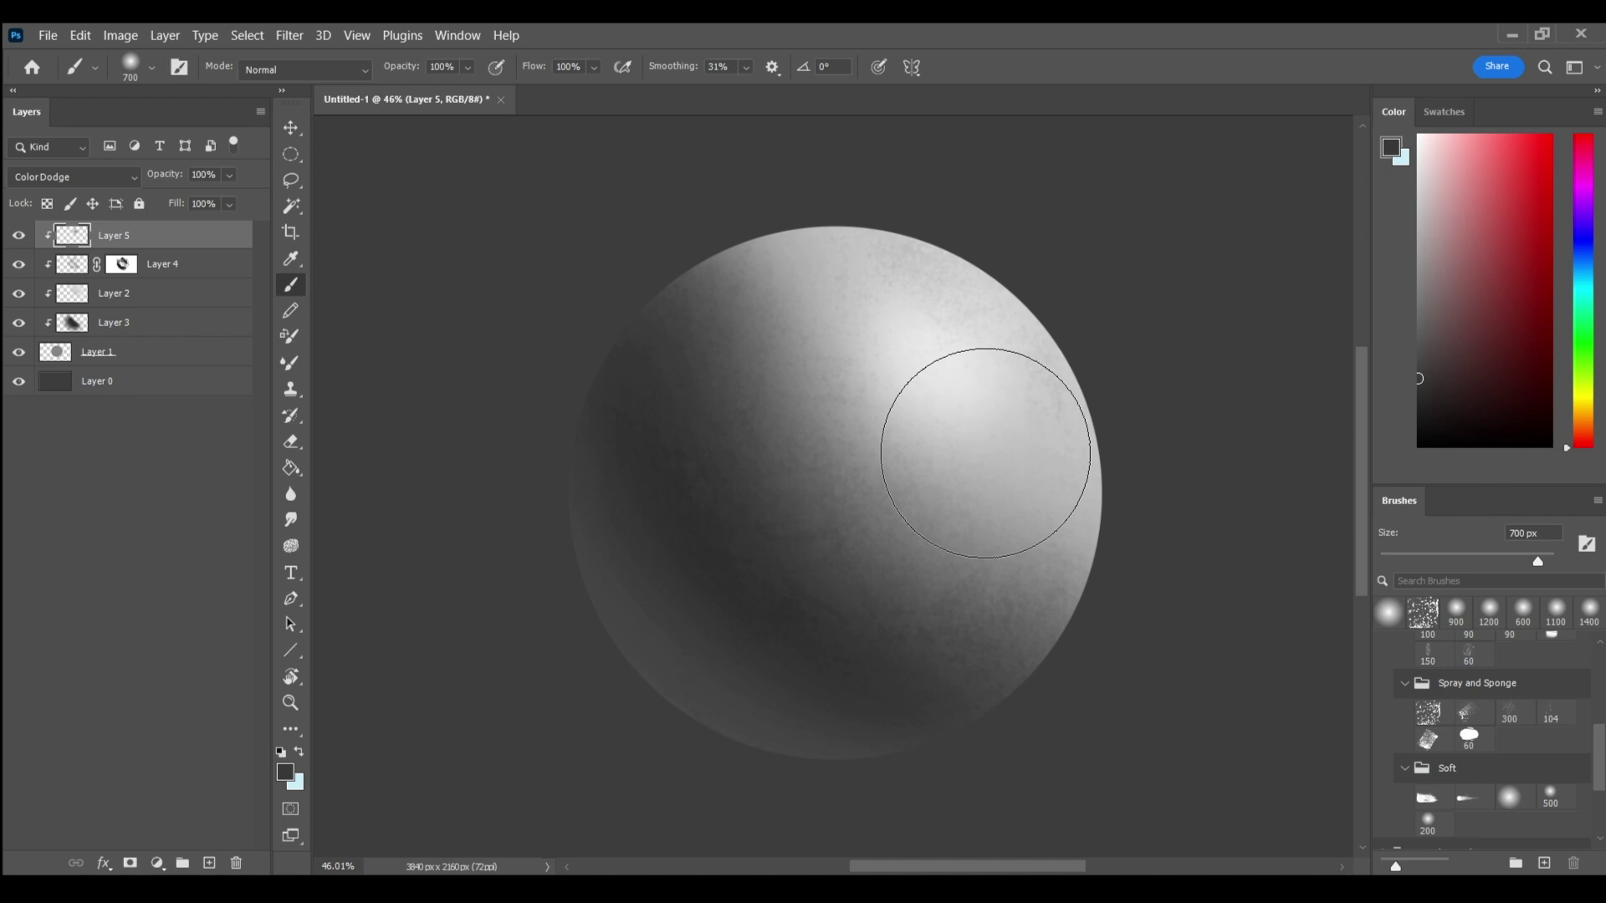
pyautogui.press('z')
pyautogui.moveTo(1163, 442)
pyautogui.mouseDown()
pyautogui.moveTo(1143, 463)
pyautogui.moveTo(1176, 450)
pyautogui.mouseUp()
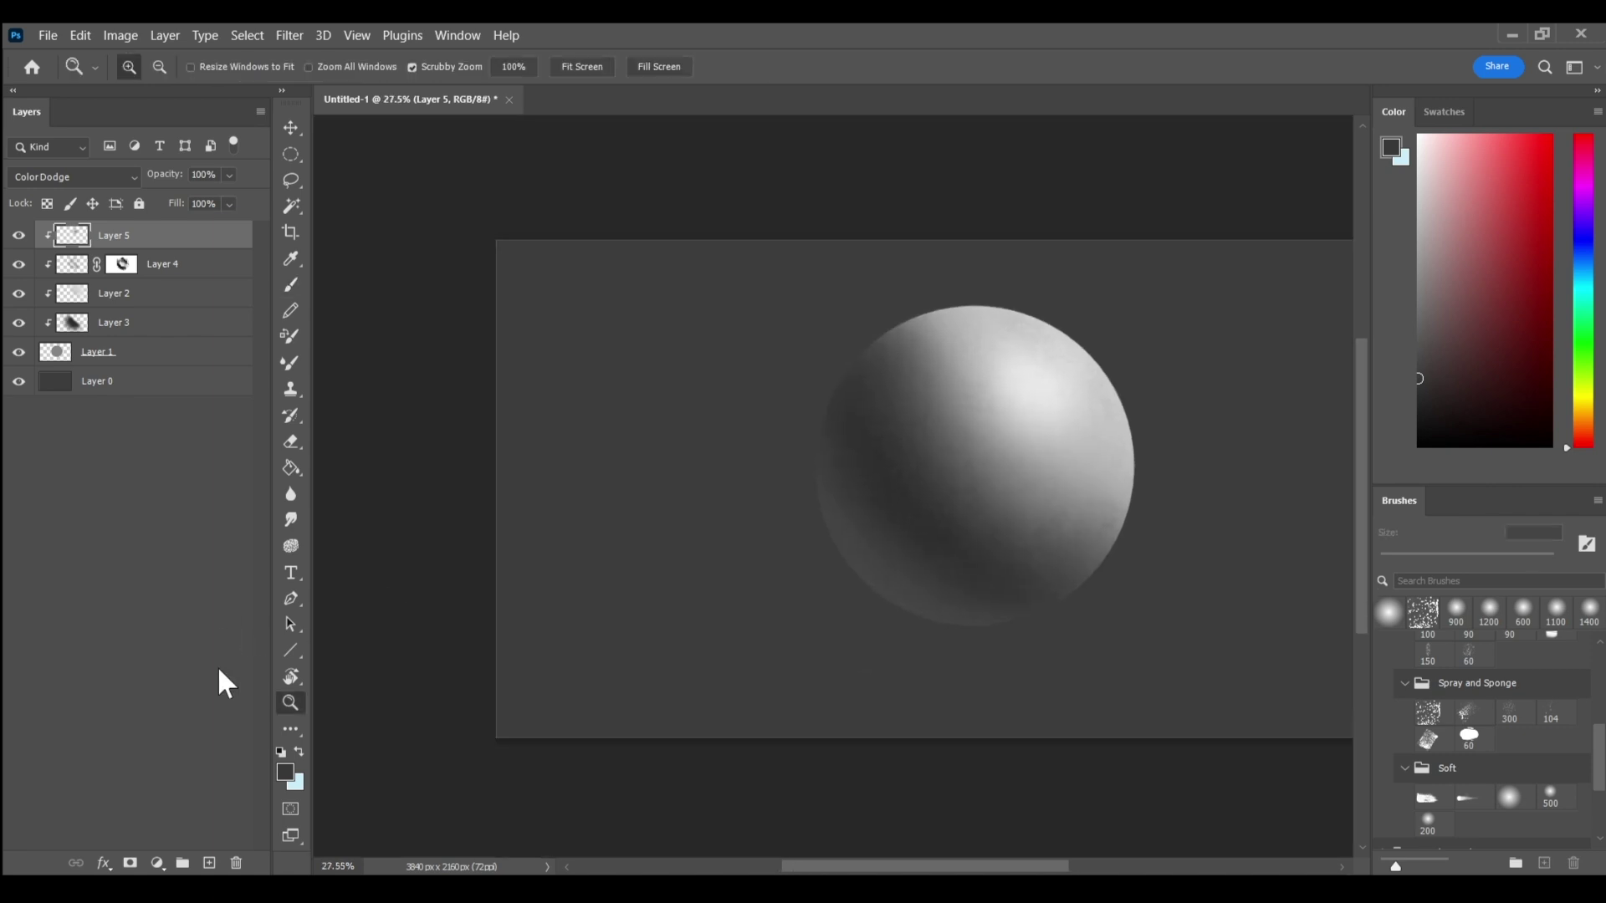
# Step: Add a new unclipped layer on top and reduce the soft round brush to 400 px
pyautogui.click(210, 864)
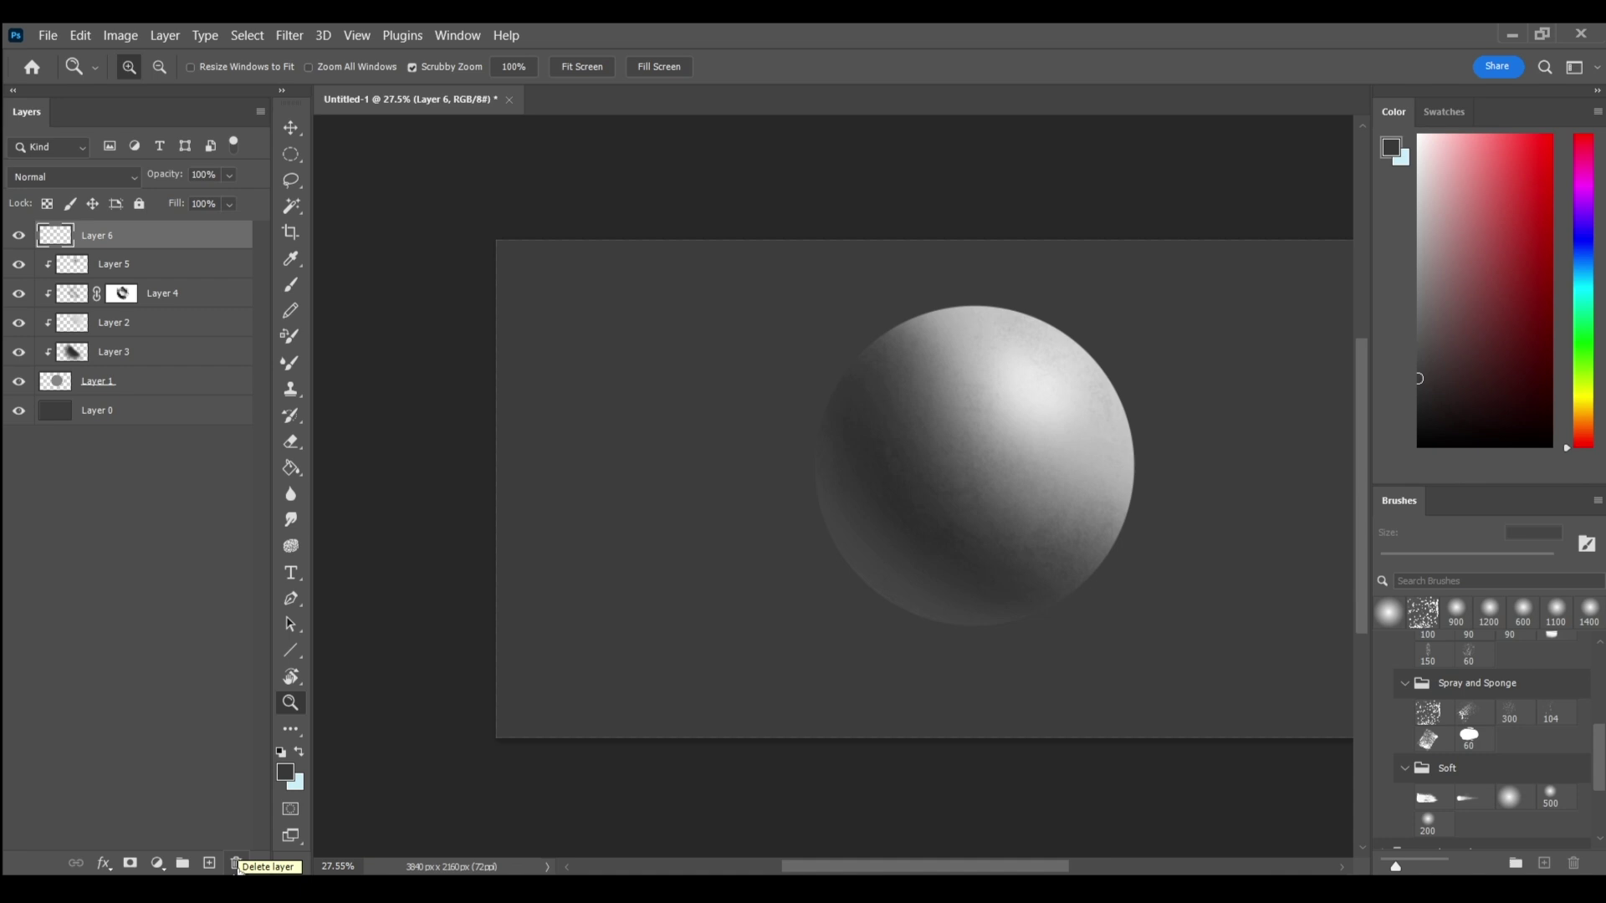
pyautogui.press('b')
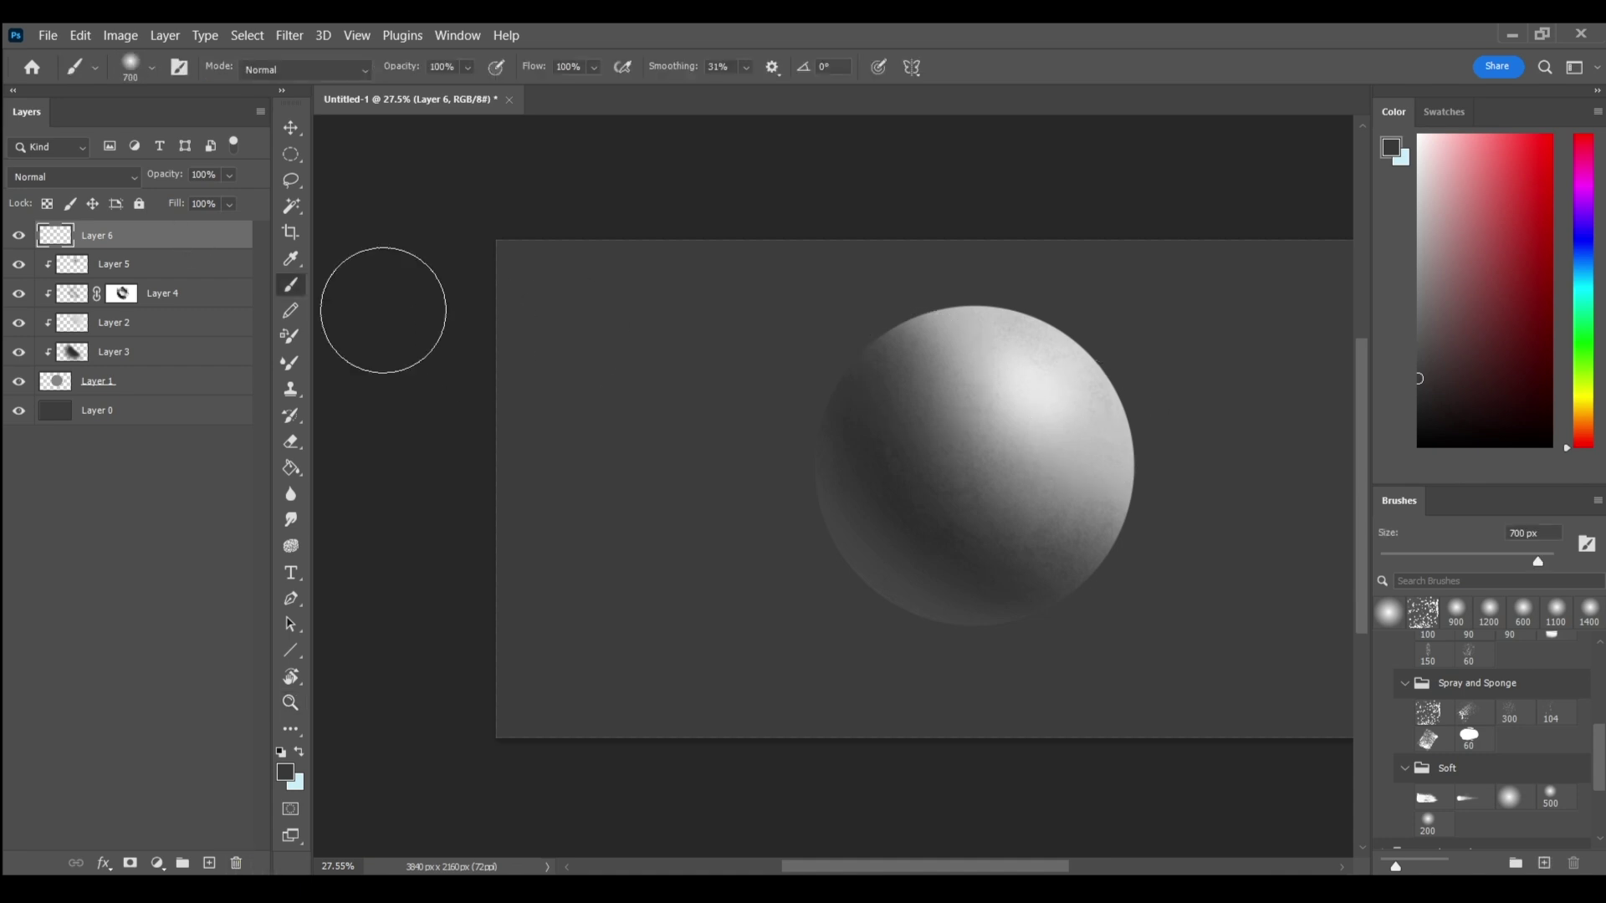
pyautogui.press(']')
pyautogui.press(']')
pyautogui.press(']')
pyautogui.press(']')
pyautogui.press(']')
pyautogui.press(']')
pyautogui.press(']')
pyautogui.press('[')
pyautogui.press('[')
pyautogui.press('[')
pyautogui.press('[')
pyautogui.press('[')
pyautogui.press('[')
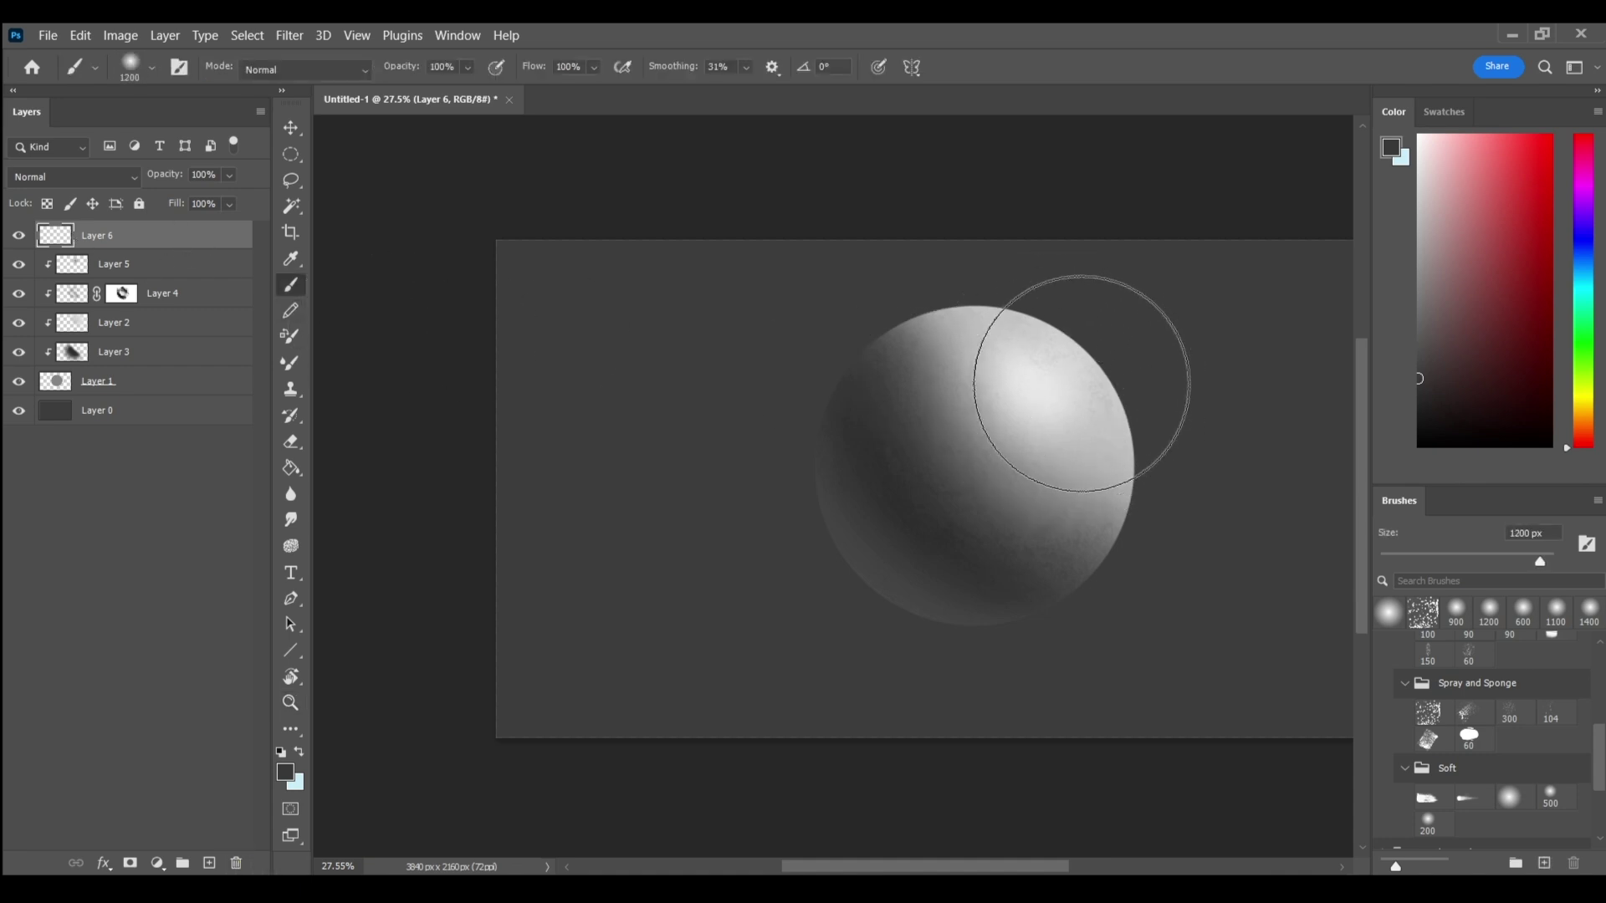
pyautogui.press('z')
pyautogui.moveTo(1109, 398)
pyautogui.mouseDown()
pyautogui.moveTo(1168, 348)
pyautogui.moveTo(1226, 351)
pyautogui.mouseUp()
pyautogui.moveTo(1136, 399); pyautogui.dragTo(1021, 416)
pyautogui.press('b')
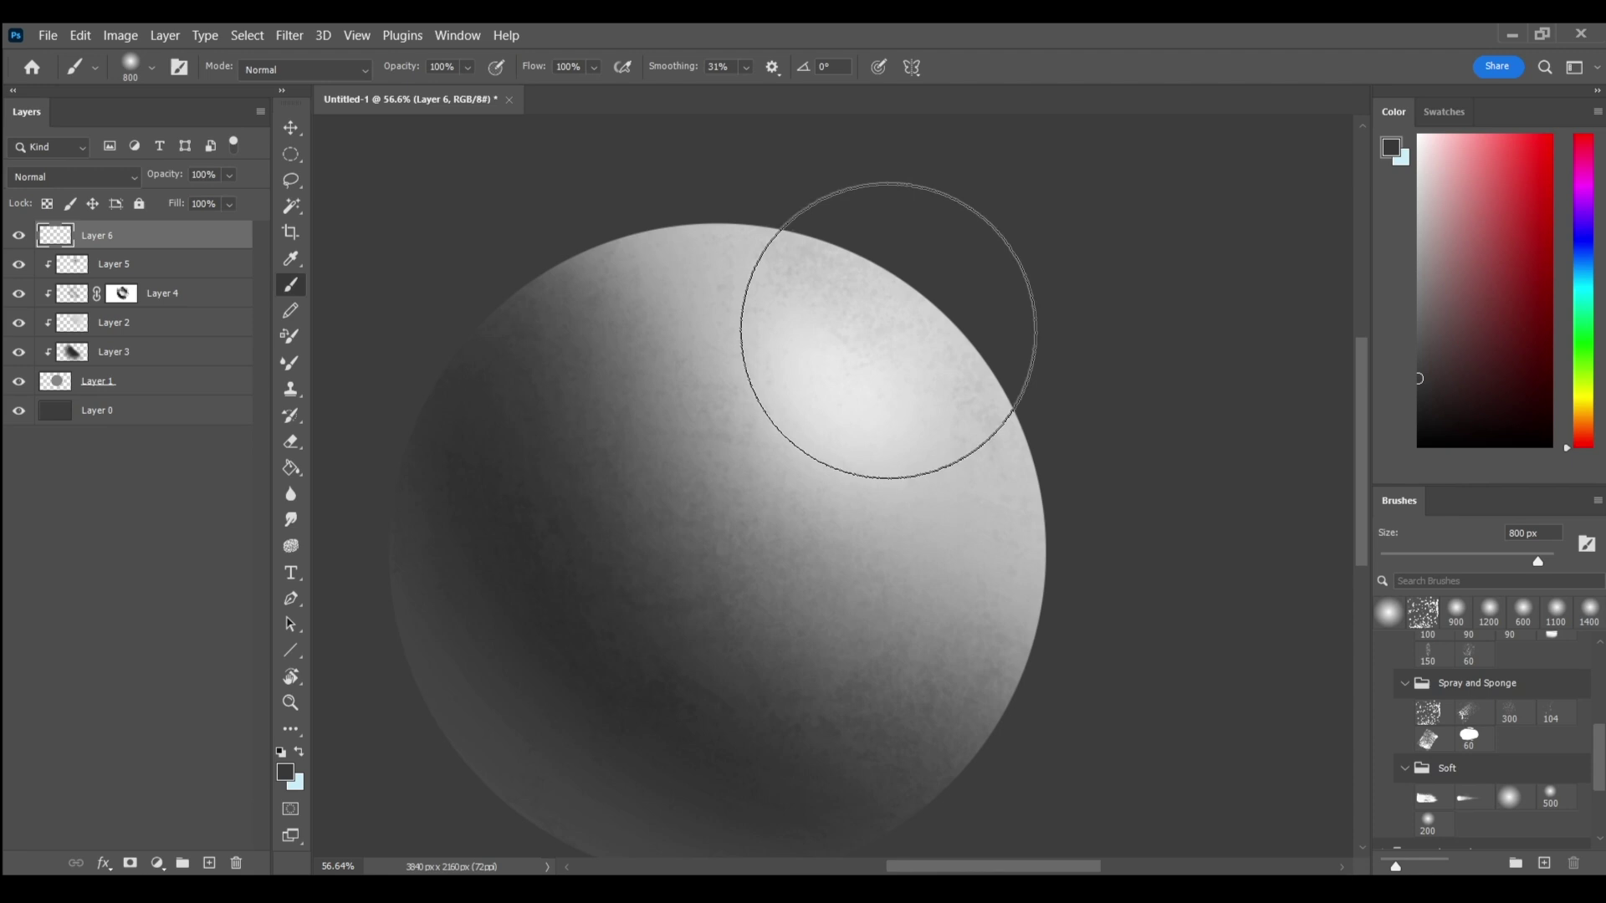
pyautogui.press('[')
pyautogui.press('[')
pyautogui.press('[')
pyautogui.press('[')
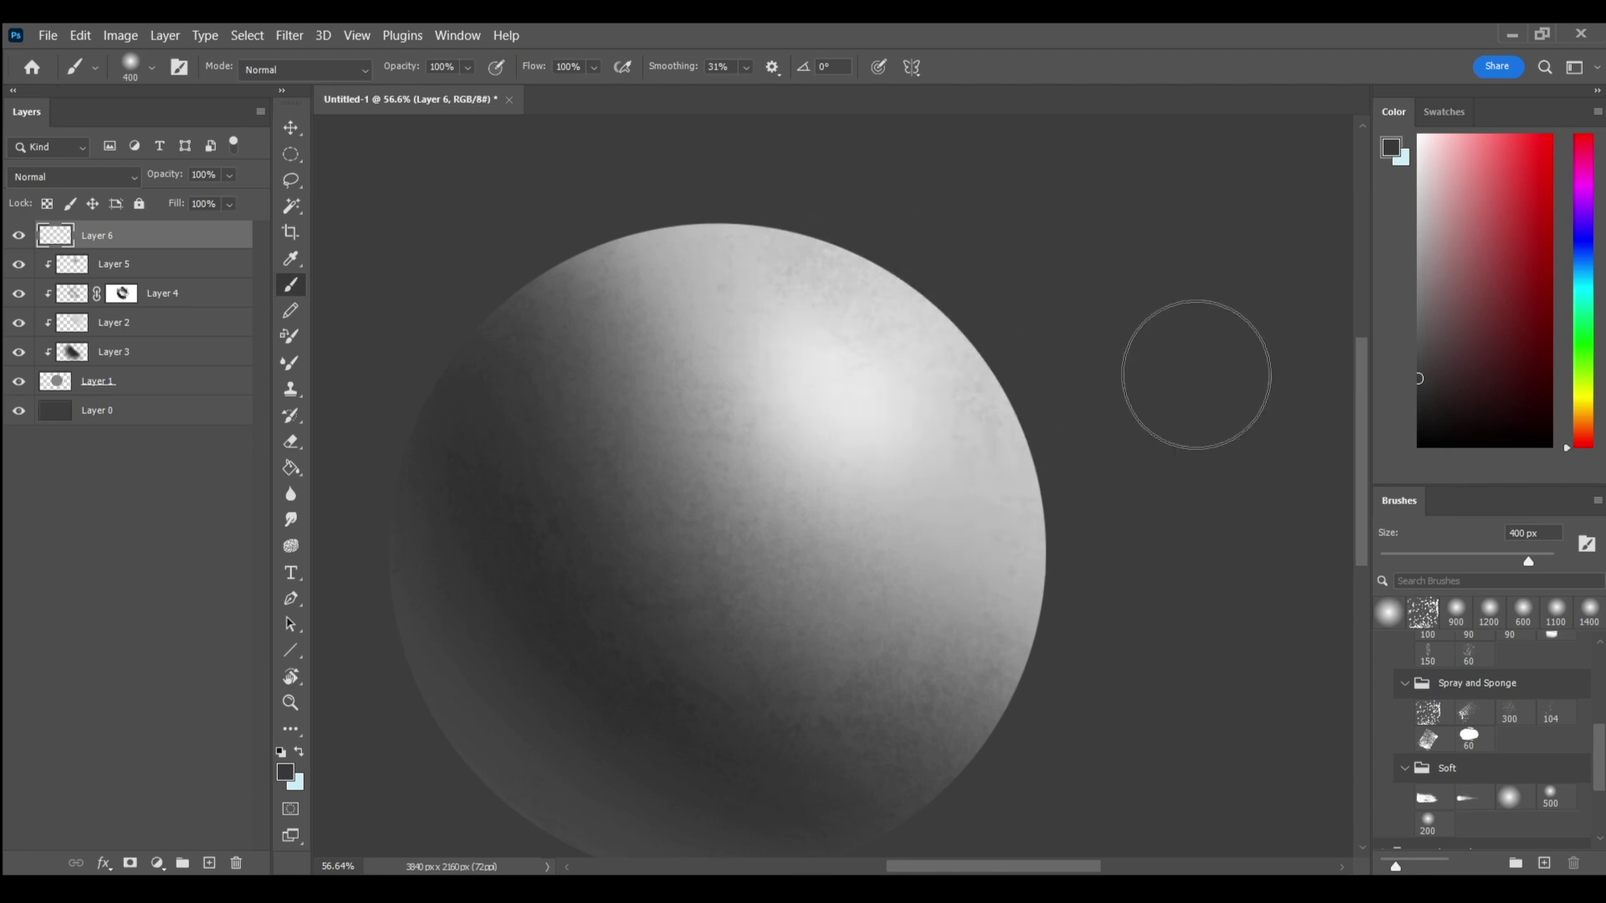
# Step: Set the new top layer's blend mode to Color Dodge and pick near-white as the foreground color
pyautogui.click(134, 177)
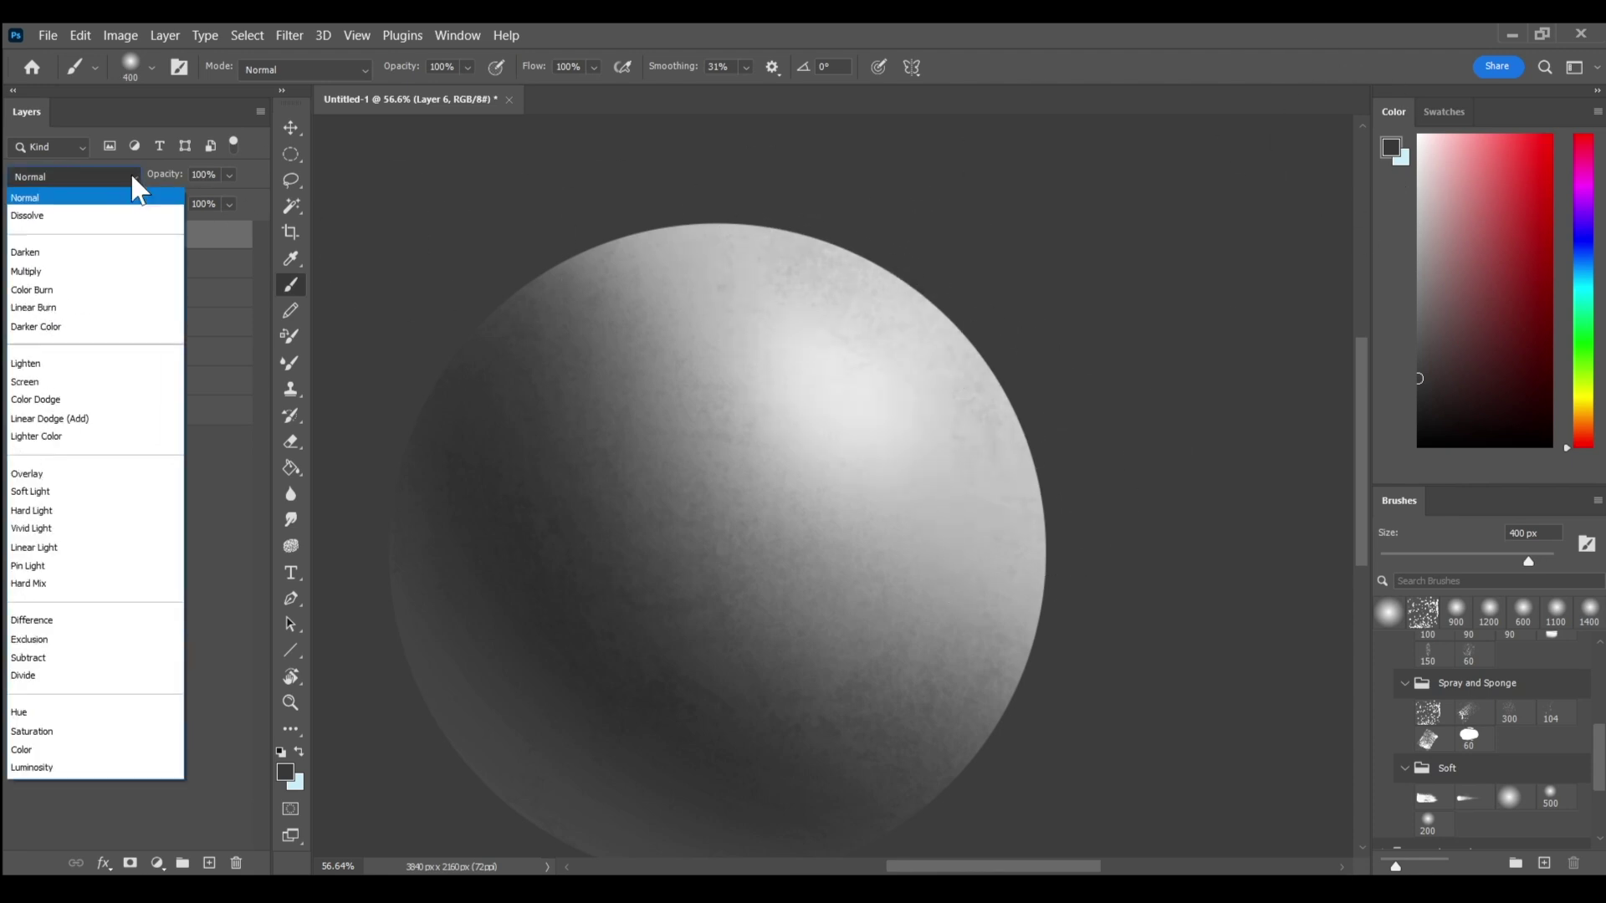
pyautogui.click(65, 401)
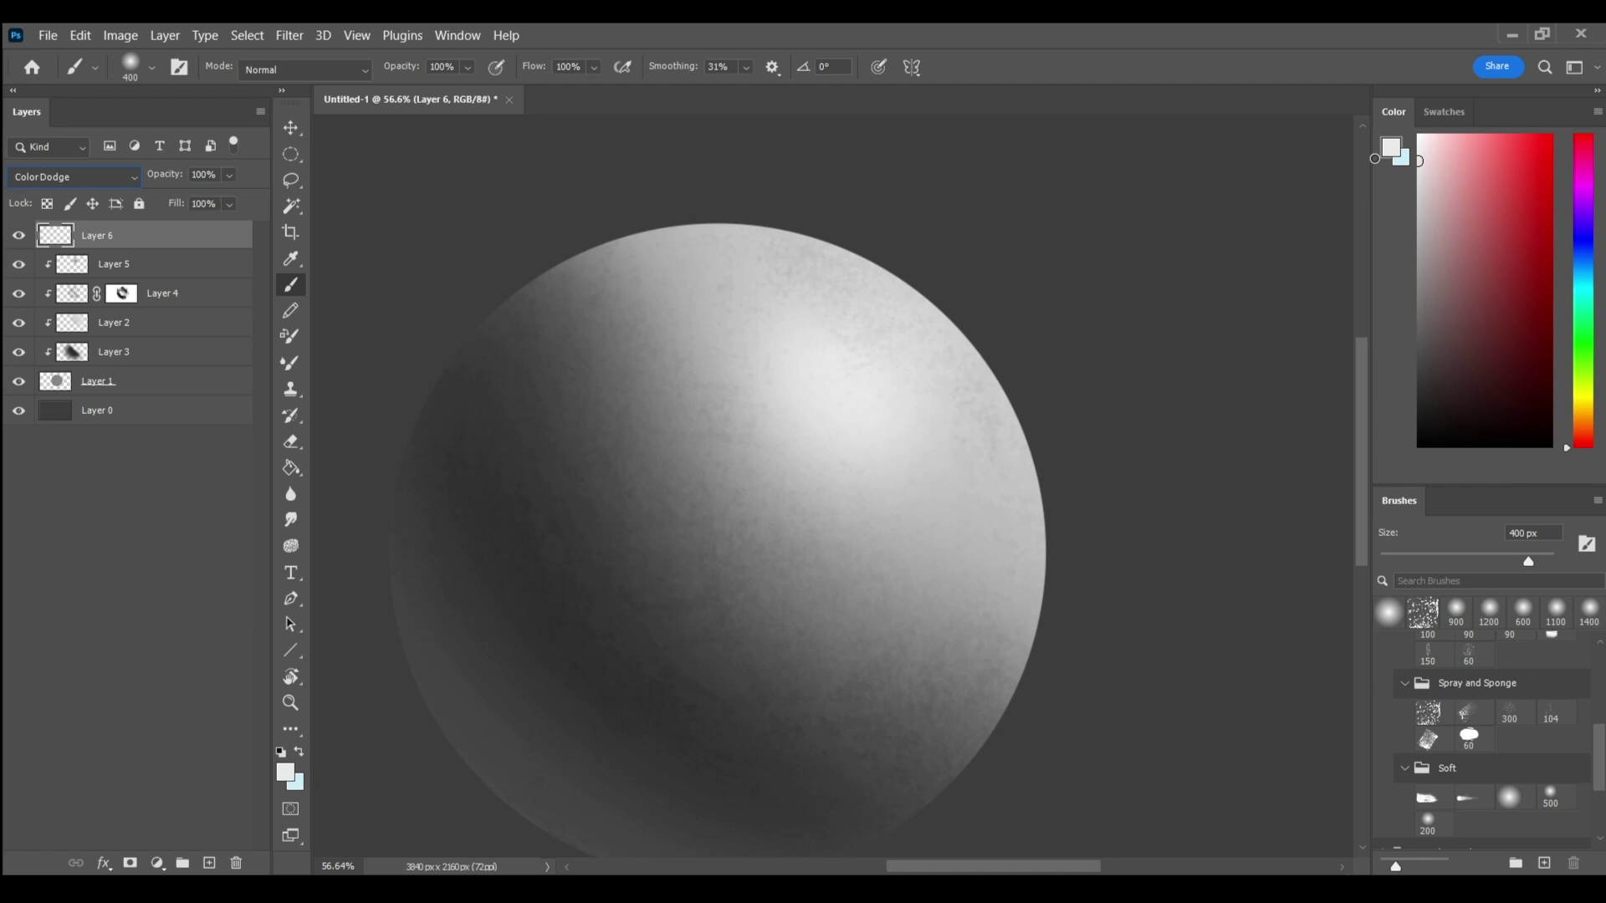
pyautogui.click(1419, 142)
# Step: Paint a soft near-white glow around the sphere's upper-right edge, varying the brush size between 300 and 900 px
pyautogui.moveTo(774, 251)
pyautogui.mouseDown()
pyautogui.moveTo(1005, 453)
pyautogui.moveTo(1021, 586)
pyautogui.mouseUp()
pyautogui.hotkey('ctrl', 'z')
pyautogui.press('[')
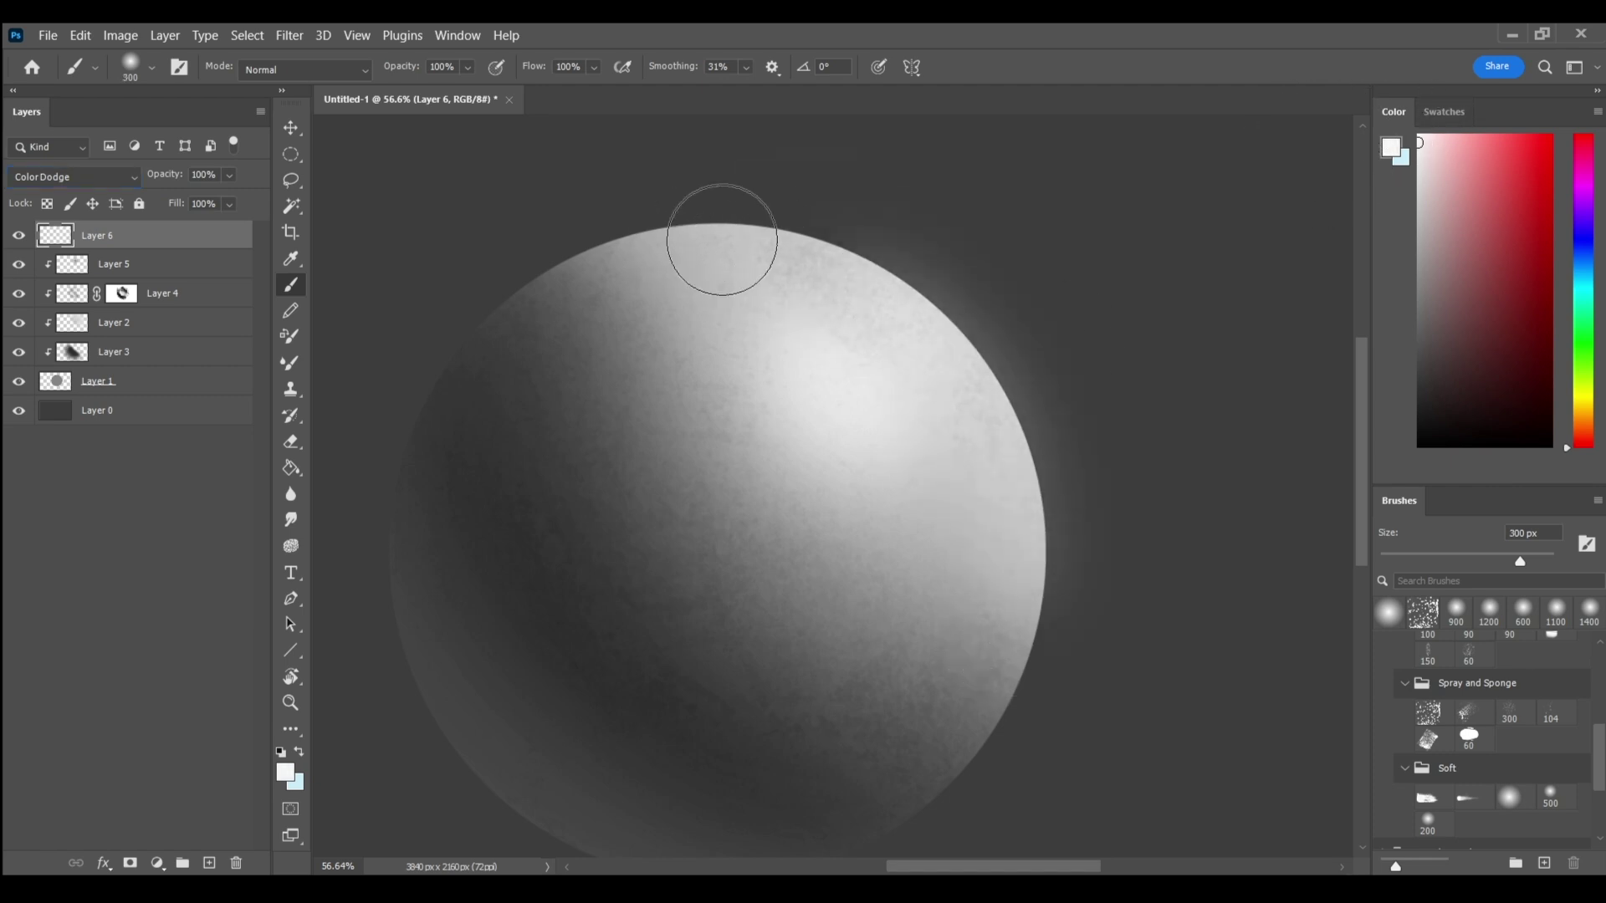
pyautogui.press(']')
pyautogui.press(']')
pyautogui.press(']')
pyautogui.press(']')
pyautogui.press(']')
pyautogui.press(']')
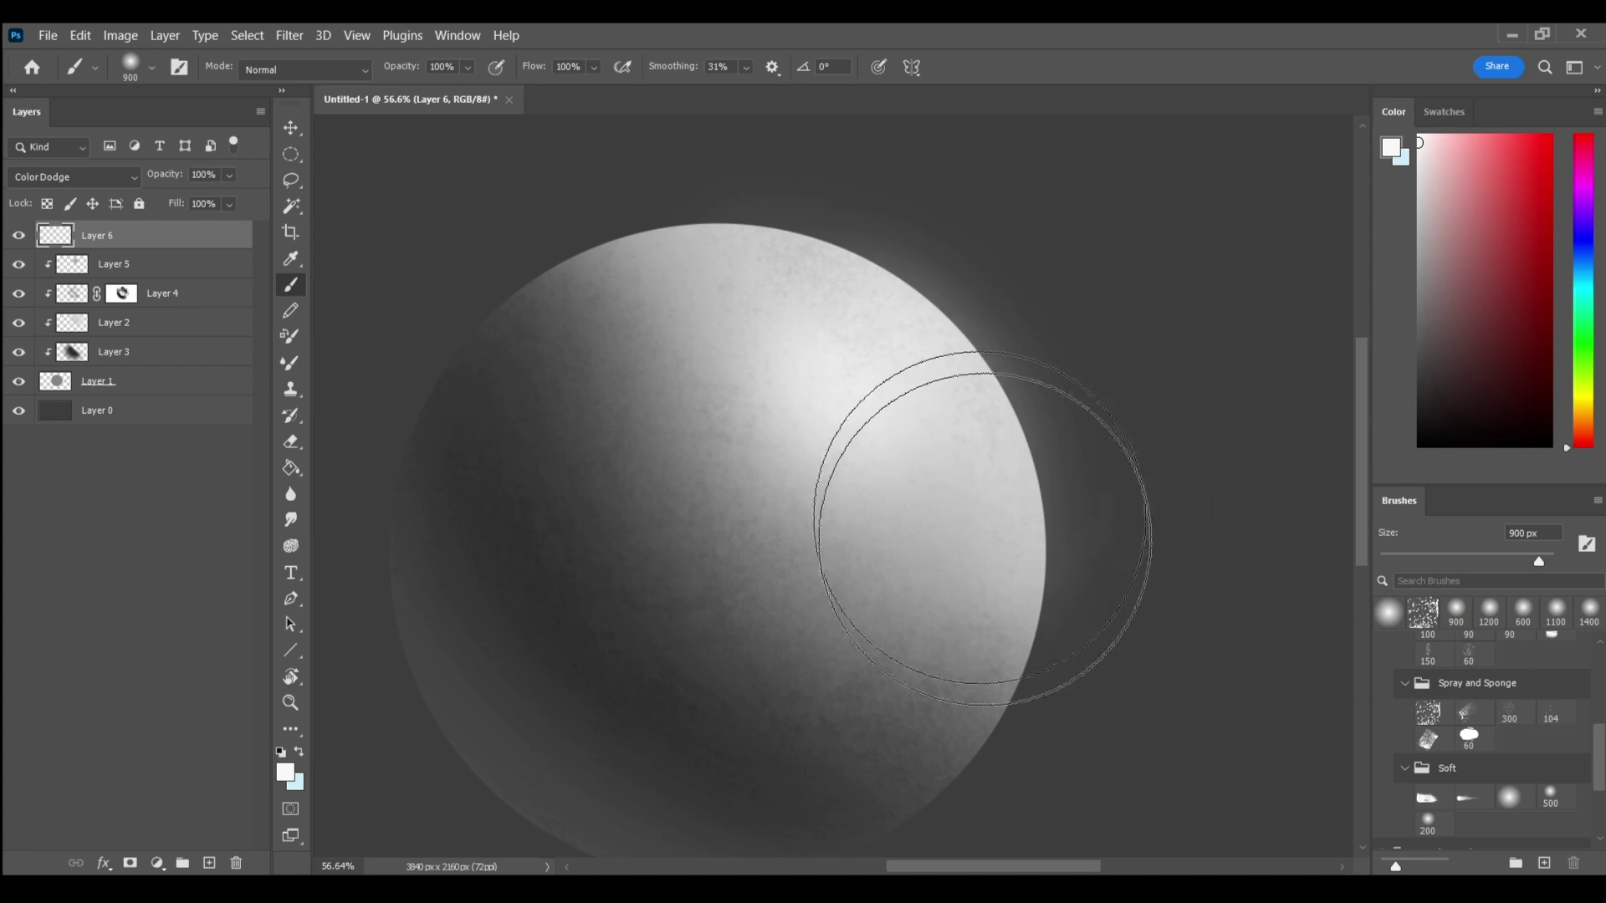
pyautogui.press('[')
pyautogui.press('[')
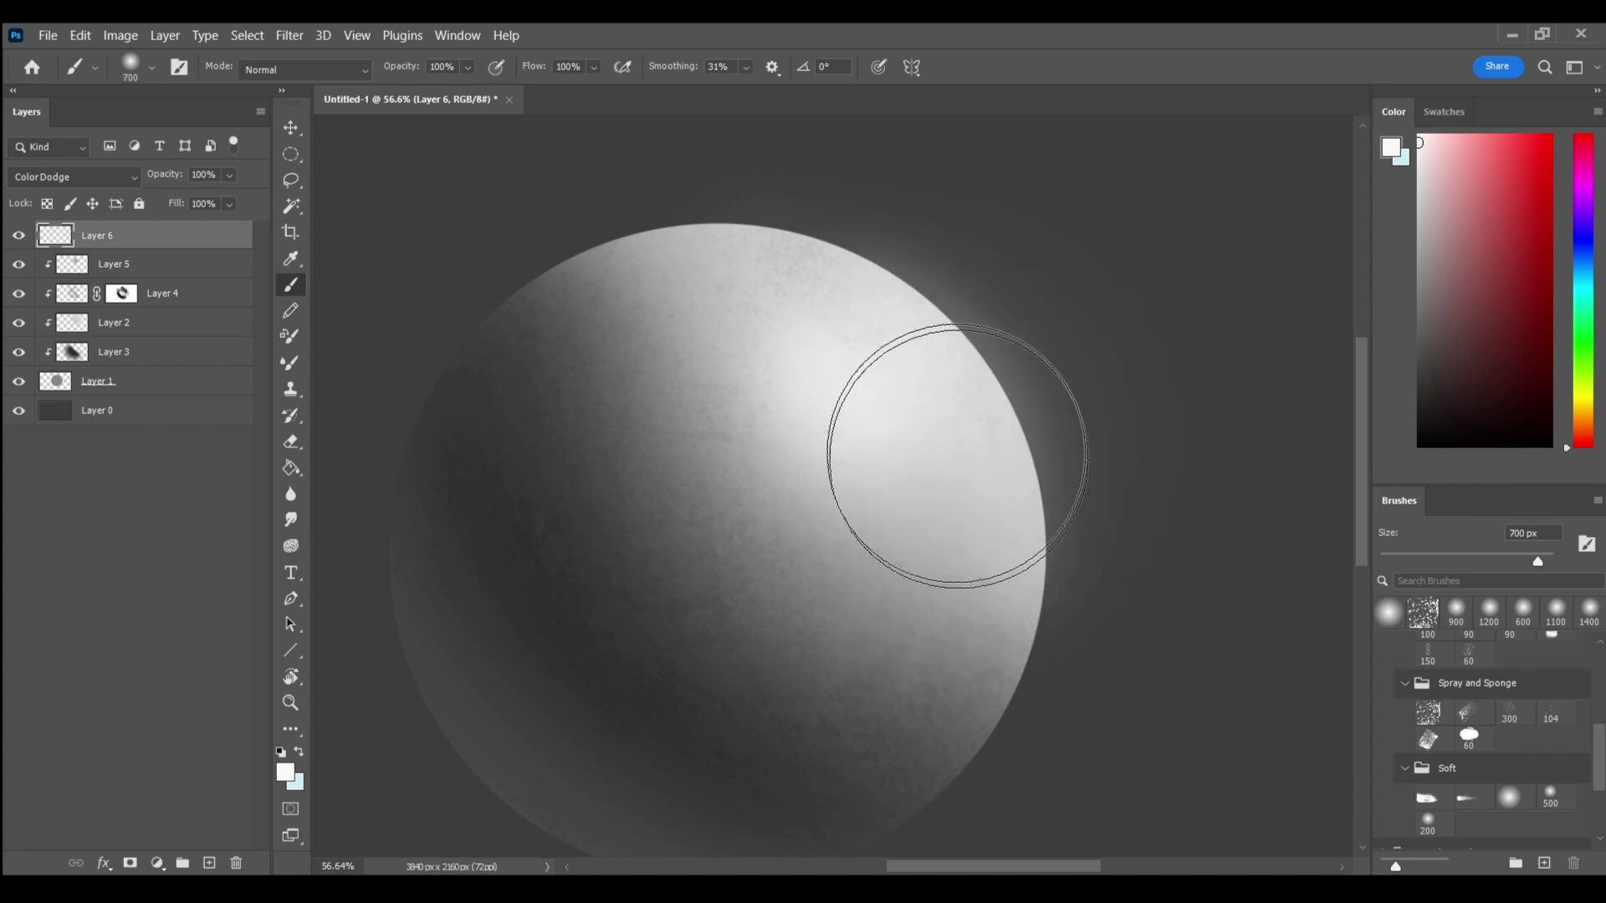
pyautogui.press('[')
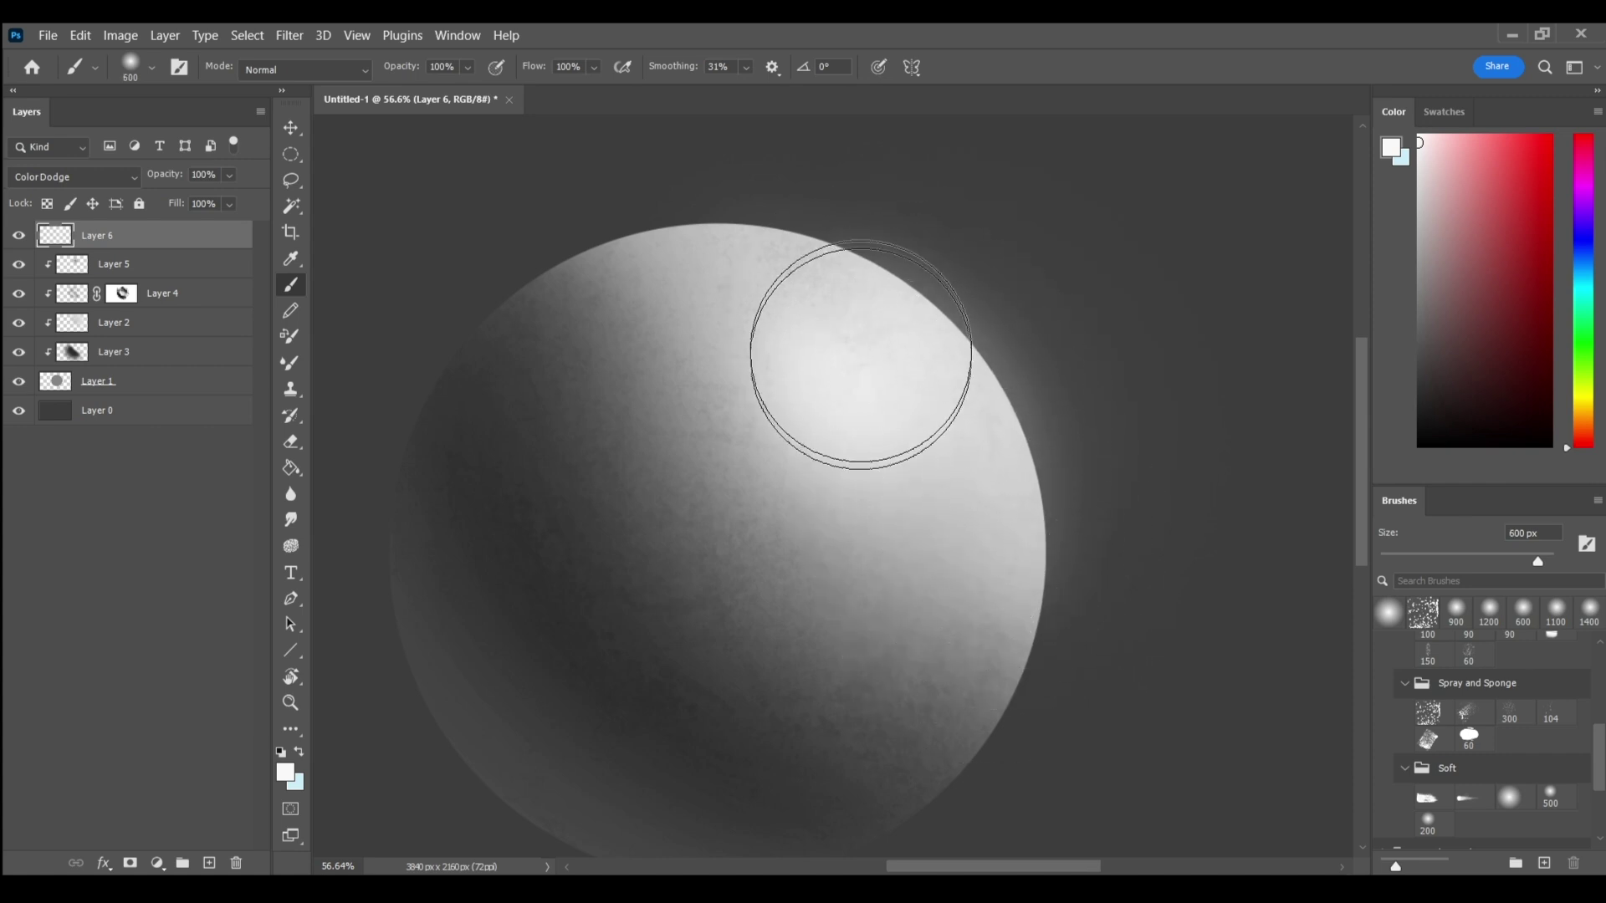
pyautogui.press(']')
pyautogui.press(']')
pyautogui.press(']')
# Step: Add a new layer directly above the background Layer 0, beneath the sphere
pyautogui.press('z')
pyautogui.moveTo(1119, 476); pyautogui.dragTo(1037, 598)
pyautogui.press('space')
pyautogui.moveTo(1091, 615)
pyautogui.mouseDown()
pyautogui.moveTo(1038, 508)
pyautogui.moveTo(1052, 427)
pyautogui.mouseUp()
pyautogui.moveTo(953, 431); pyautogui.dragTo(945, 309)
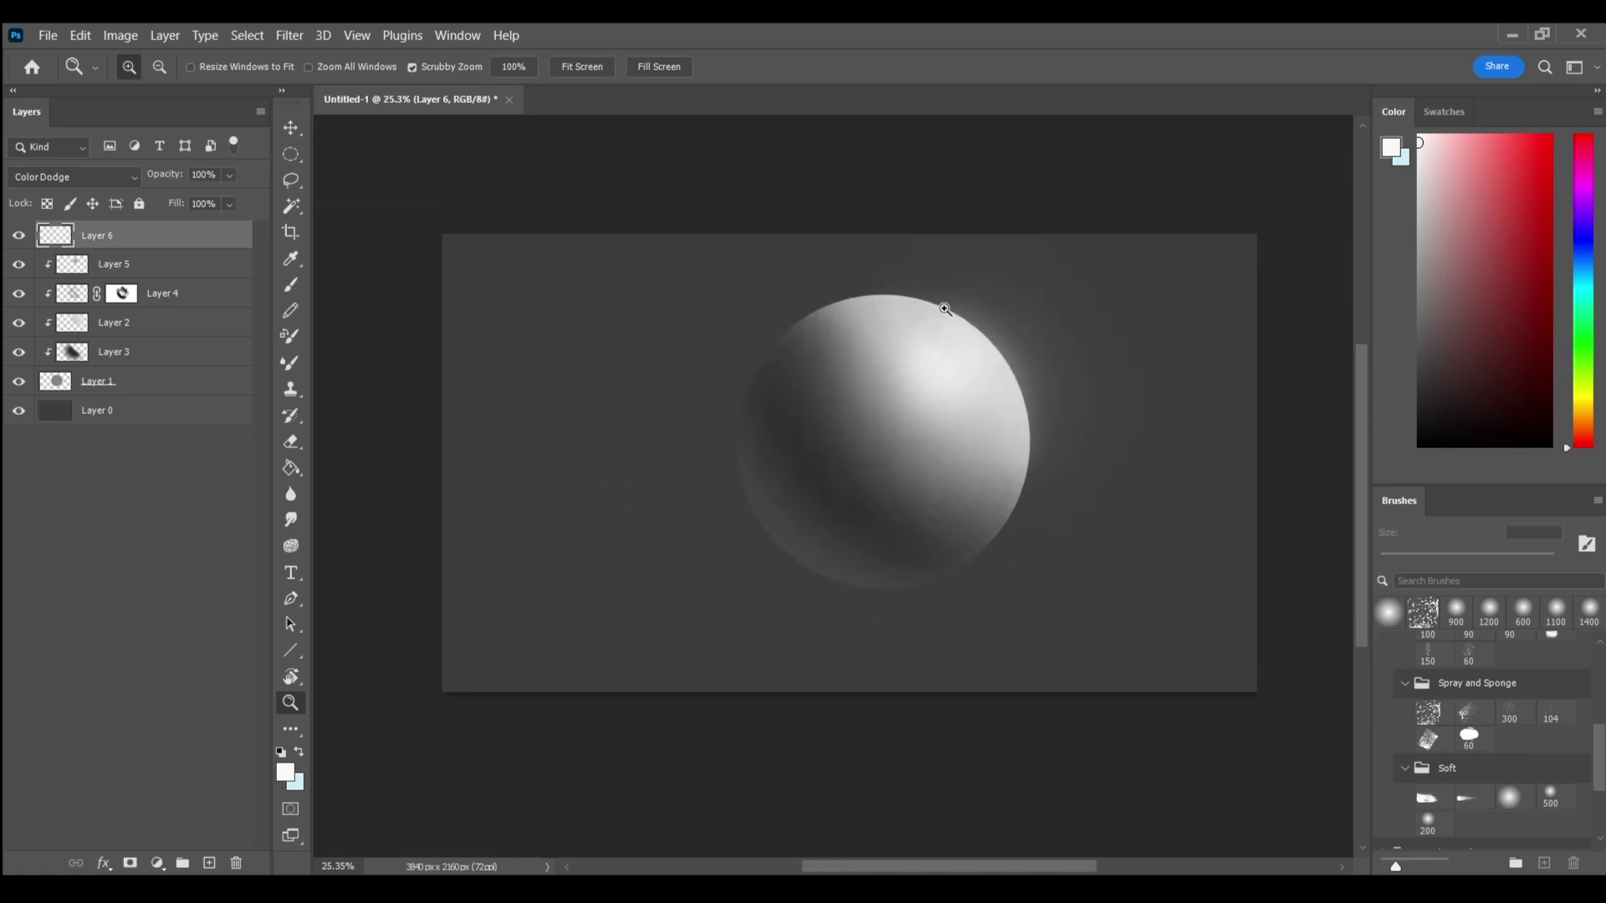
pyautogui.click(167, 390)
pyautogui.moveTo(896, 502); pyautogui.dragTo(1000, 480)
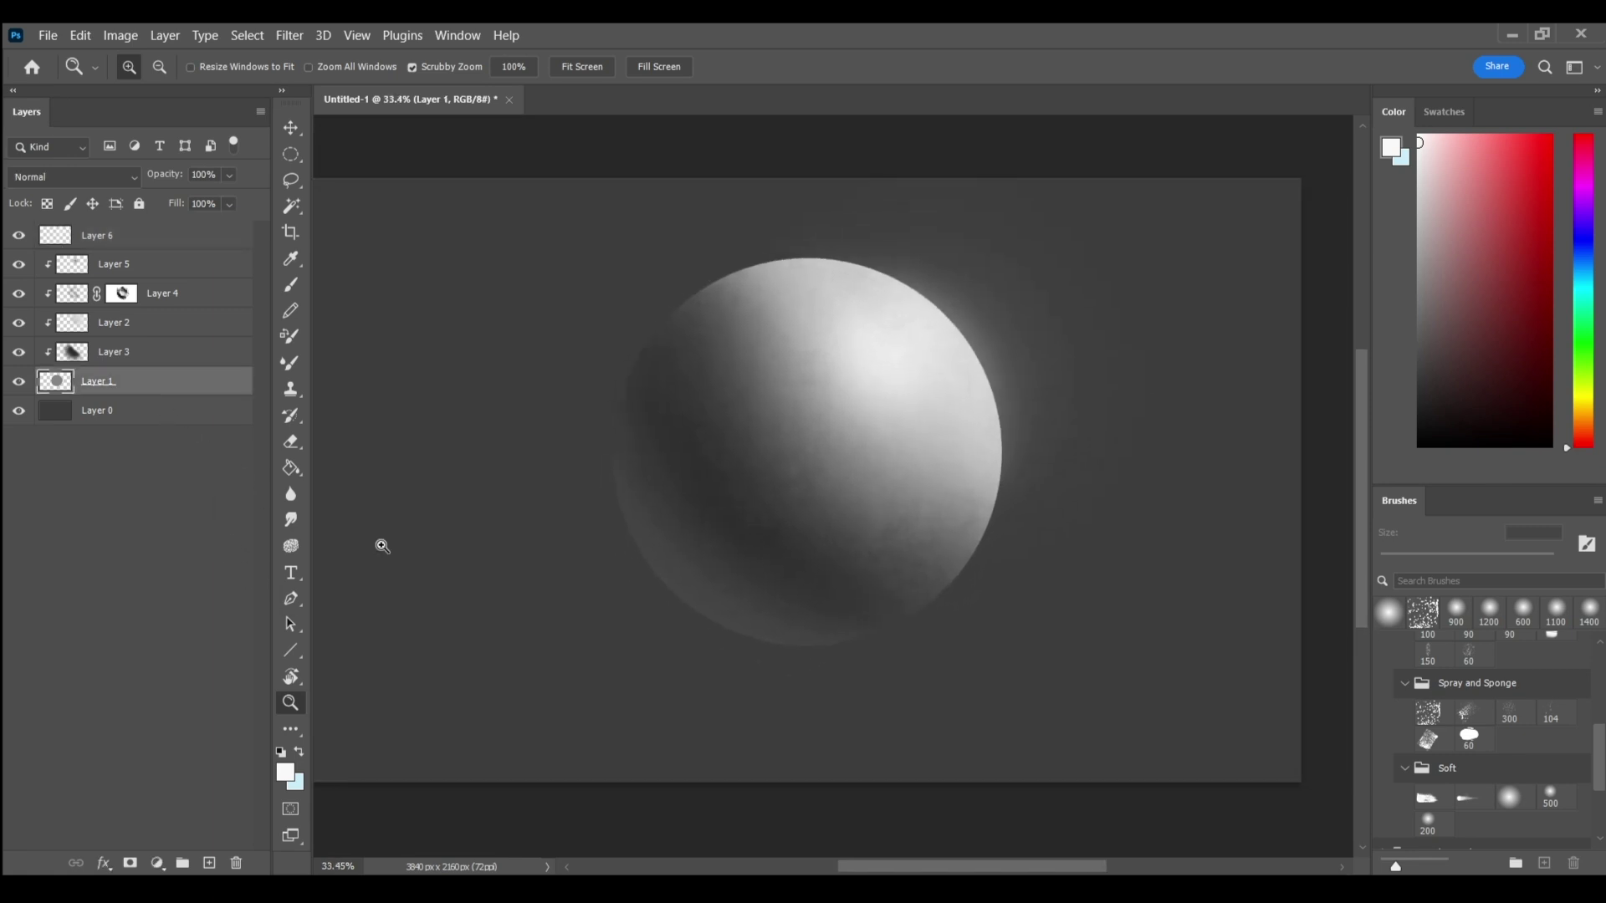
pyautogui.moveTo(1117, 548); pyautogui.dragTo(1133, 538)
pyautogui.click(172, 410)
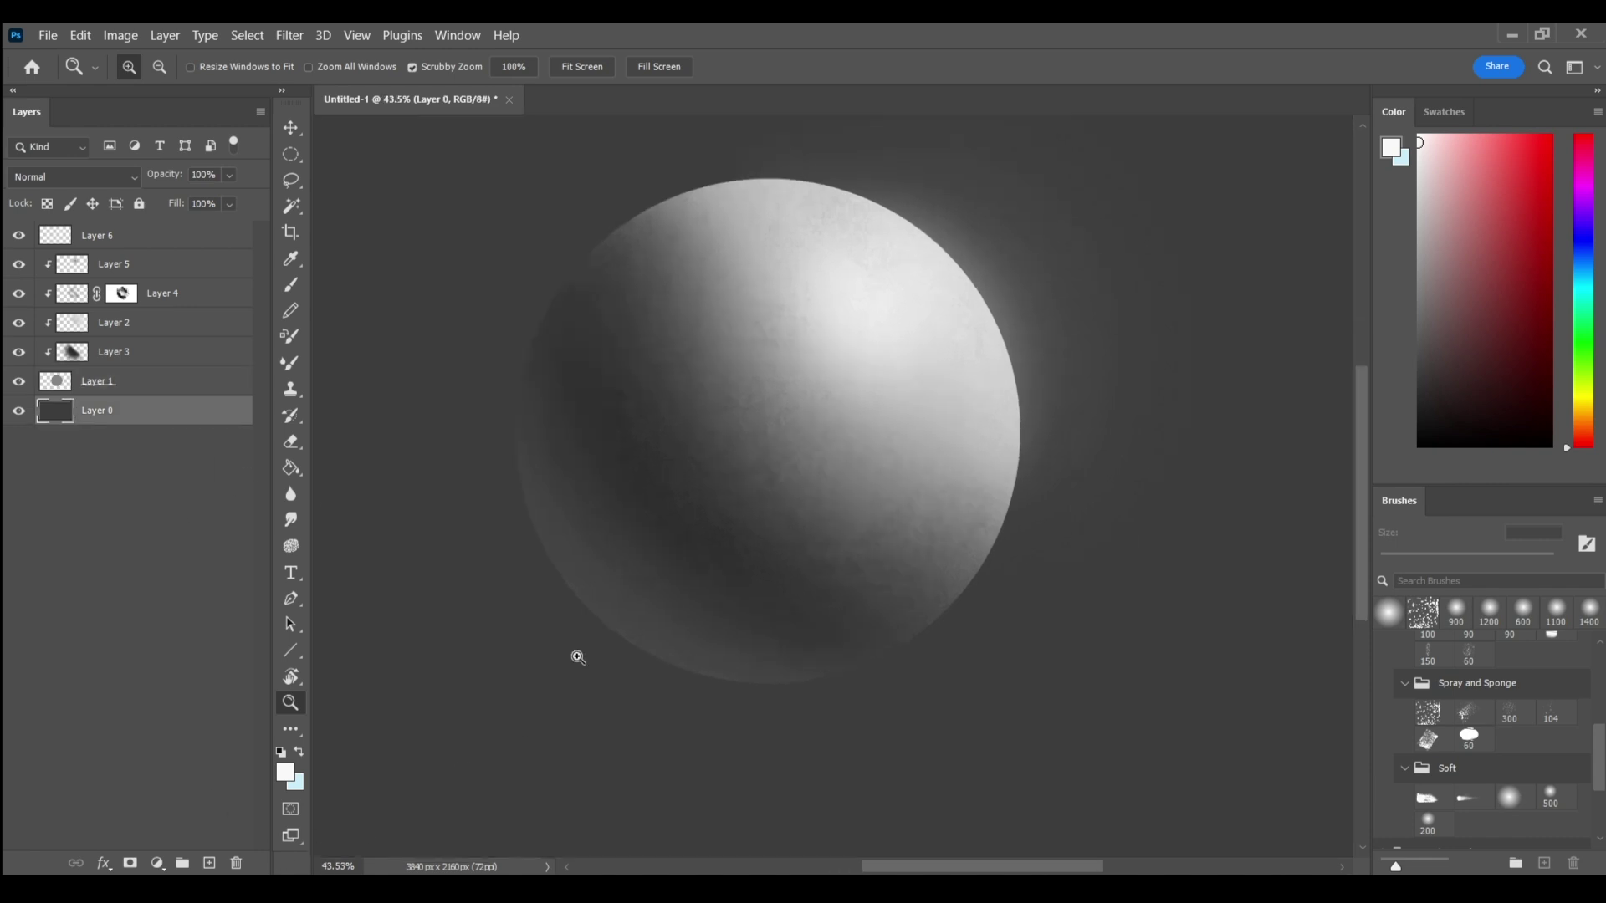
pyautogui.click(209, 863)
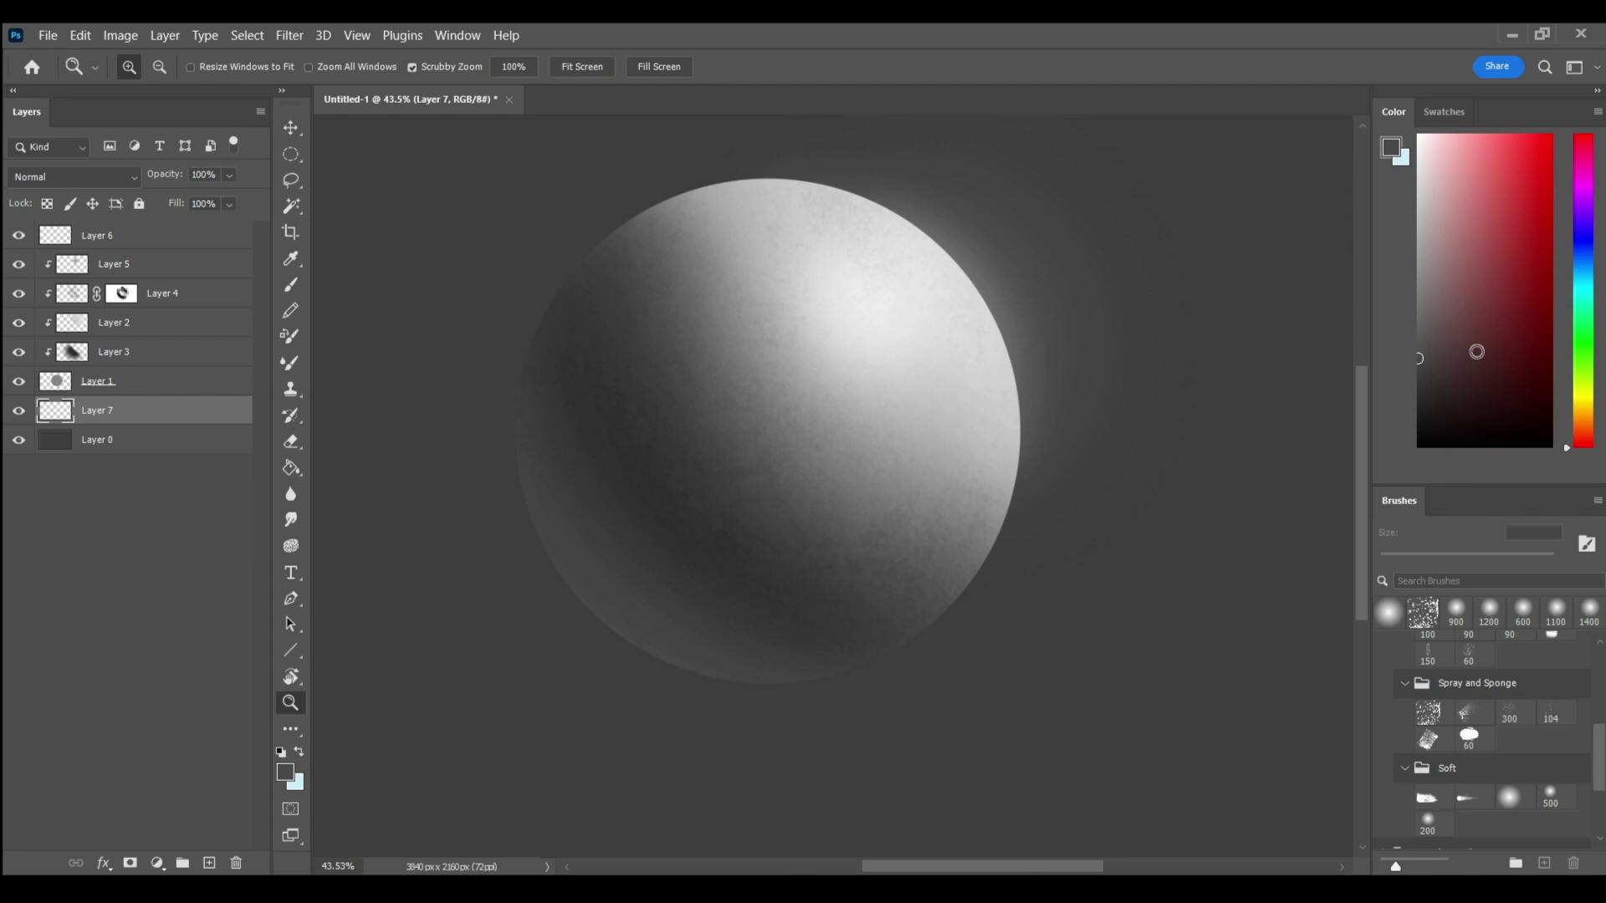
# Step: Examine the sphere and its rim glow against the whole canvas and up close
pyautogui.moveTo(1010, 348); pyautogui.dragTo(857, 361)
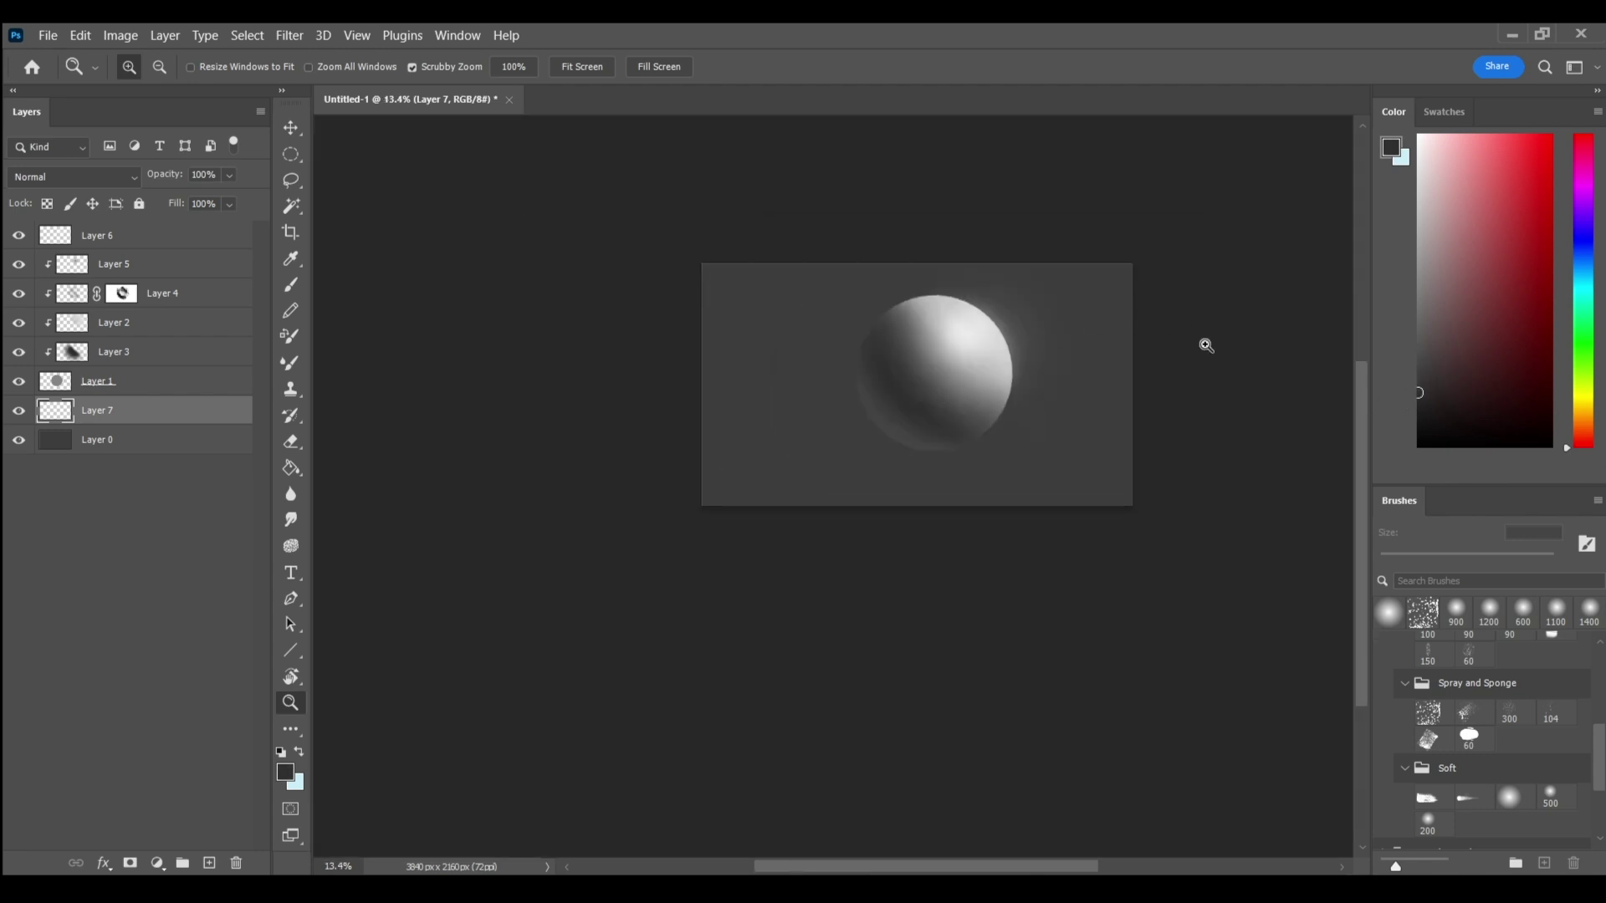
pyautogui.moveTo(1203, 345); pyautogui.dragTo(970, 449)
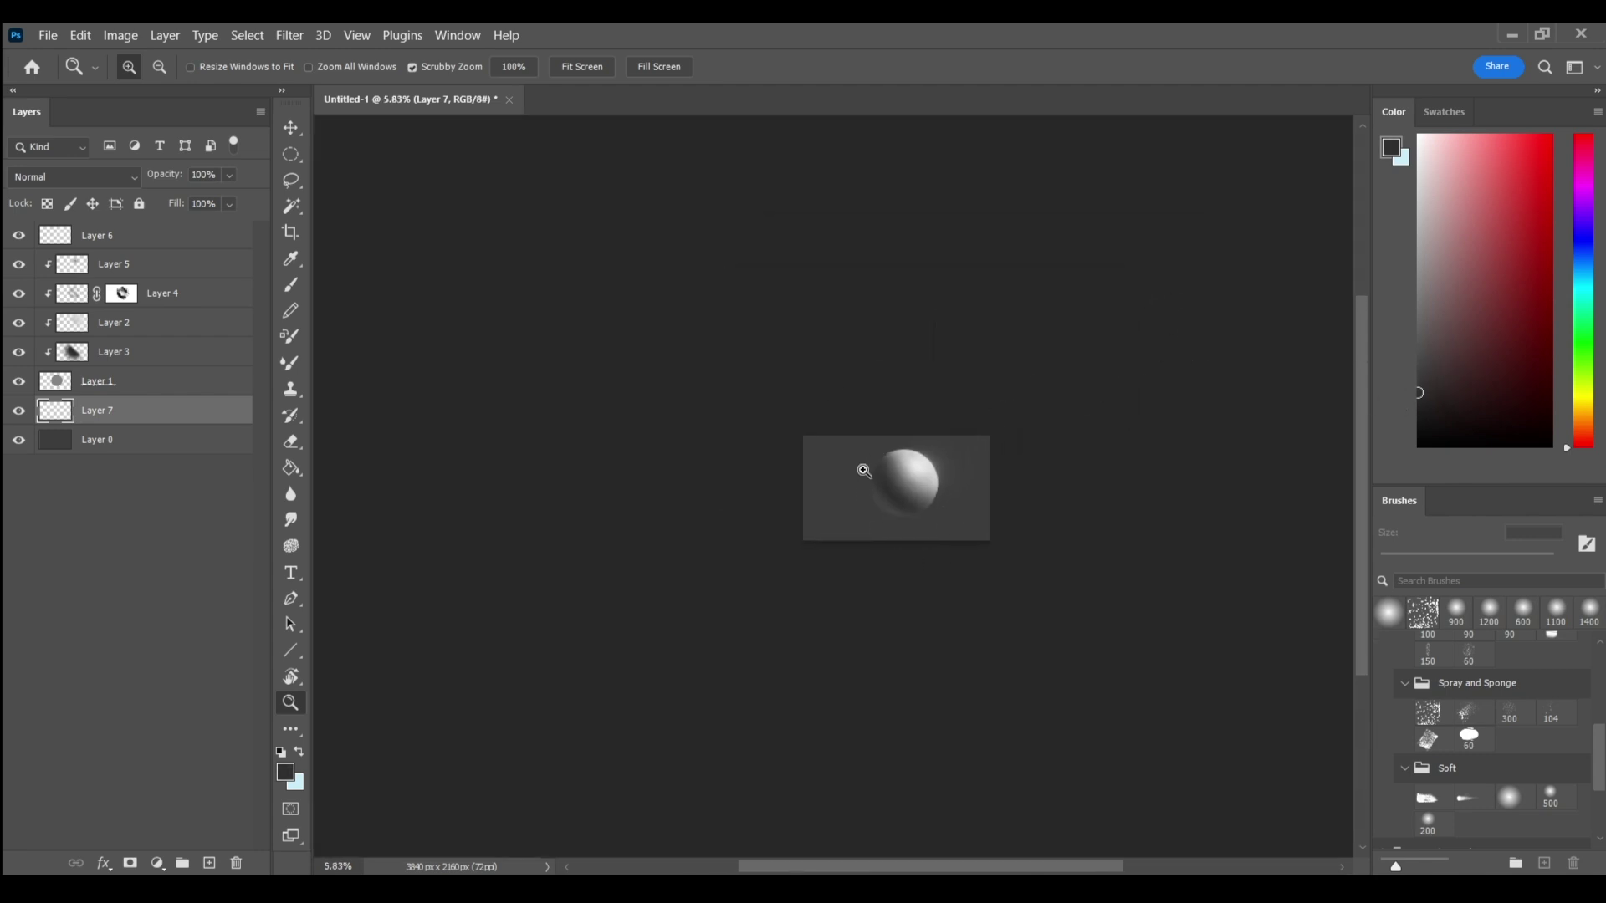
pyautogui.moveTo(888, 522); pyautogui.dragTo(910, 381)
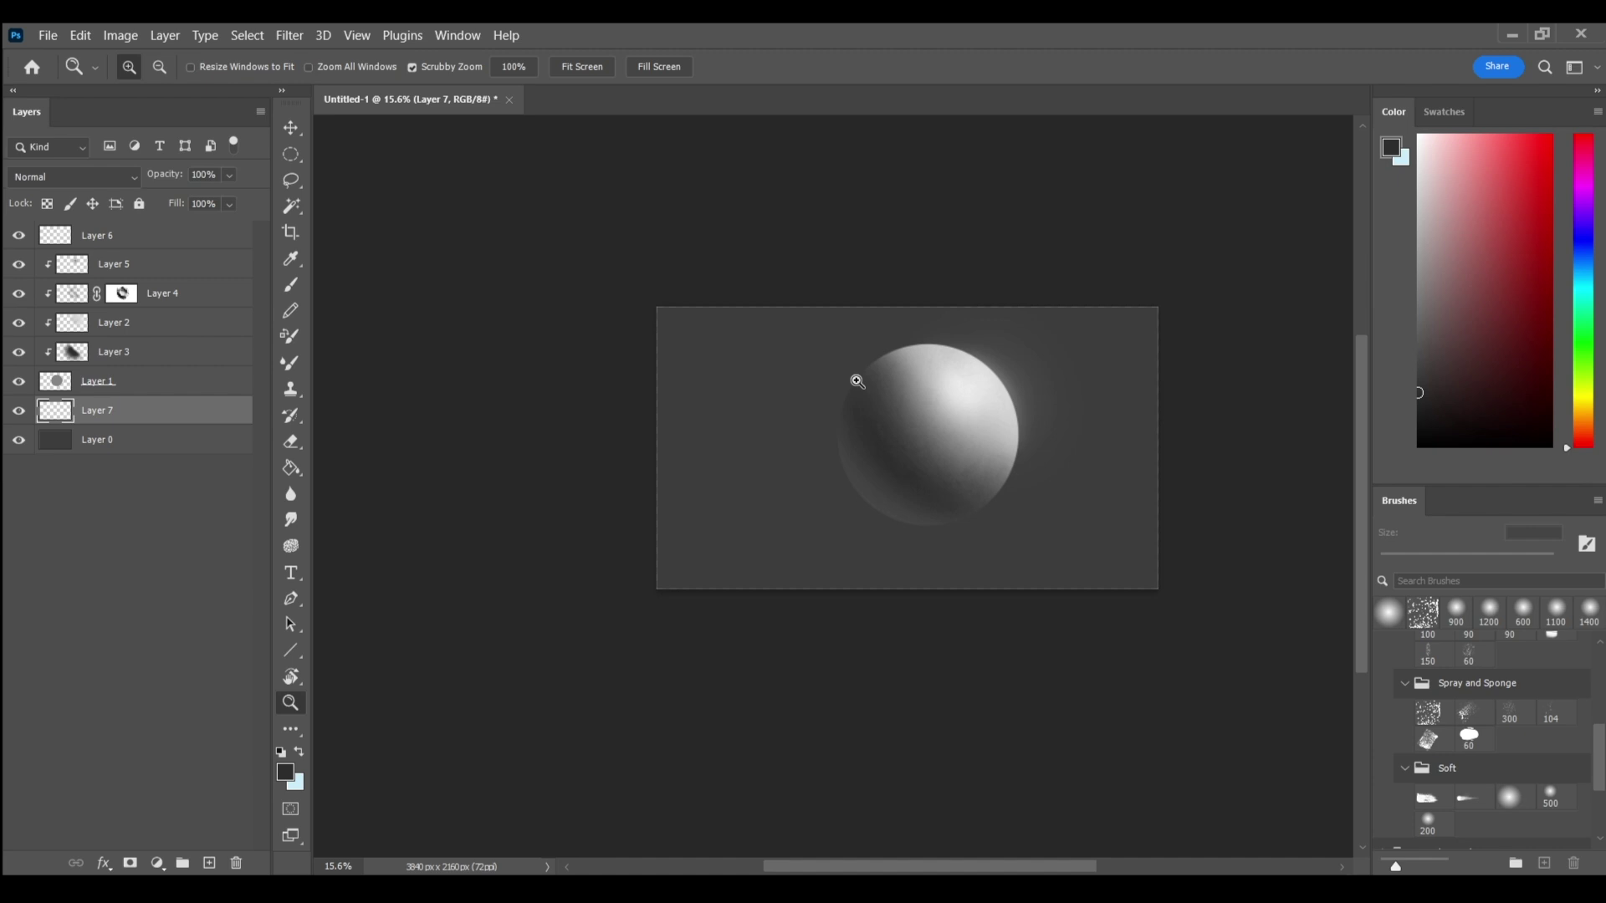
pyautogui.moveTo(929, 531); pyautogui.dragTo(1054, 404)
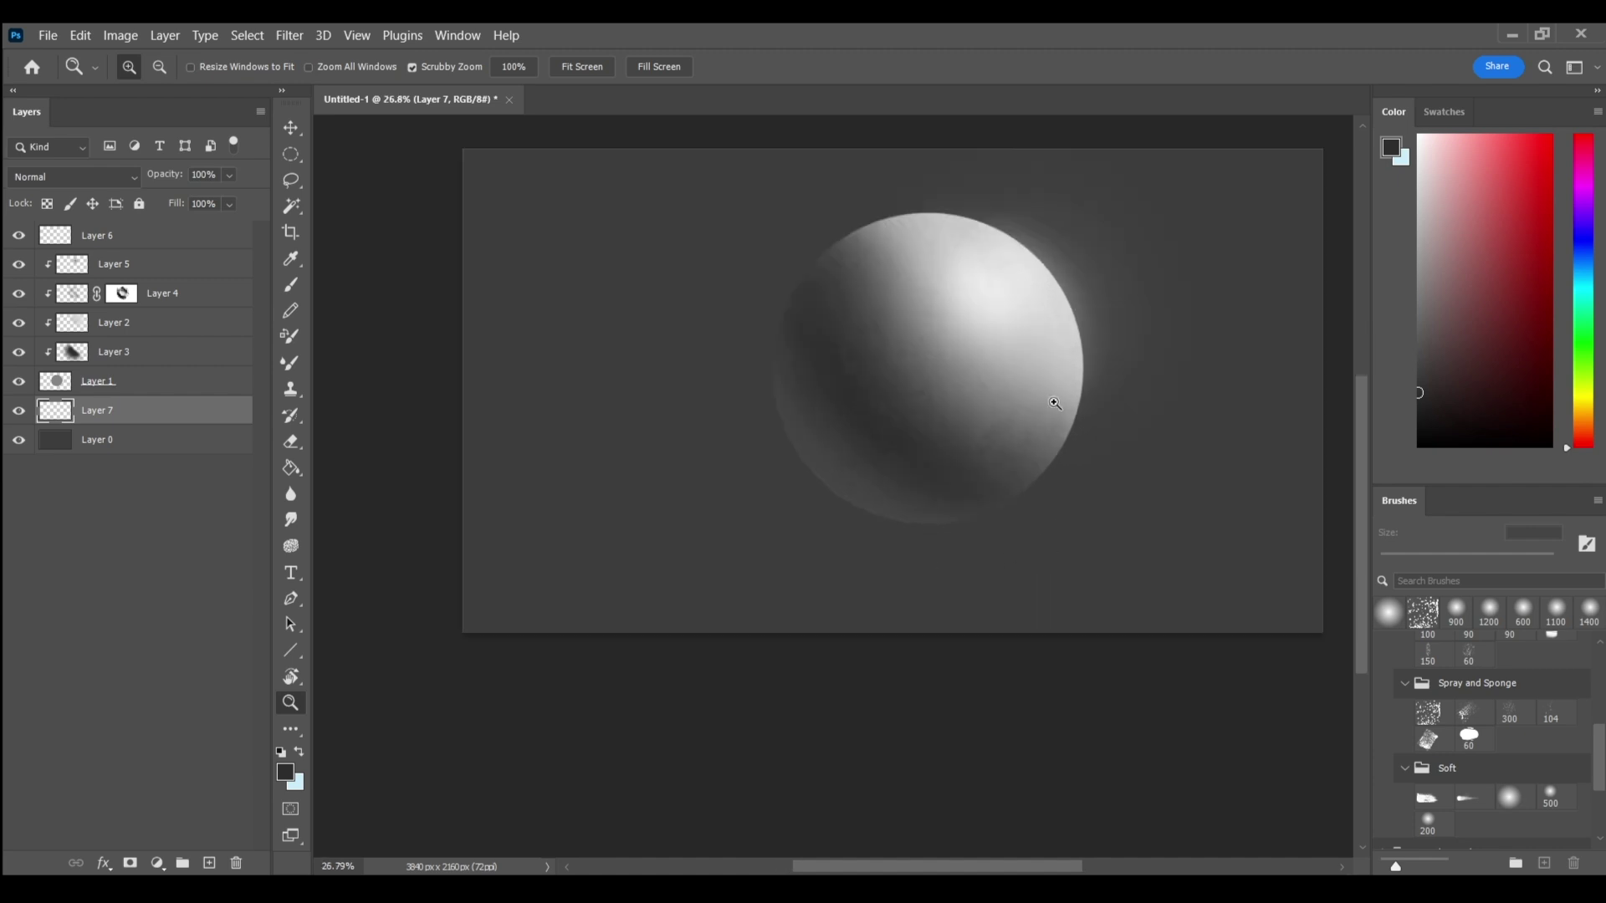
pyautogui.moveTo(1039, 326); pyautogui.dragTo(988, 467)
pyautogui.moveTo(950, 581); pyautogui.dragTo(1027, 472)
pyautogui.moveTo(941, 591)
pyautogui.mouseDown()
pyautogui.moveTo(986, 557)
pyautogui.moveTo(961, 549)
pyautogui.moveTo(1004, 509)
pyautogui.mouseUp()
# Step: Paint broad near-black shading behind the sphere's left and lower sides, enlarging the soft round brush to 1500 px
pyautogui.press('b')
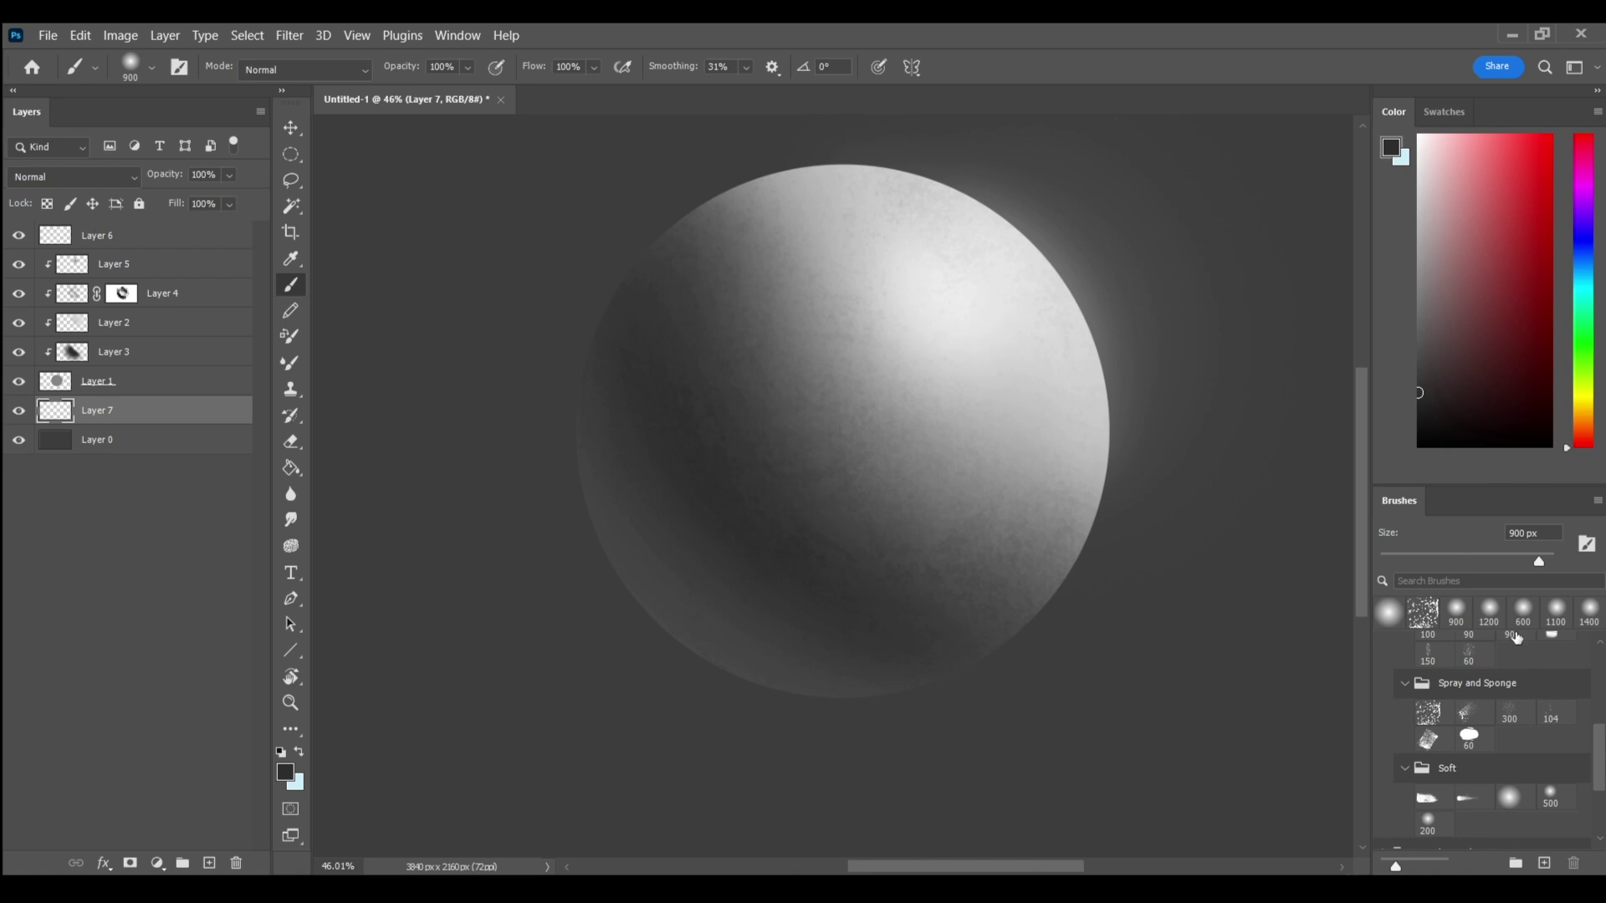
pyautogui.press('m')
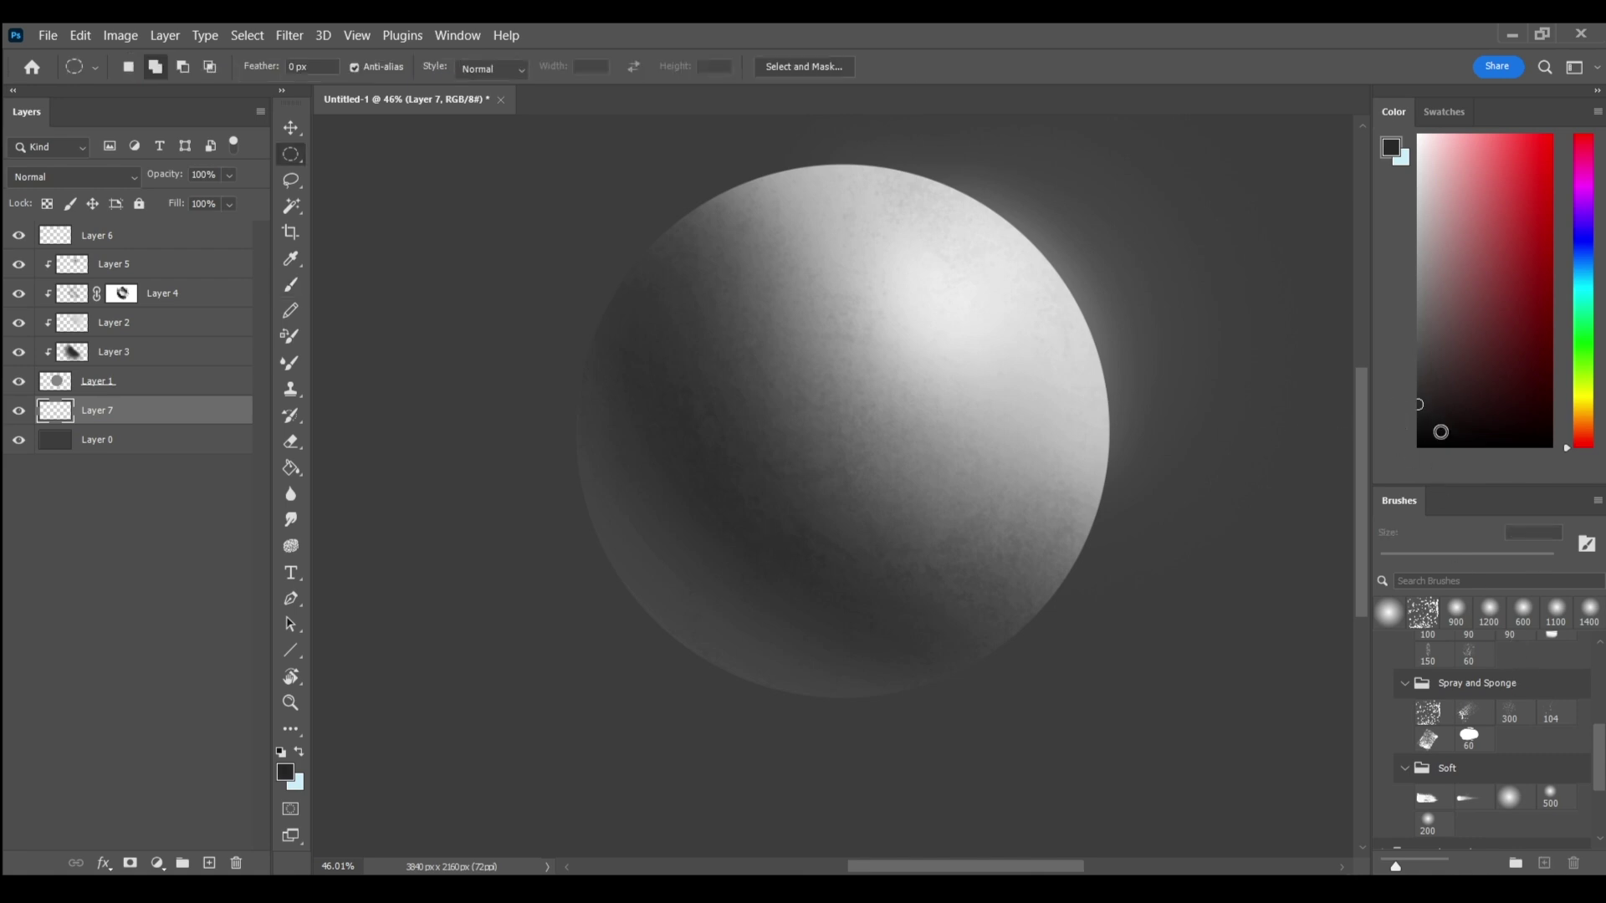
pyautogui.press('b')
pyautogui.press(']')
pyautogui.press(']')
pyautogui.press(']')
pyautogui.press(']')
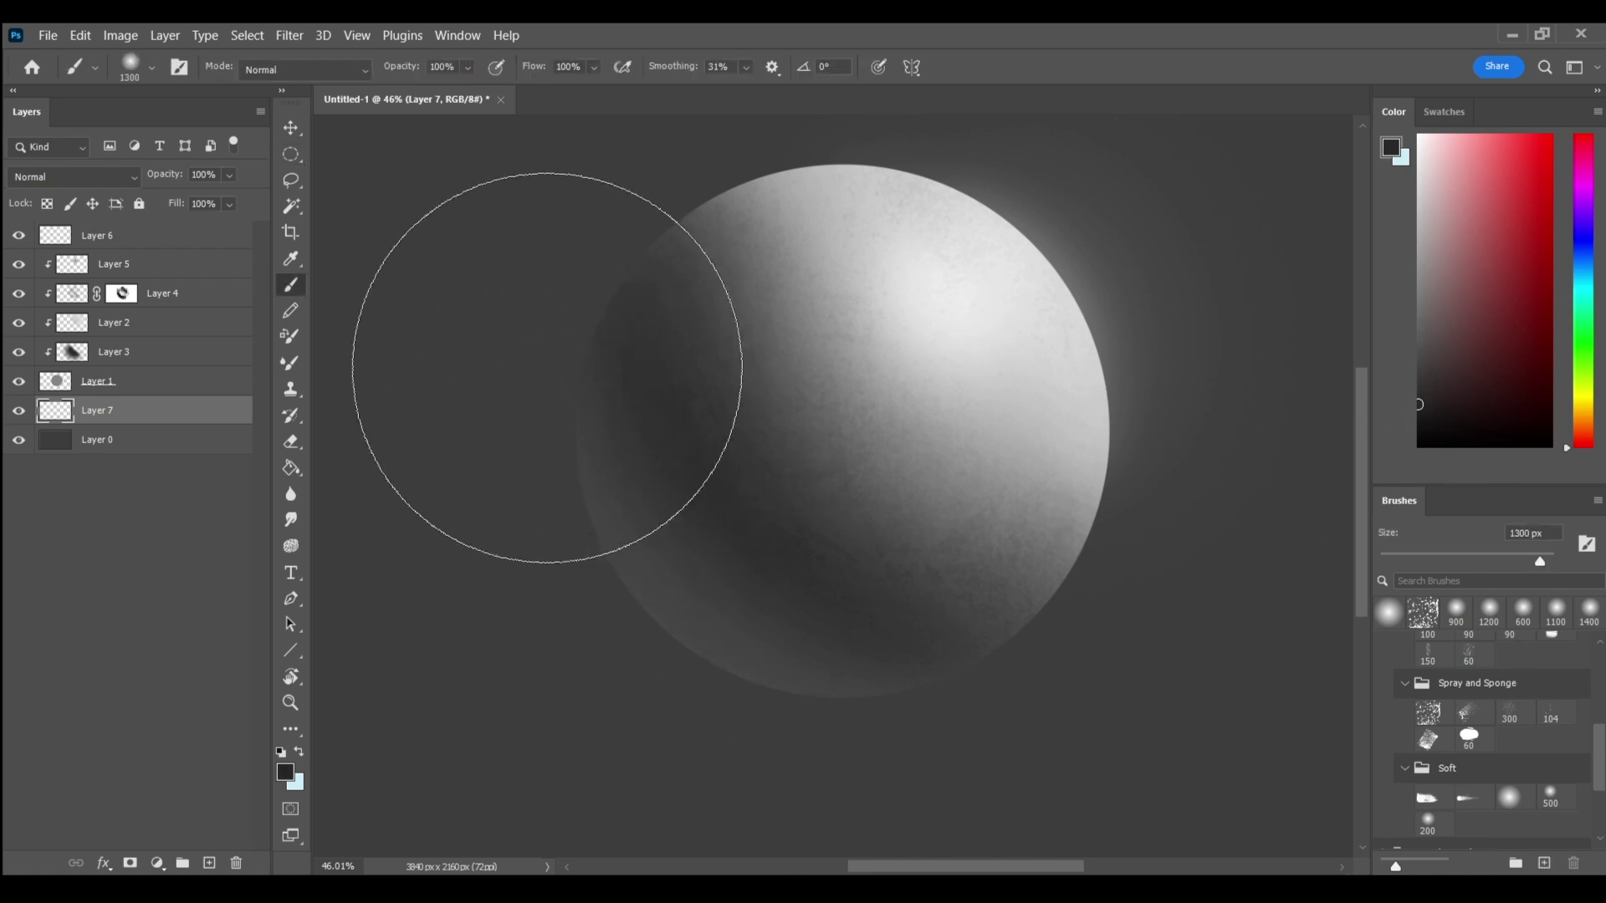
pyautogui.press(']')
pyautogui.press(']')
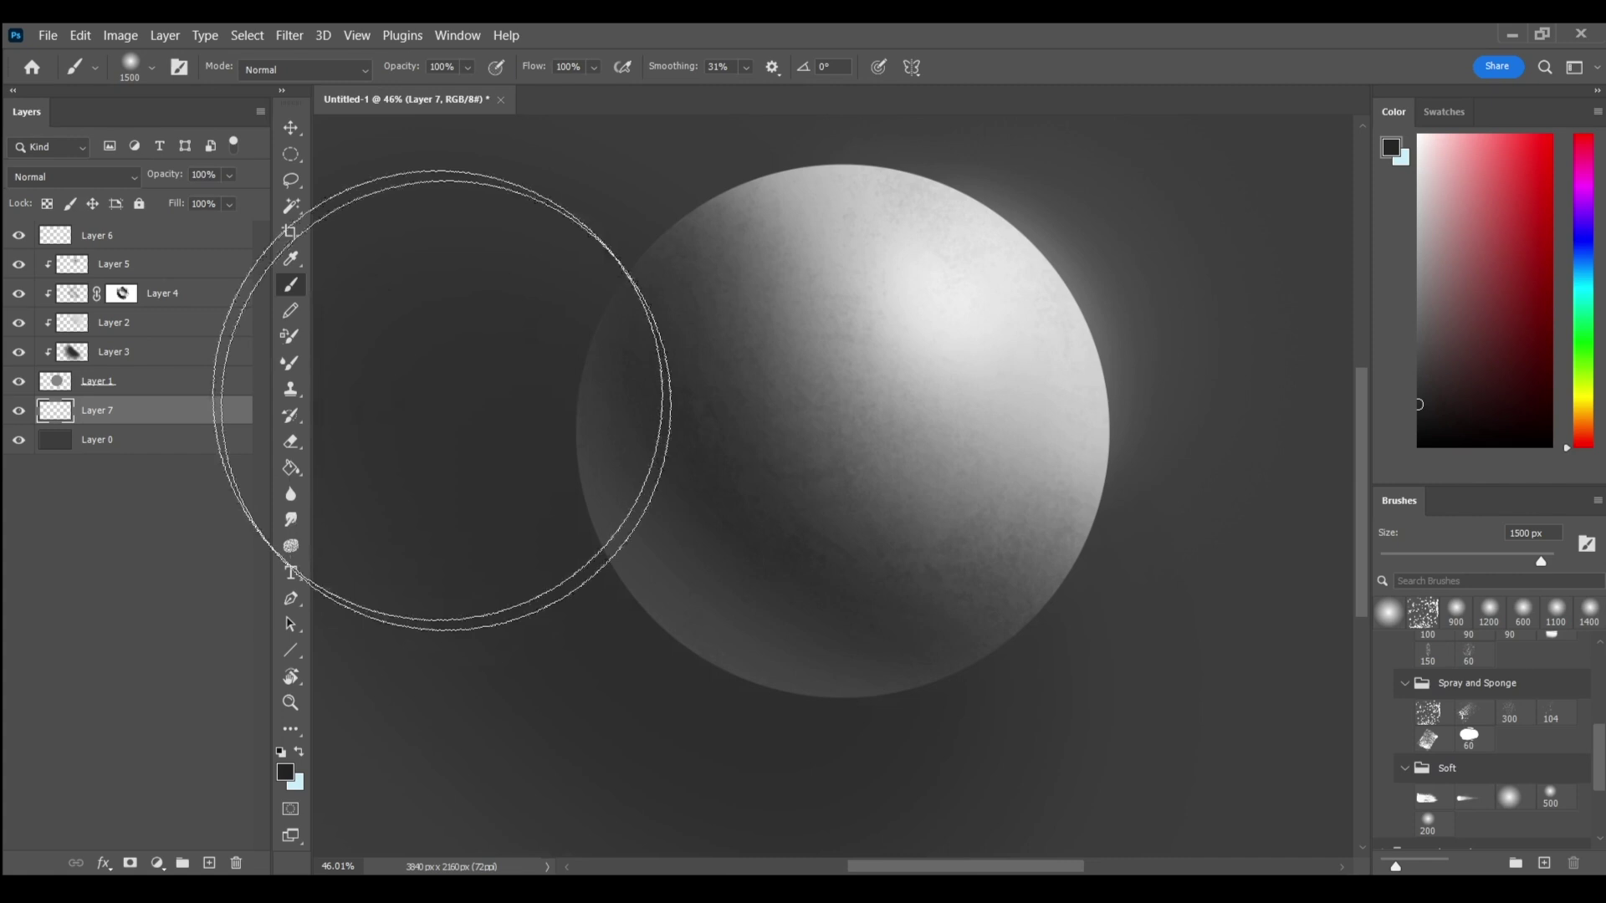
pyautogui.moveTo(441, 401)
pyautogui.mouseDown()
pyautogui.moveTo(925, 778)
pyautogui.moveTo(459, 305)
pyautogui.moveTo(974, 740)
pyautogui.mouseUp()
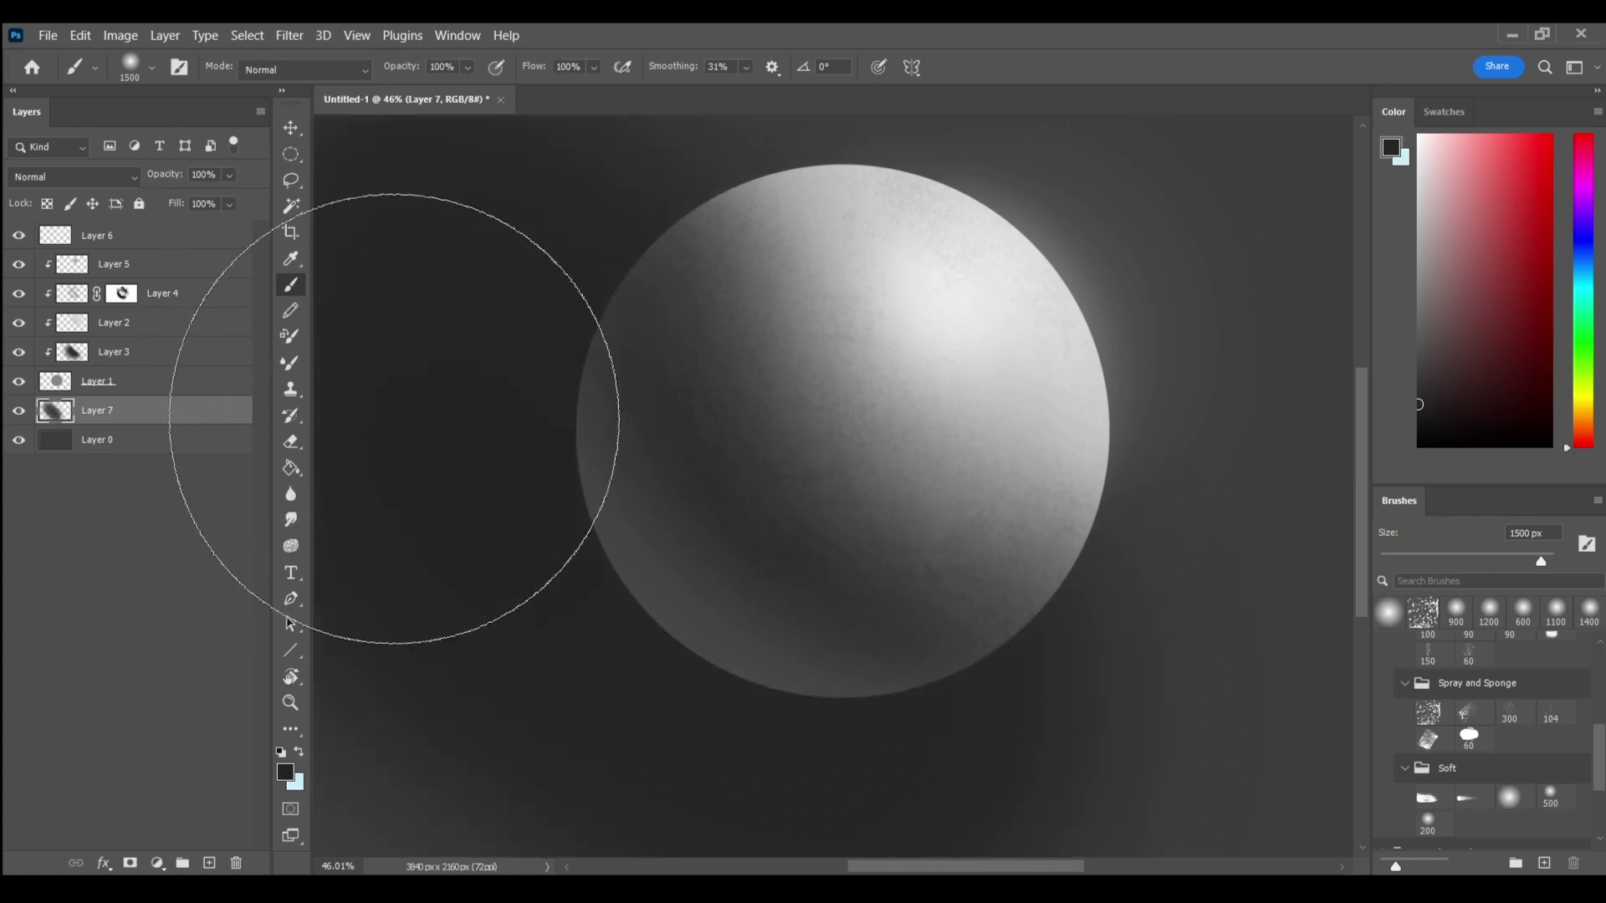
# Step: Deepen the dark background shading below and to the lower right of the sphere with a 1300 px brush
pyautogui.press('[')
pyautogui.press('[')
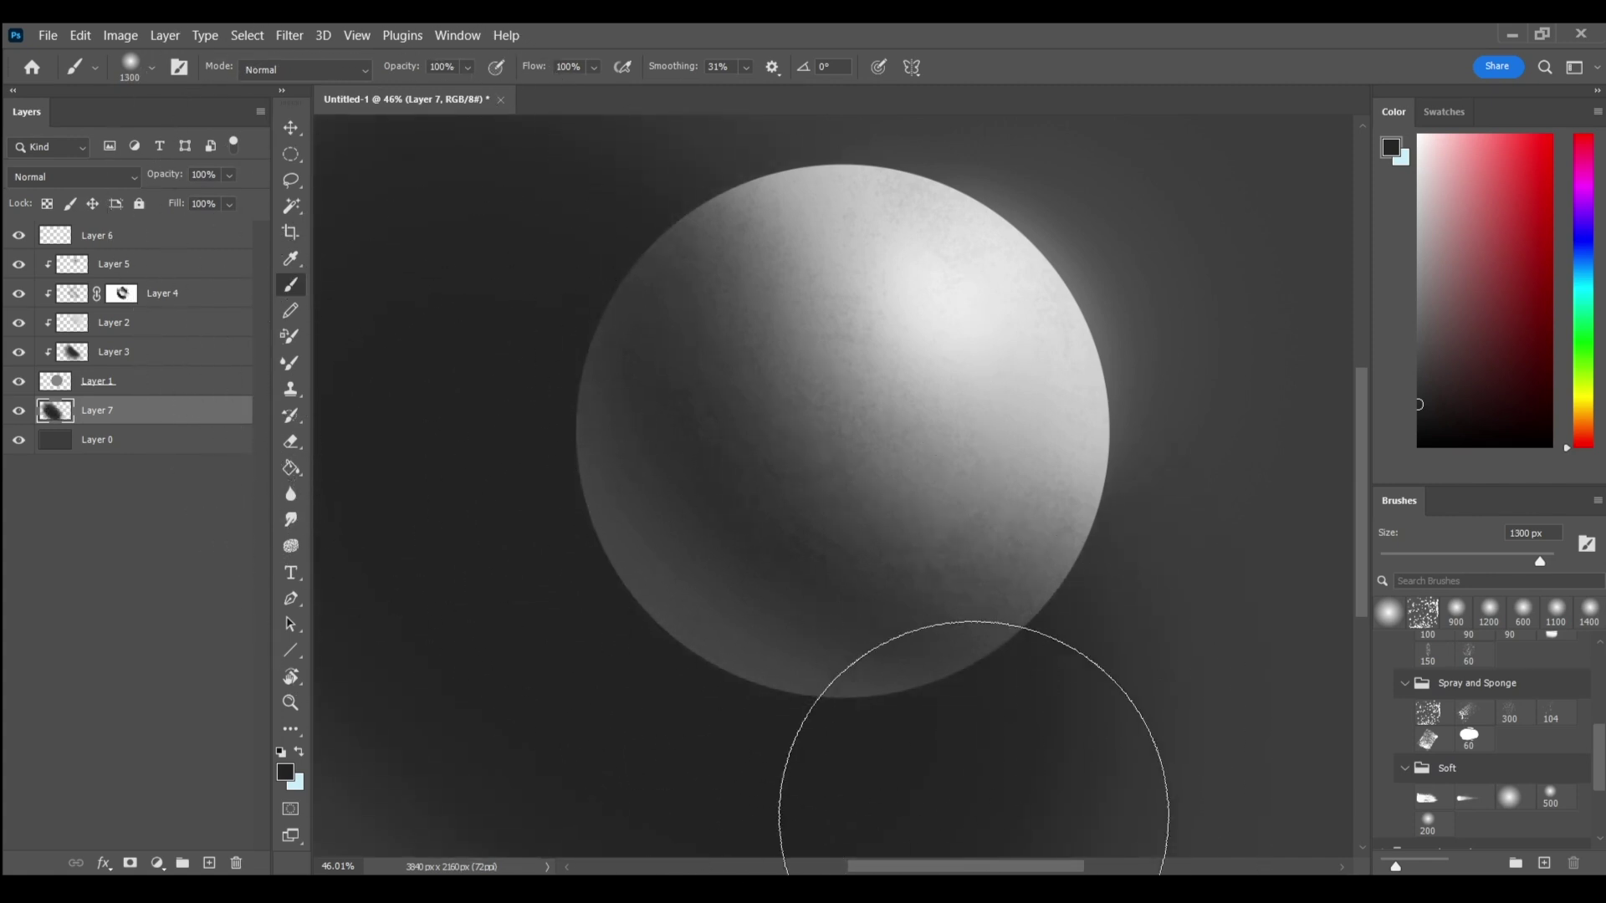
pyautogui.moveTo(974, 817)
pyautogui.mouseDown()
pyautogui.moveTo(577, 585)
pyautogui.moveTo(735, 663)
pyautogui.moveTo(493, 314)
pyautogui.moveTo(969, 550)
pyautogui.mouseUp()
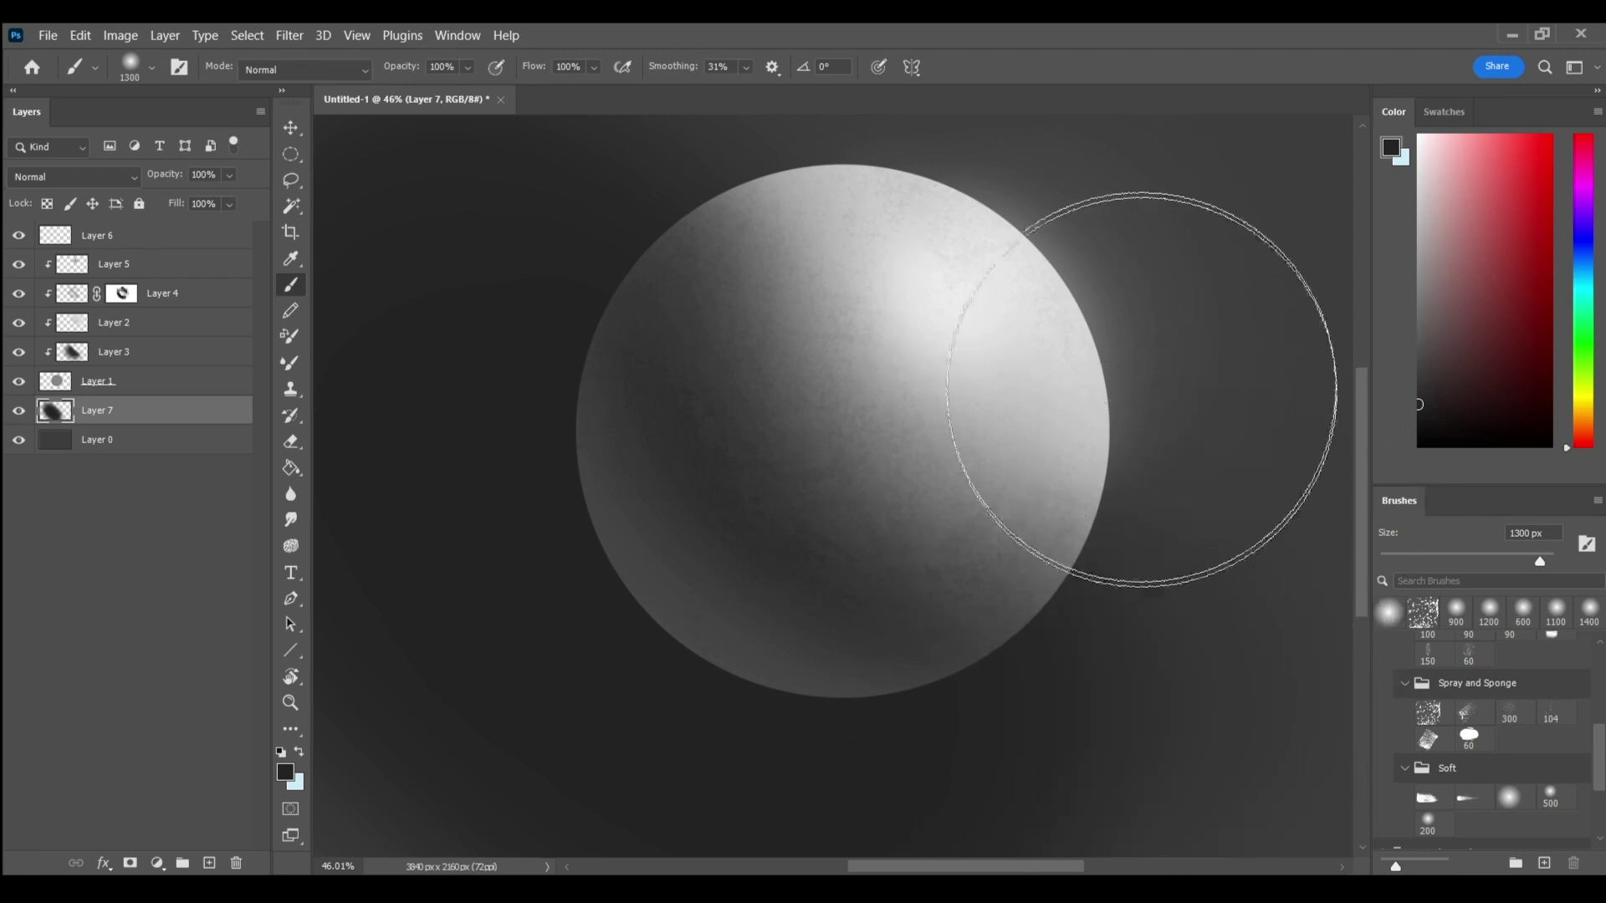
# Step: Strengthen the upper-right glow on the Color Dodge Layer 6 in light gray, reducing the brush from 1300 to 800 px
pyautogui.hotkey('alt', '.')
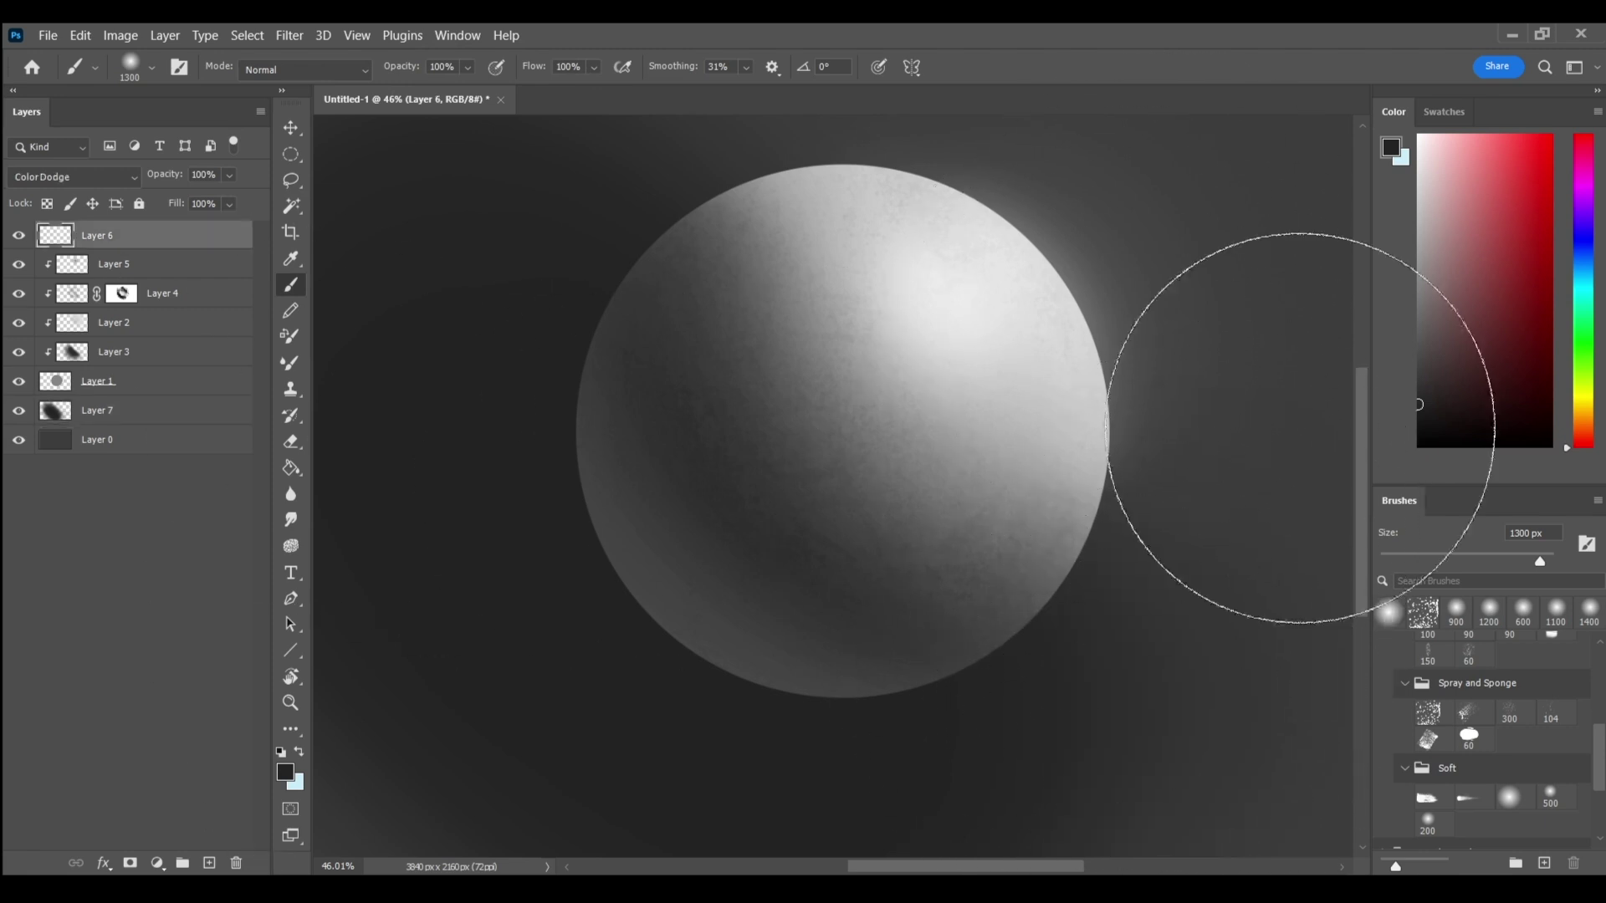
pyautogui.click(1419, 199)
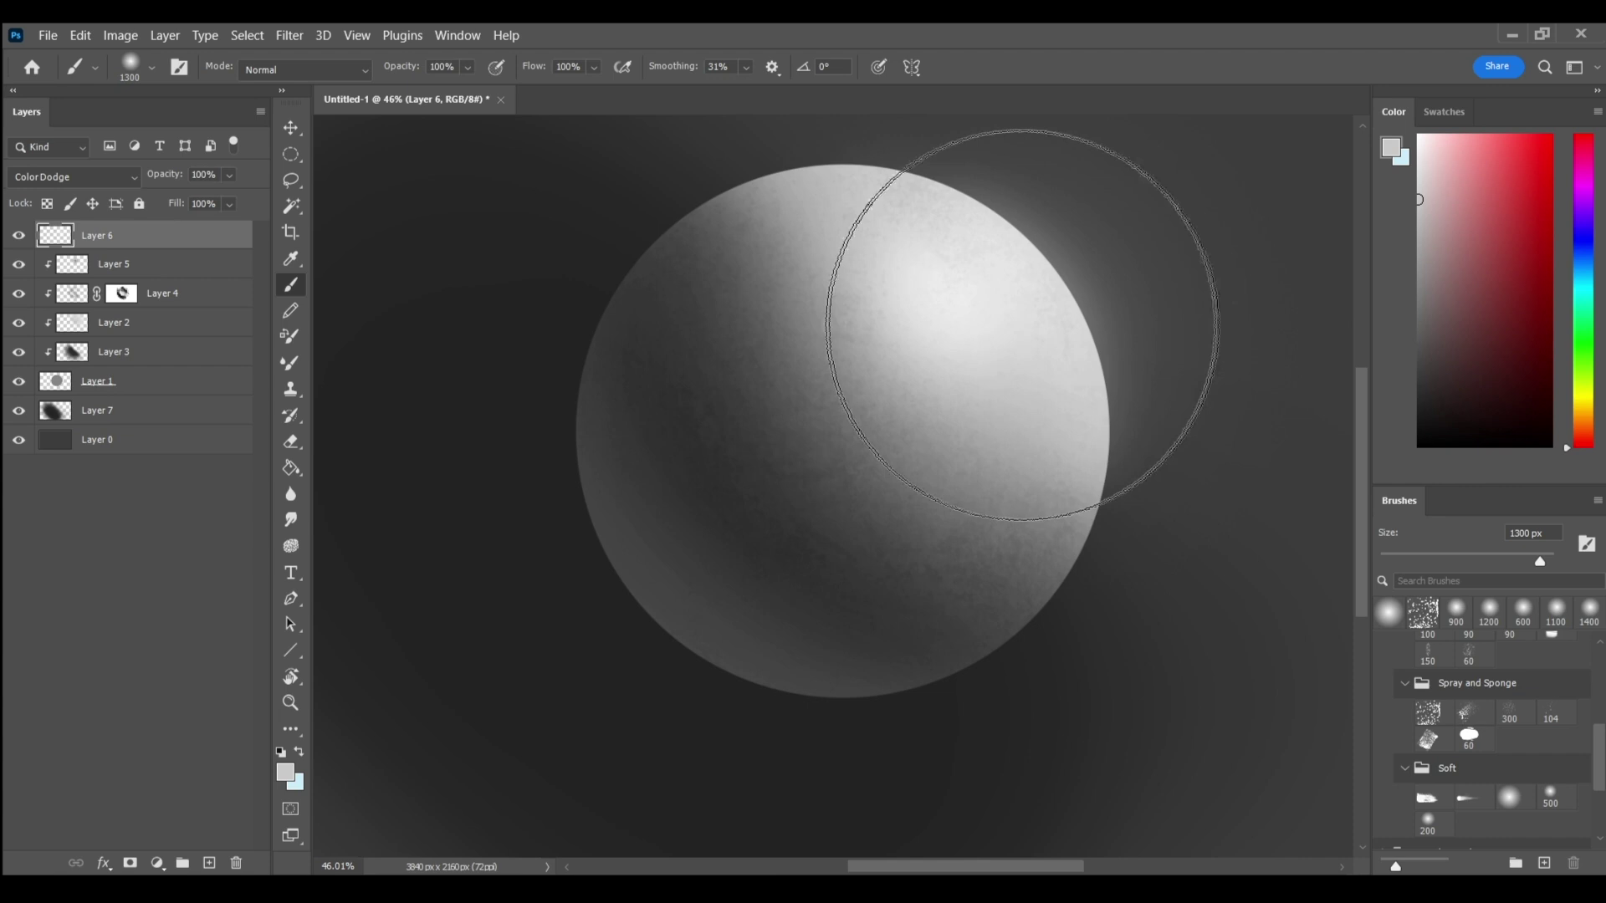
pyautogui.press('[')
pyautogui.press('[')
pyautogui.press('[')
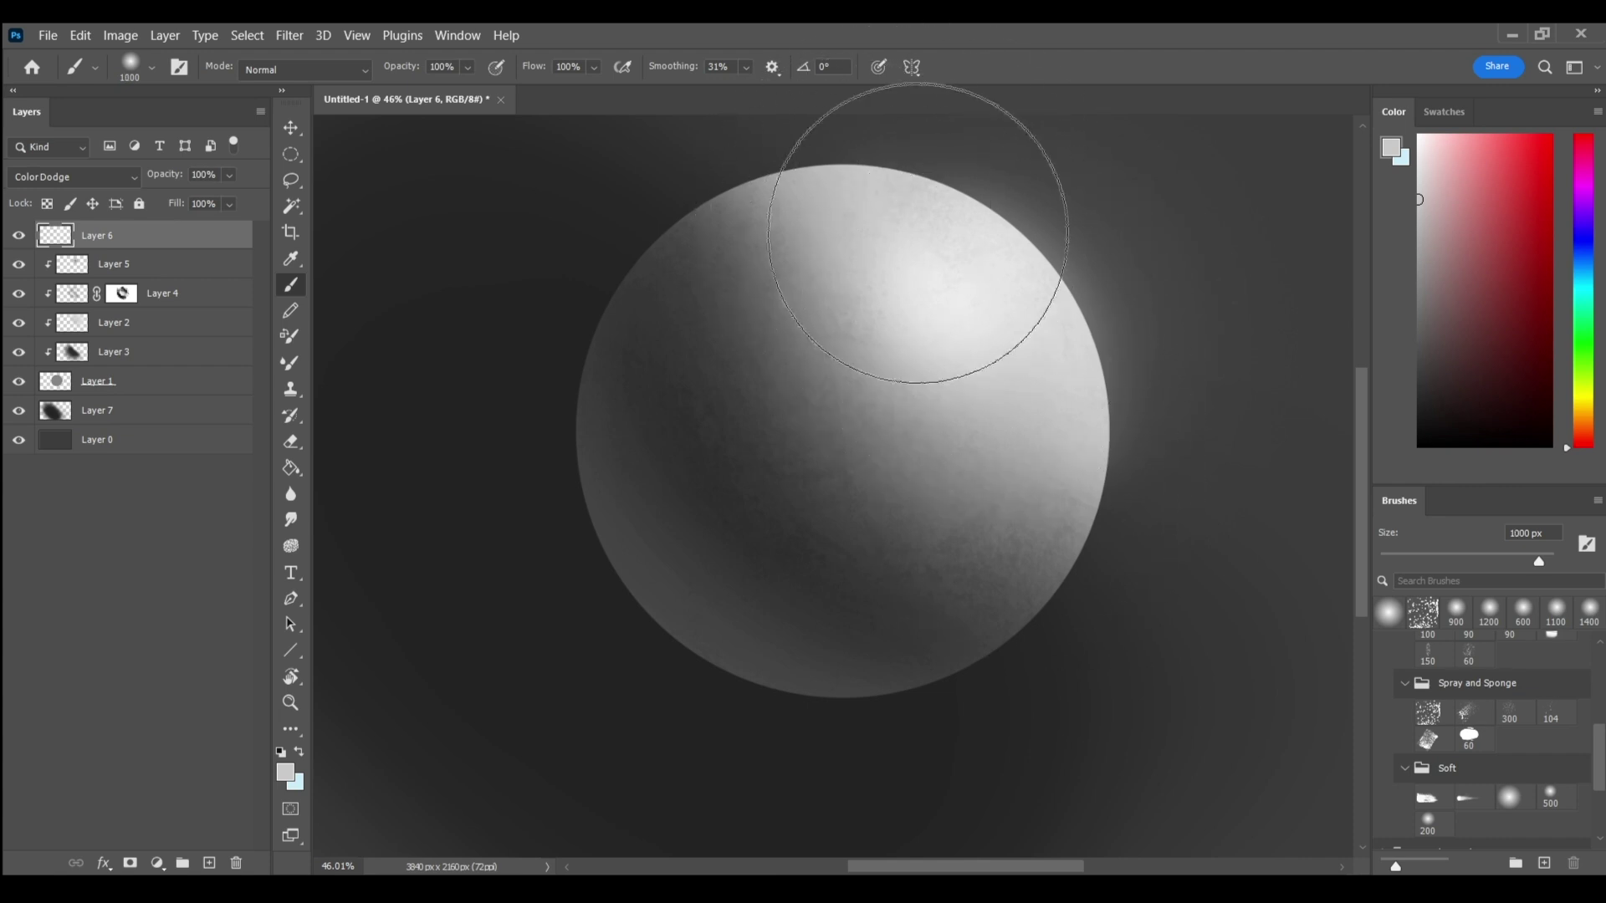
pyautogui.press('[')
pyautogui.press('[')
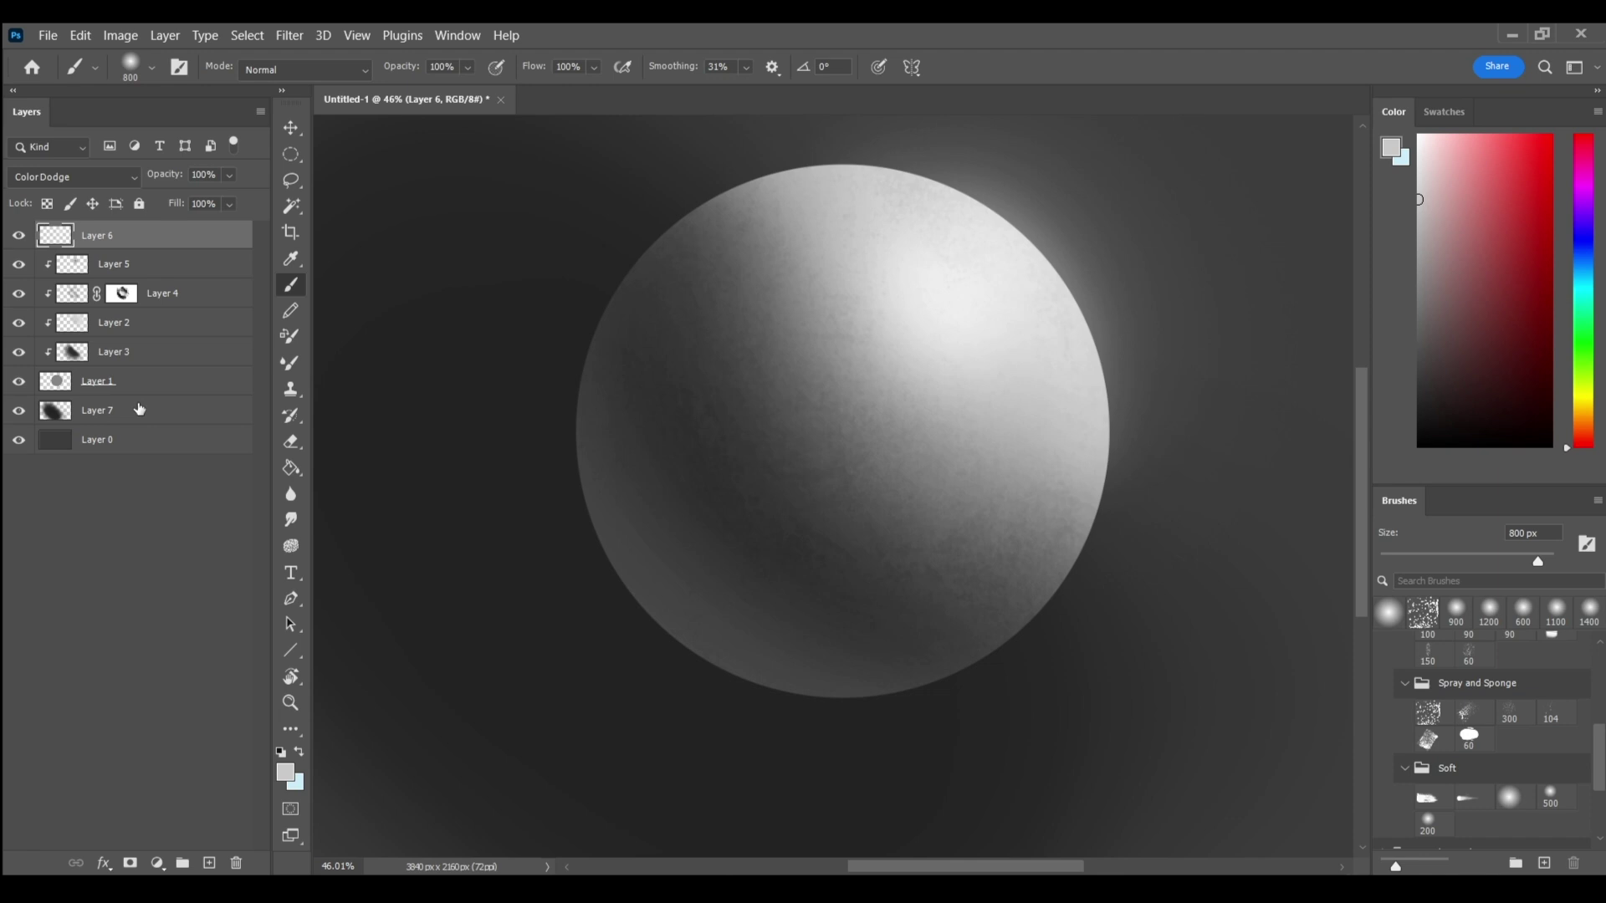
# Step: Add a new layer on top and set up the Mixer Brush with a soft round tip at 600 px
pyautogui.click(211, 863)
pyautogui.hotkey('shift', 'b')
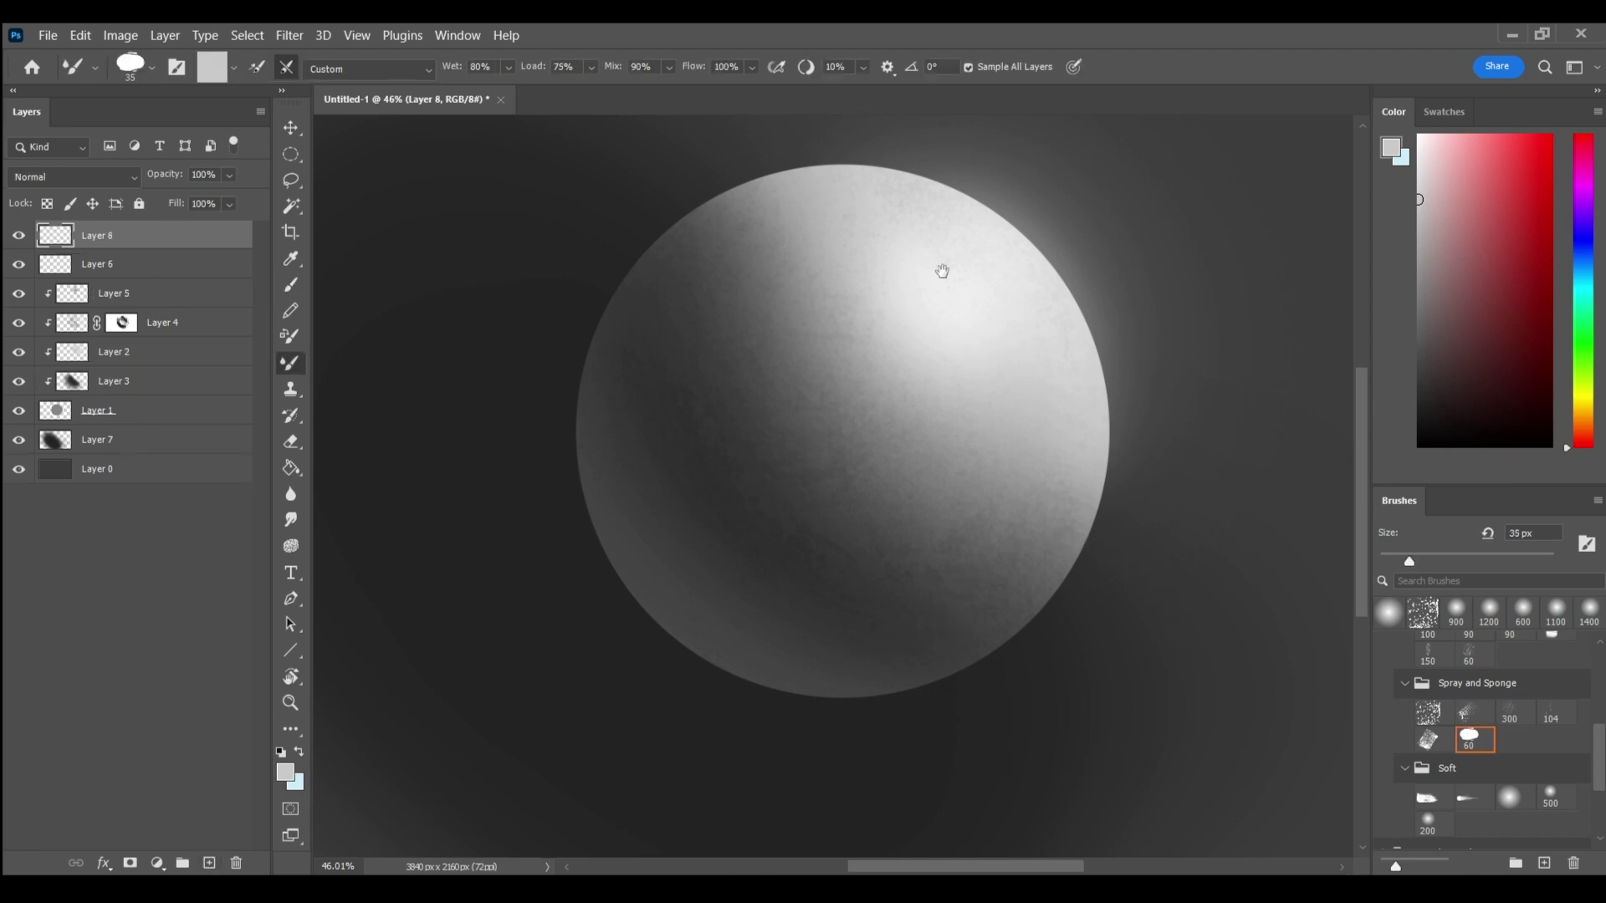
pyautogui.moveTo(942, 271); pyautogui.dragTo(929, 344)
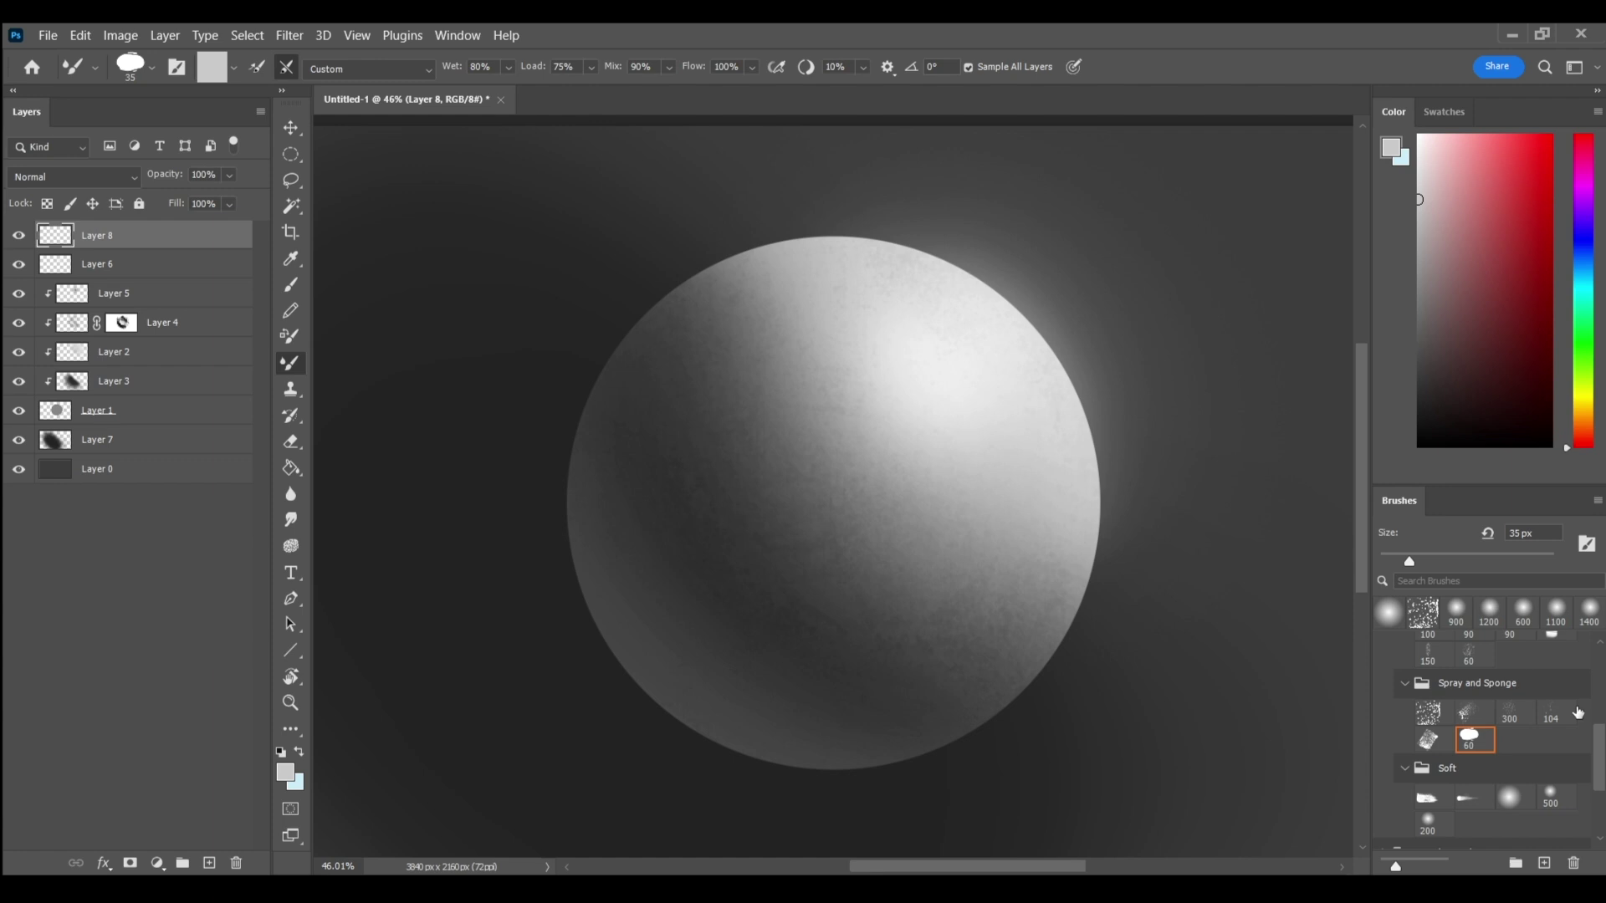
pyautogui.scroll(3, 1602, 748)
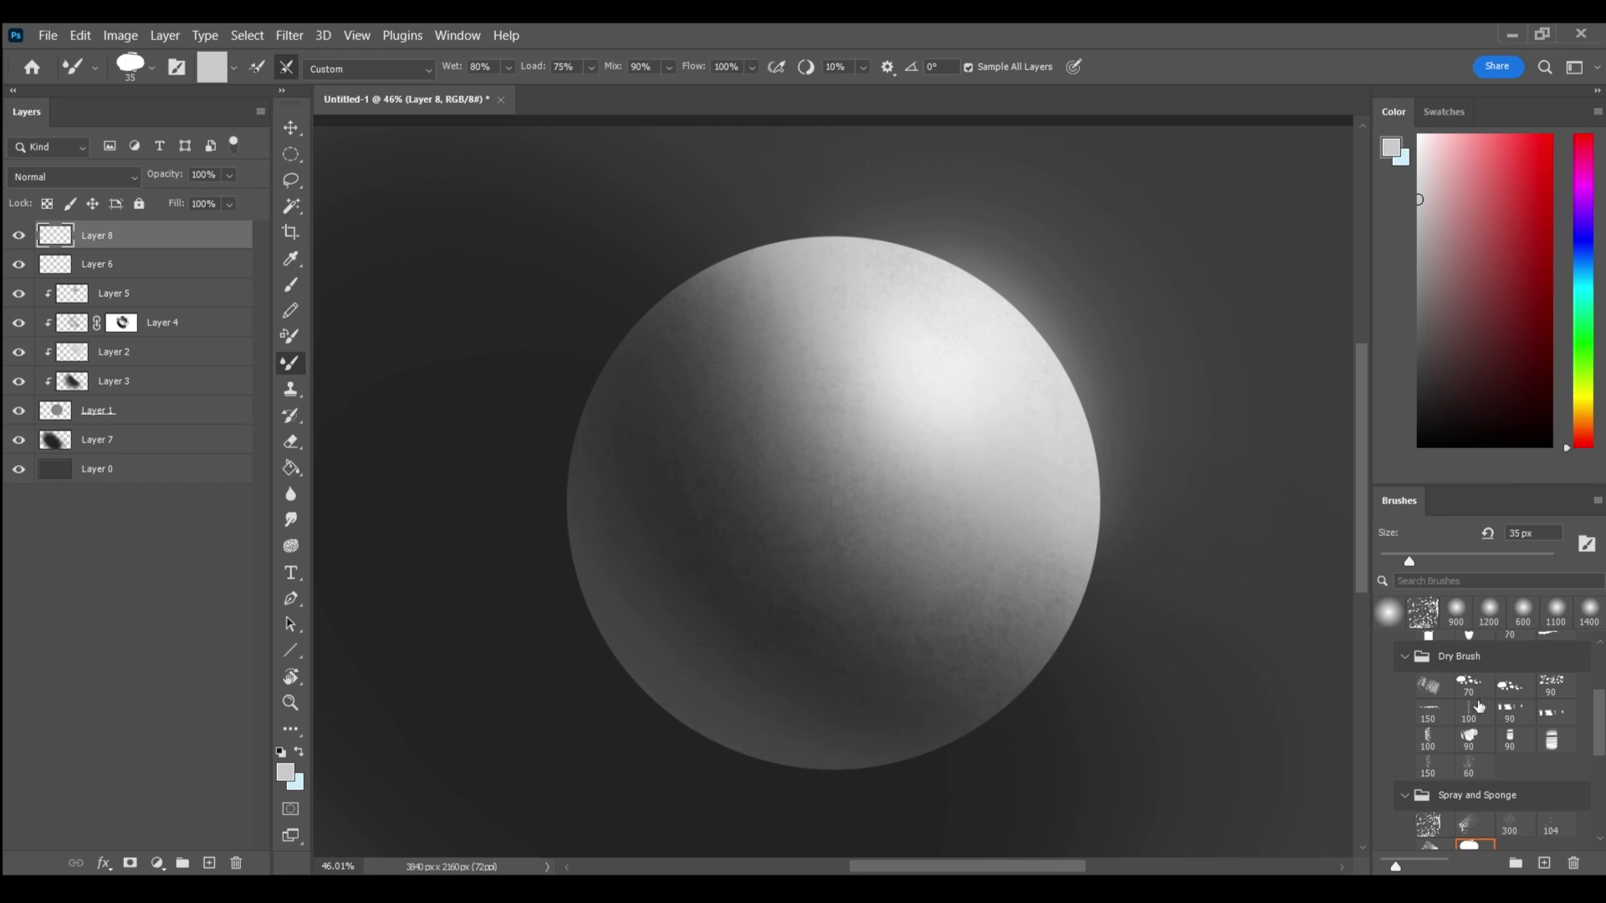
pyautogui.click(1457, 613)
pyautogui.press('[')
pyautogui.press('[')
pyautogui.press('[')
pyautogui.press('[')
pyautogui.press('[')
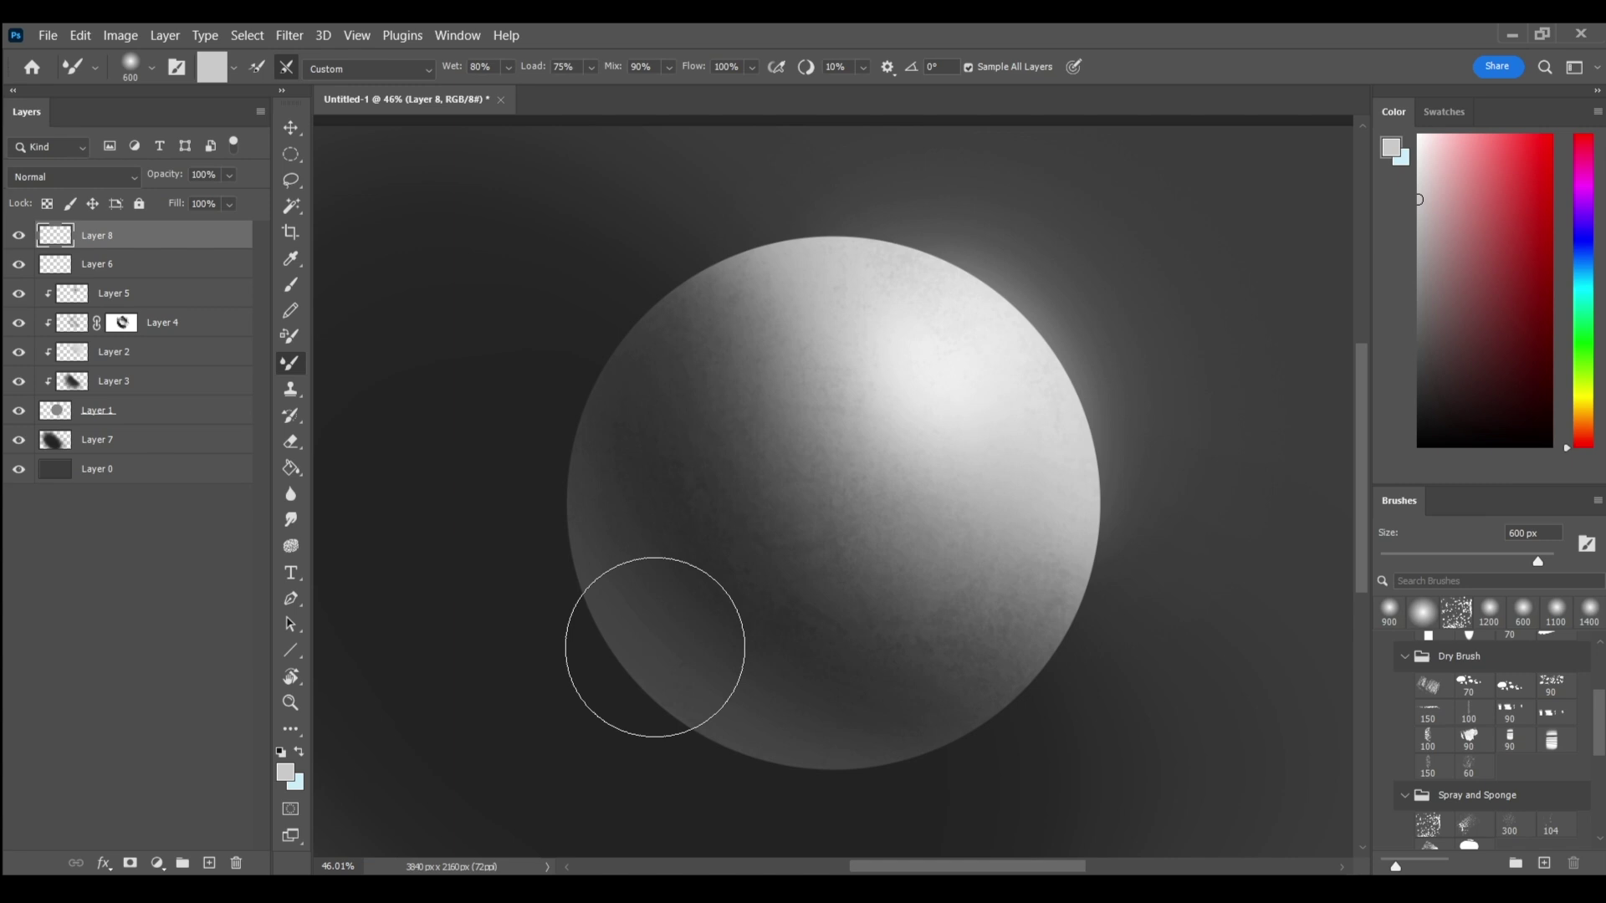
# Step: Soften the sphere's upper-left edge into the dark background with the Mixer Brush, varying its size
pyautogui.press(']')
pyautogui.press(']')
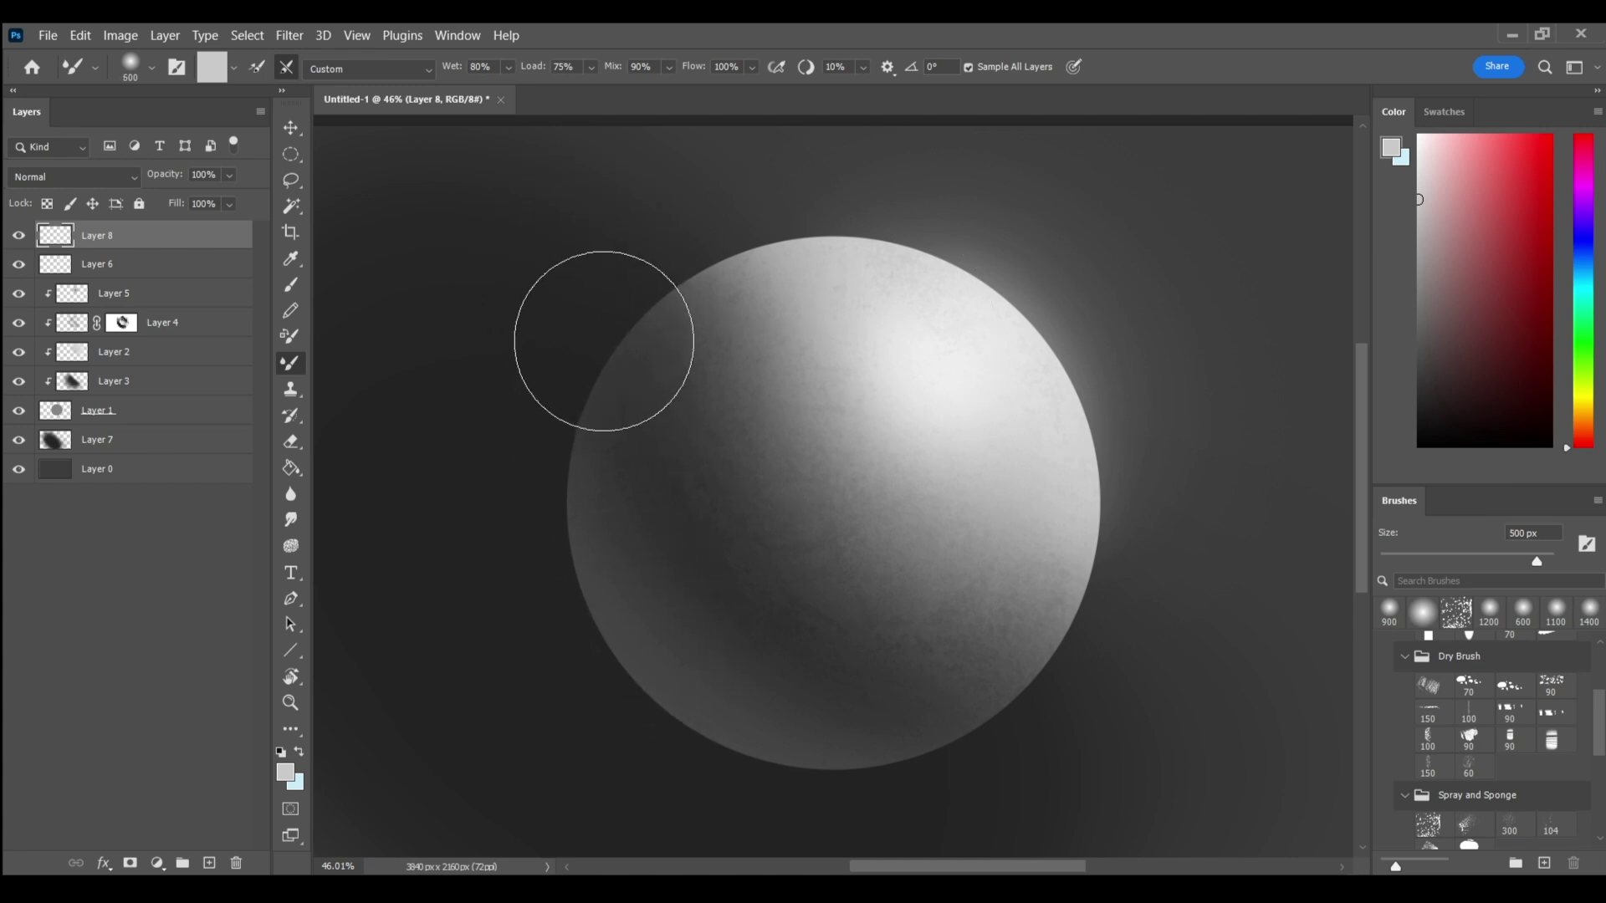
pyautogui.moveTo(605, 341); pyautogui.dragTo(592, 318)
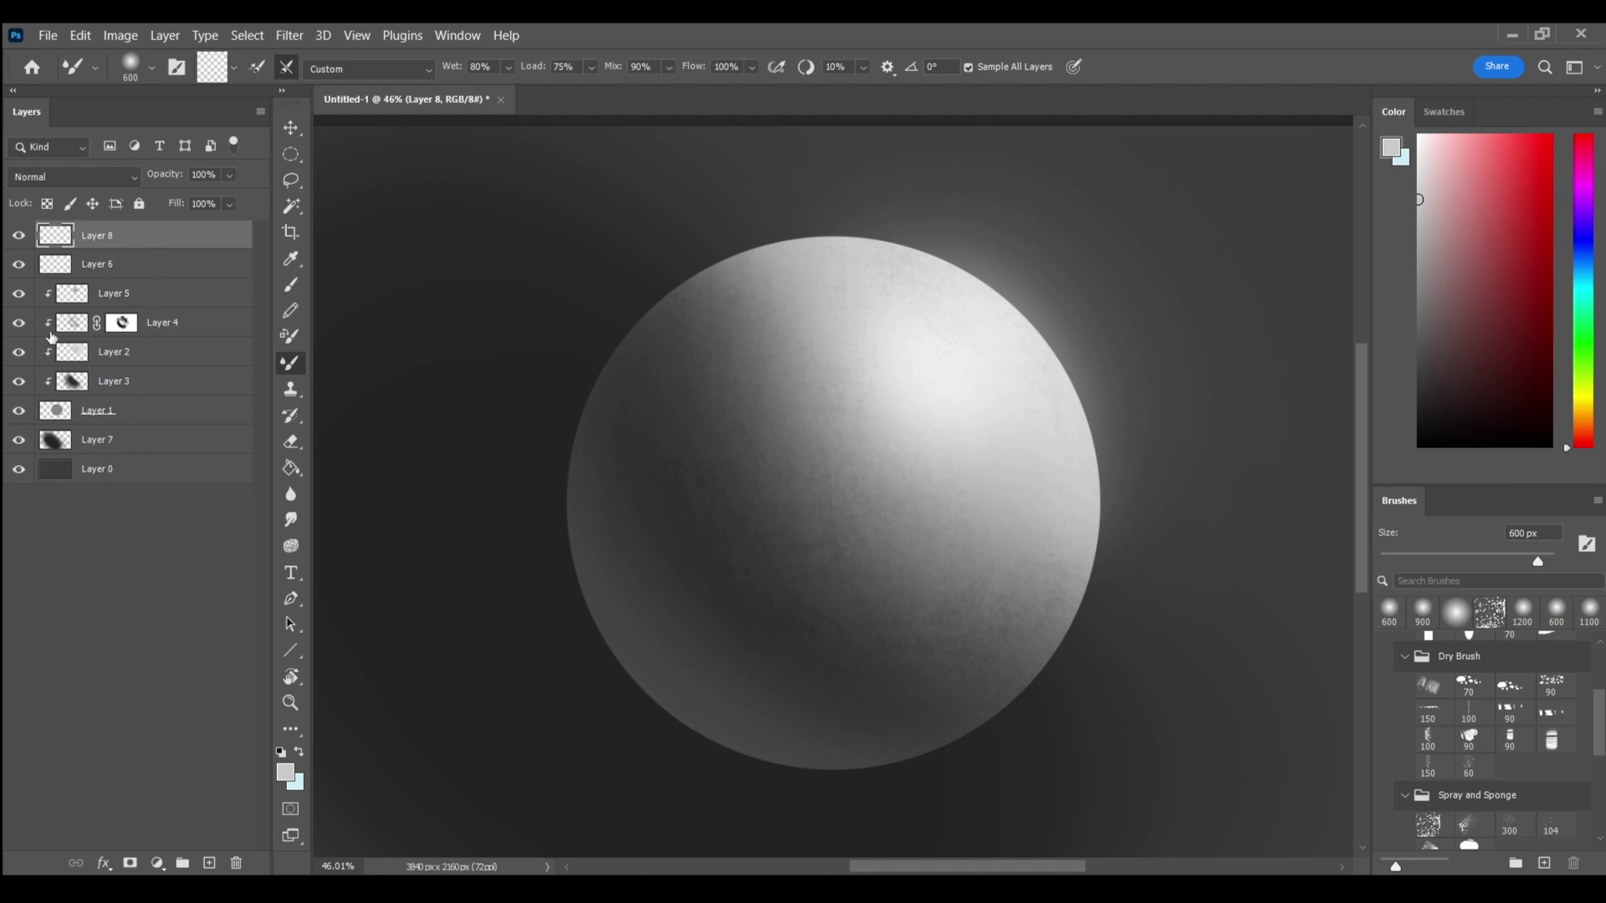
pyautogui.press('[')
pyautogui.press('[')
pyautogui.press('[')
pyautogui.press('[')
pyautogui.press(']')
pyautogui.press(']')
pyautogui.press(']')
pyautogui.press('[')
pyautogui.moveTo(599, 368); pyautogui.dragTo(602, 351)
pyautogui.moveTo(670, 299)
pyautogui.mouseDown()
pyautogui.moveTo(633, 324)
pyautogui.moveTo(713, 255)
pyautogui.moveTo(608, 353)
pyautogui.moveTo(585, 454)
pyautogui.moveTo(593, 395)
pyautogui.moveTo(571, 452)
pyautogui.mouseUp()
# Step: Continue blending along the upper-left rim with the Mixer Brush sized between 300 and 500 px
pyautogui.press('[')
pyautogui.press('[')
pyautogui.press(']')
pyautogui.press(']')
pyautogui.press(']')
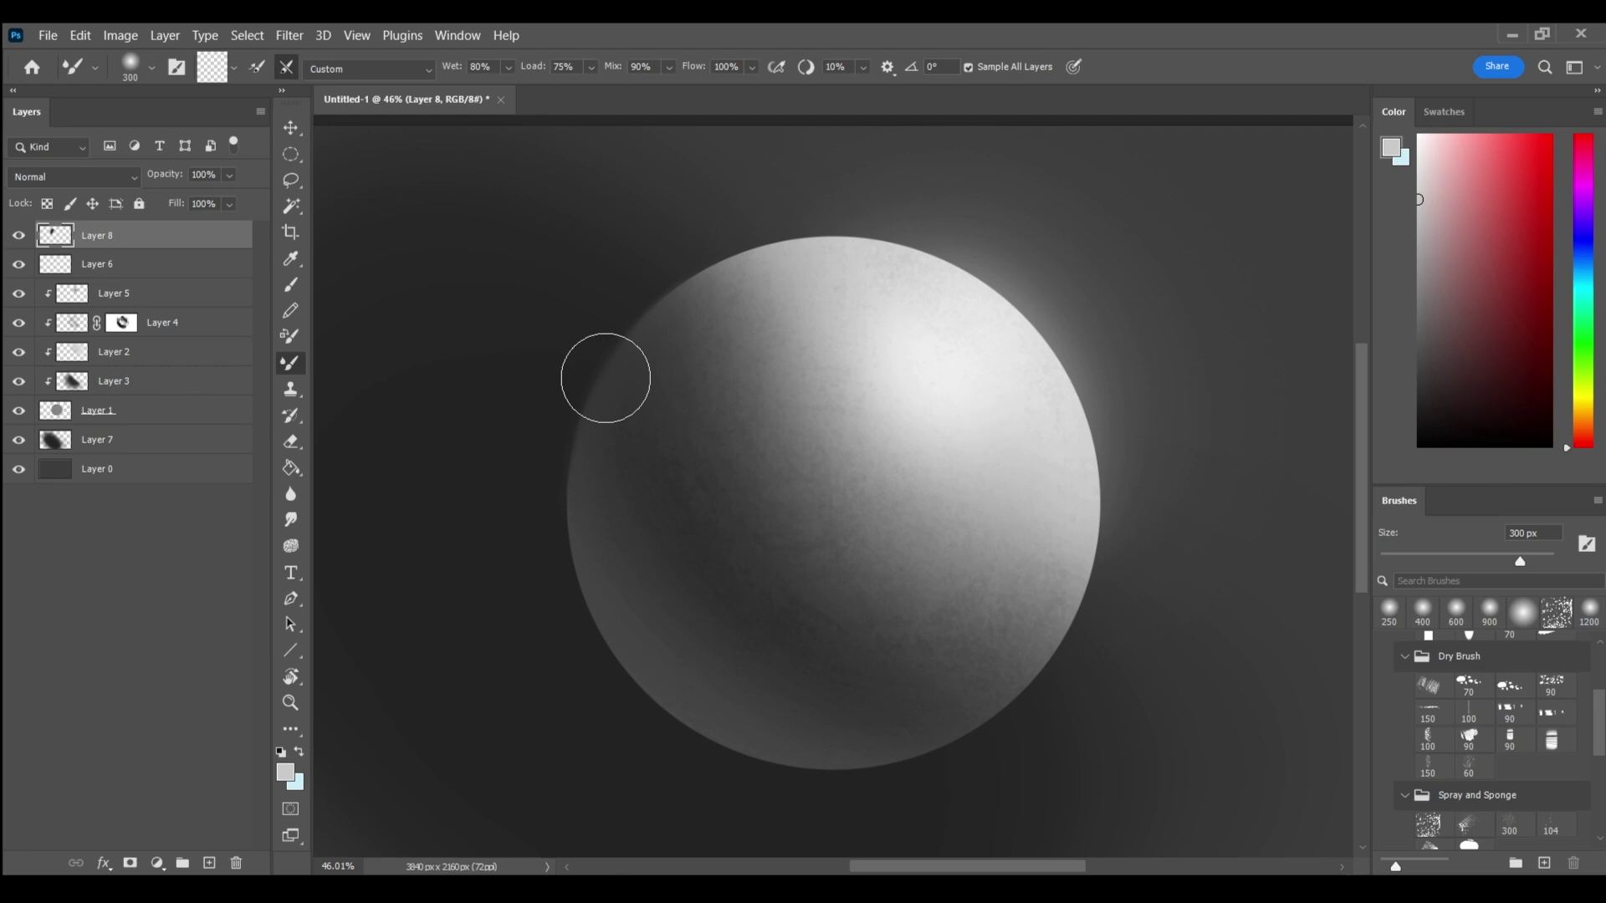
pyautogui.moveTo(618, 342); pyautogui.dragTo(655, 297)
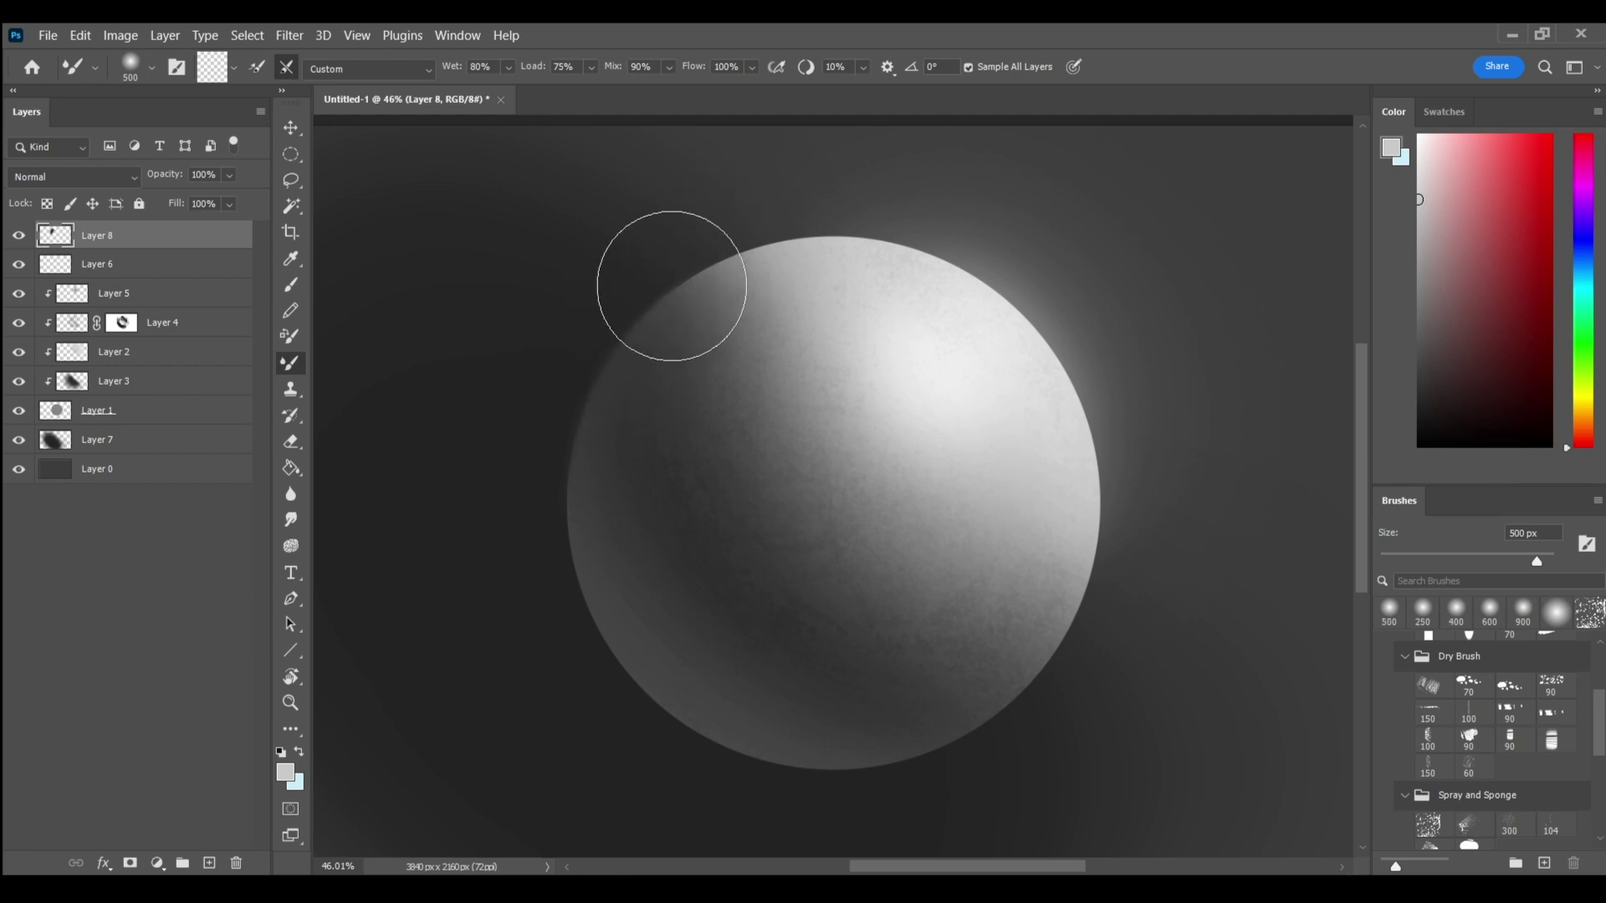
# Step: Refine the upper-left rim with a 250 px Mixer Brush and smooth the left edge at 700 px
pyautogui.press('[')
pyautogui.press('[')
pyautogui.press('[')
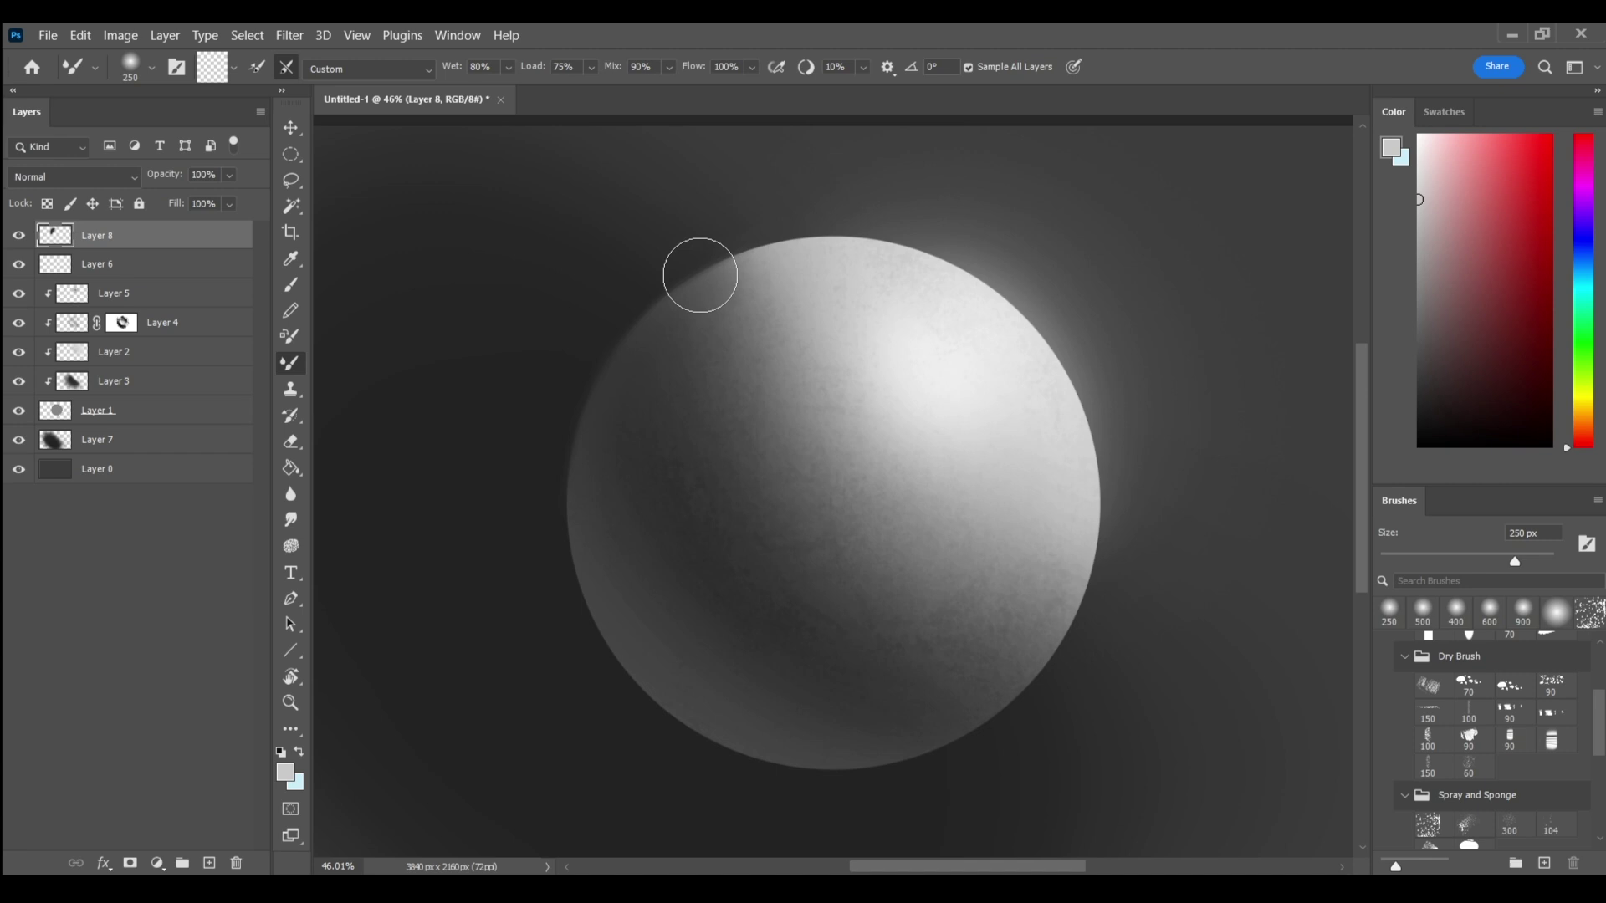
pyautogui.press(']')
pyautogui.press(']')
pyautogui.press(']')
pyautogui.press(']')
pyautogui.press(']')
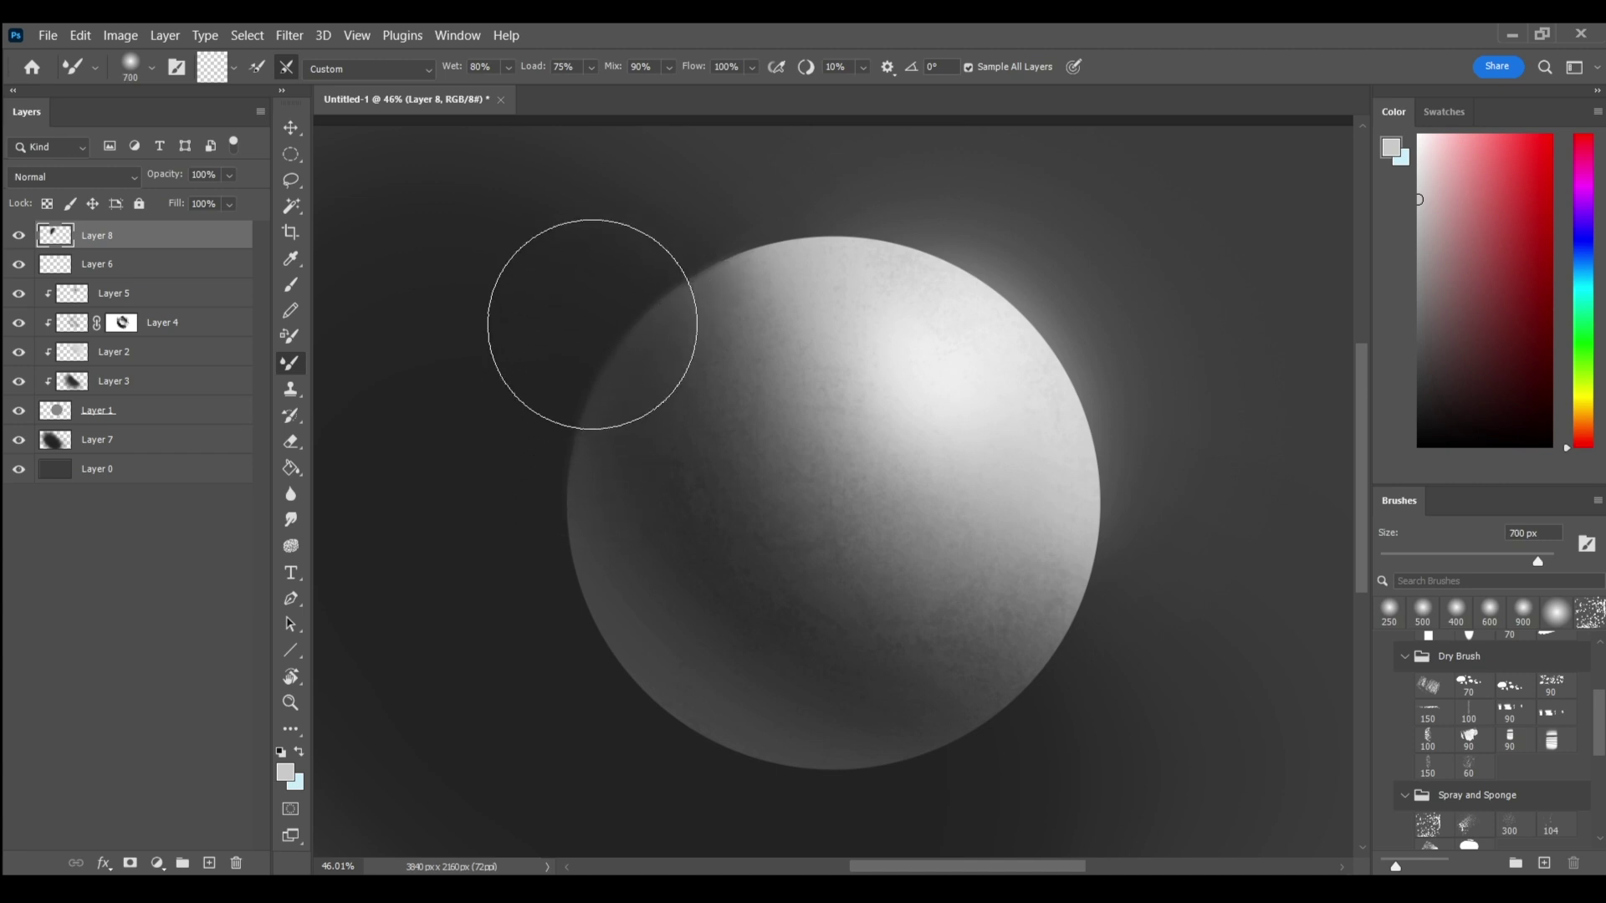
pyautogui.moveTo(590, 326); pyautogui.dragTo(555, 394)
# Step: Blend the sphere's lower-right edge into the background, reducing the Mixer Brush to 200 px
pyautogui.scroll(-3, 870, 685)
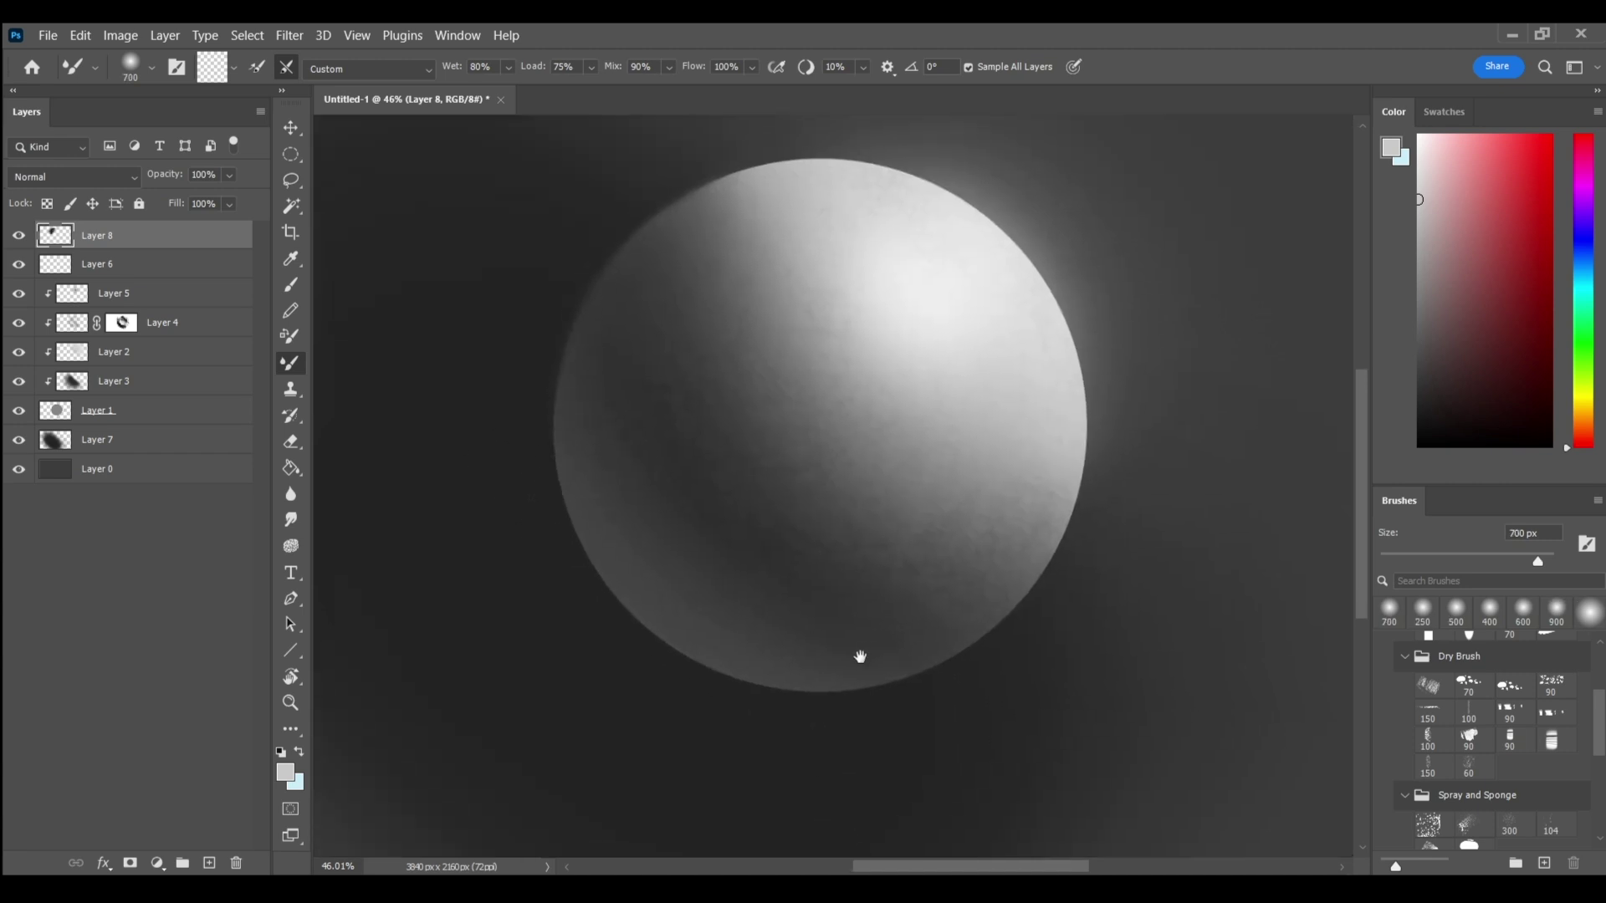
pyautogui.press('[')
pyautogui.press('[')
pyautogui.moveTo(915, 682)
pyautogui.mouseDown()
pyautogui.moveTo(976, 673)
pyautogui.moveTo(956, 673)
pyautogui.moveTo(966, 642)
pyautogui.moveTo(998, 642)
pyautogui.moveTo(1021, 605)
pyautogui.mouseUp()
pyautogui.press('[')
pyautogui.press('[')
pyautogui.press('[')
pyautogui.press(']')
pyautogui.press(']')
pyautogui.press('[')
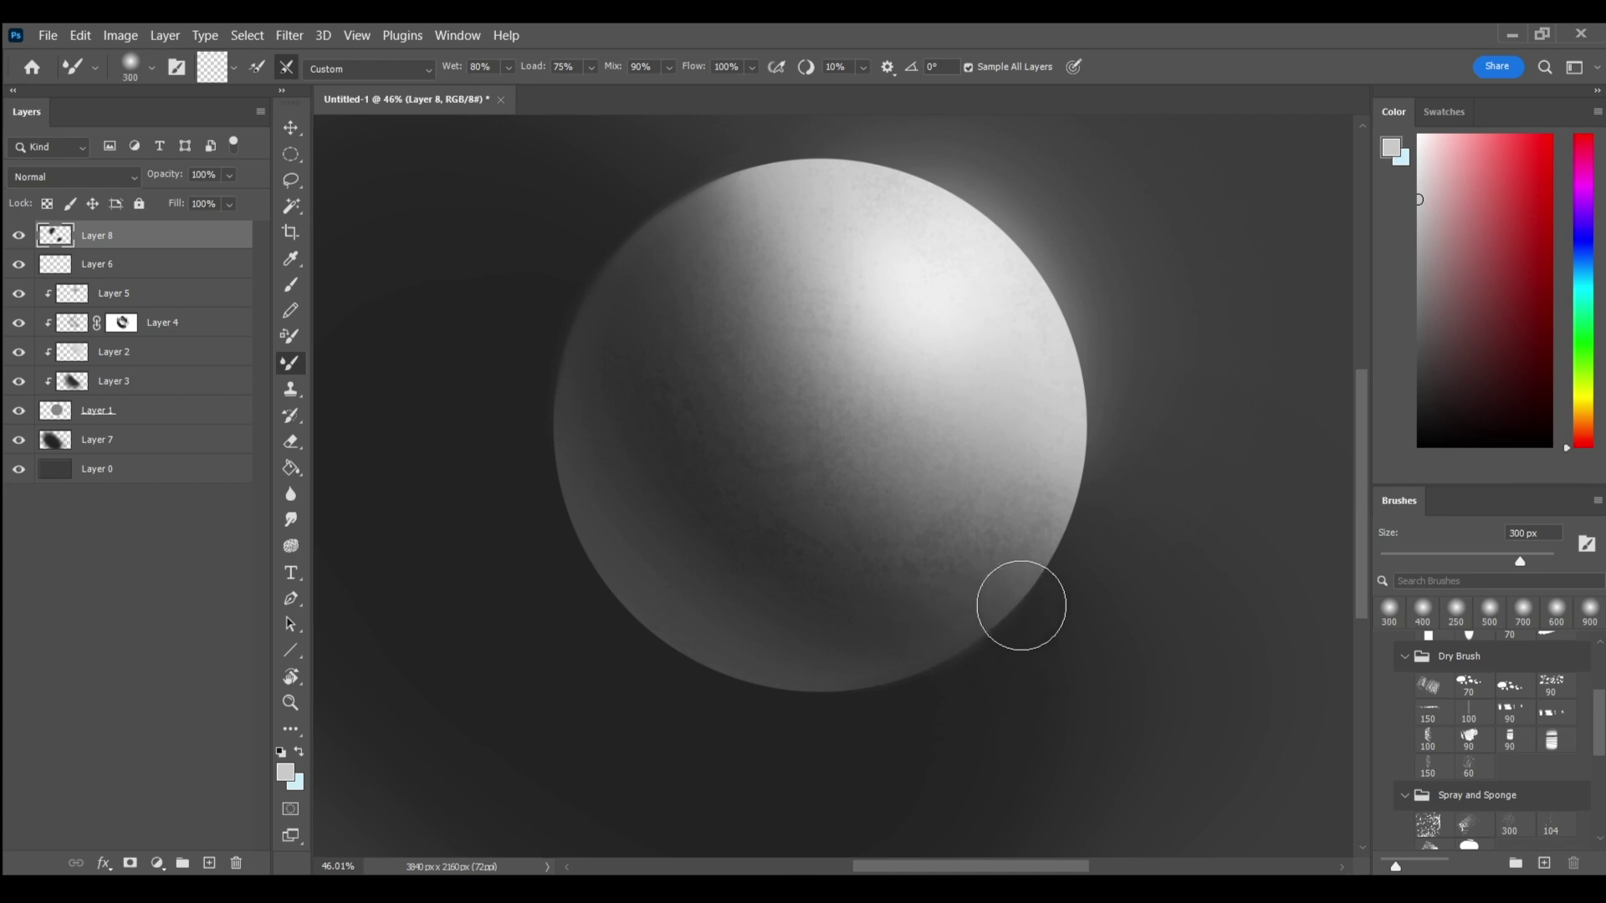
pyautogui.press('[')
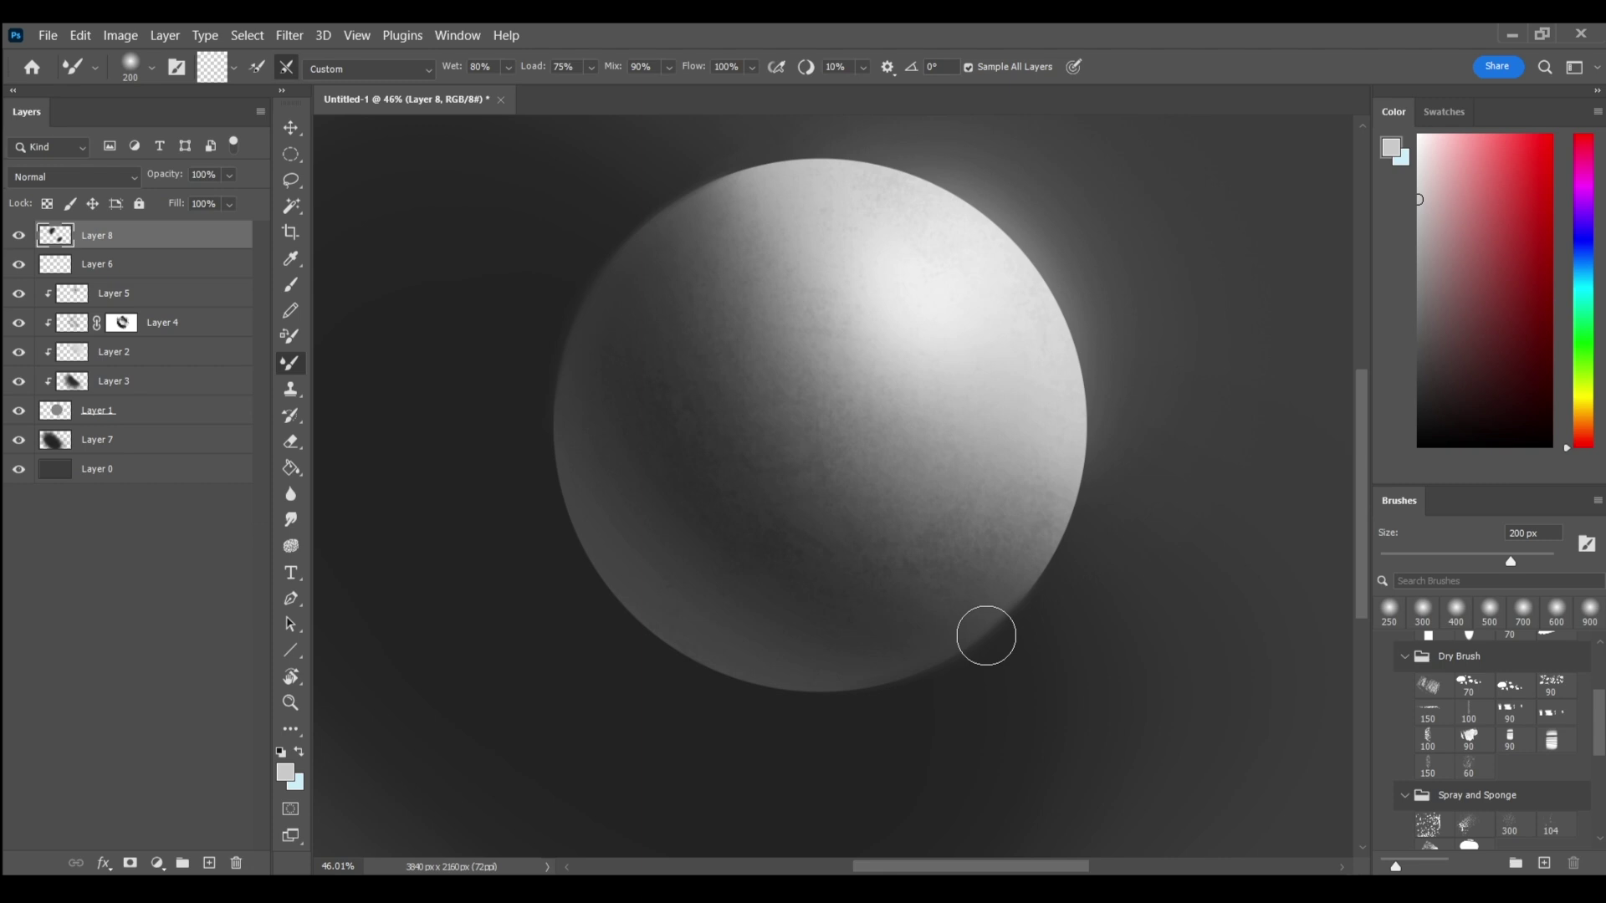
# Step: Smooth the lower-right edge with broader Mixer Brush strokes, enlarging the brush from 500 to 800 px
pyautogui.press(']')
pyautogui.press(']')
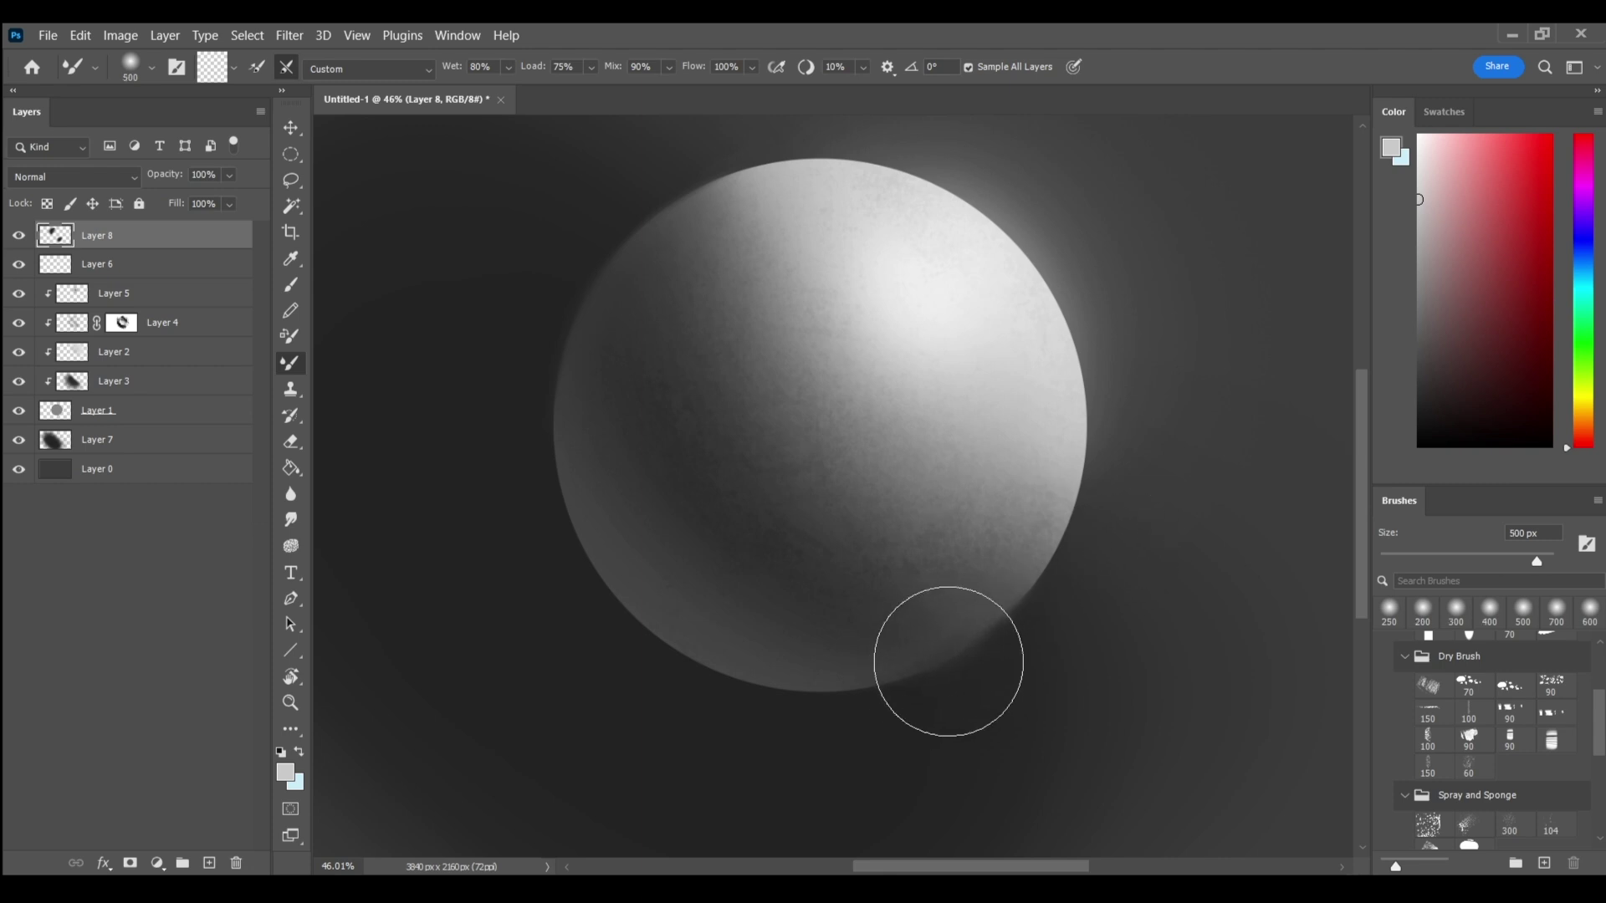
pyautogui.moveTo(949, 662); pyautogui.dragTo(991, 632)
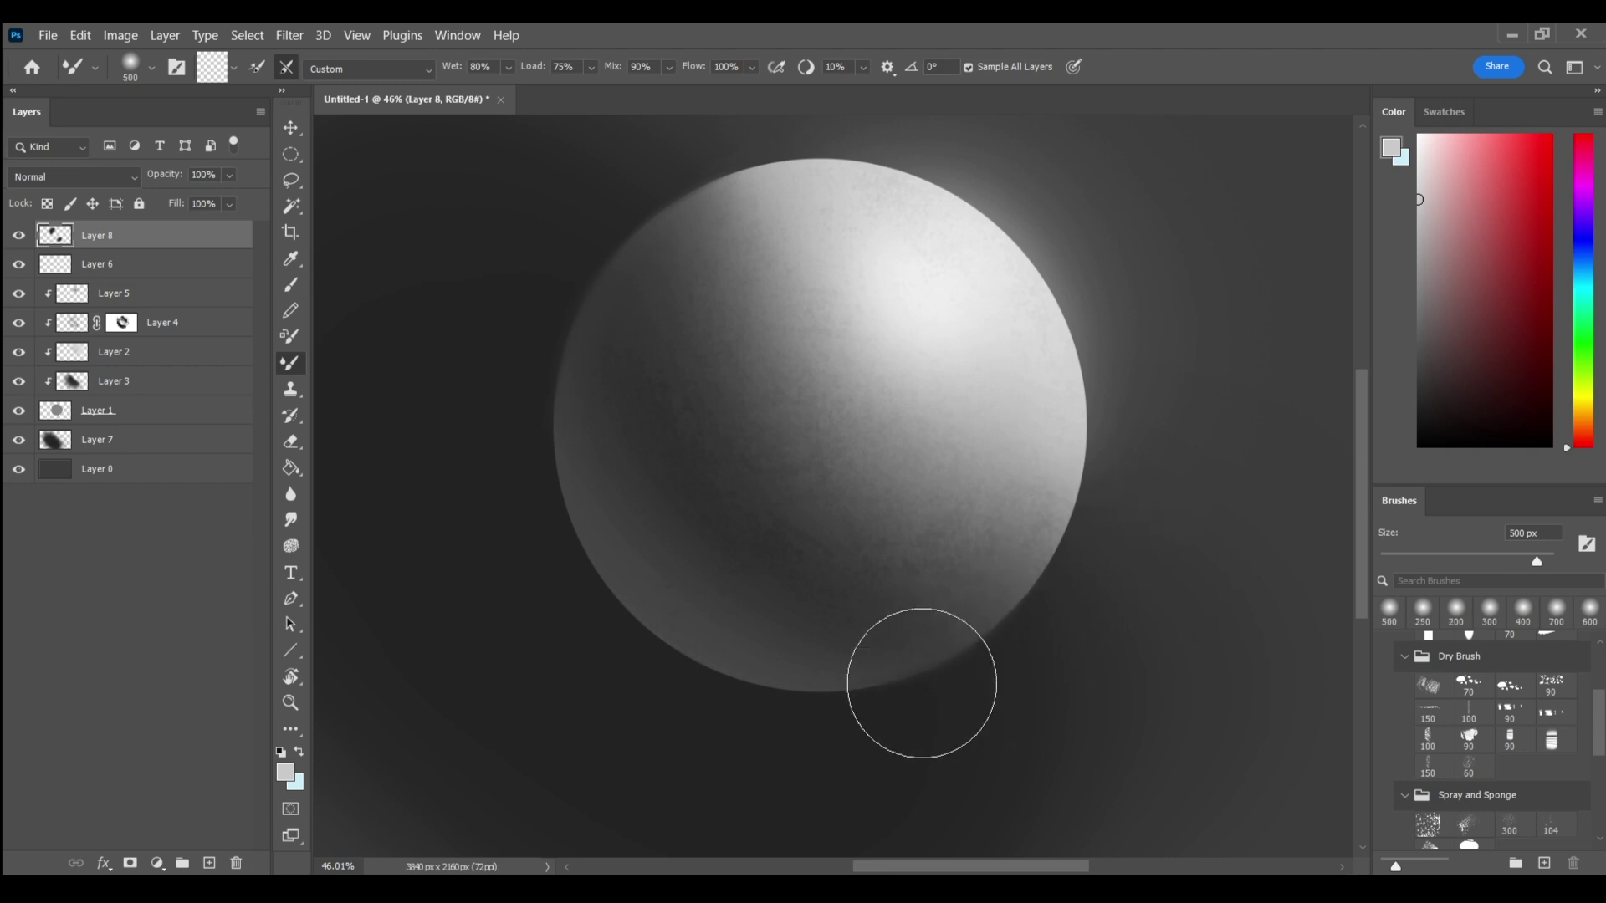
pyautogui.press(']')
pyautogui.press(']')
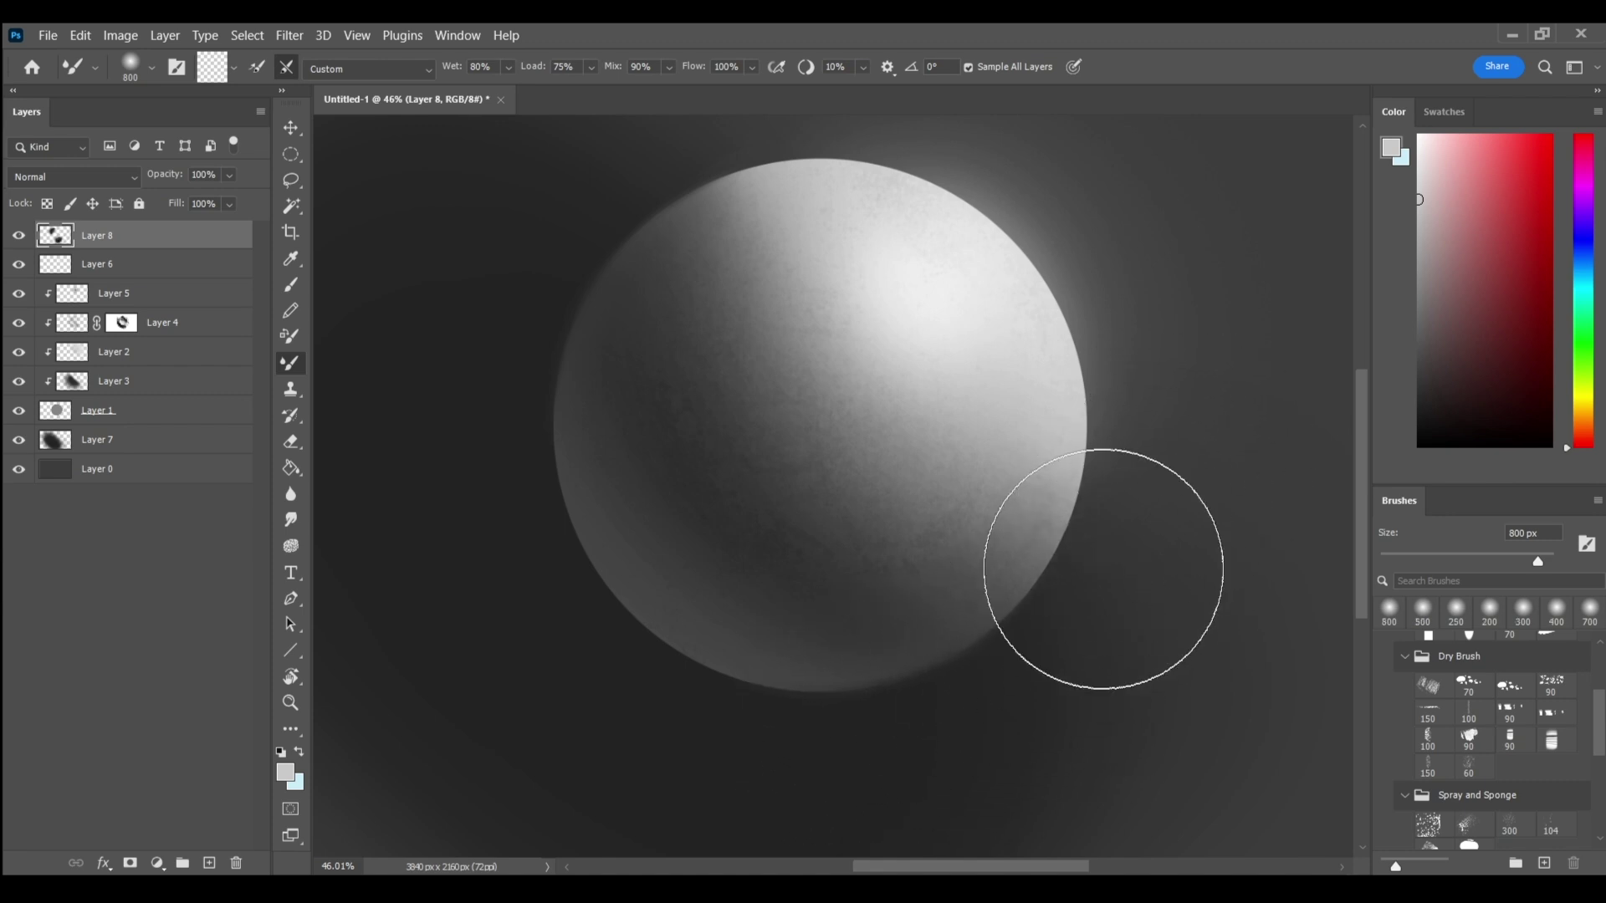
# Step: Soften the sphere's bottom edge with the Mixer Brush, varying its size between 500 and 1100 px
pyautogui.press('[')
pyautogui.press('[')
pyautogui.press('[')
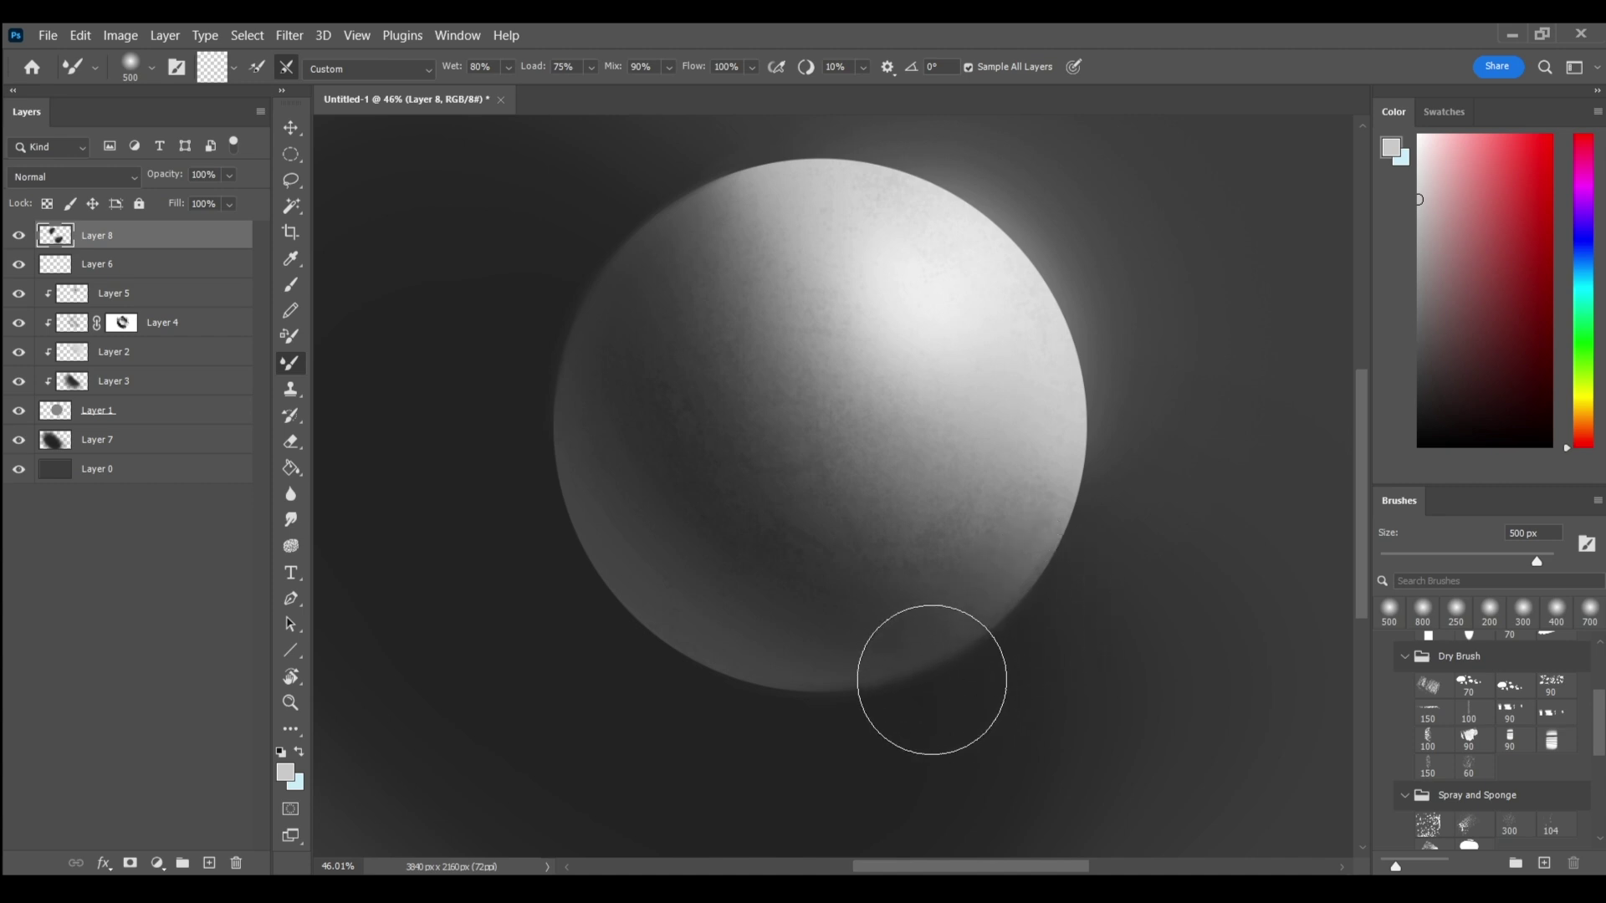
pyautogui.press(']')
pyautogui.press(']')
pyautogui.press(']')
pyautogui.press(']')
pyautogui.press(']')
pyautogui.press(']')
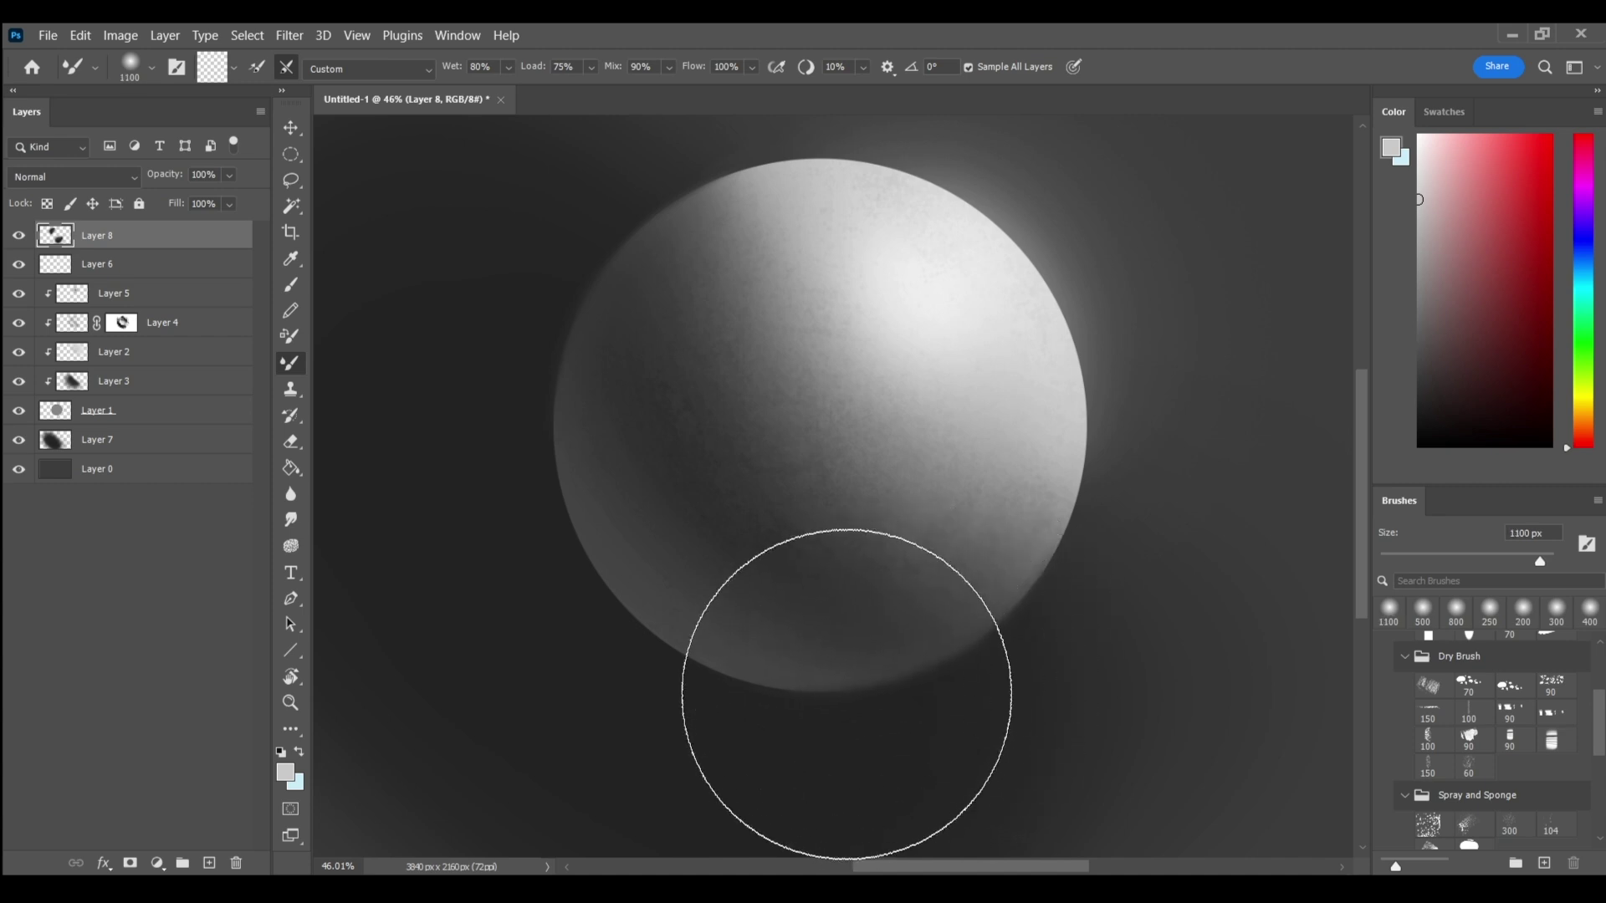
pyautogui.press('z')
pyautogui.moveTo(1075, 557); pyautogui.dragTo(1018, 610)
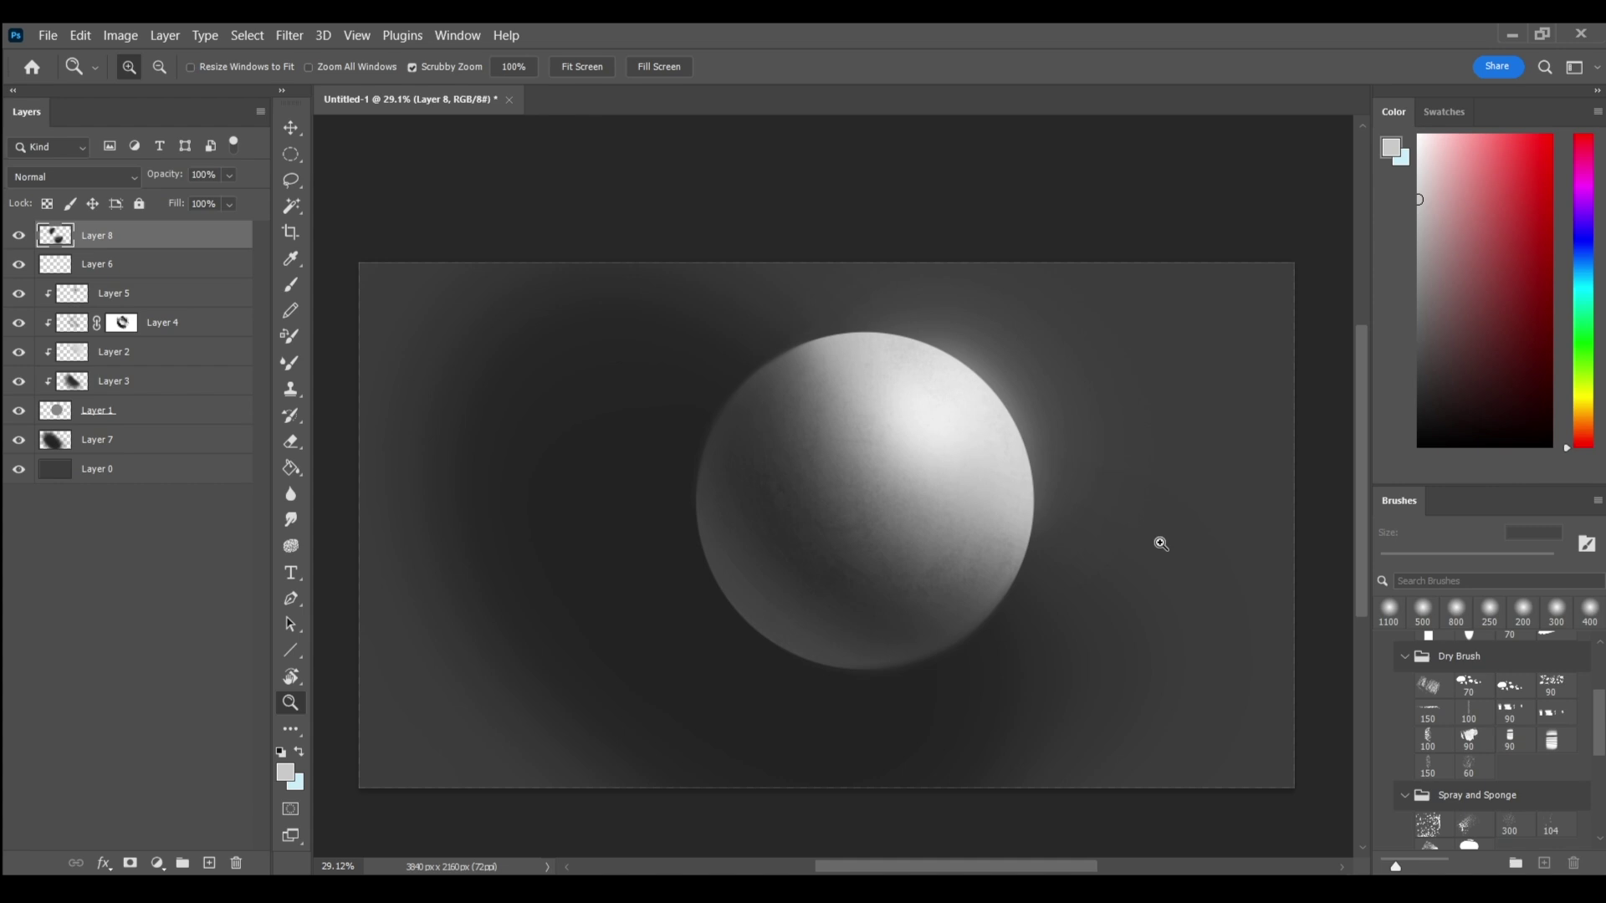
pyautogui.moveTo(870, 400); pyautogui.dragTo(954, 509)
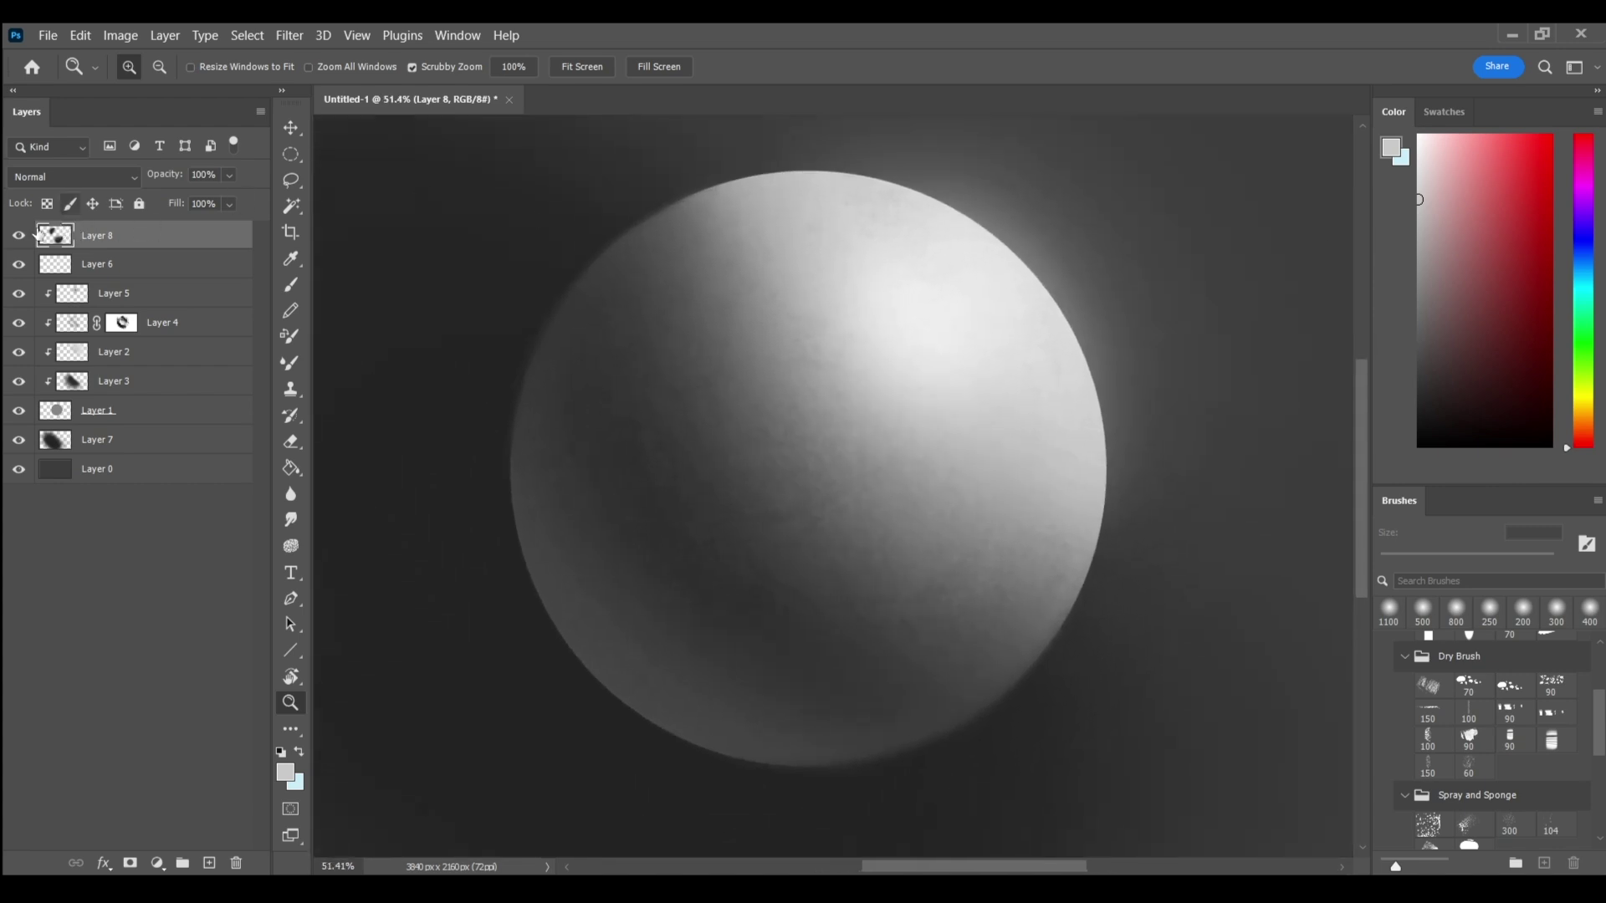
# Step: Compare the sphere with Layer 8 hidden and shown, and add a new layer above it
pyautogui.click(19, 240)
pyautogui.click(17, 237)
pyautogui.click(210, 863)
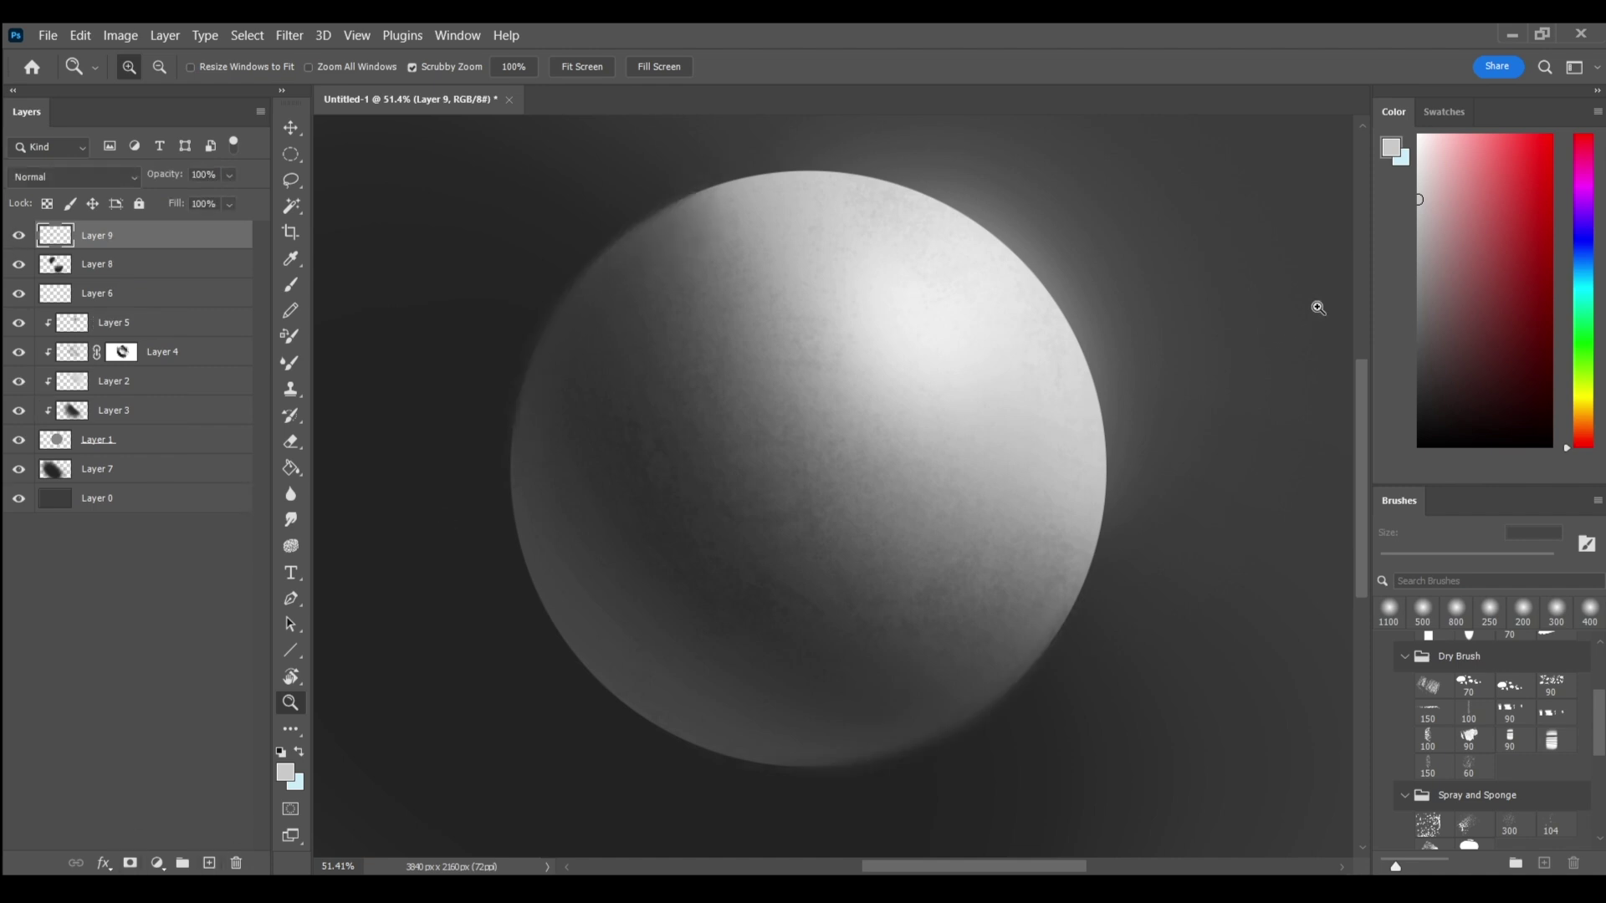
# Step: Paint a red curved arrow through the sphere's lower-left shadow, from upper left to lower right, with the 25 px oval Flats brush
pyautogui.press('b')
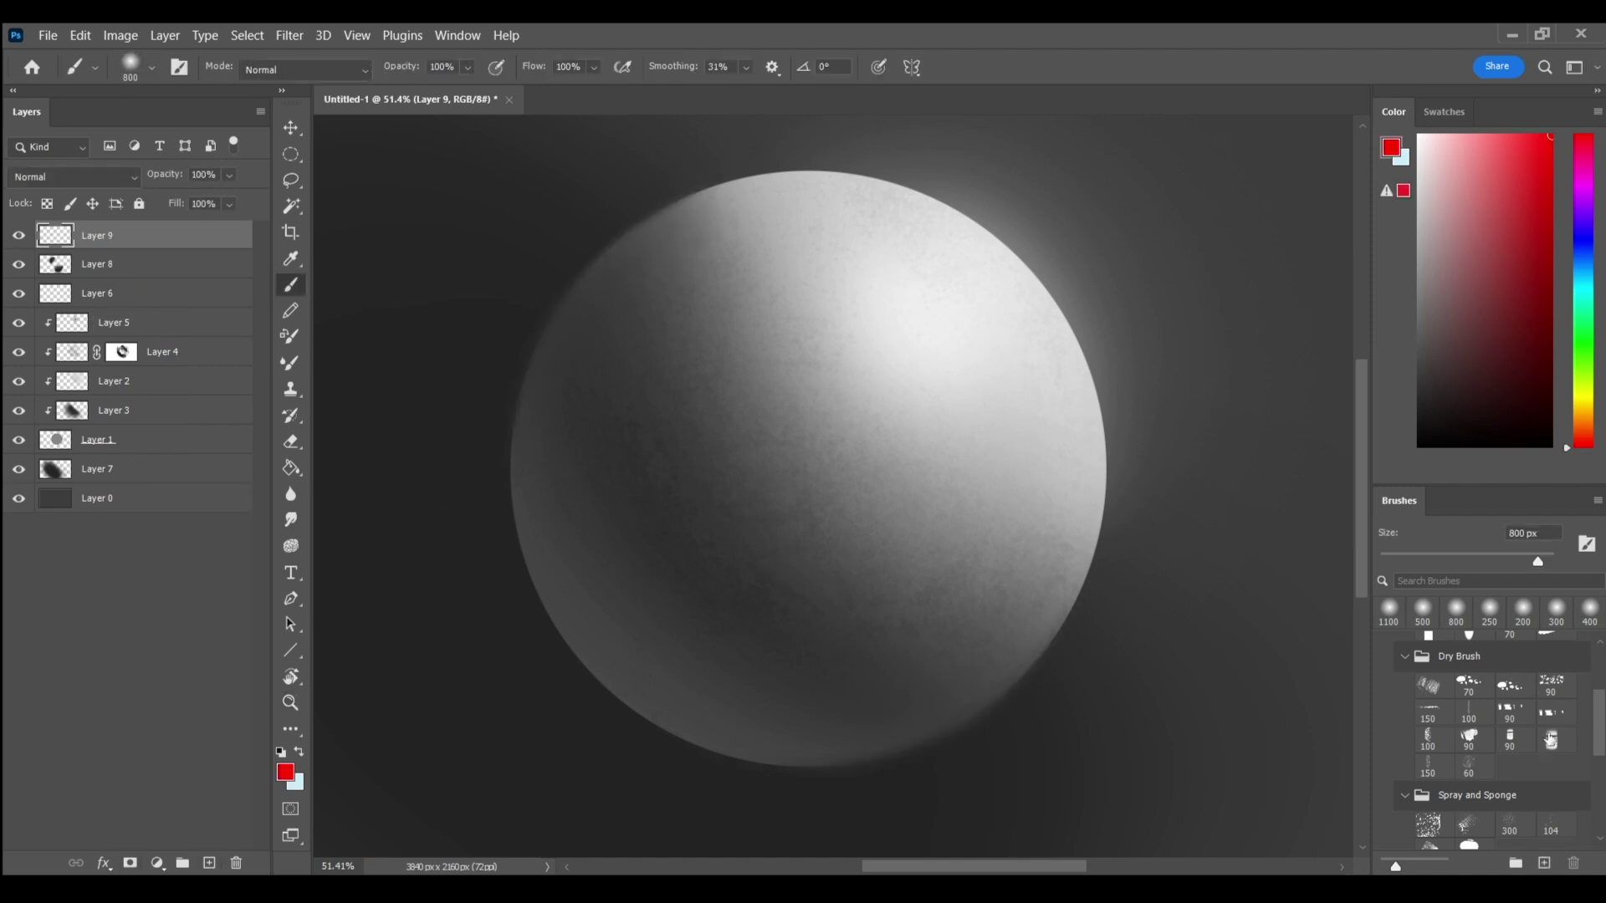
pyautogui.scroll(2, 1466, 728)
pyautogui.press('[')
pyautogui.press('[')
pyautogui.press('[')
pyautogui.press('[')
pyautogui.press('[')
pyautogui.press('[')
pyautogui.press('[')
pyautogui.press('[')
pyautogui.press('[')
pyautogui.press('[')
pyautogui.press('[')
pyautogui.press('[')
pyautogui.press('[')
pyautogui.press('[')
pyautogui.press('[')
pyautogui.press('[')
pyautogui.press('[')
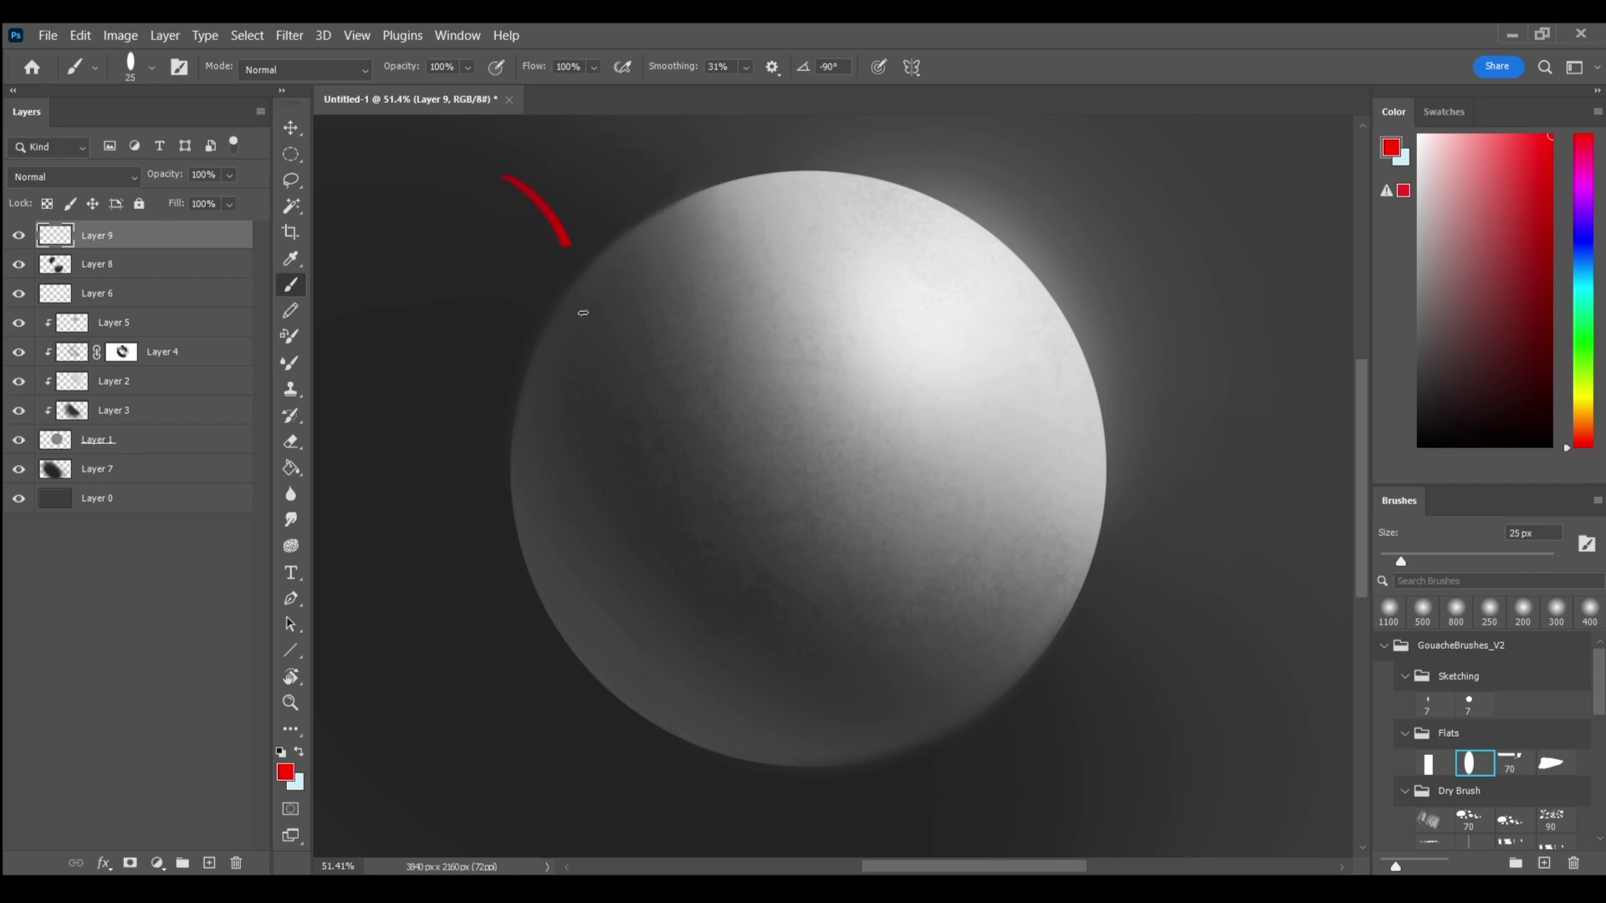
pyautogui.moveTo(583, 312)
pyautogui.mouseDown()
pyautogui.moveTo(881, 735)
pyautogui.moveTo(1142, 663)
pyautogui.mouseUp()
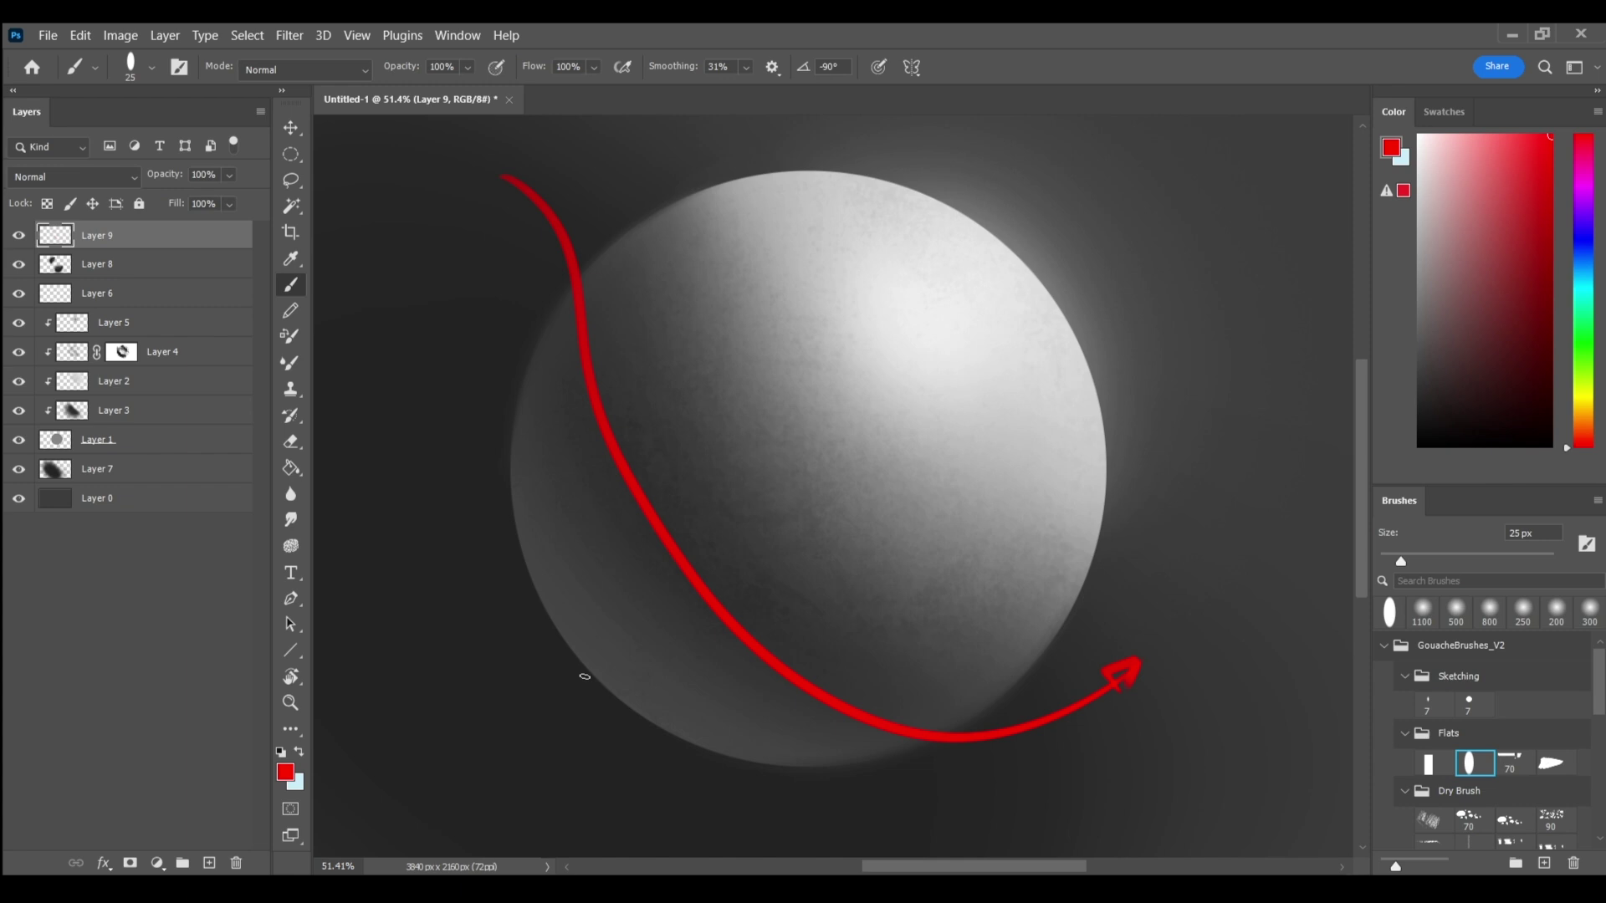
# Step: Hide the red arrow layer and compare the sphere's edges with Layer 8 off and on
pyautogui.click(18, 239)
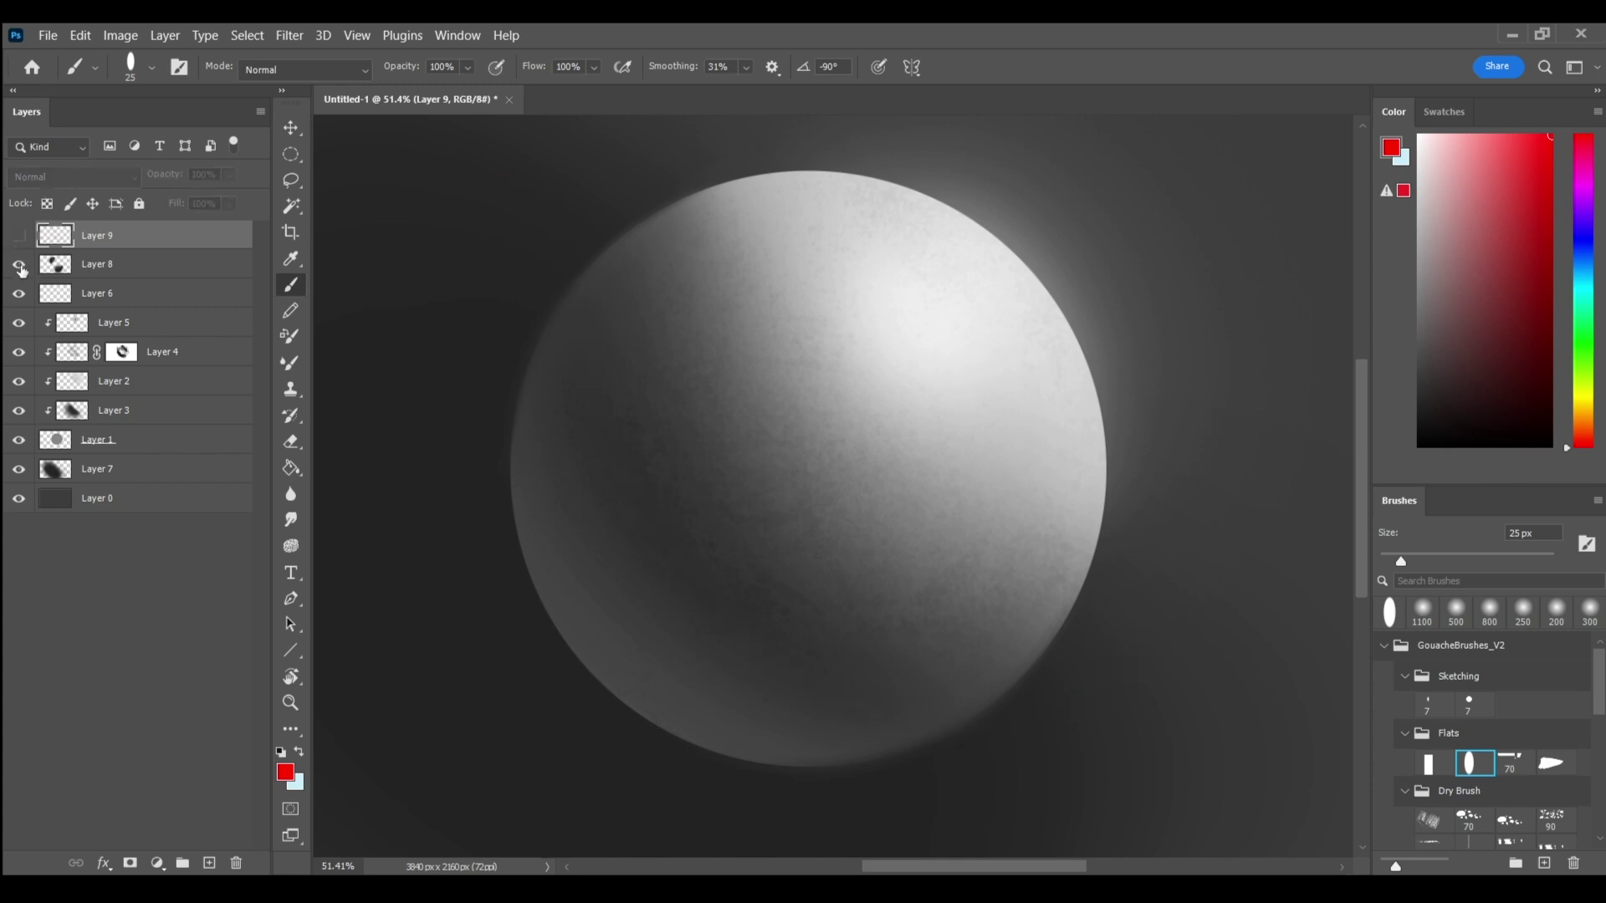
pyautogui.click(19, 265)
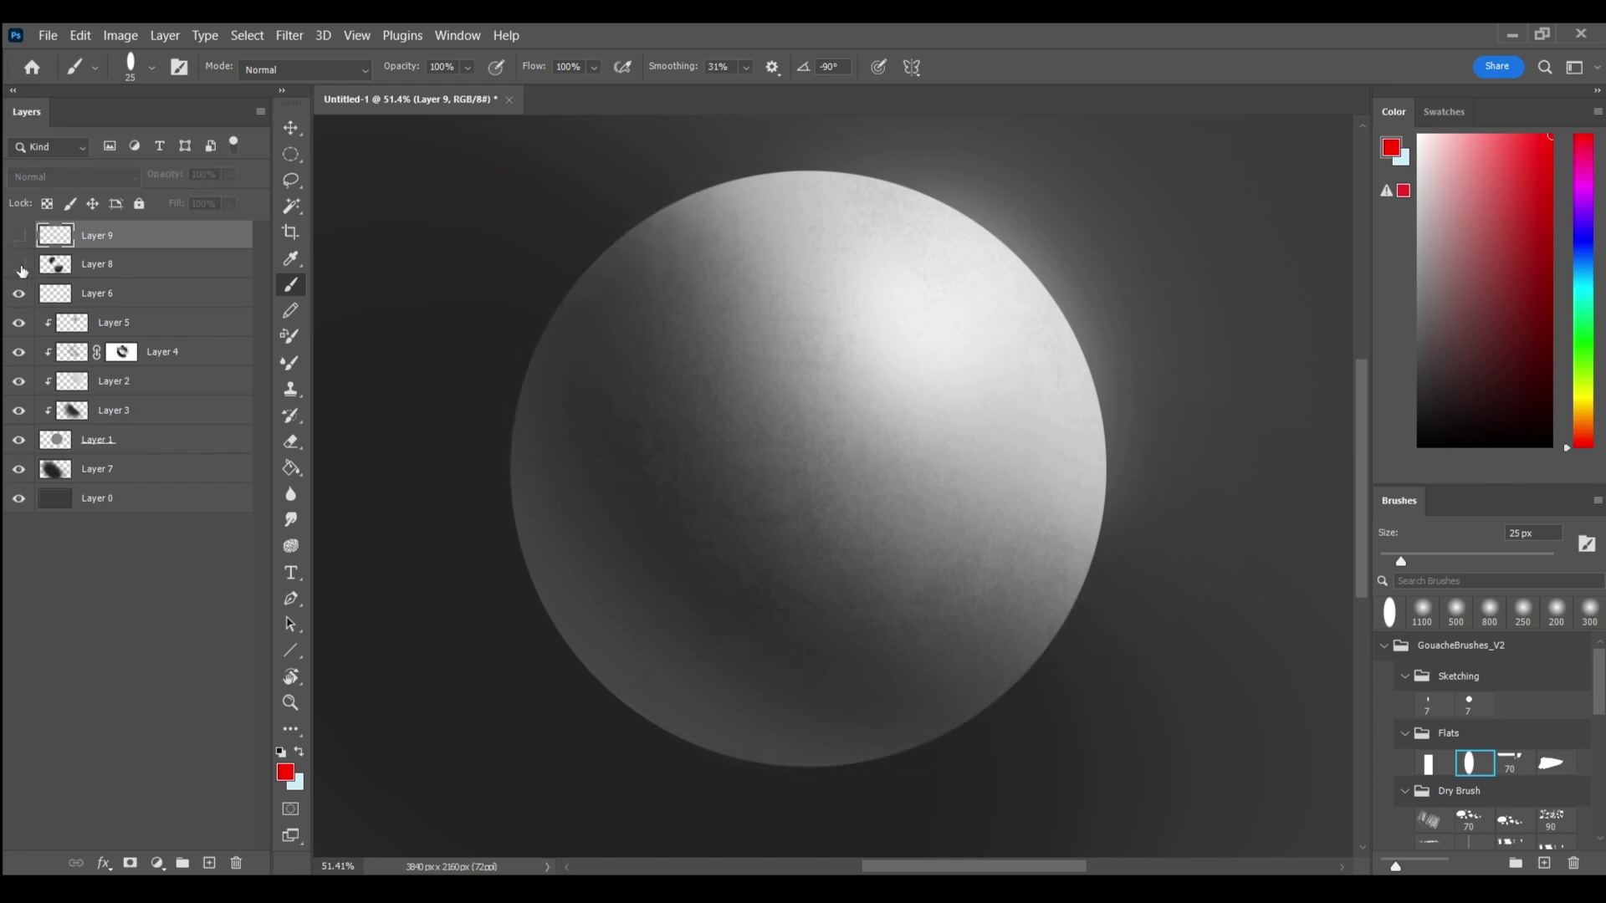
pyautogui.click(19, 266)
pyautogui.click(18, 236)
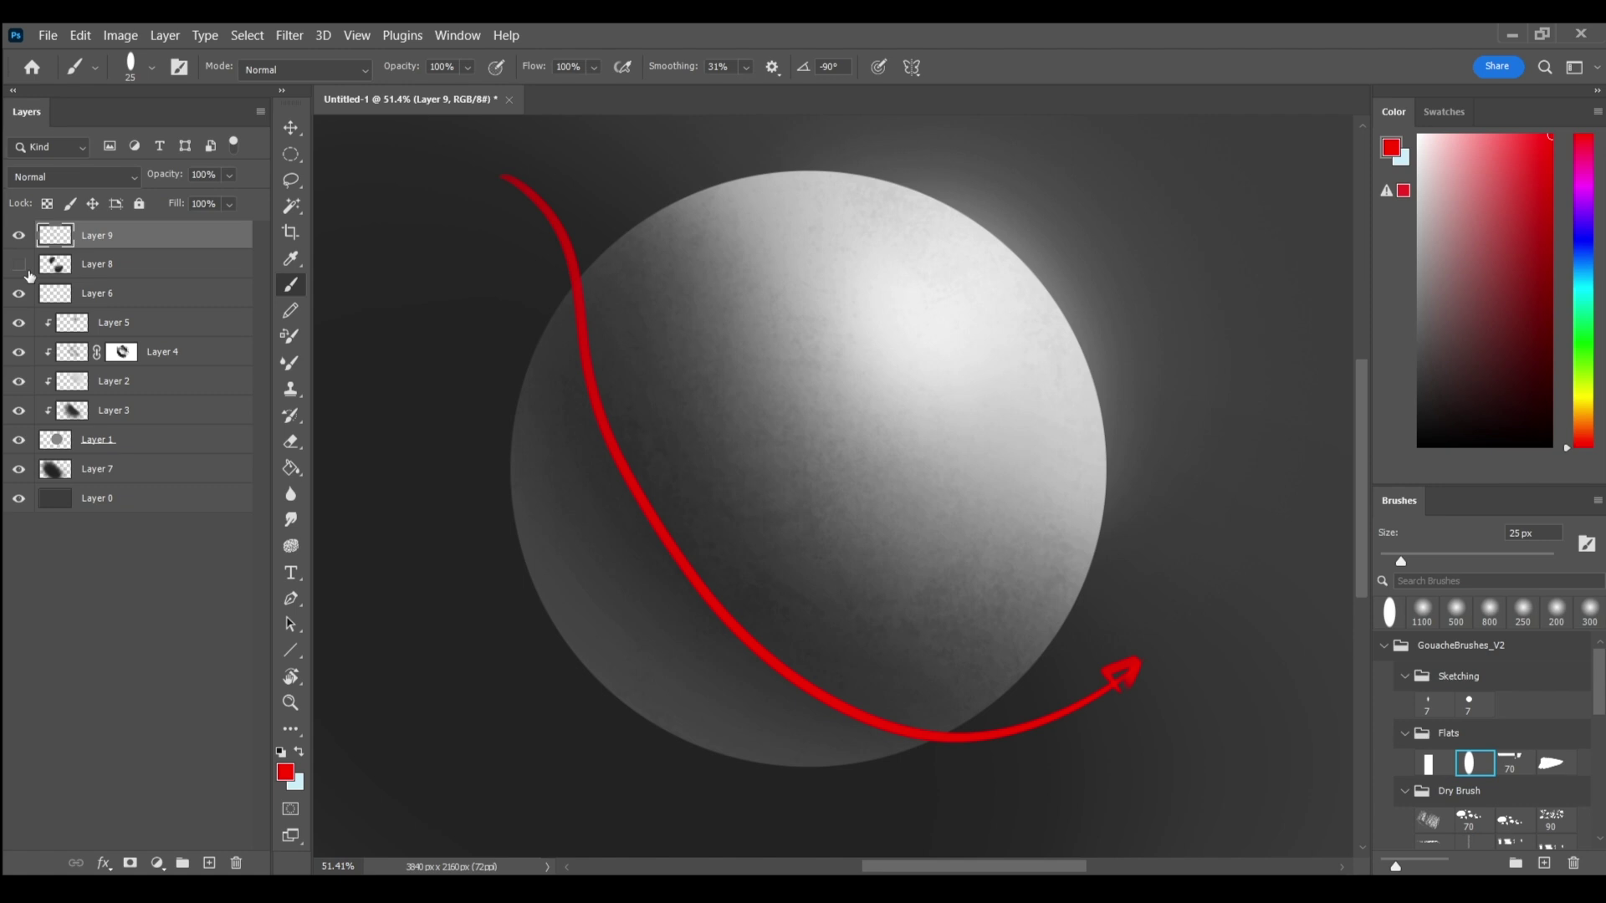
pyautogui.click(19, 235)
pyautogui.click(19, 236)
pyautogui.click(18, 238)
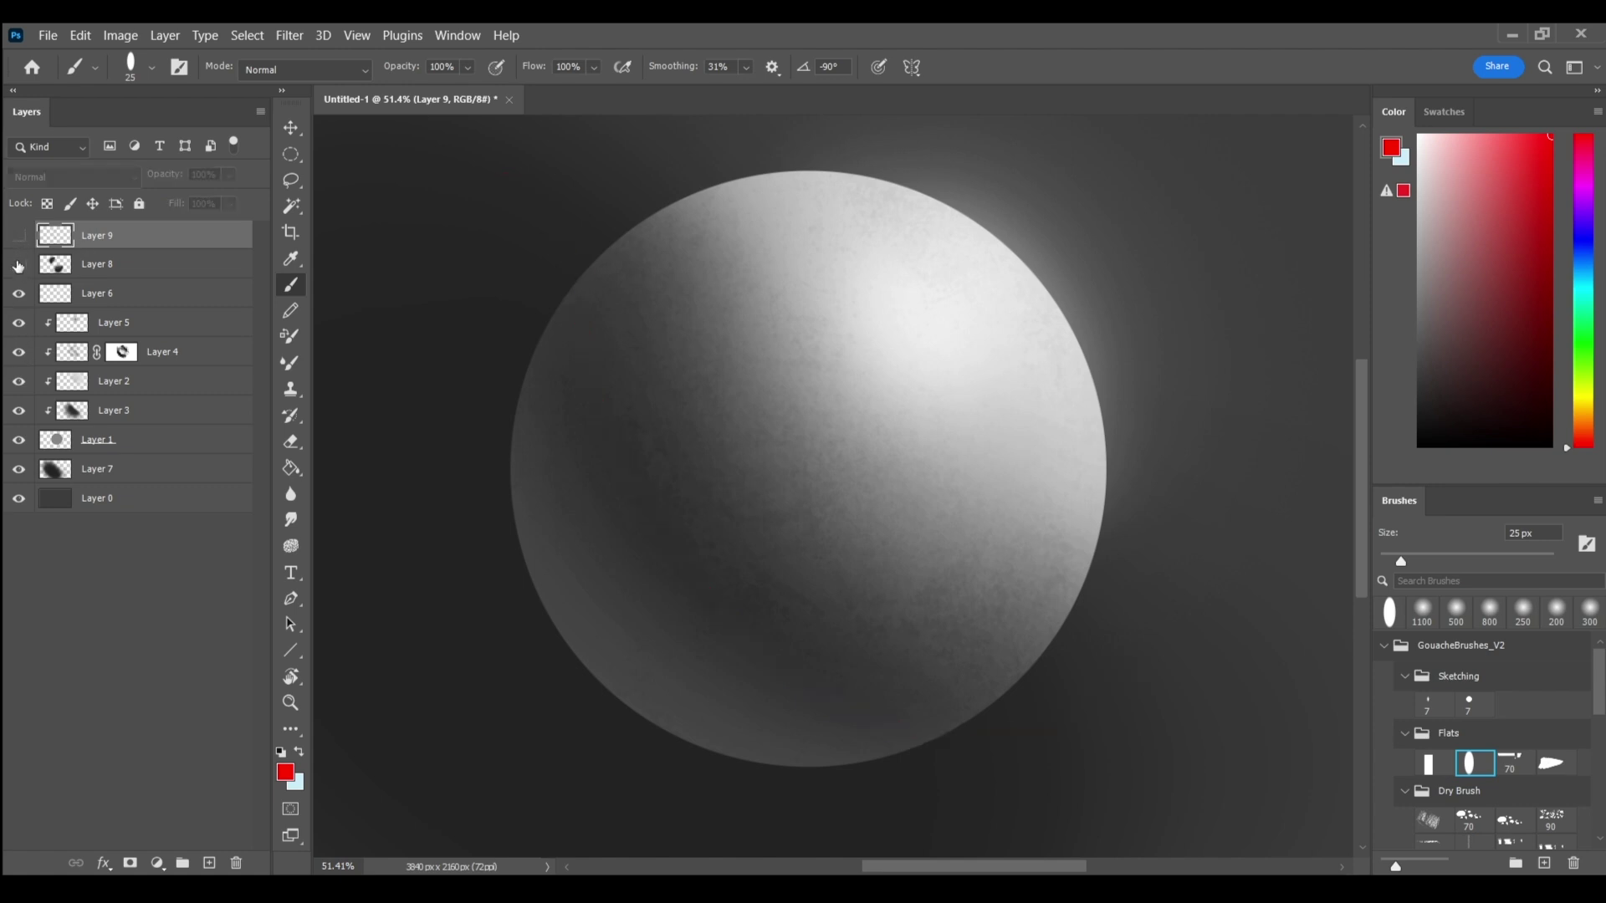
pyautogui.click(18, 264)
# Step: Make Layer 8 active and ready the Mixer Brush with the 300 px soft round preset
pyautogui.click(96, 268)
pyautogui.press('e')
pyautogui.hotkey('shift', 'b')
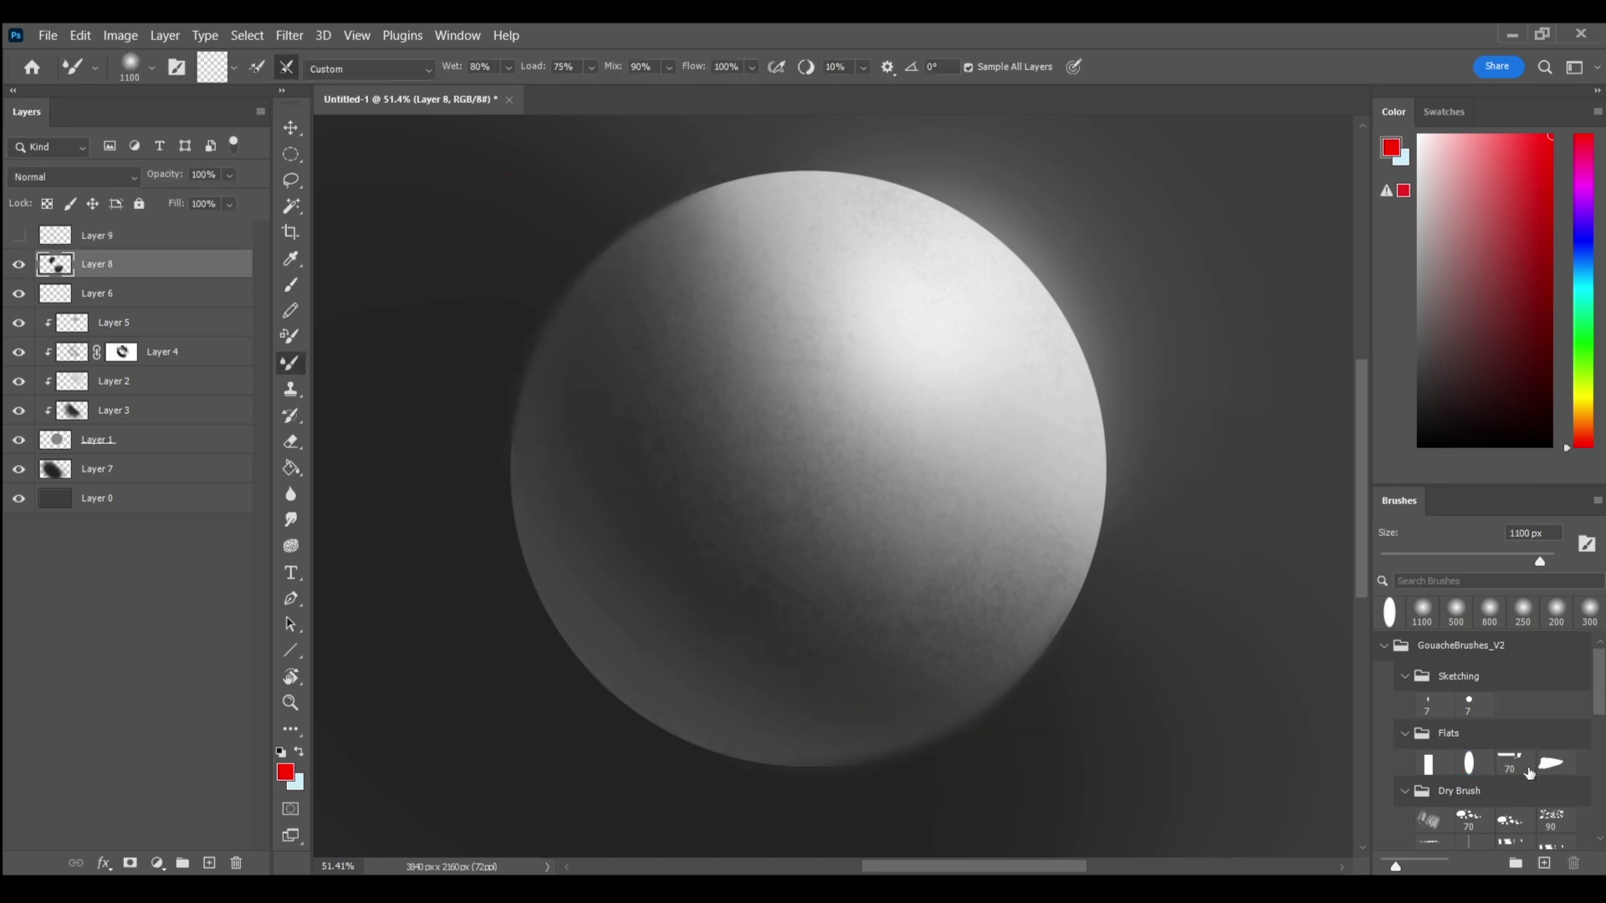
pyautogui.click(1576, 628)
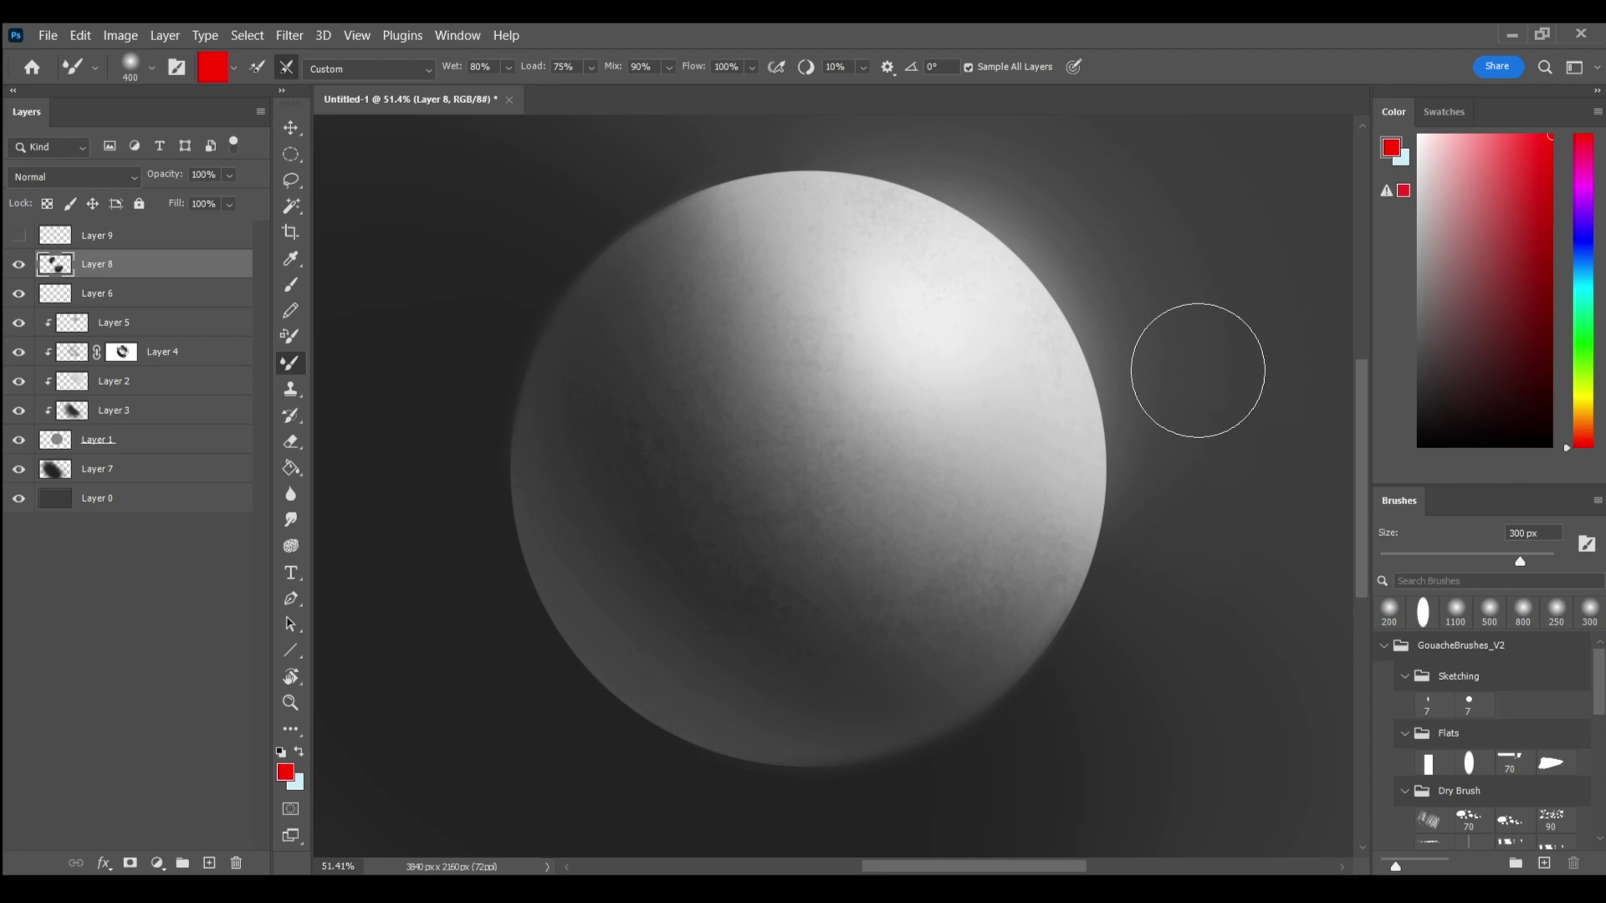
# Step: Try to blend the sphere's upper-right rim with the Mixer Brush enlarged to 1000 px
pyautogui.press(']')
pyautogui.press(']')
pyautogui.press(']')
pyautogui.press(']')
pyautogui.press(']')
pyautogui.press(']')
pyautogui.moveTo(1051, 283); pyautogui.dragTo(1103, 360)
pyautogui.hotkey('ctrl', 'z')
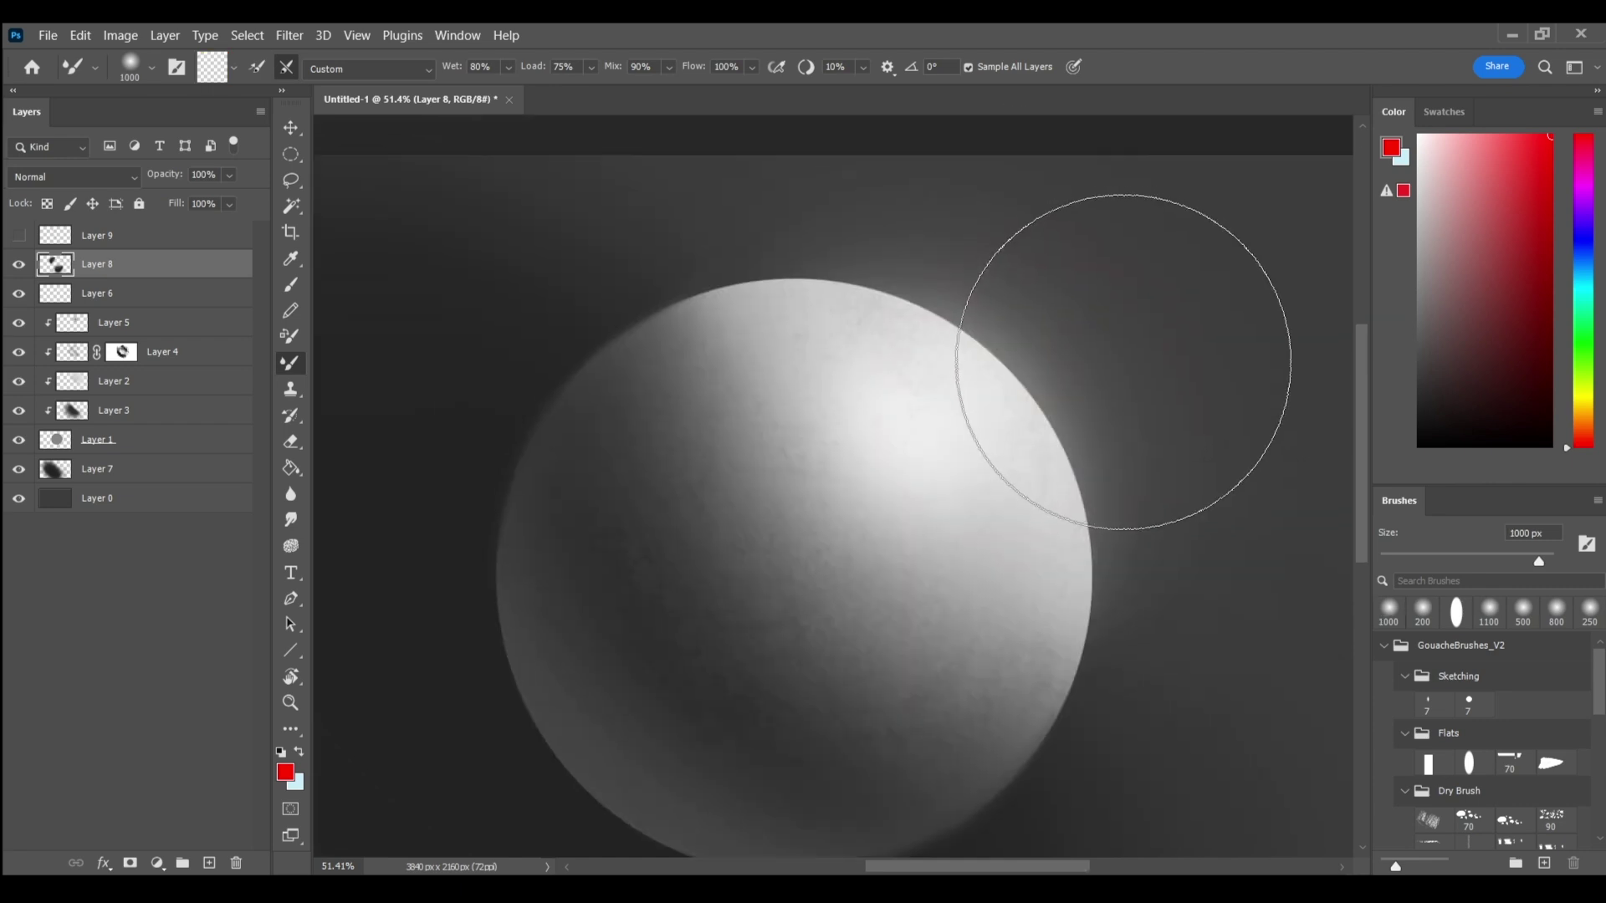
# Step: Swap out the red foreground colour and sample a near-white tone from the sphere's upper-right rim
pyautogui.press('x')
pyautogui.hotkey('shift', 'b')
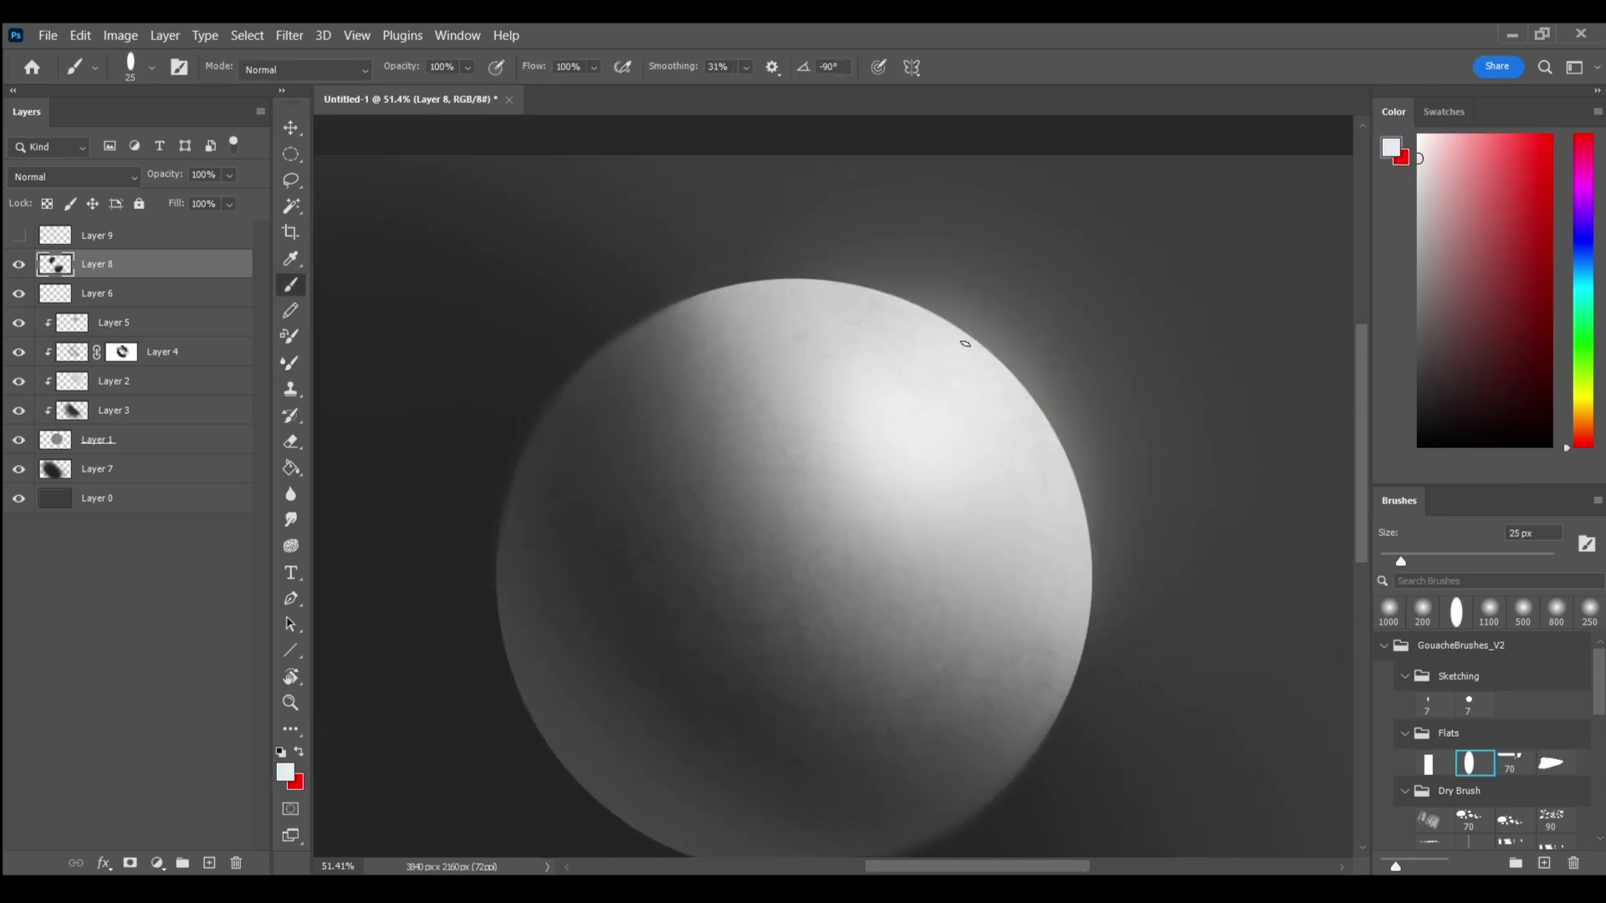
pyautogui.keyDown('alt'); pyautogui.click(965, 343); pyautogui.keyUp('alt')
# Step: Blend the sphere's bright upper-right rim into the glow with the Mixer Brush, varying its size between 175 and 400 px
pyautogui.hotkey('shift', 'b')
pyautogui.press('[')
pyautogui.press('[')
pyautogui.press('[')
pyautogui.press('[')
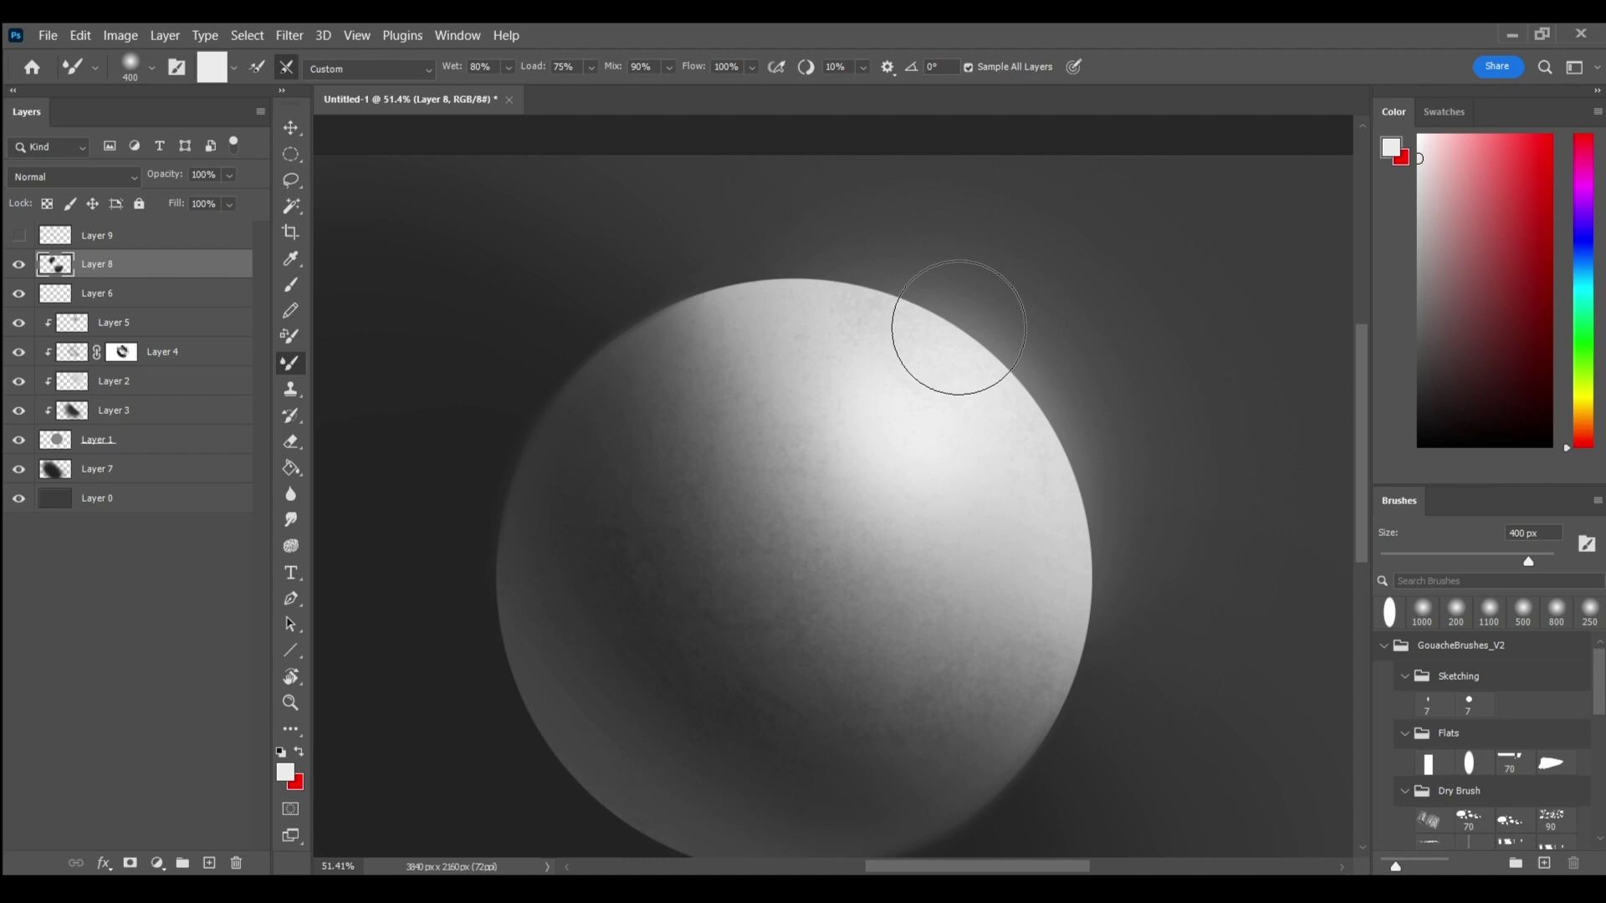
pyautogui.moveTo(959, 328)
pyautogui.mouseDown()
pyautogui.moveTo(992, 282)
pyautogui.moveTo(948, 322)
pyautogui.moveTo(1000, 359)
pyautogui.moveTo(994, 327)
pyautogui.mouseUp()
pyautogui.press('[')
pyautogui.press('[')
pyautogui.press('[')
pyautogui.press('[')
pyautogui.press(']')
pyautogui.press(']')
pyautogui.press(']')
pyautogui.press(']')
pyautogui.press('[')
pyautogui.press('[')
# Step: Soften the upper-right rim further with broader Mixer Brush strokes at 600 px and 500 px
pyautogui.press(']')
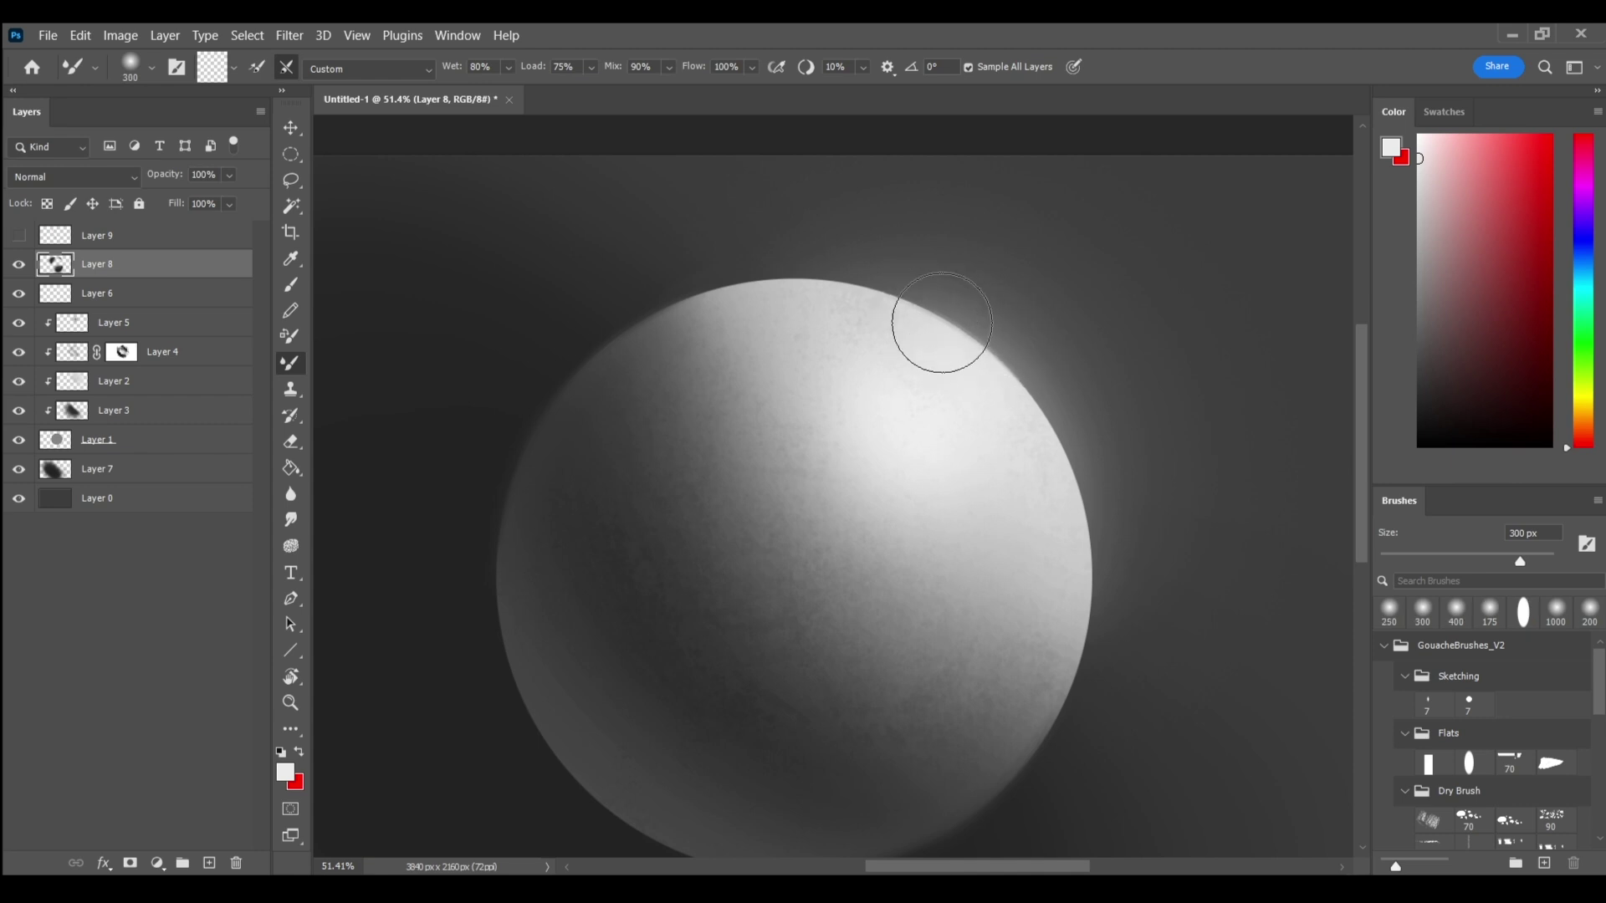
pyautogui.press(']')
pyautogui.press(']')
pyautogui.press(']')
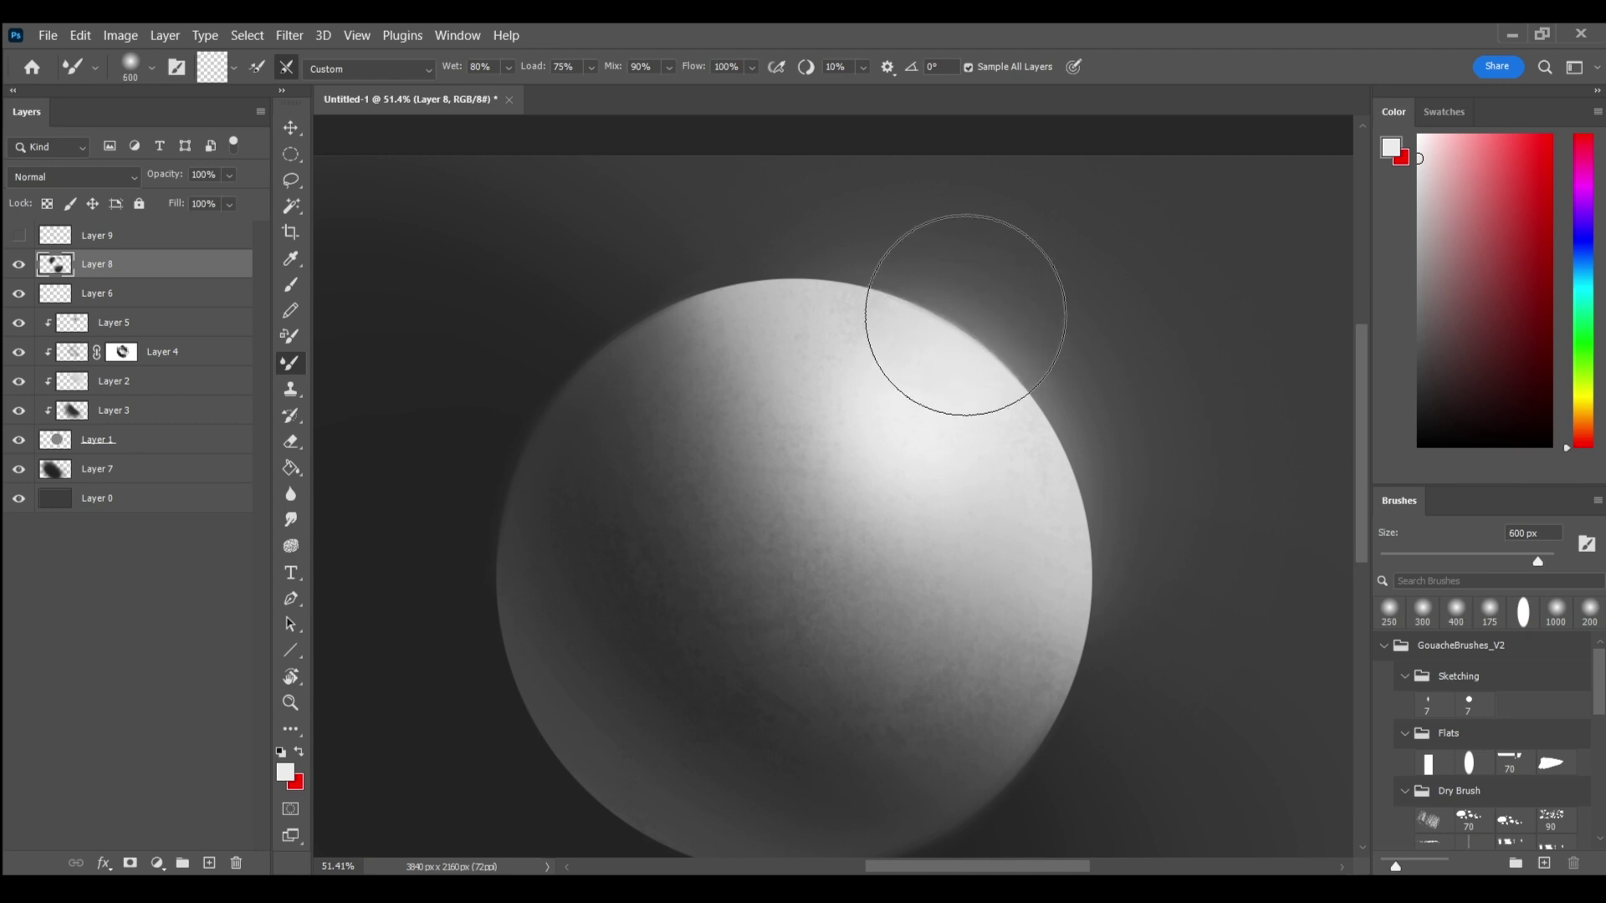
pyautogui.moveTo(966, 316)
pyautogui.mouseDown()
pyautogui.moveTo(999, 303)
pyautogui.moveTo(952, 298)
pyautogui.mouseUp()
pyautogui.press('[')
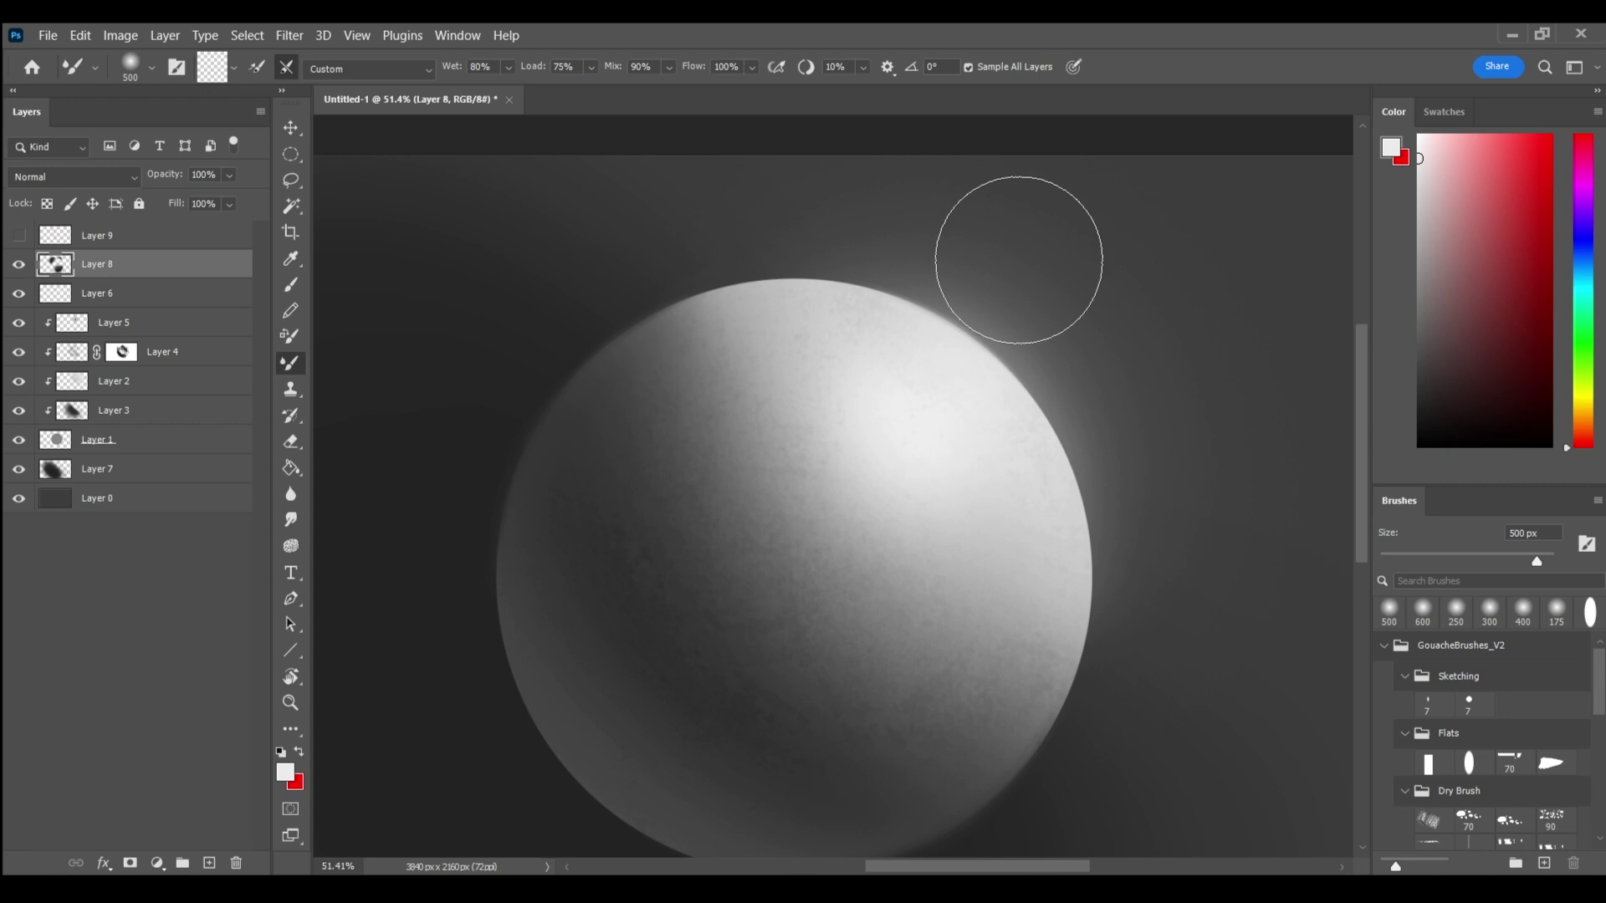
pyautogui.moveTo(1034, 376); pyautogui.dragTo(1200, 326)
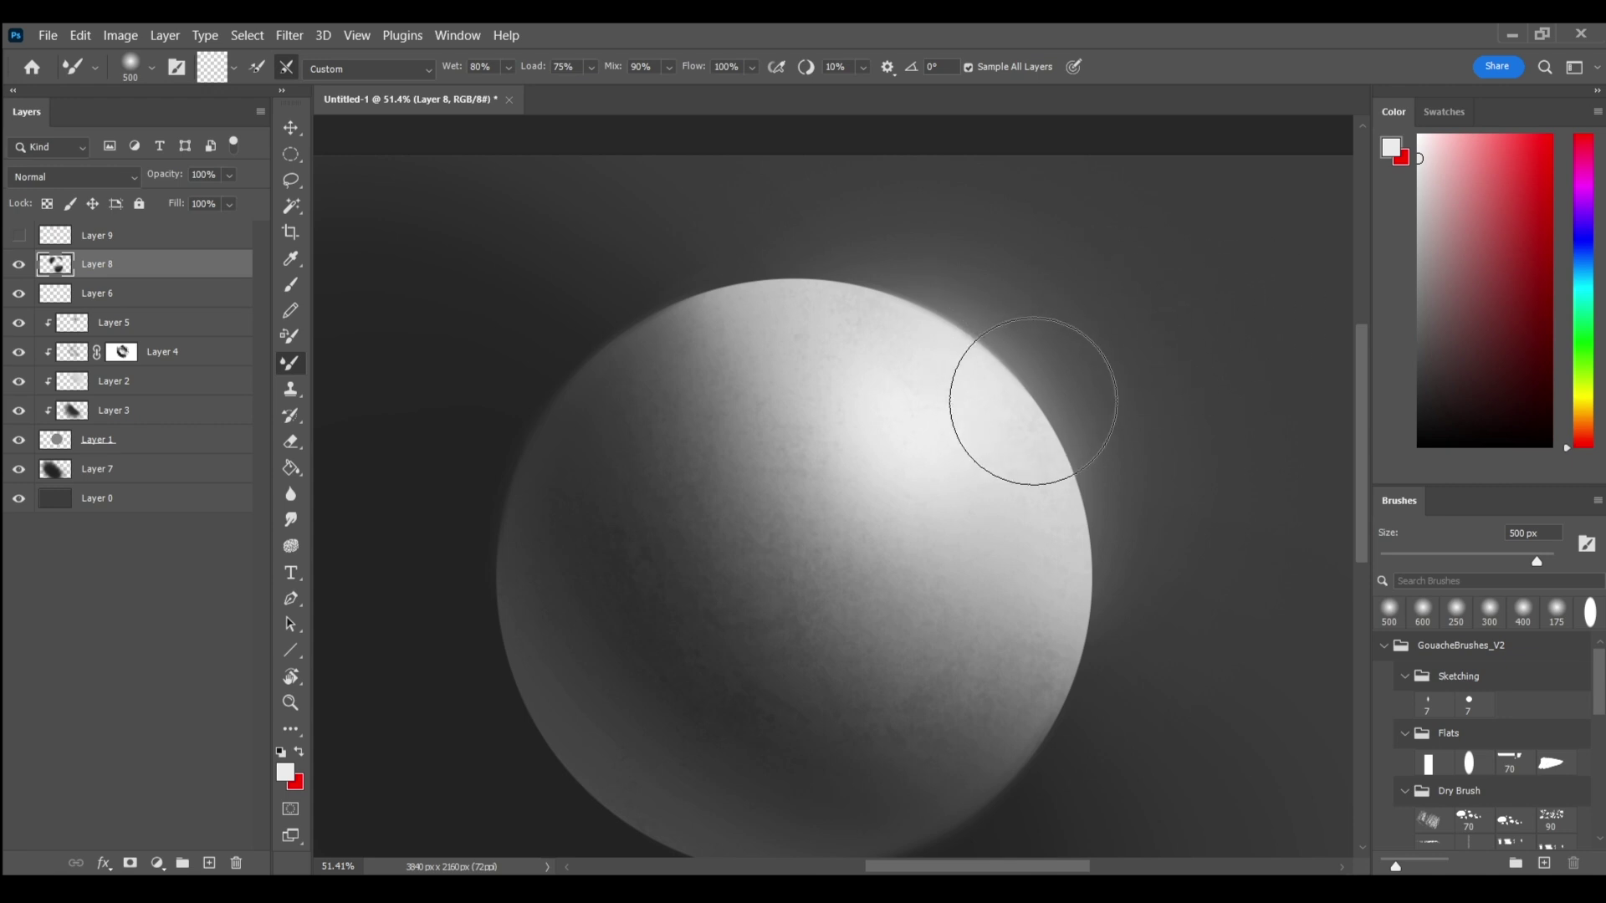
# Step: Hide the interface panels and inspect the whole sphere in an enlarged view
pyautogui.hotkey('ctrl', 'space')
pyautogui.moveTo(1159, 419); pyautogui.dragTo(1096, 448)
pyautogui.press('Tab')
pyautogui.scroll(2, 1019, 477)
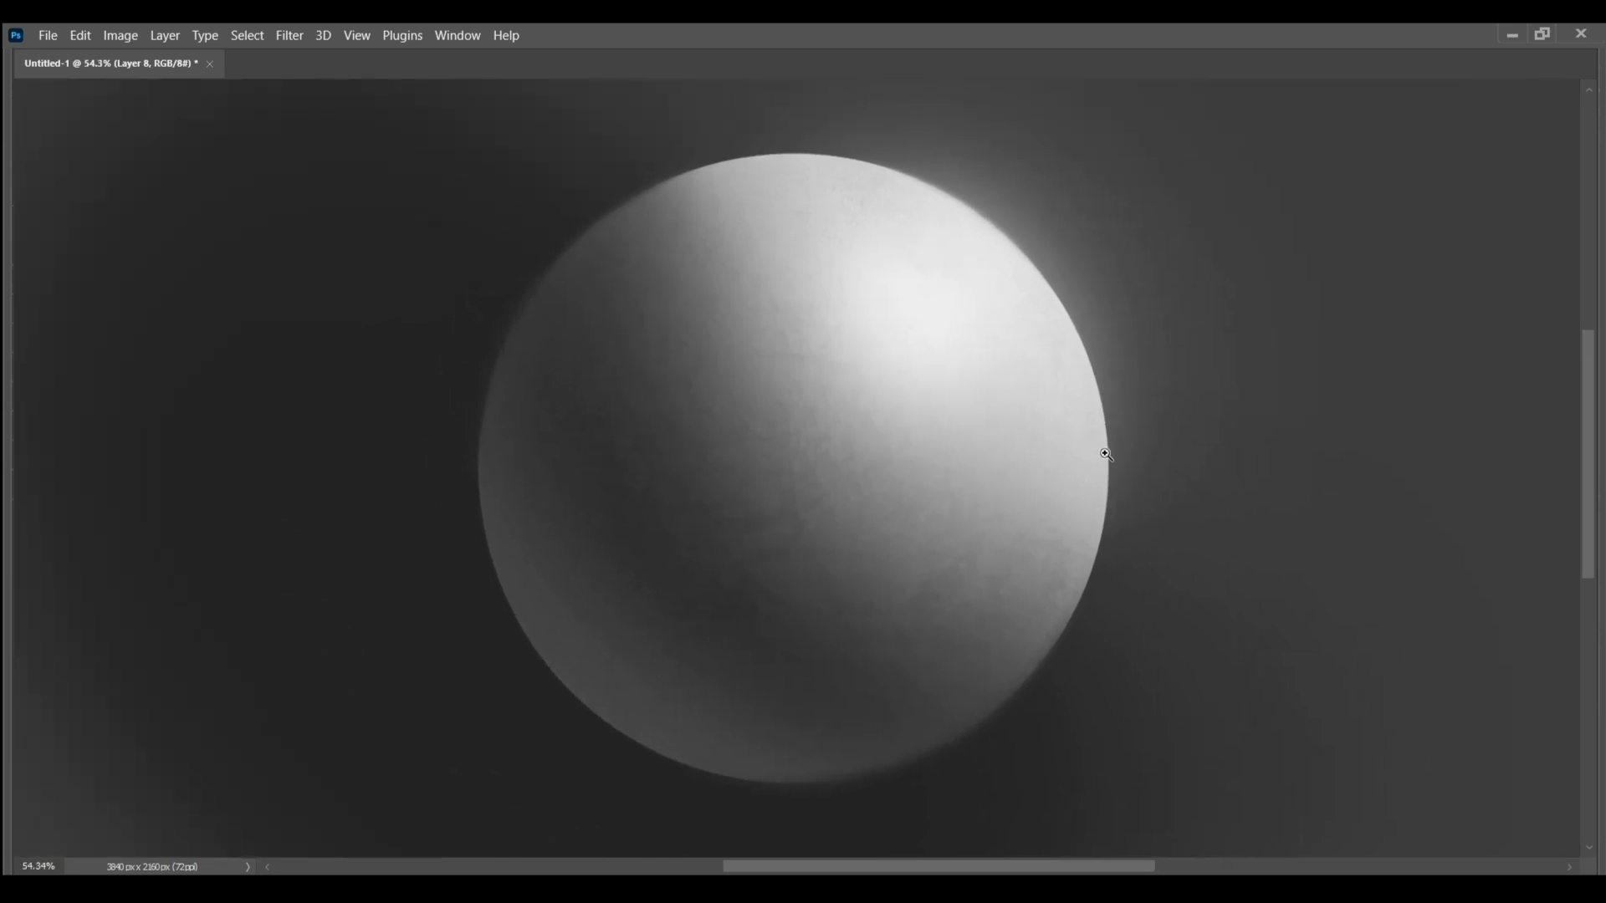